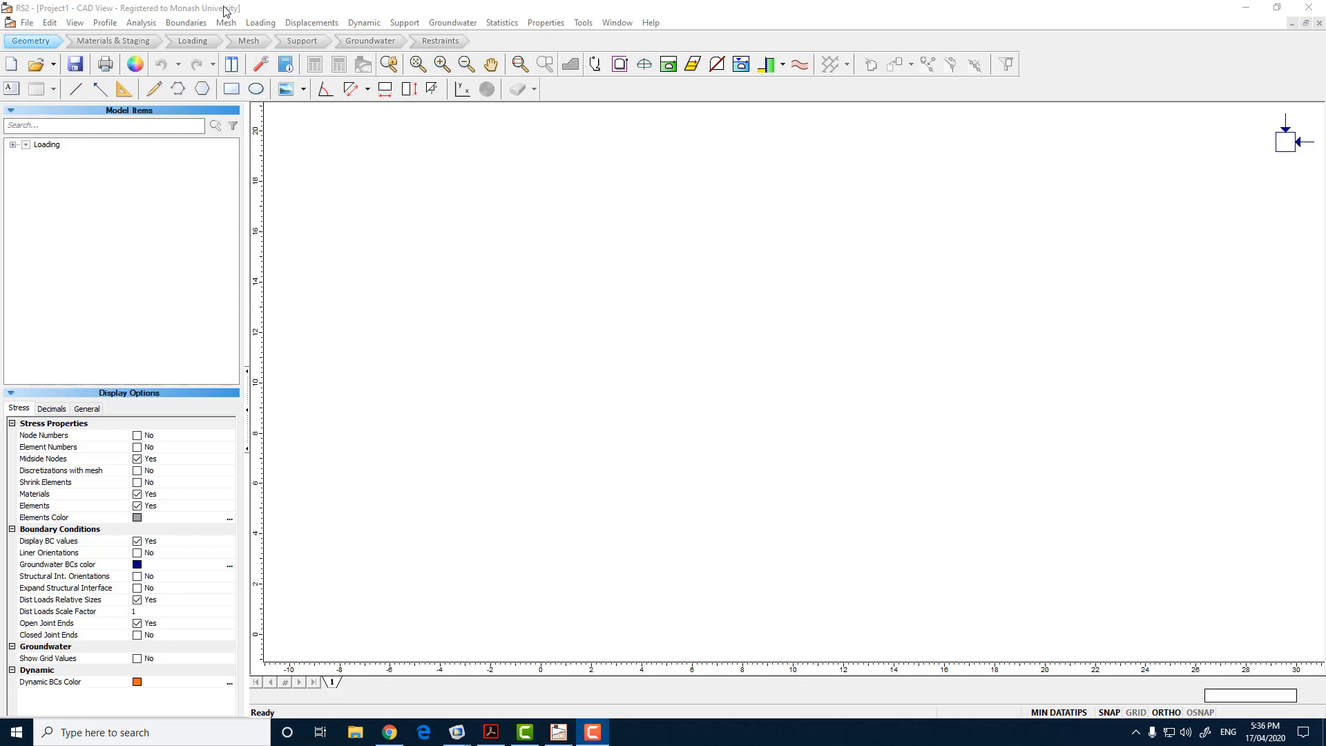
Open the project settings and set the units to Metric, stress as kPa.
left_click(140, 25)
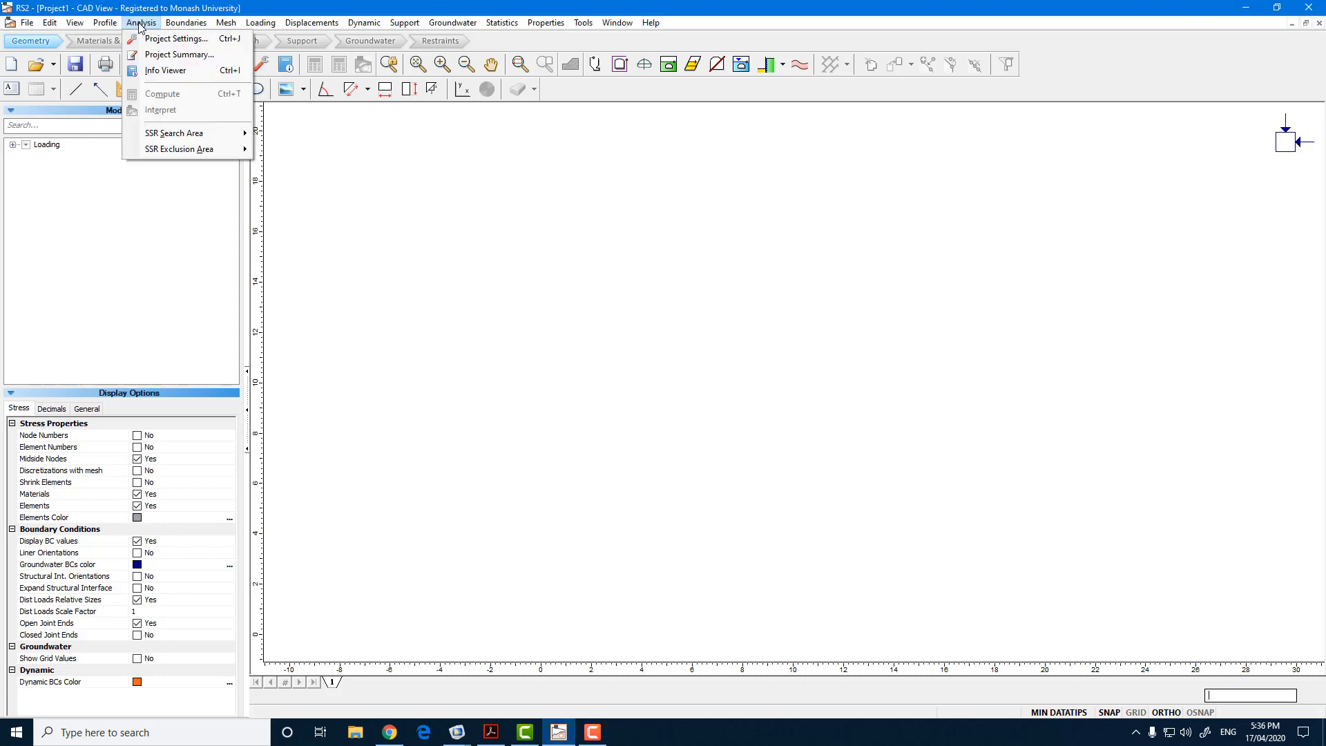
left_click(154, 40)
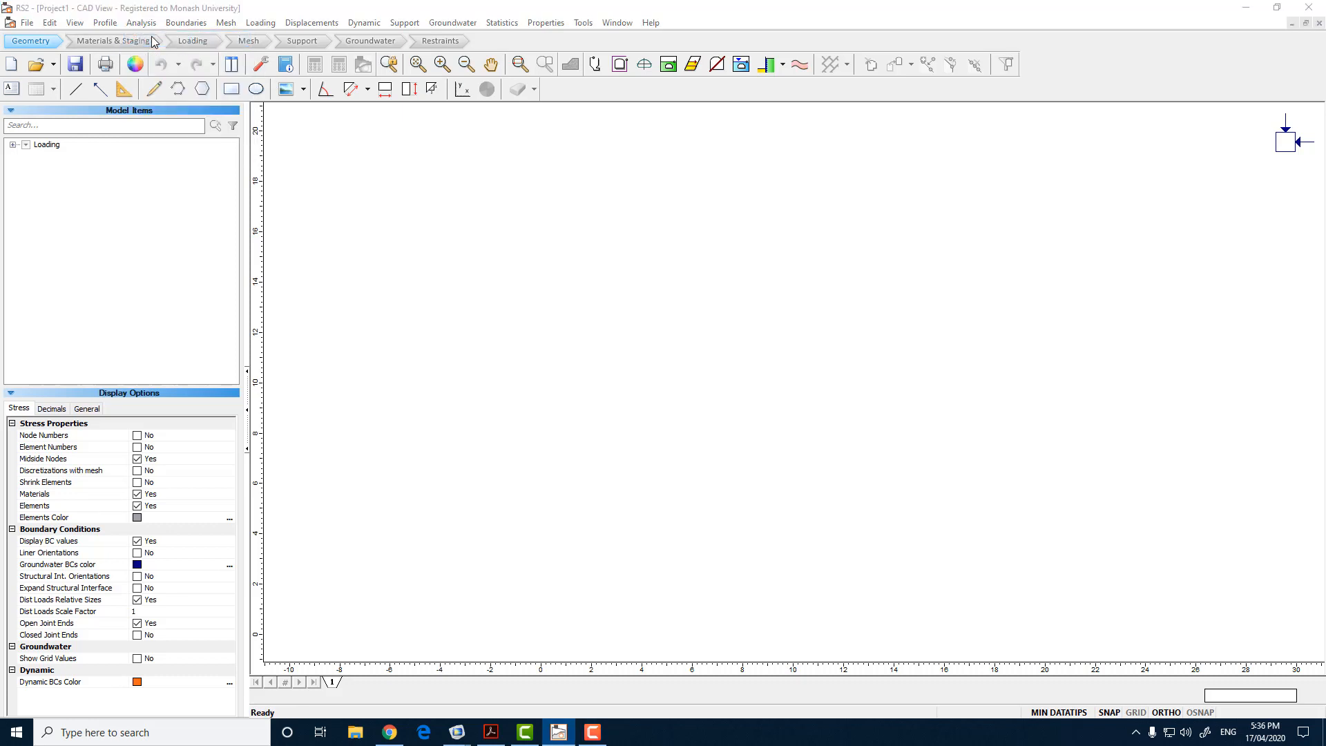
left_click_drag(645, 226, 717, 219)
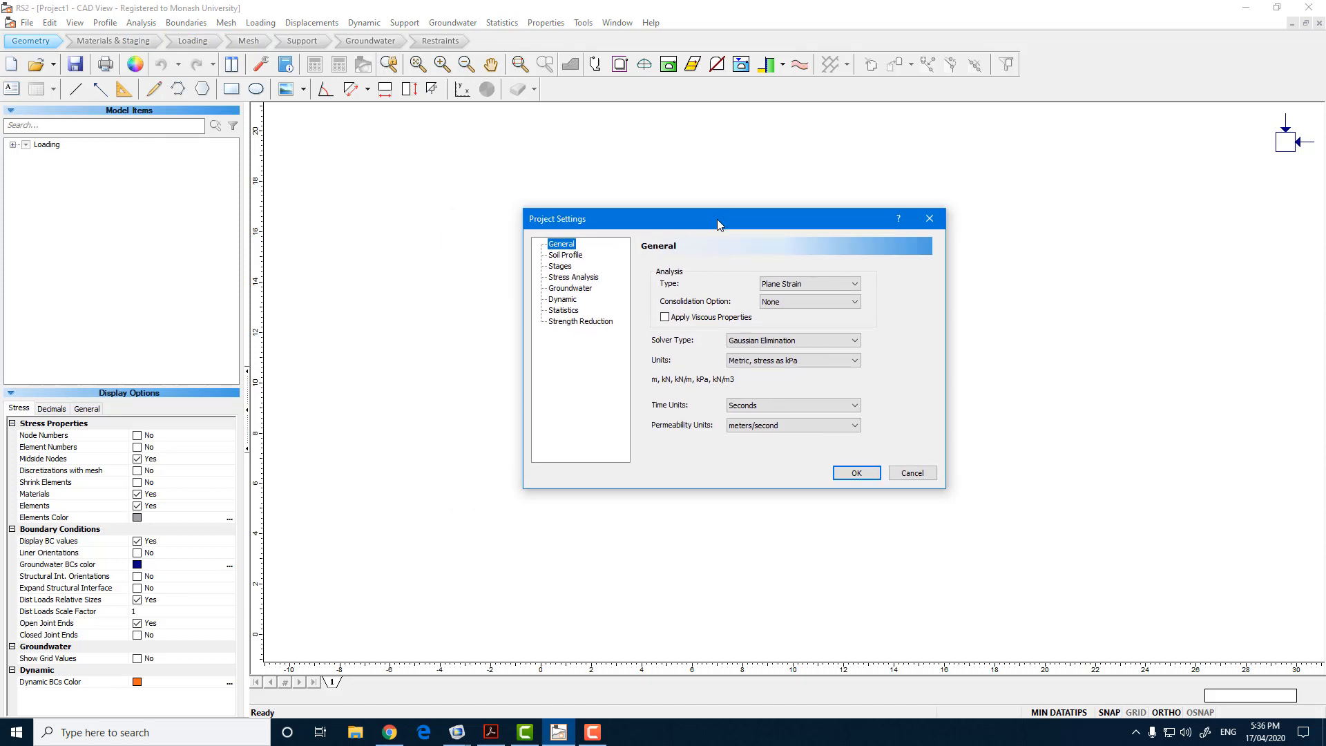
left_click(785, 362)
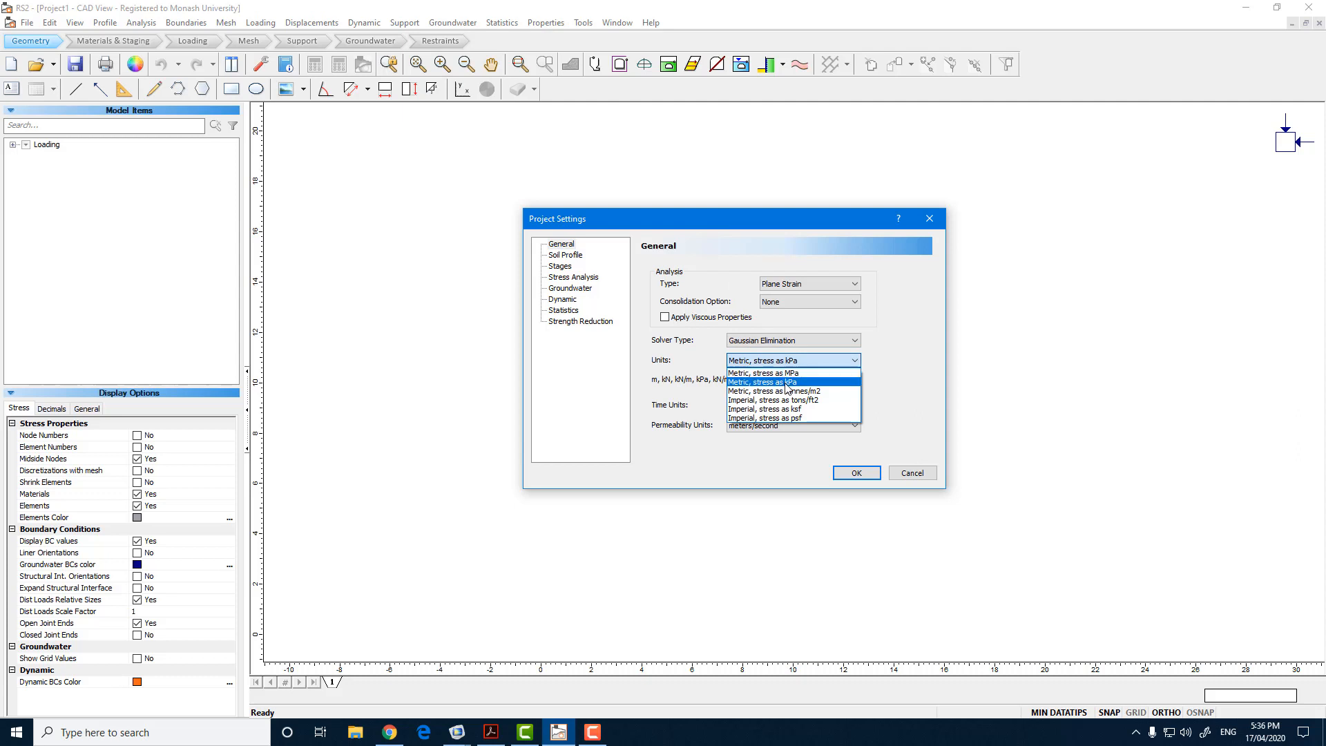
left_click(785, 382)
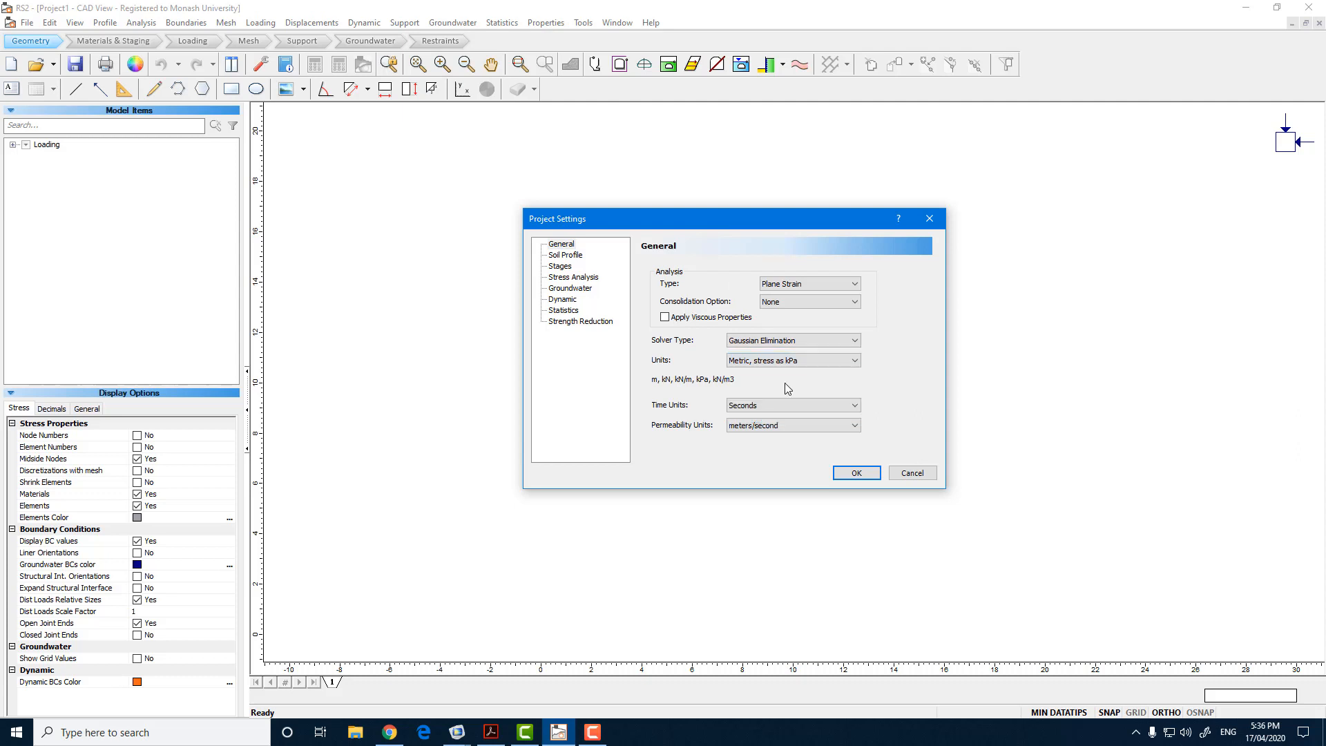
Enable the Use Soil Profile option in the project settings.
left_click(576, 257)
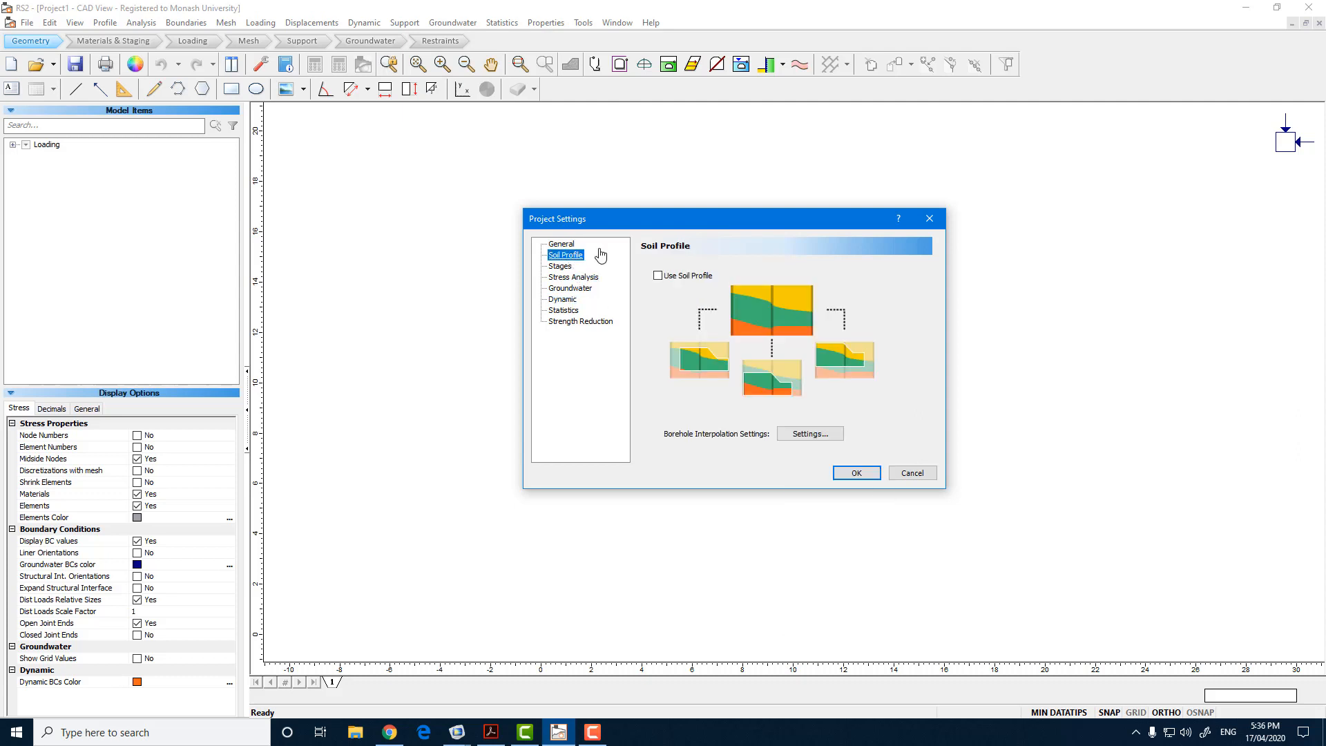
left_click_drag(672, 218, 618, 214)
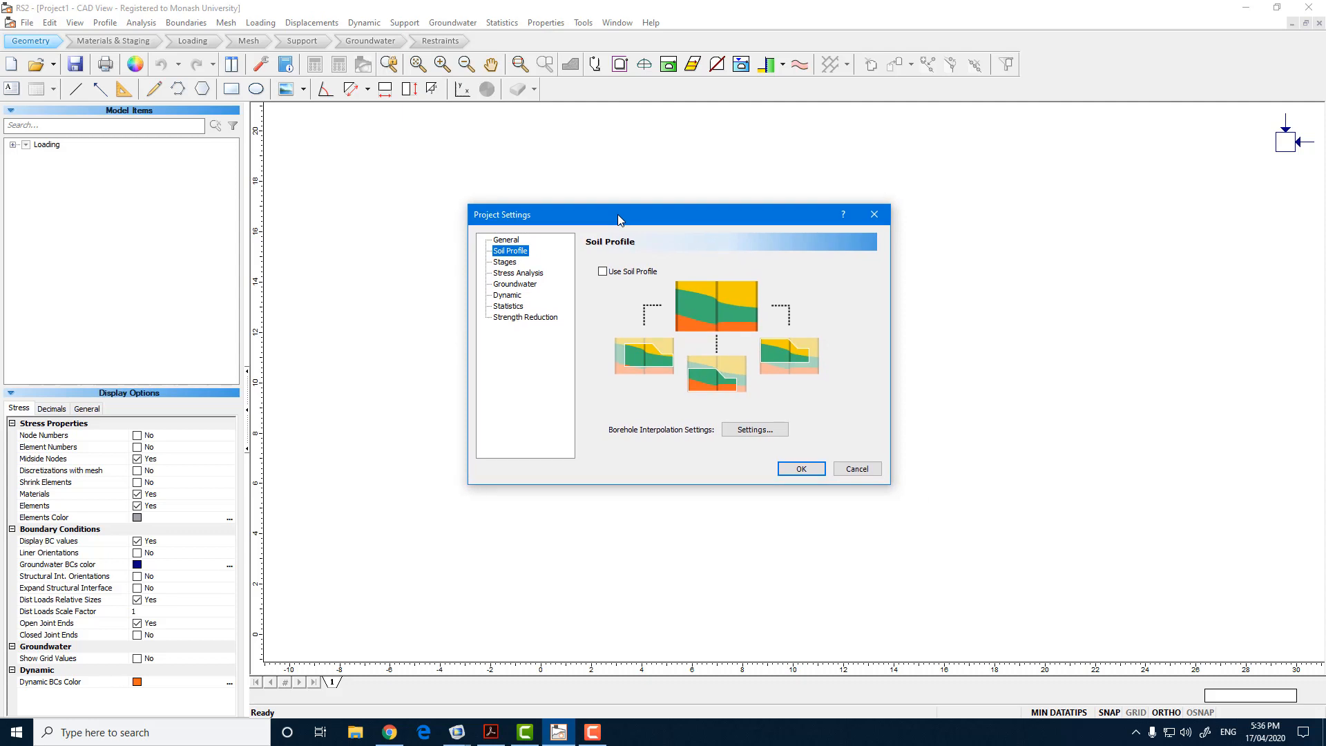
left_click(603, 271)
Set the number of project stages to 7.
left_click(511, 266)
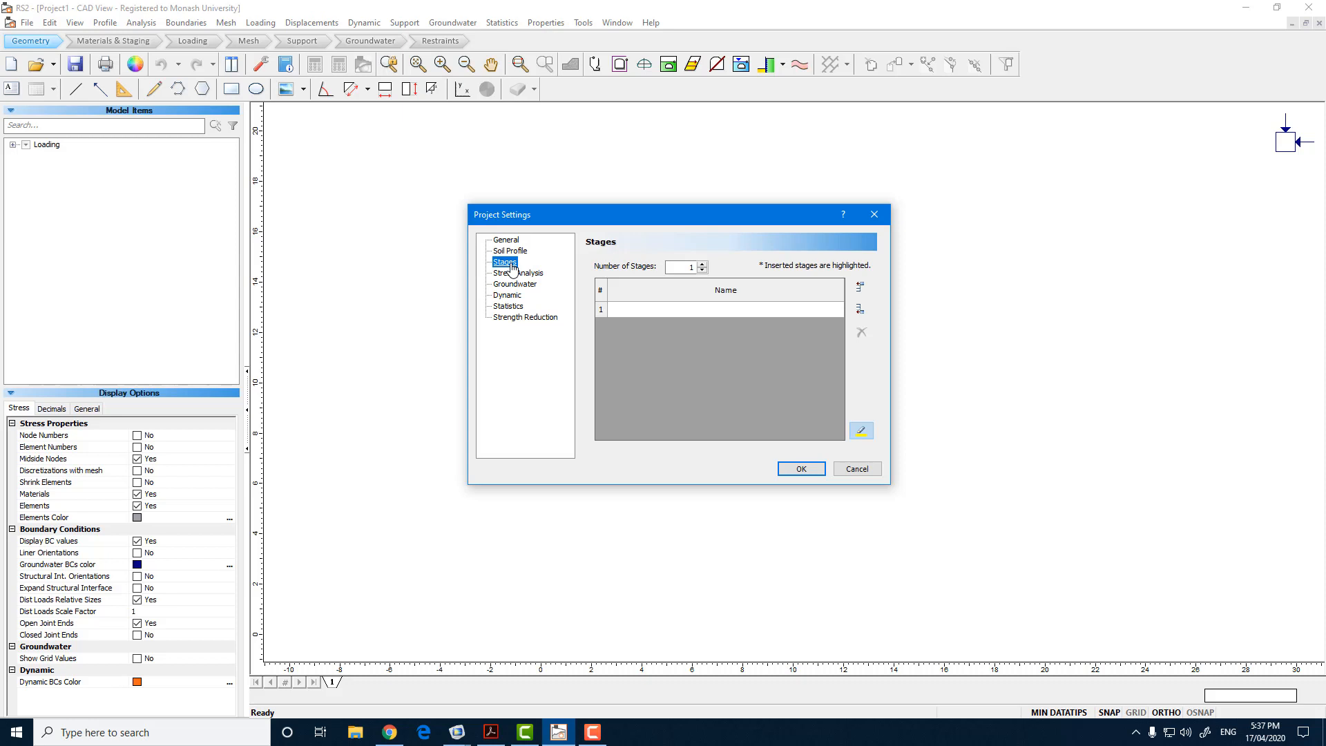
left_click(704, 263)
left_click(703, 264)
left_click(703, 264)
left_click(703, 264)
left_click(703, 264)
left_click(703, 263)
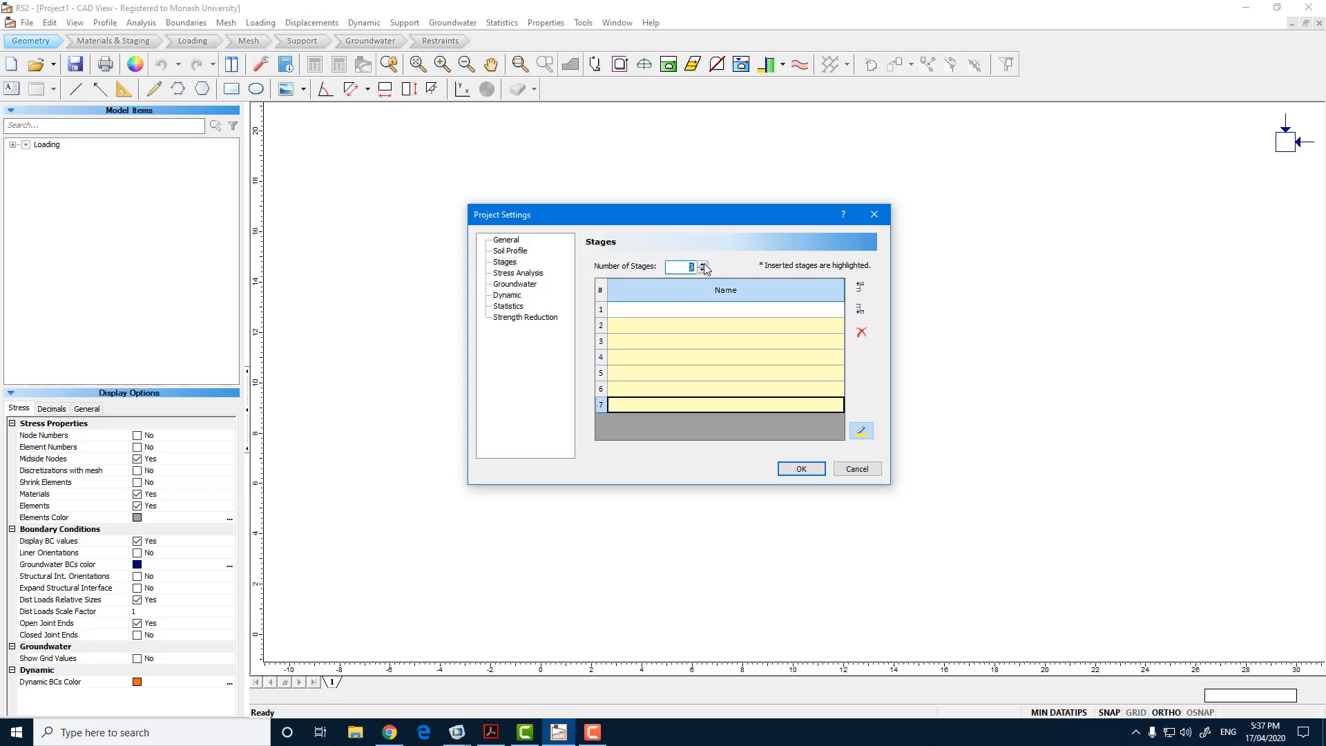
Name stage 1 "Initial" and stage 2 "Excavation 1".
left_click(653, 309)
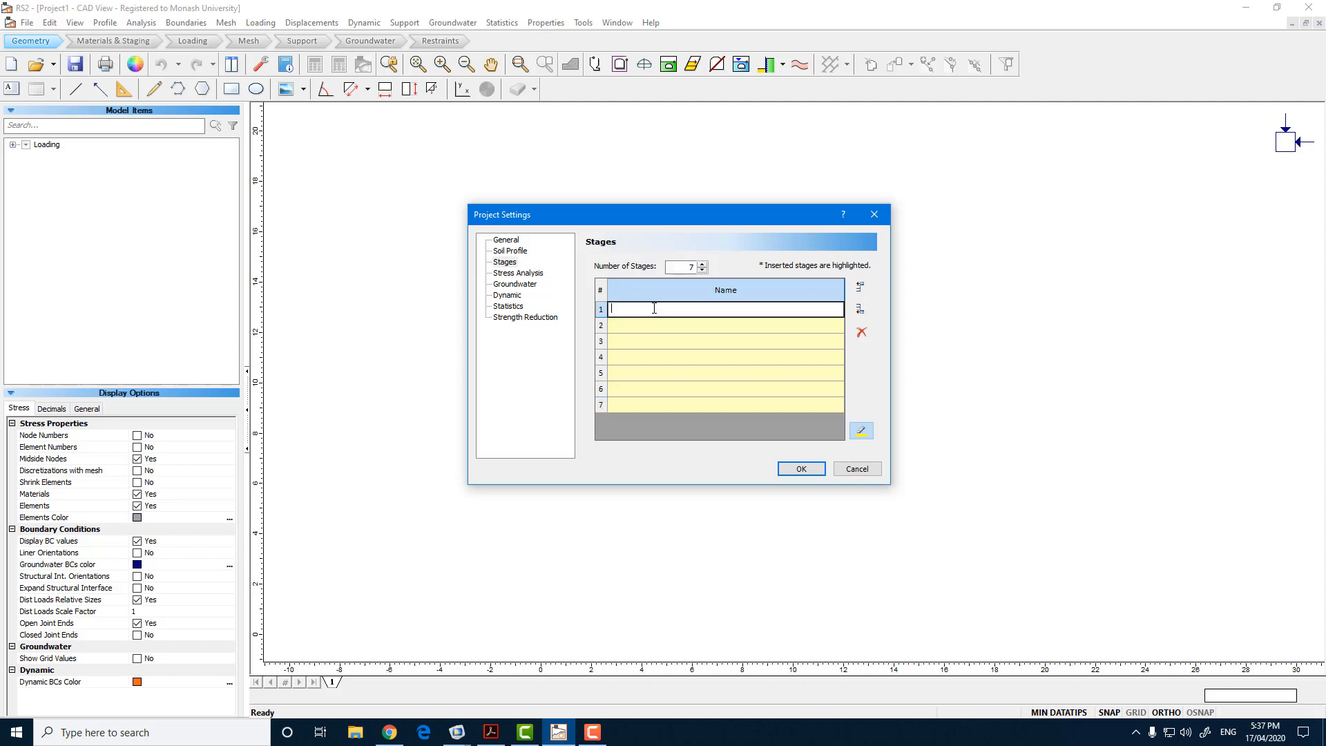
type("Initial")
left_click(665, 325)
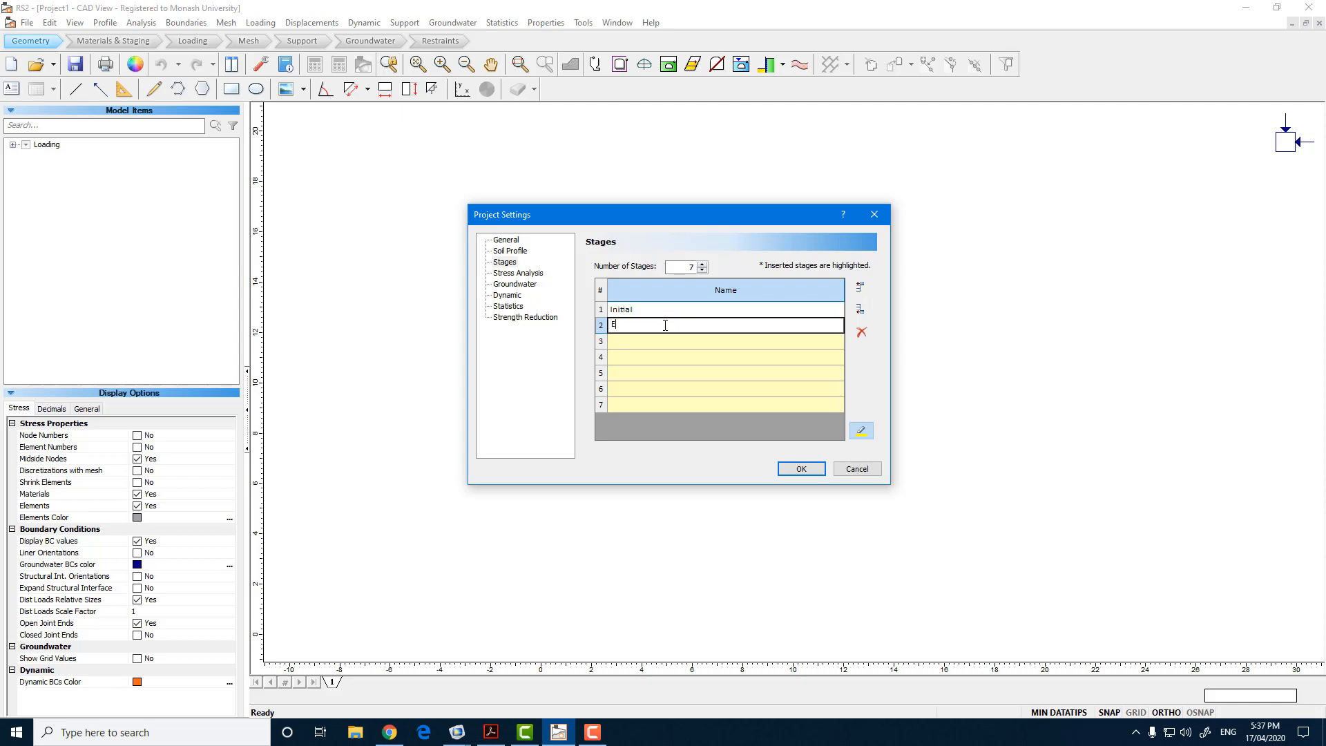
type("Excavation 1")
Reuse the stage 2 name to label stage 3 "Excavation 2" and stage 4 "Excavation 3".
left_click_drag(653, 324, 581, 328)
key("ctrl+c")
left_click(651, 342)
key("ctrl+v")
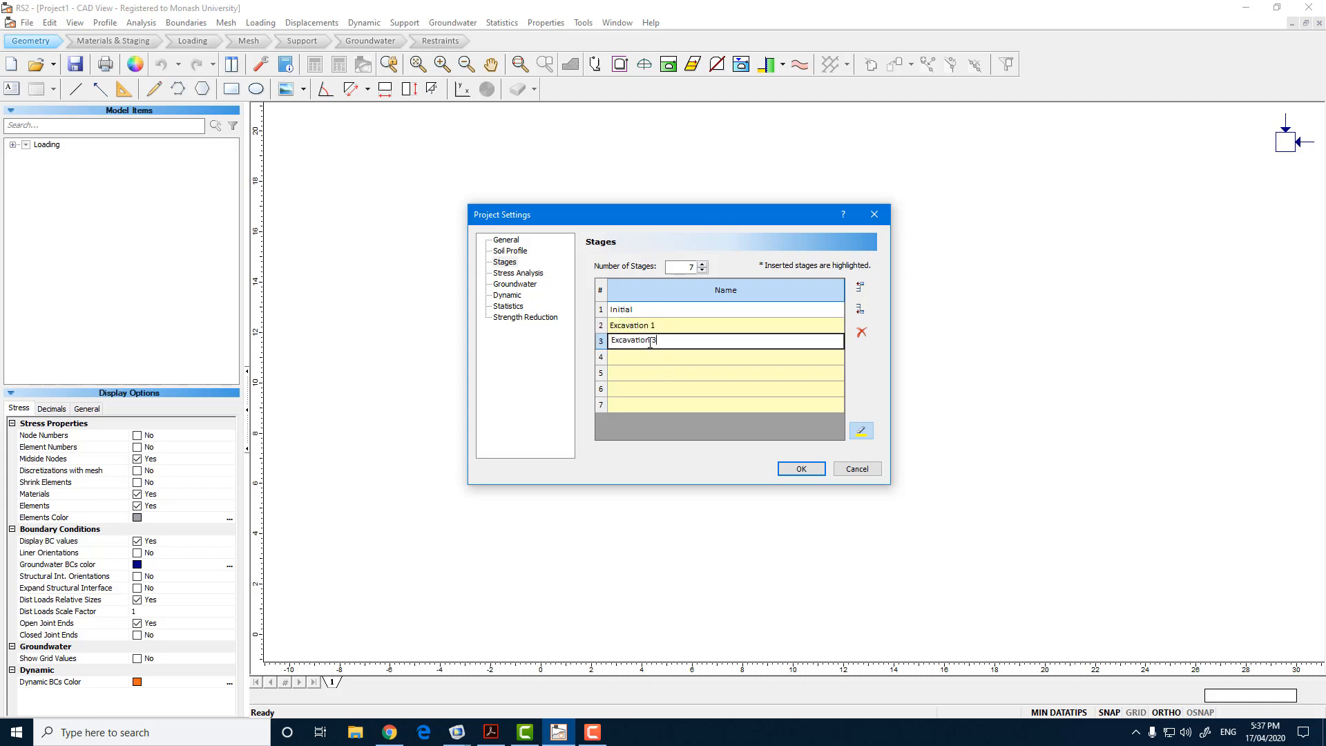
key("BackSpace")
type("2")
left_click(687, 358)
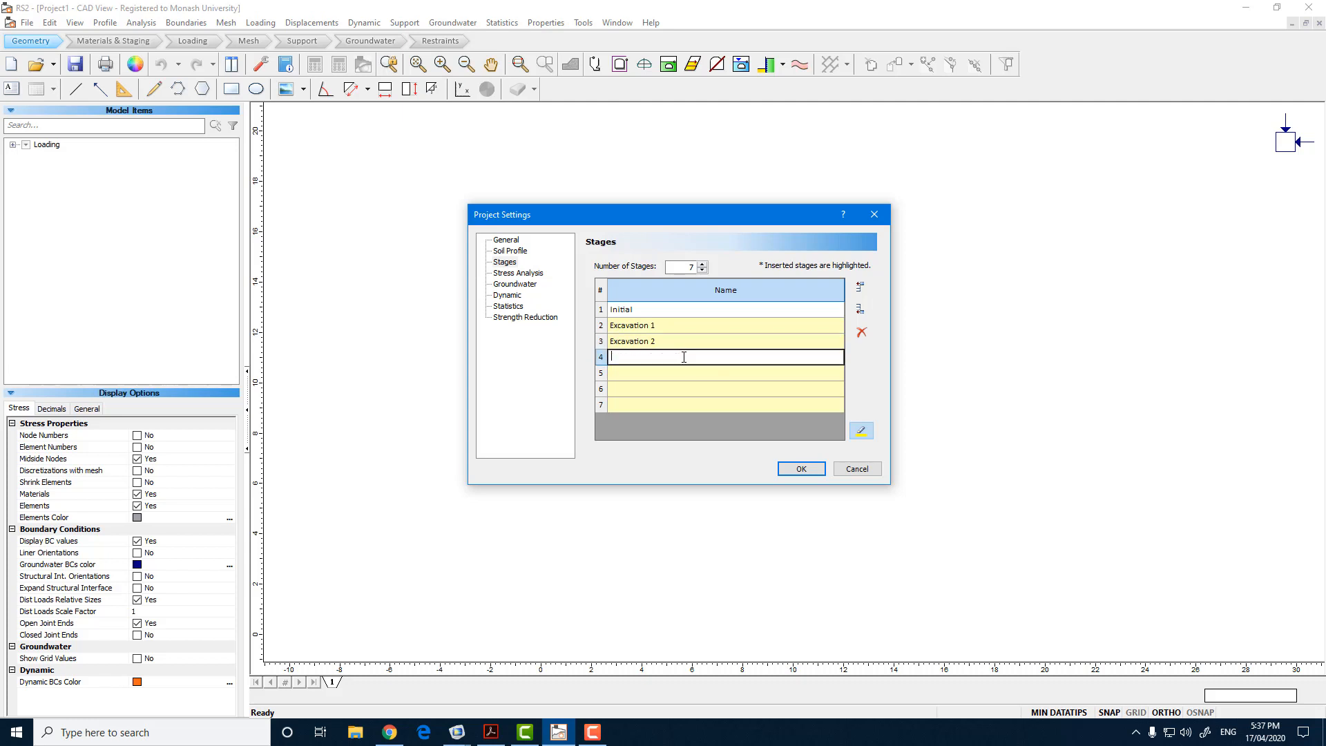
key("ctrl+v")
key("BackSpace")
type("3")
Name stages 5, 6 and 7 "Excavation 4", "Excavation 5" and "Excavation 6".
left_click(675, 373)
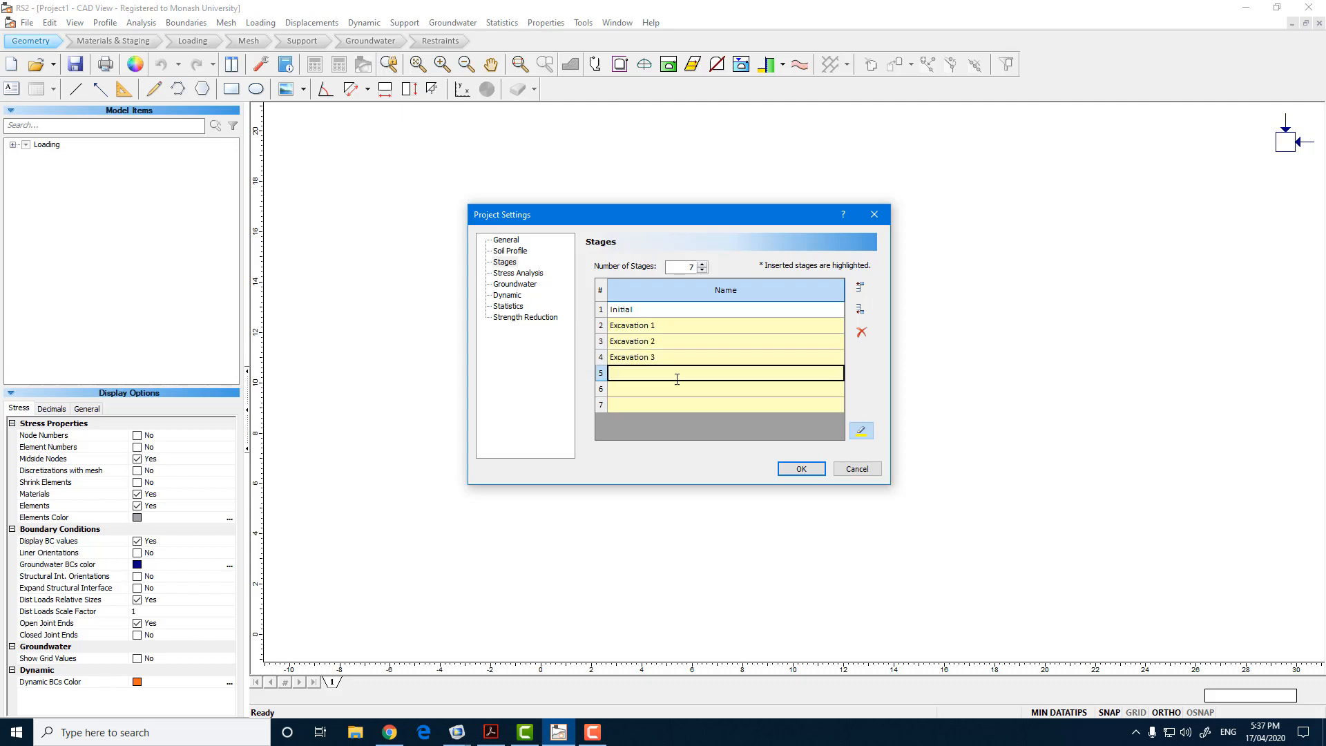
key("ctrl+v")
key("BackSpace")
type("4")
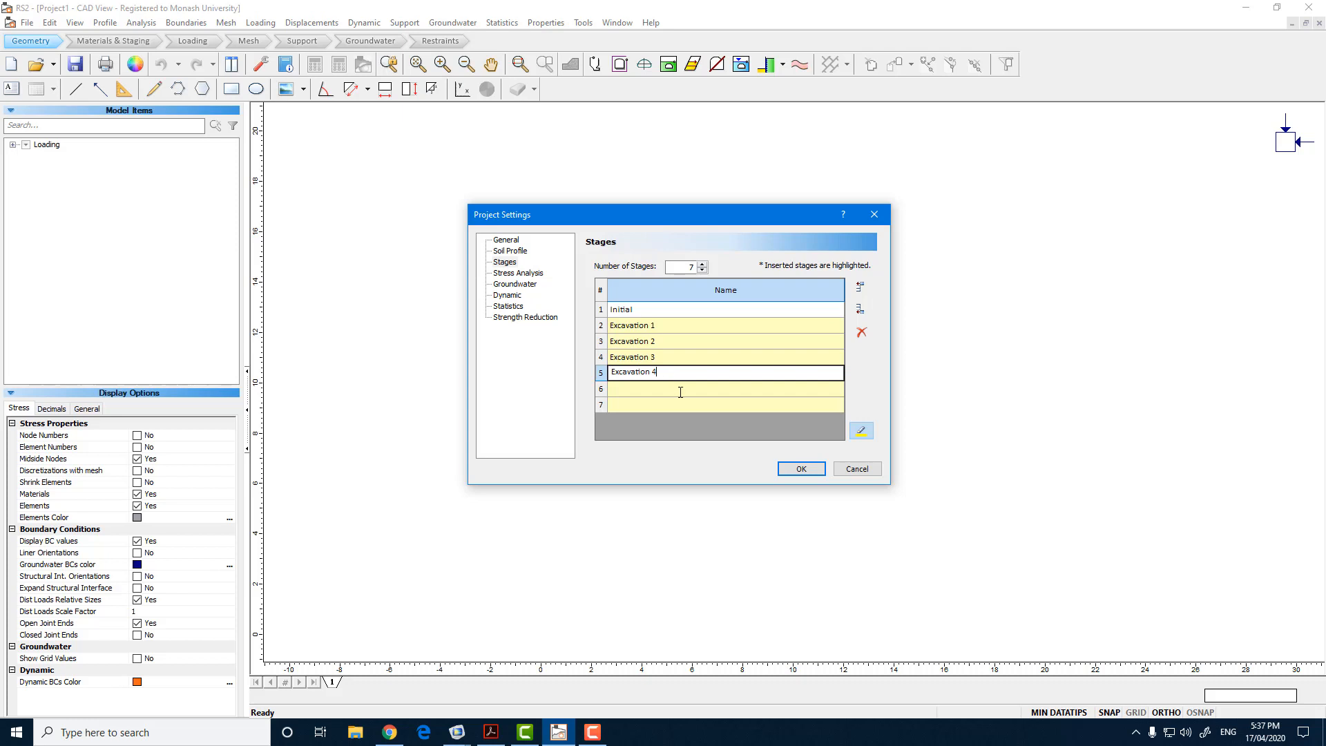
left_click(680, 392)
key("ctrl+v")
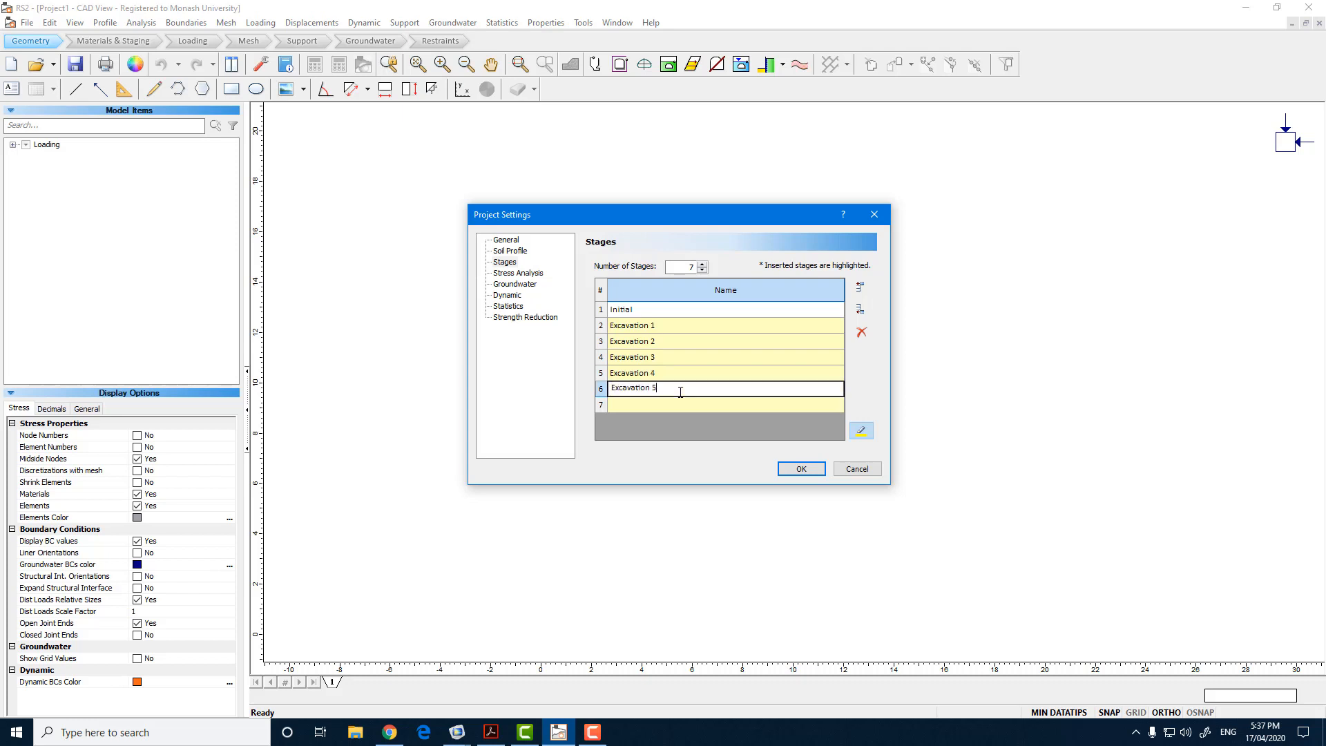
type("5")
left_click(685, 400)
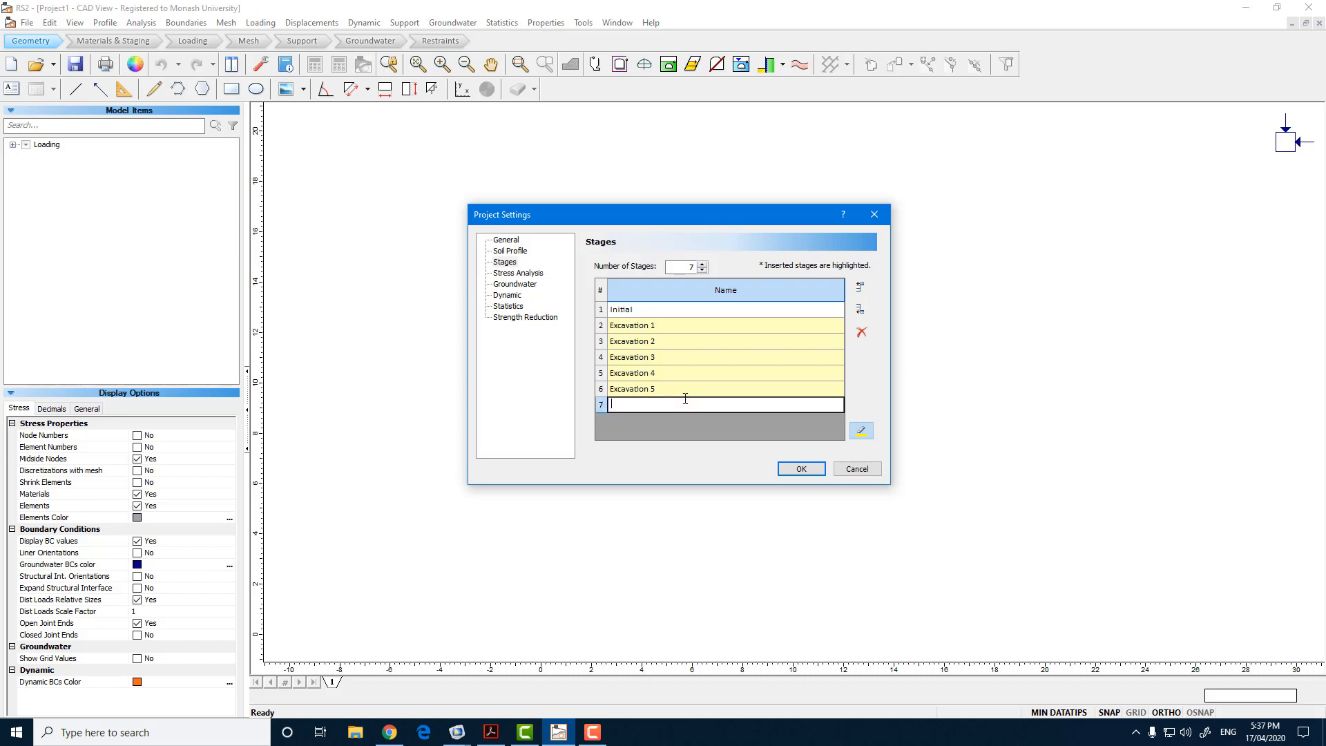
key("ctrl+v")
key("BackSpace")
type("6")
left_click(702, 430)
Review the stress analysis, groundwater, dynamic, statistics and strength reduction settings, and apply the project settings.
left_click(518, 273)
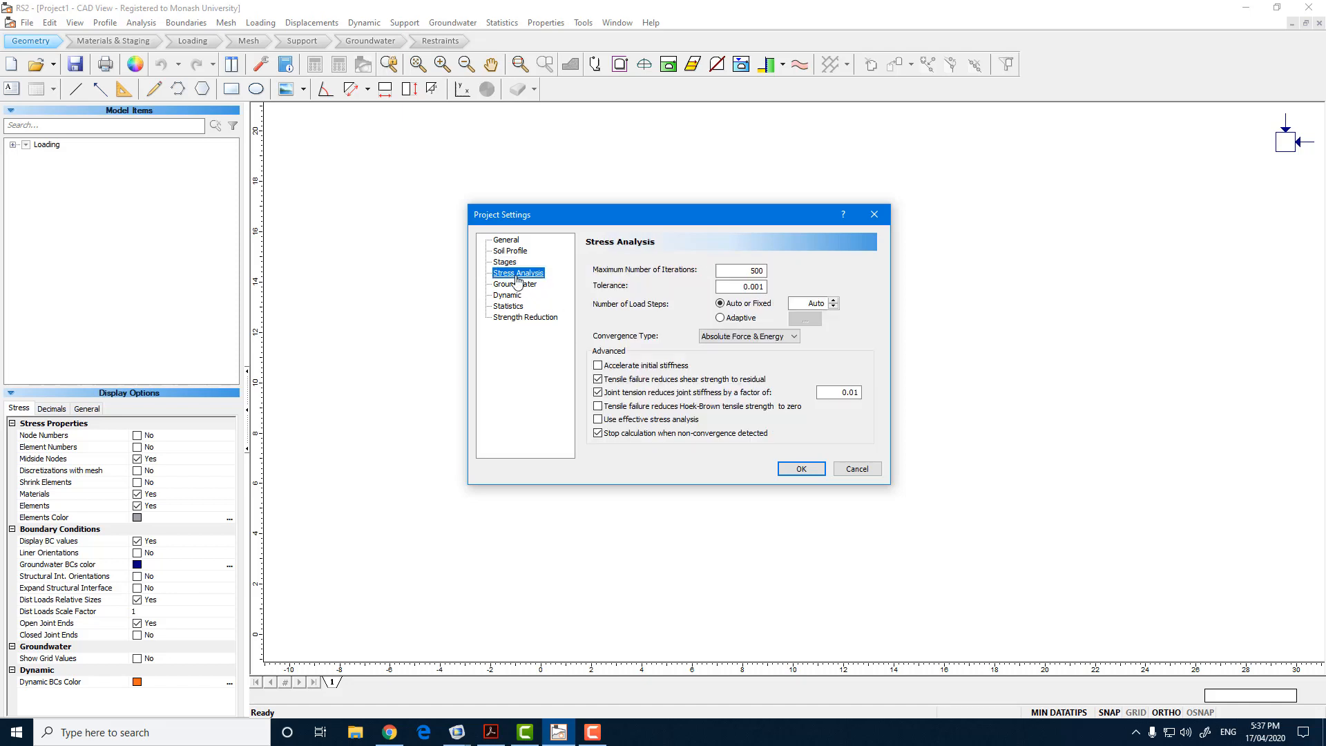
left_click(517, 284)
left_click(510, 296)
left_click(512, 306)
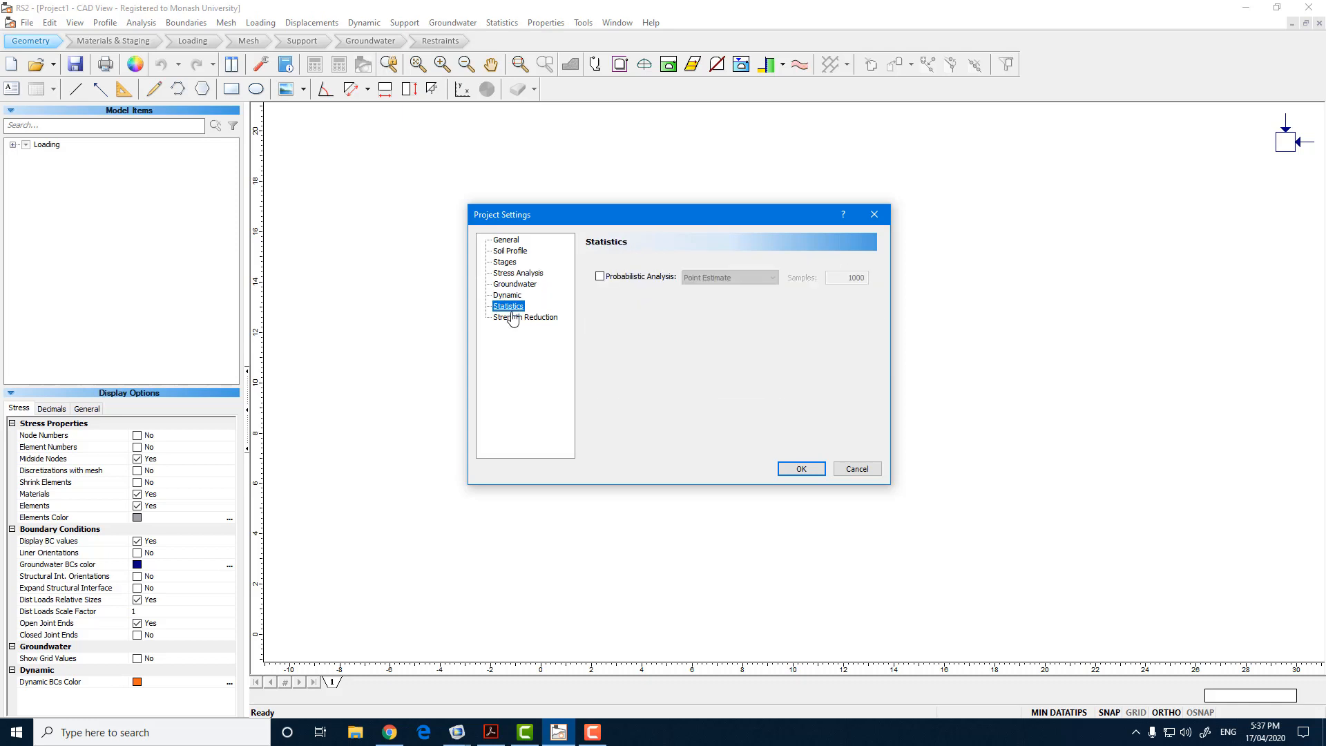
left_click(511, 318)
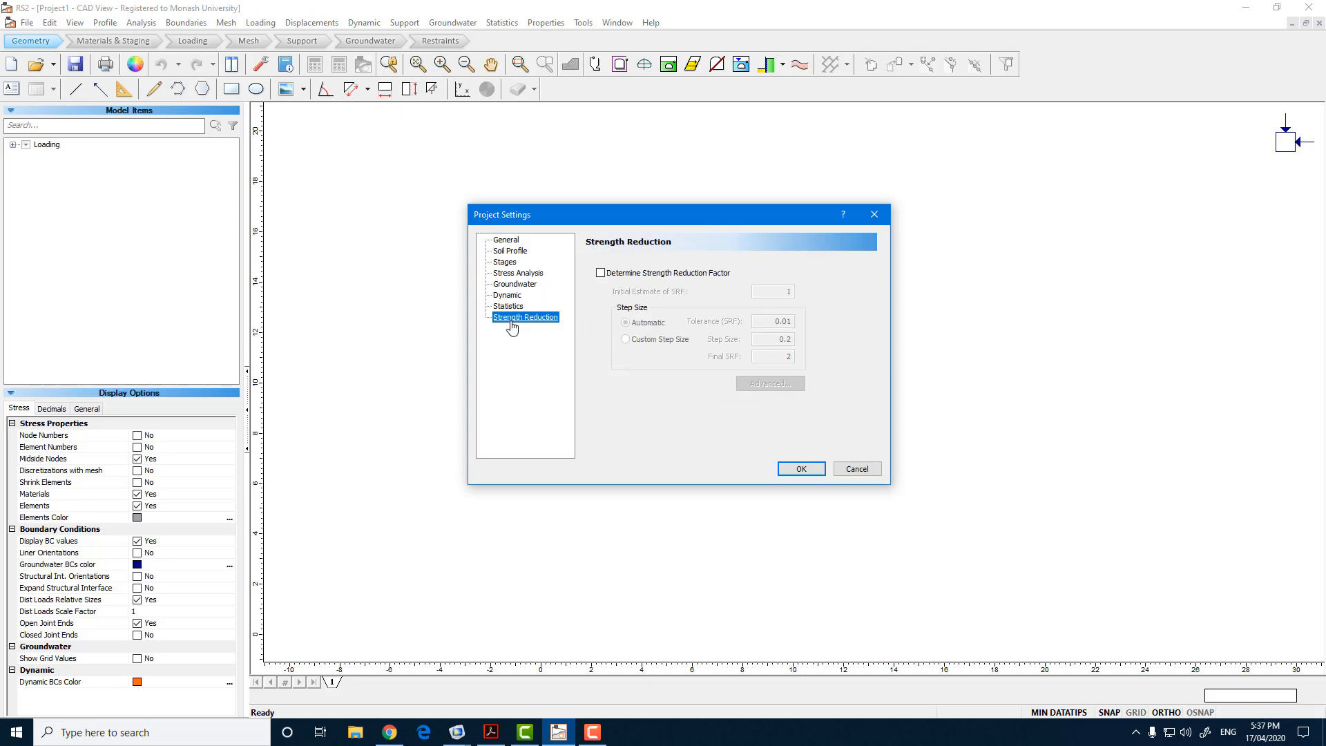
left_click(506, 263)
left_click(800, 468)
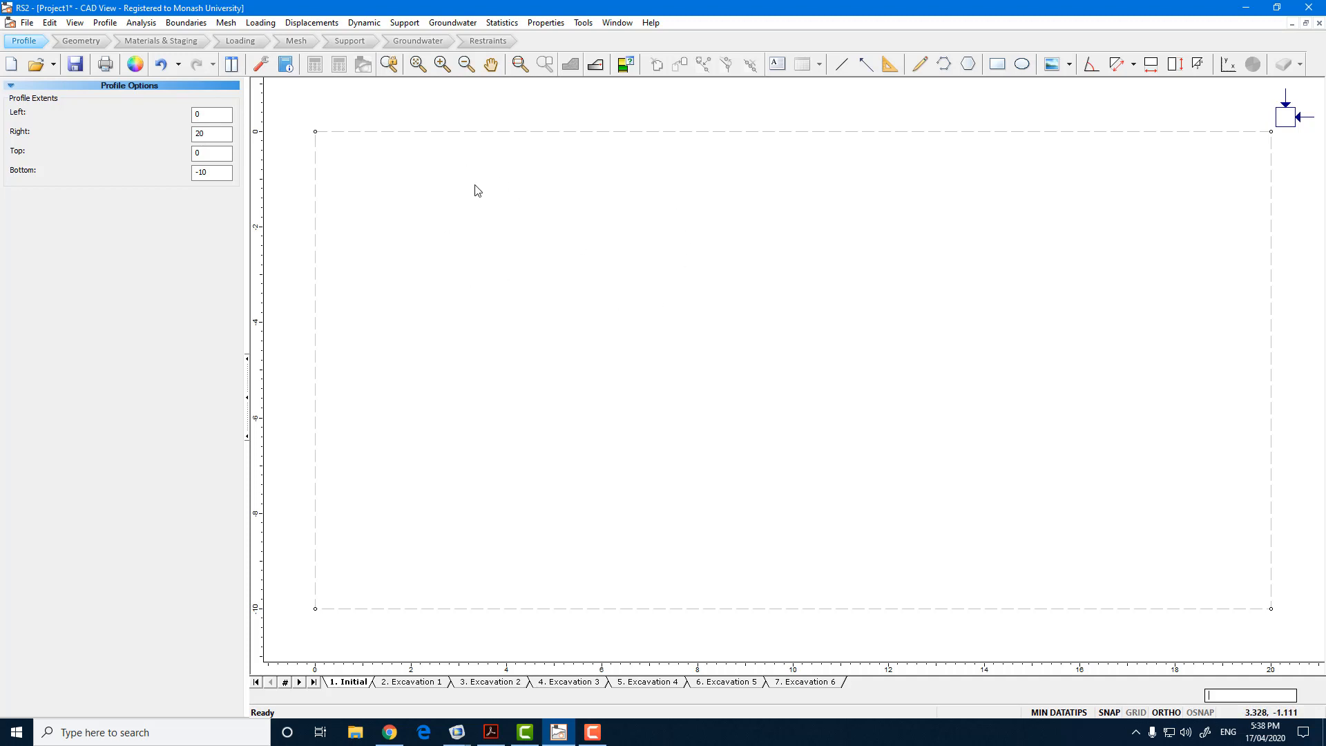
double_click(204, 116)
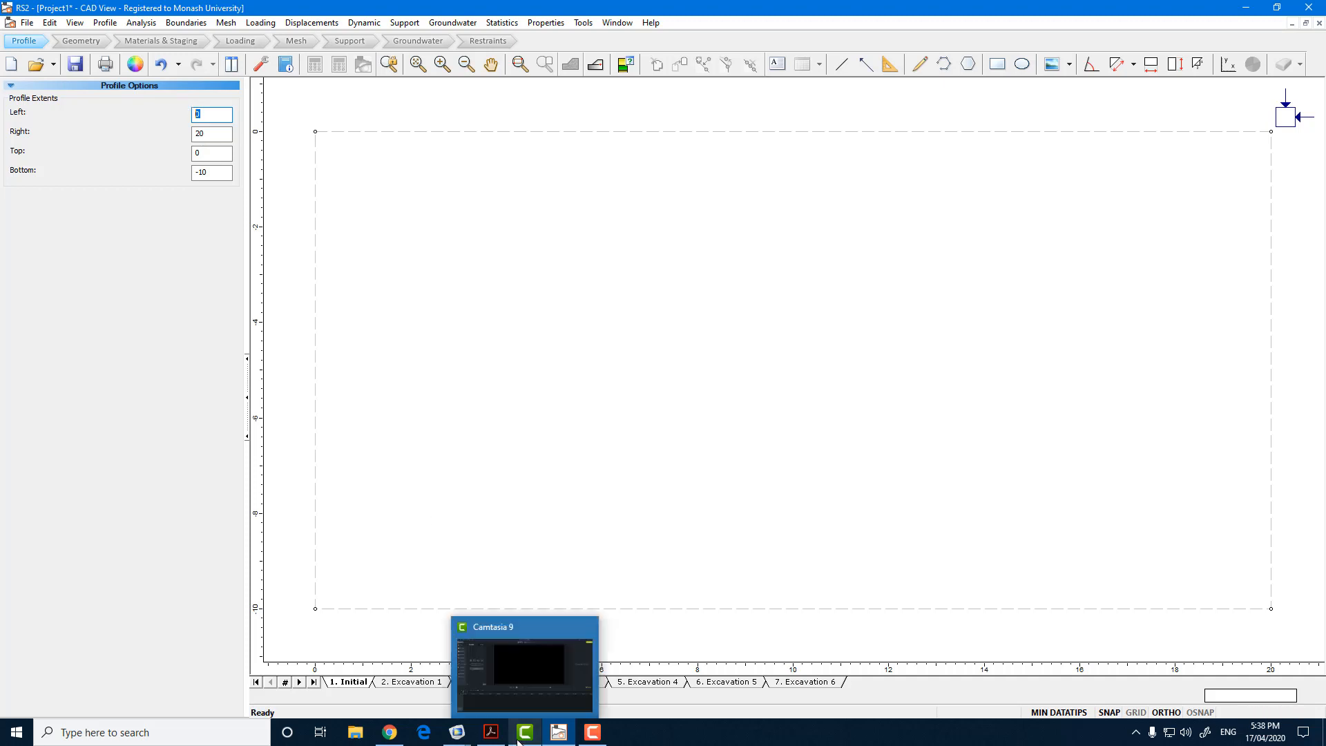
left_click(592, 732)
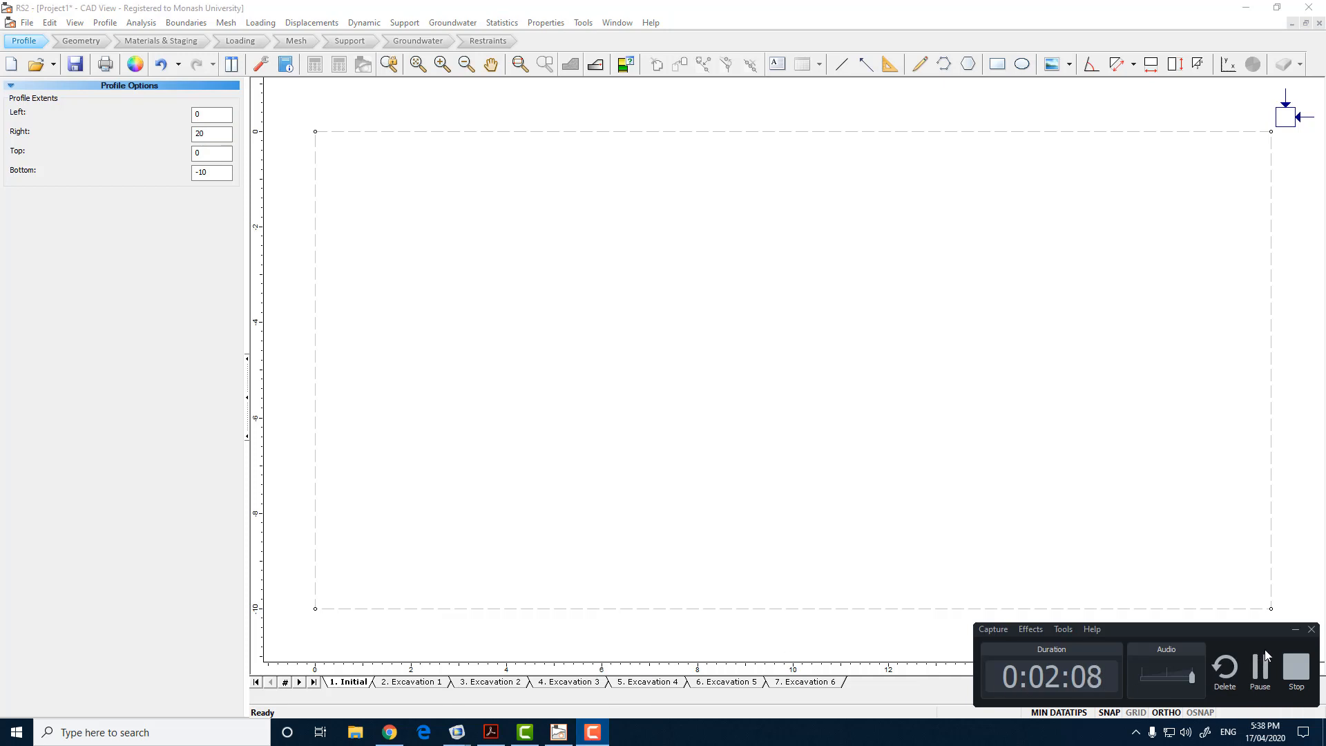
left_click(325, 308)
Set the soil profile's left extent to 30 and its right extent to 150.
double_click(207, 114)
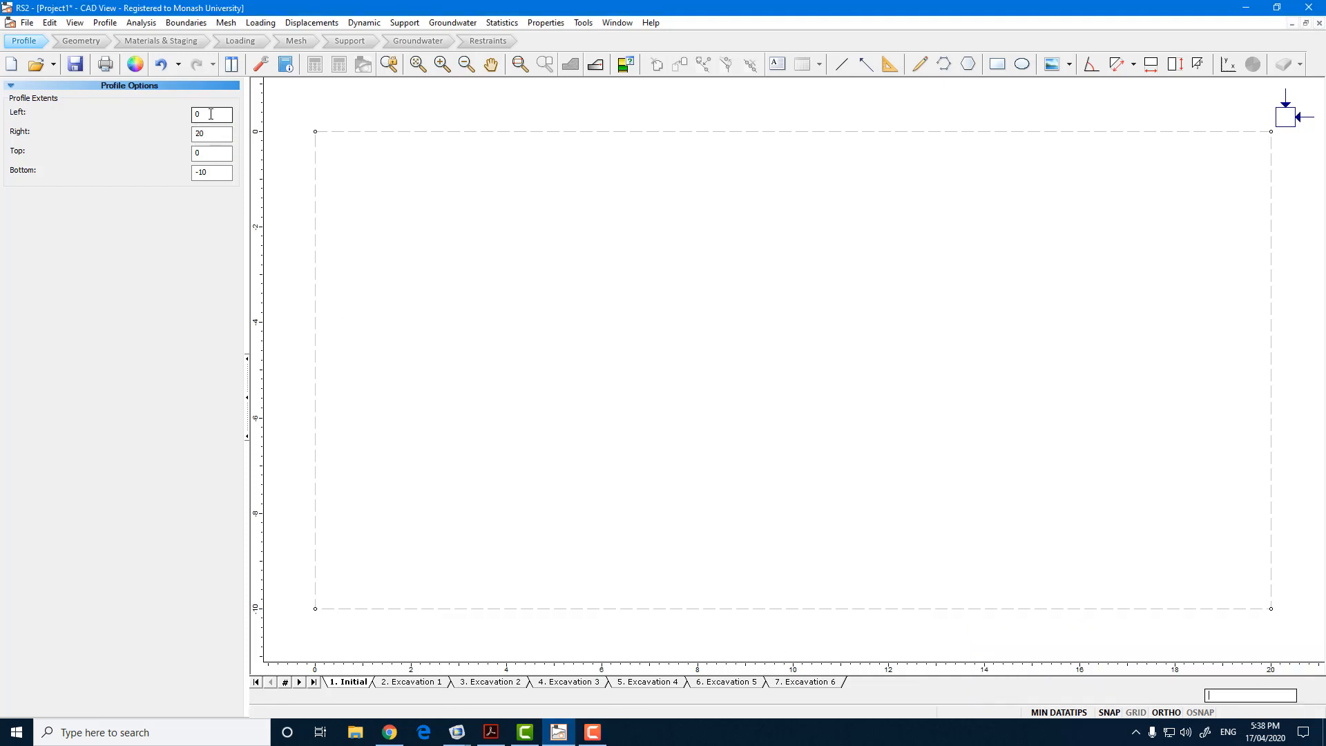
type("3")
double_click(204, 133)
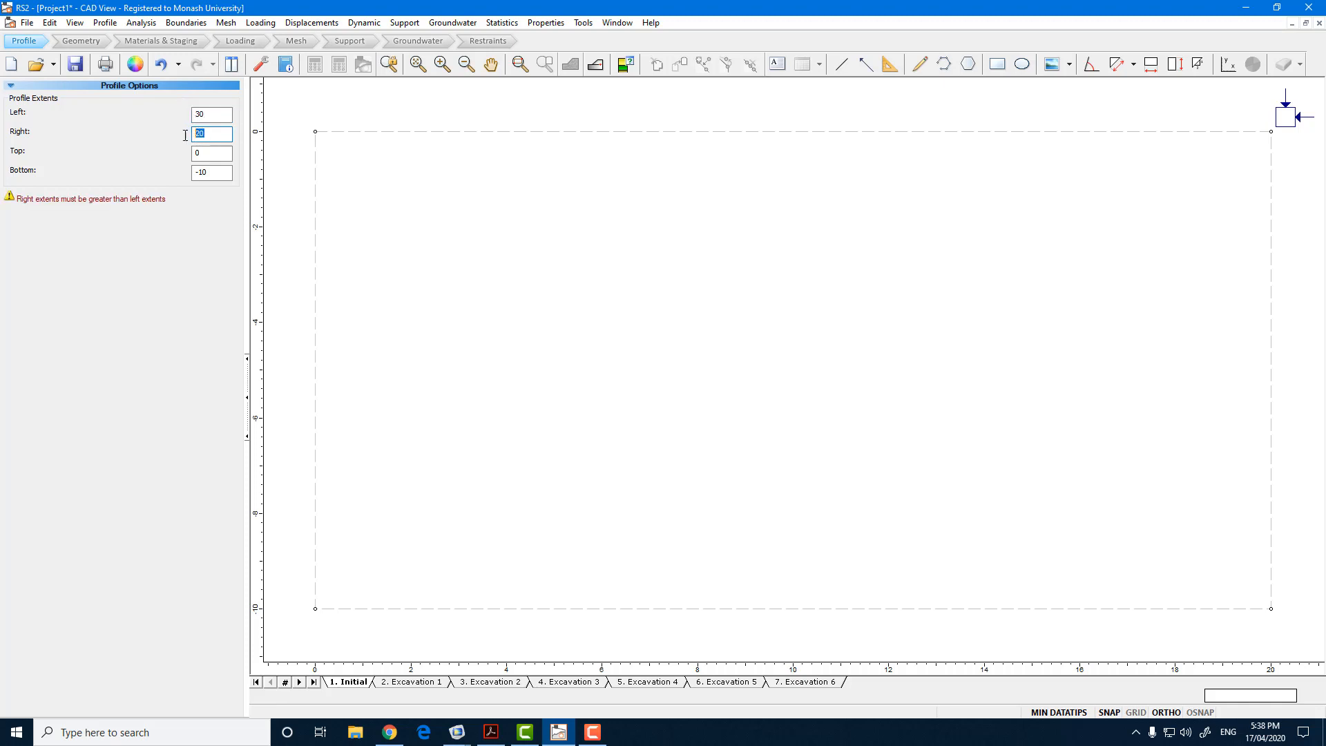
type("150")
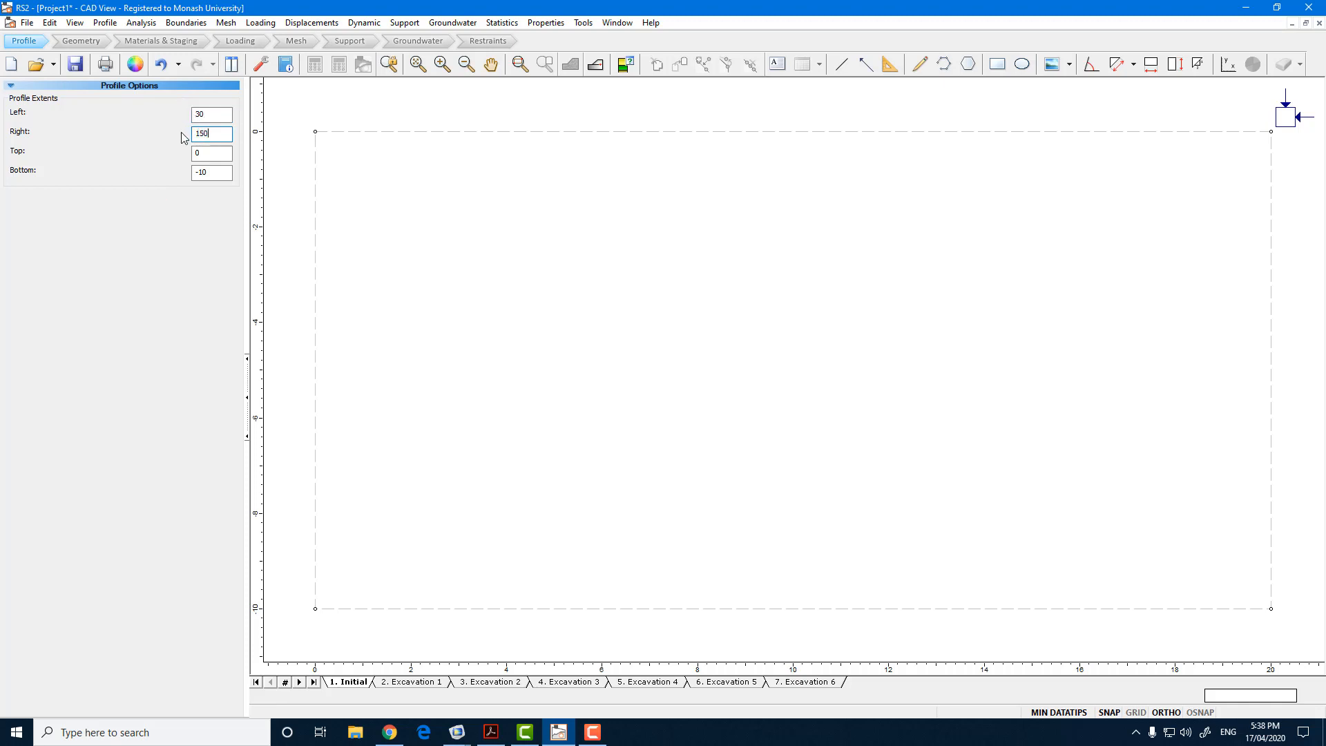
Set the soil profile's top extent to 120 and its bottom extent to 60.
double_click(217, 156)
type("12")
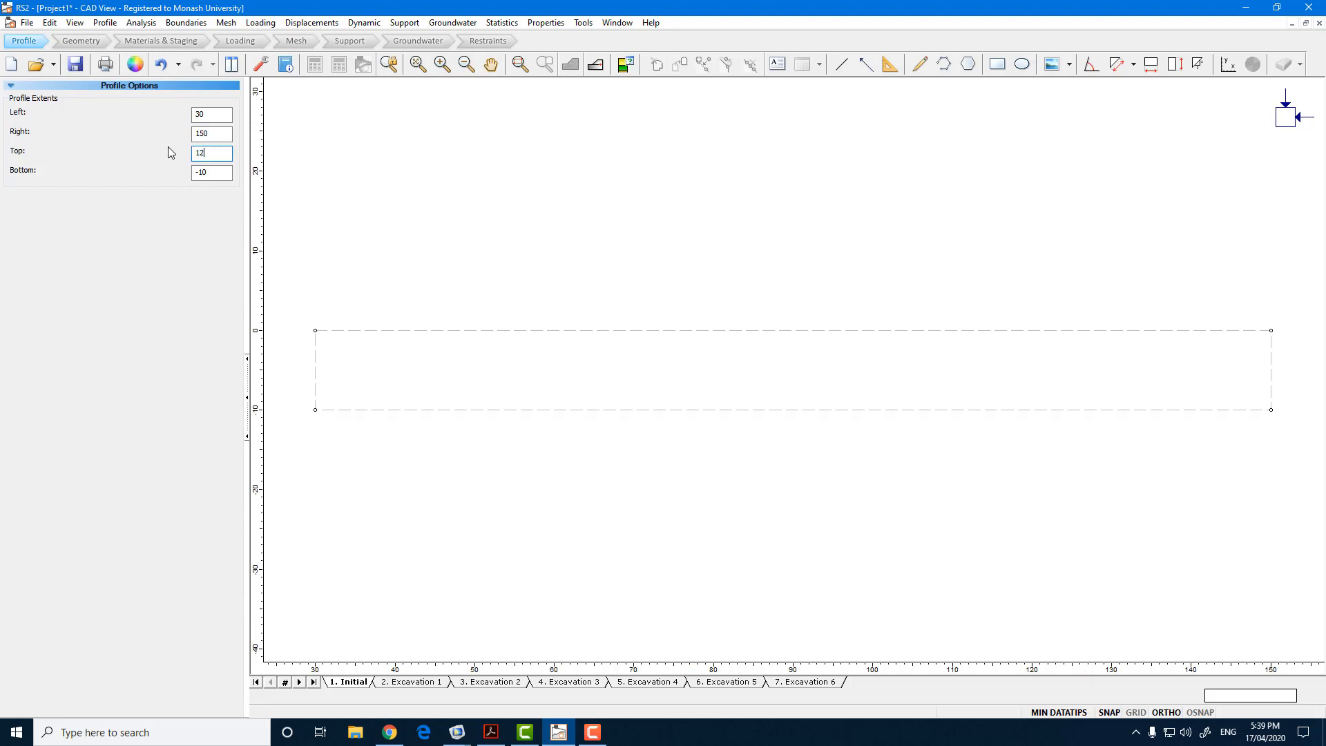
double_click(192, 171)
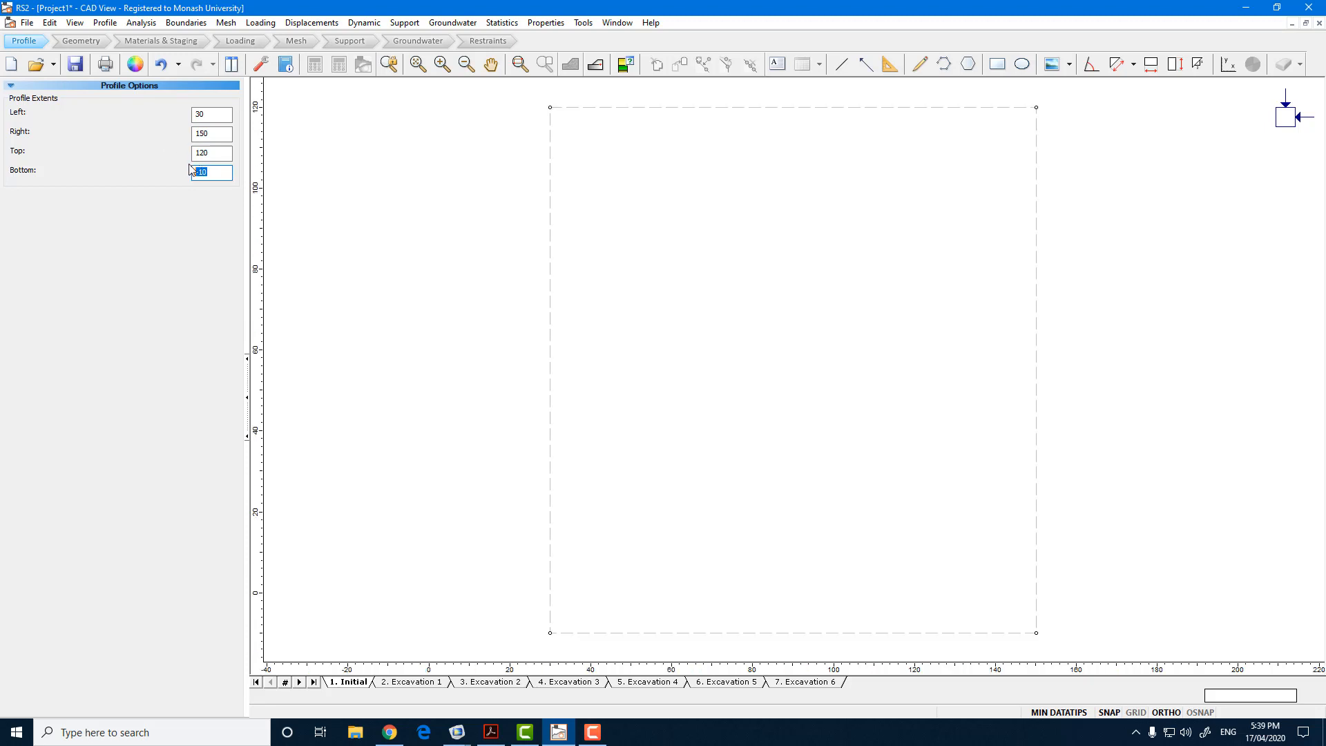
type("60")
key("Return")
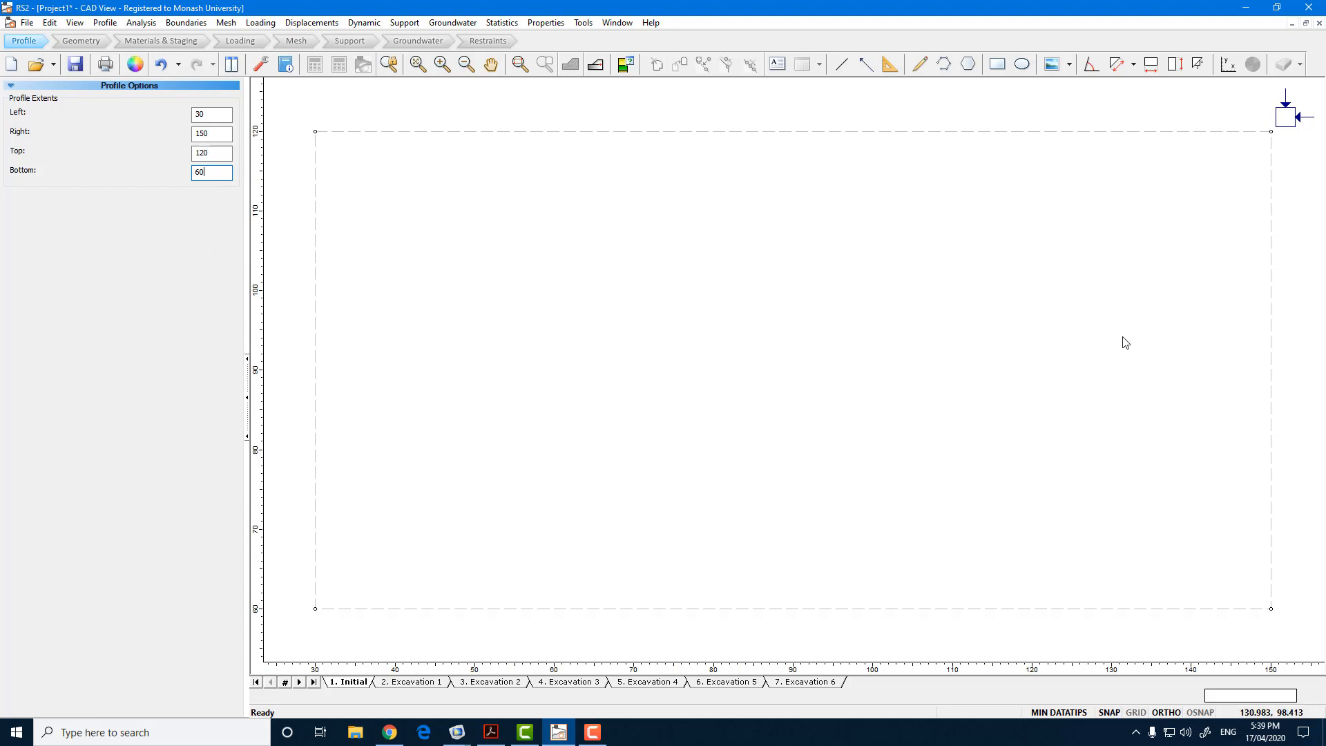
left_click_drag(788, 279, 778, 273)
key("Escape")
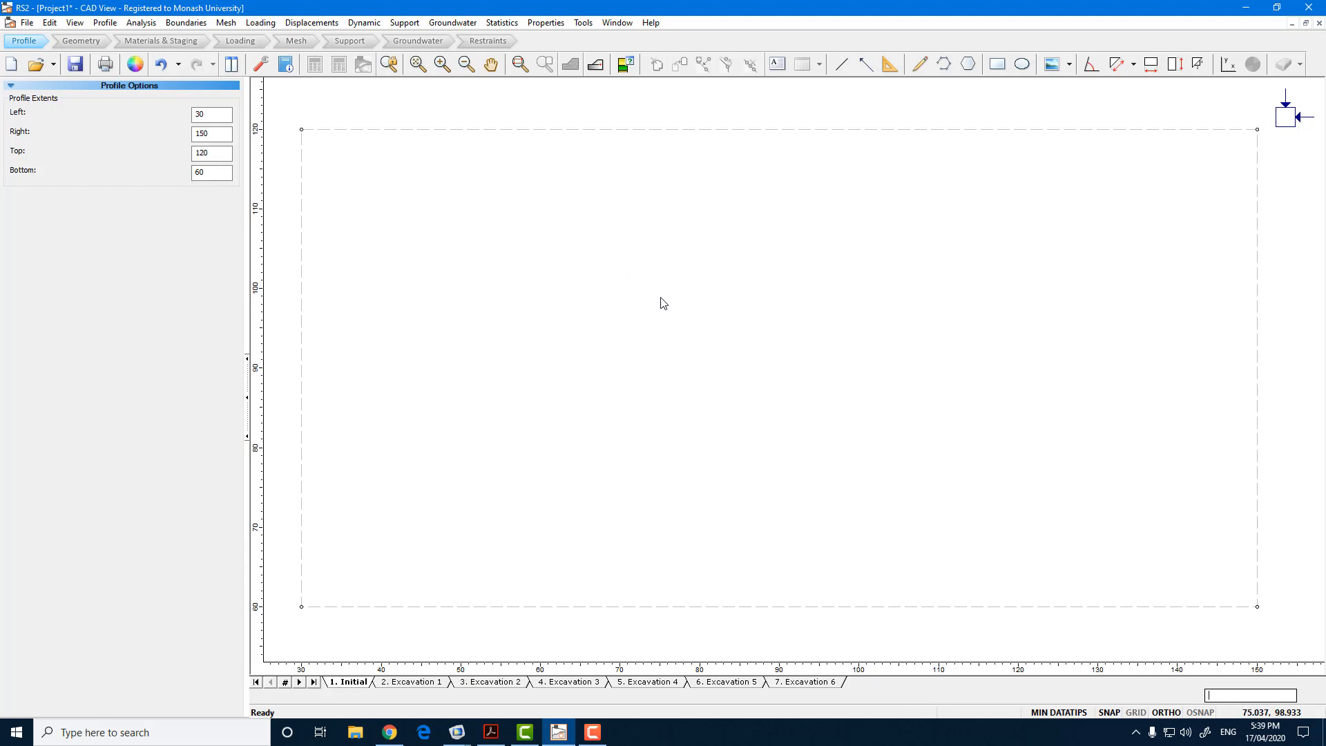
Open the material property definitions and consult the geological section in the assignment PDF in Adobe Acrobat.
left_click(546, 23)
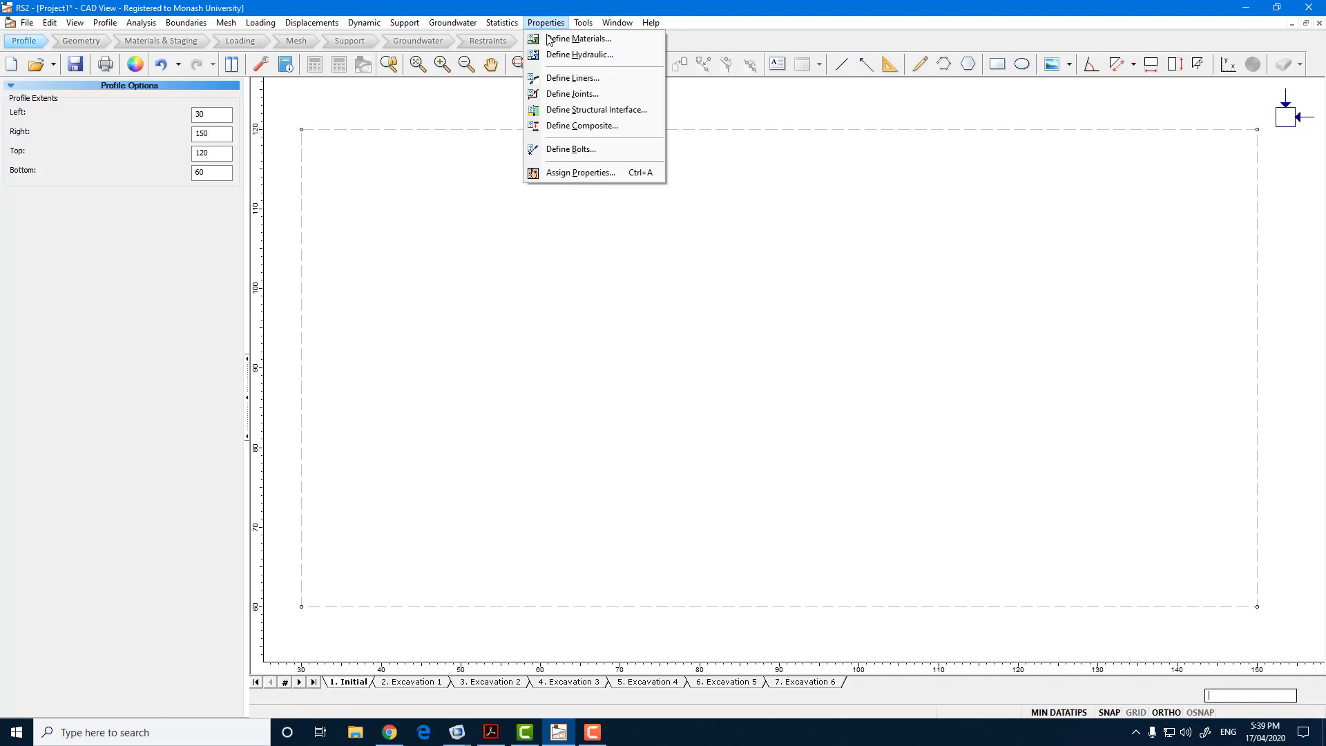
left_click(549, 39)
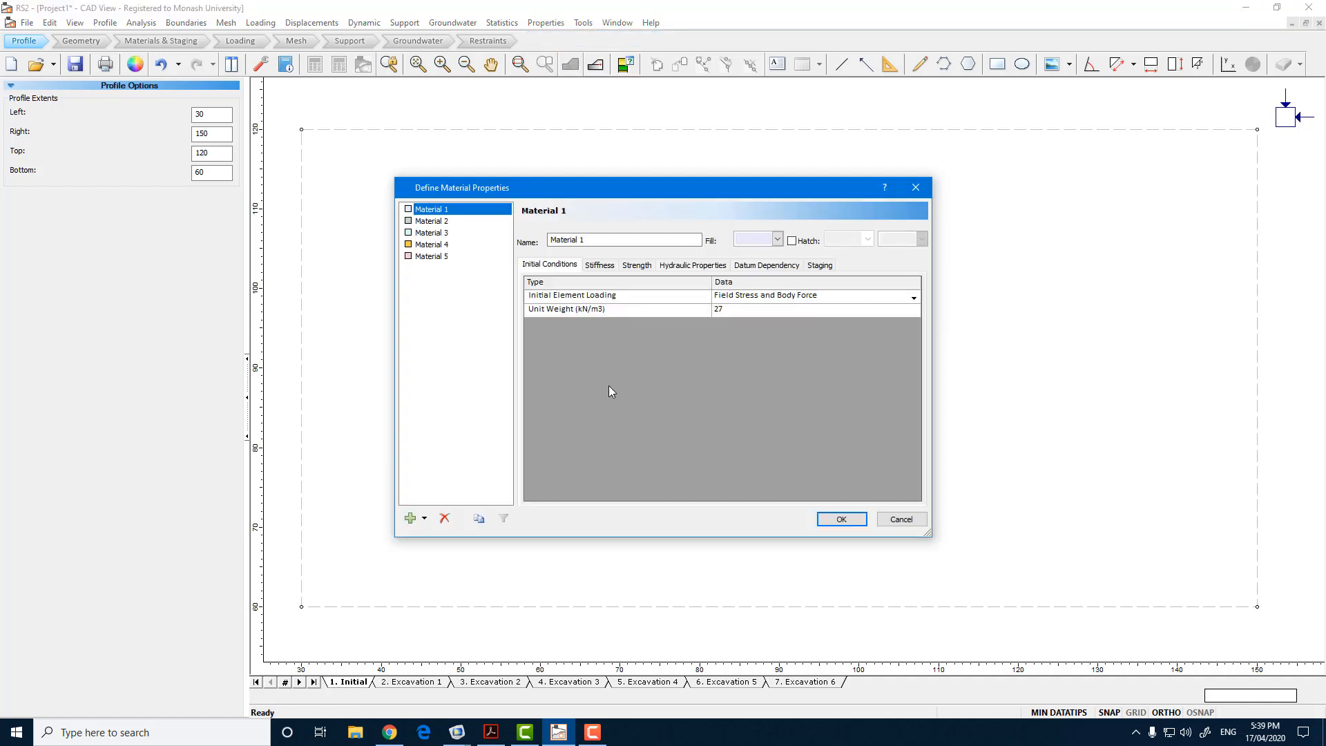
left_click(491, 732)
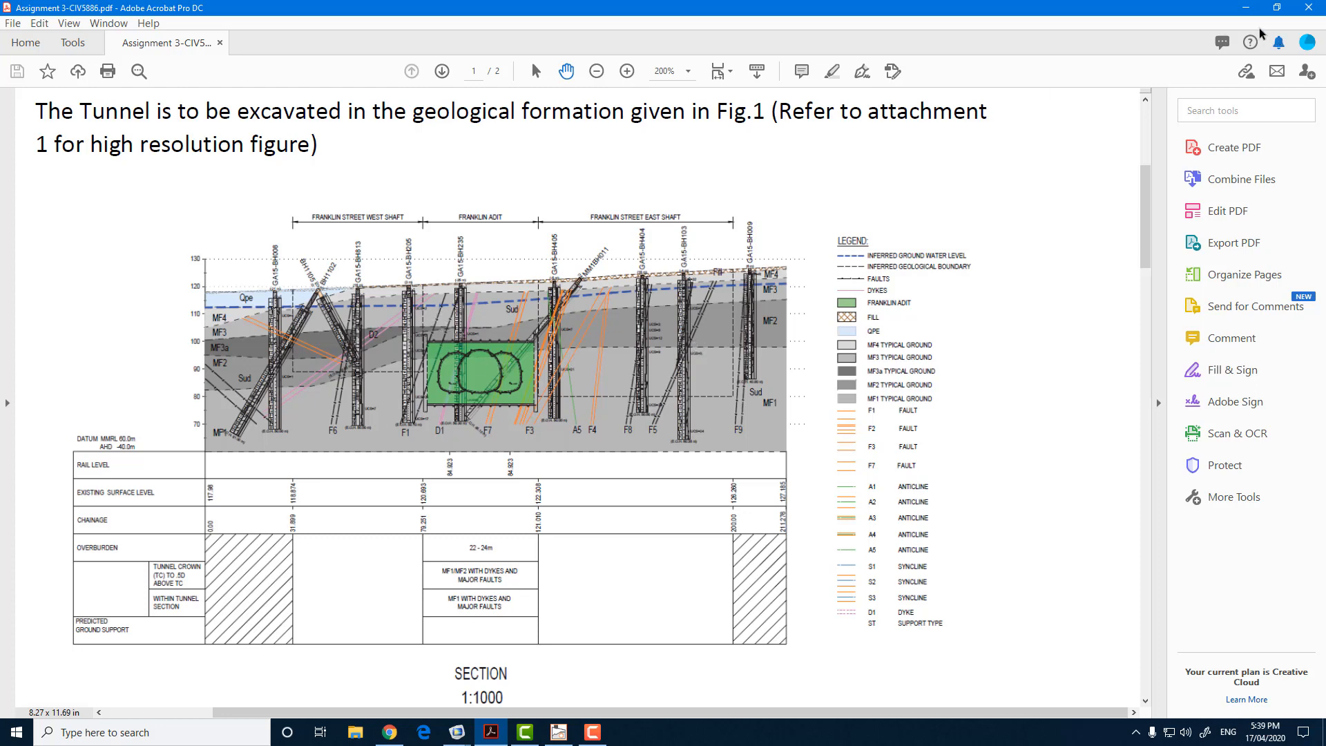
left_click(1245, 8)
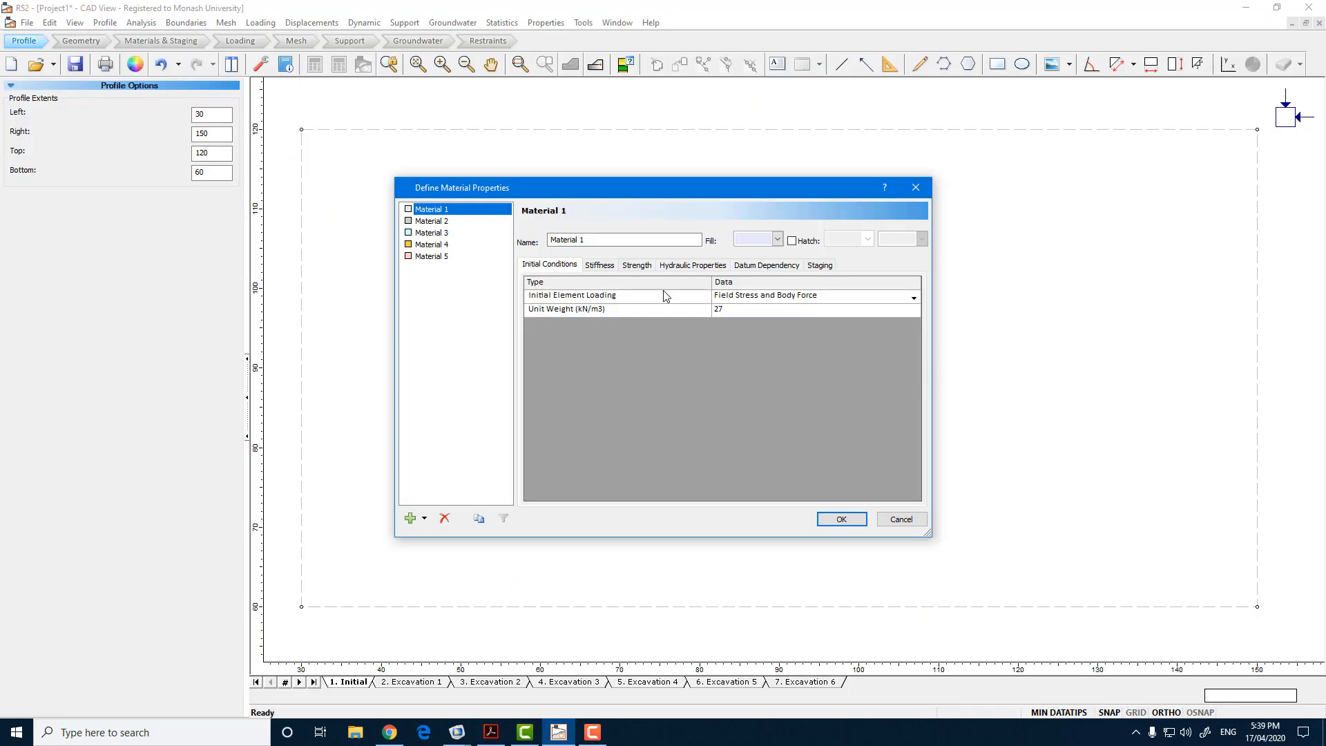
Rename Material 1 as MF4 and delete Material 5 from the material list.
double_click(603, 239)
left_click_drag(603, 239, 490, 247)
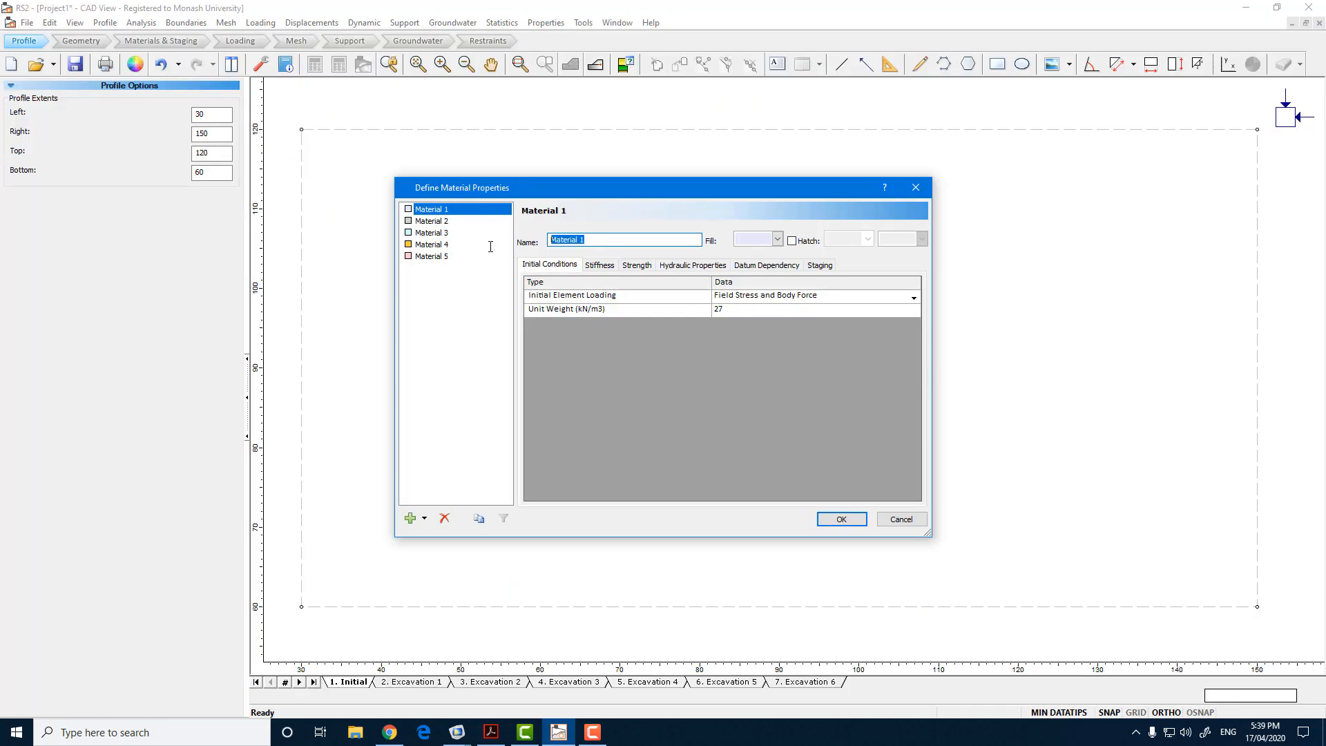
type("MF4")
left_click(441, 258)
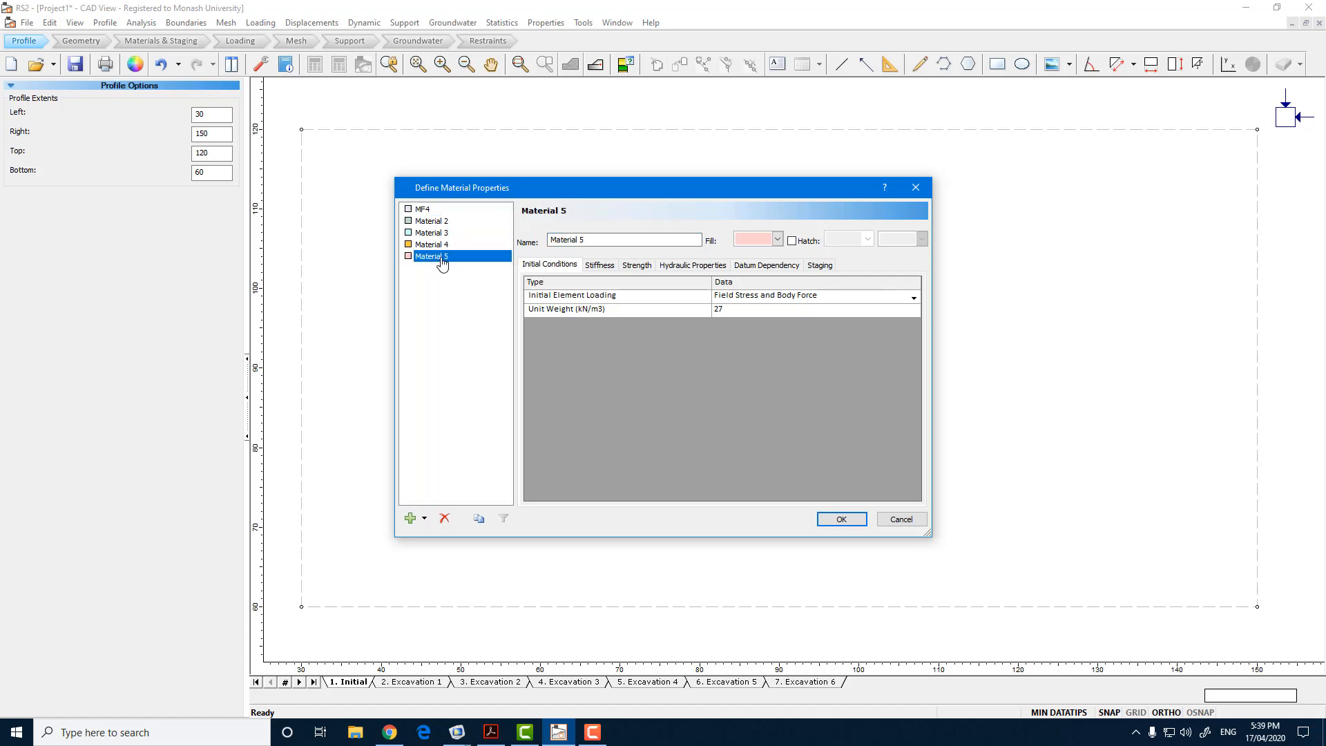
left_click(444, 518)
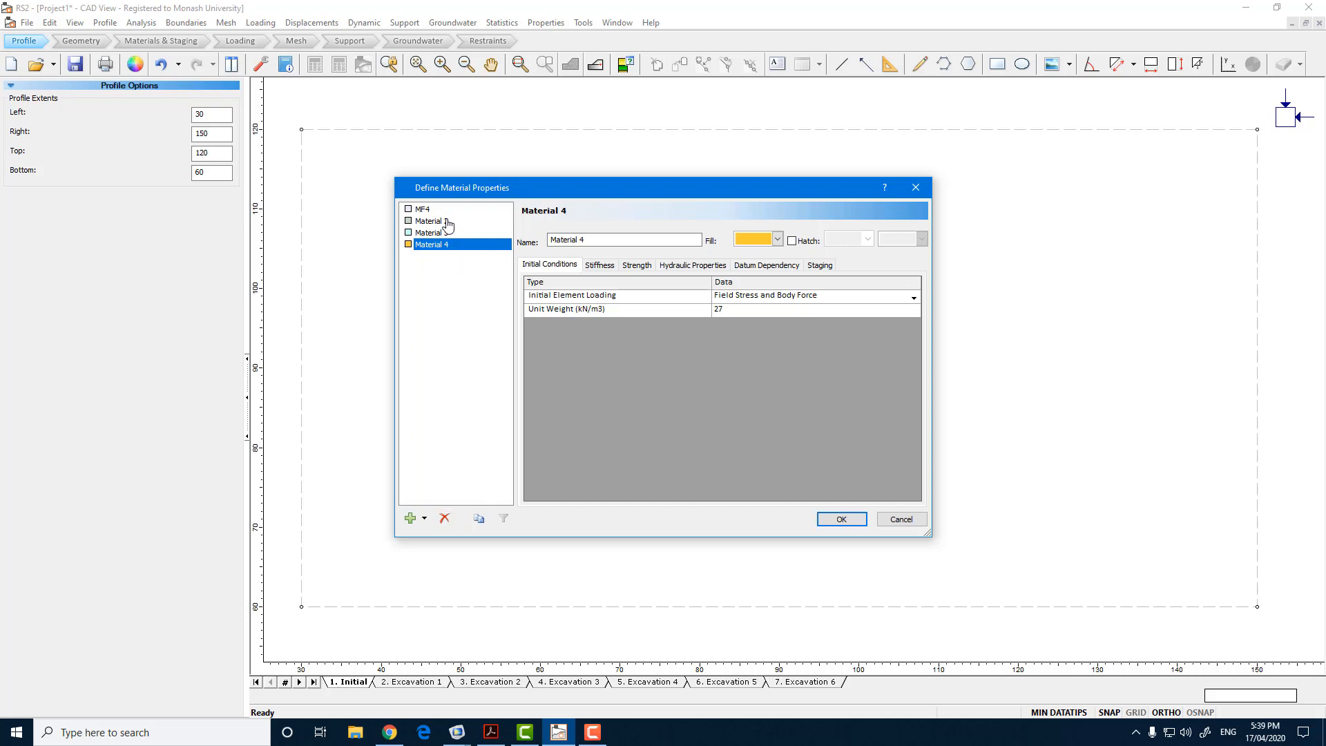
Rename Material 2 as MF3, Material 3 as MF2 and Material 4 as MF1.
left_click(447, 223)
key("Tab")
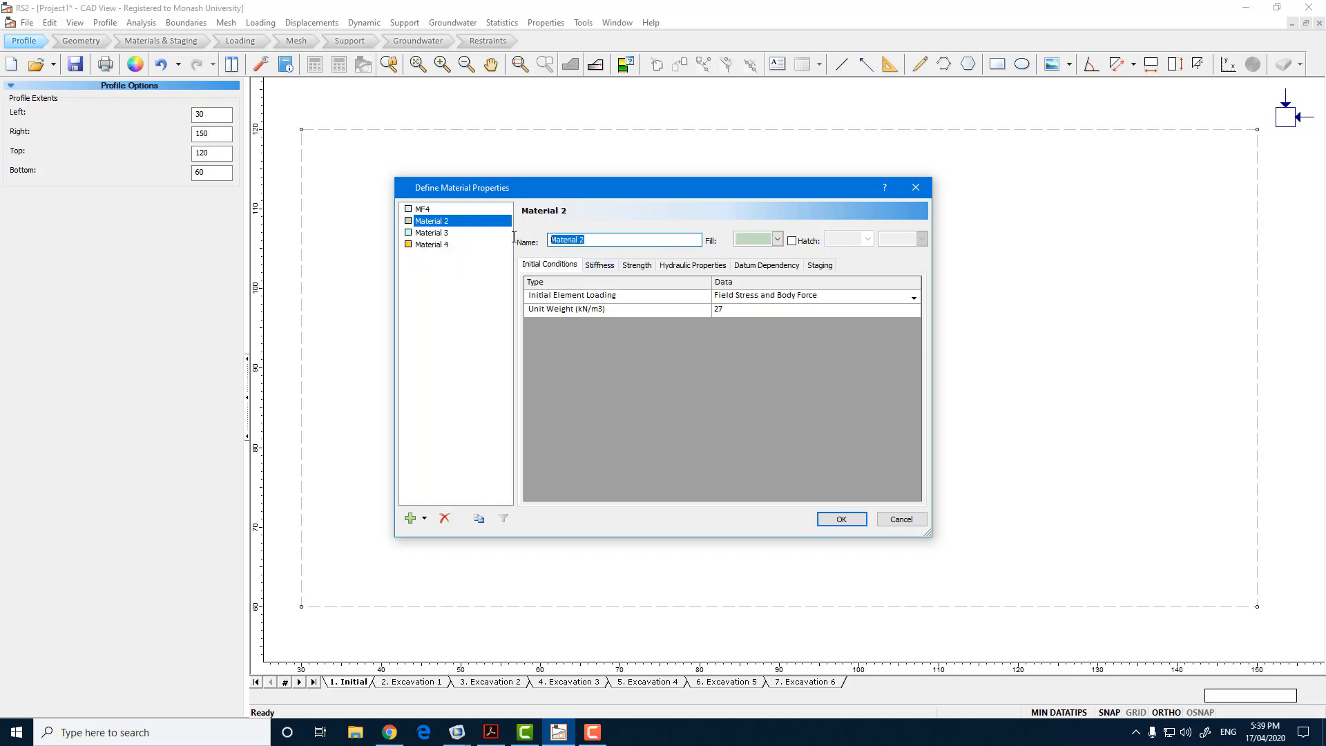
type("MF3")
left_click(433, 233)
key("Tab")
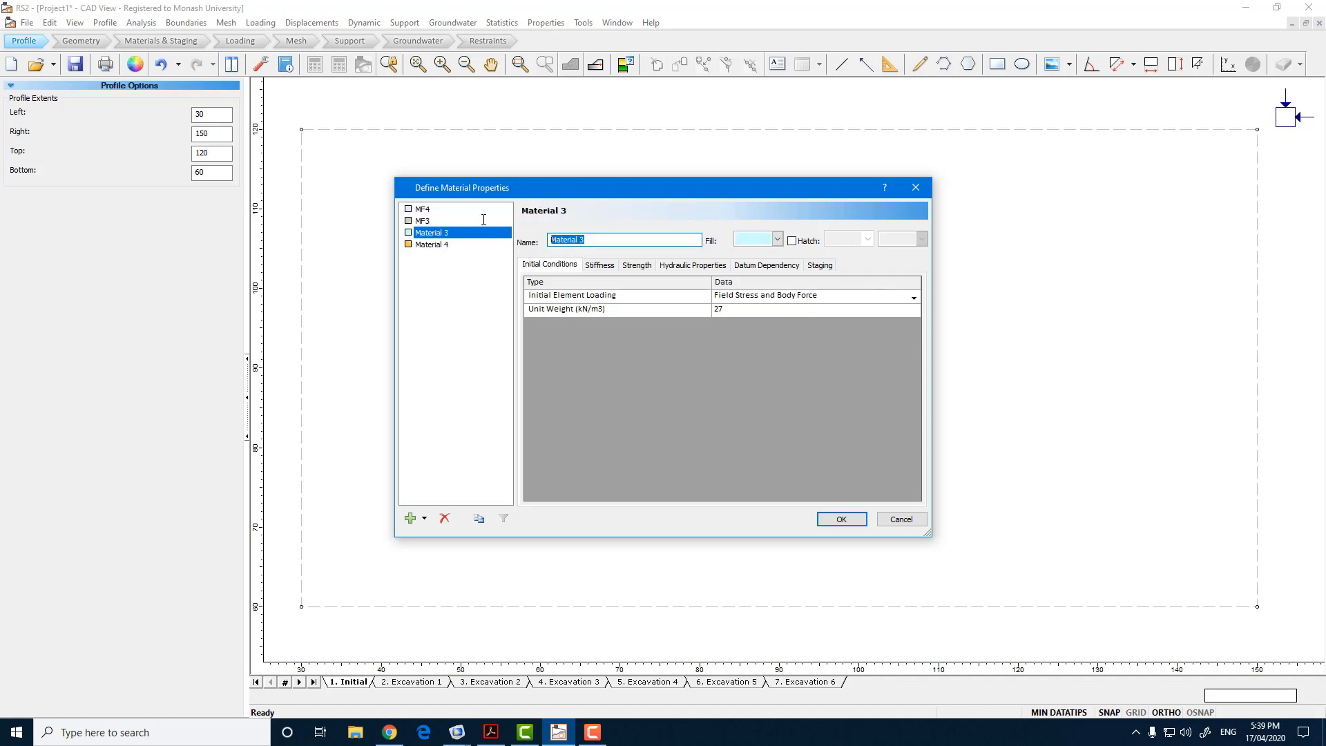
type("MF2")
left_click(440, 245)
key("Tab")
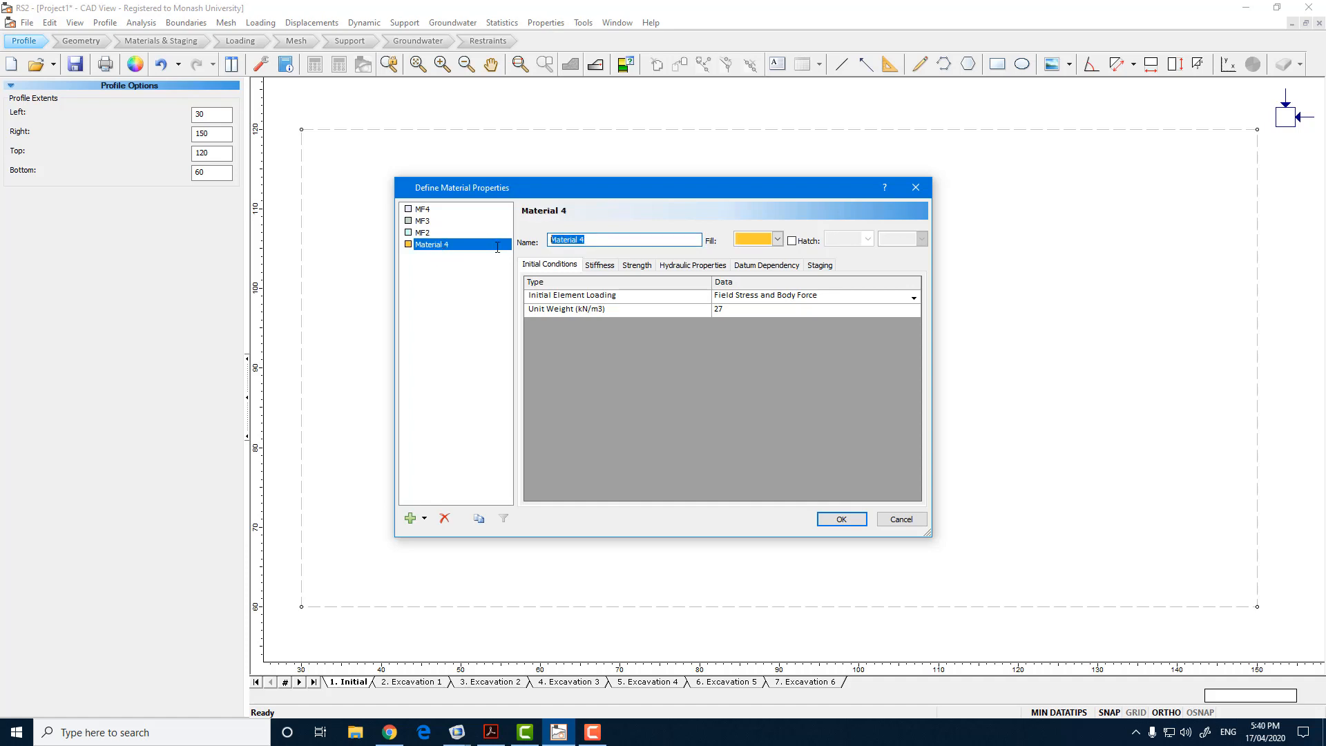
type("MF1")
Set the Young's modulus of material MF4 to 300000 kPa in its stiffness properties.
left_click(429, 212)
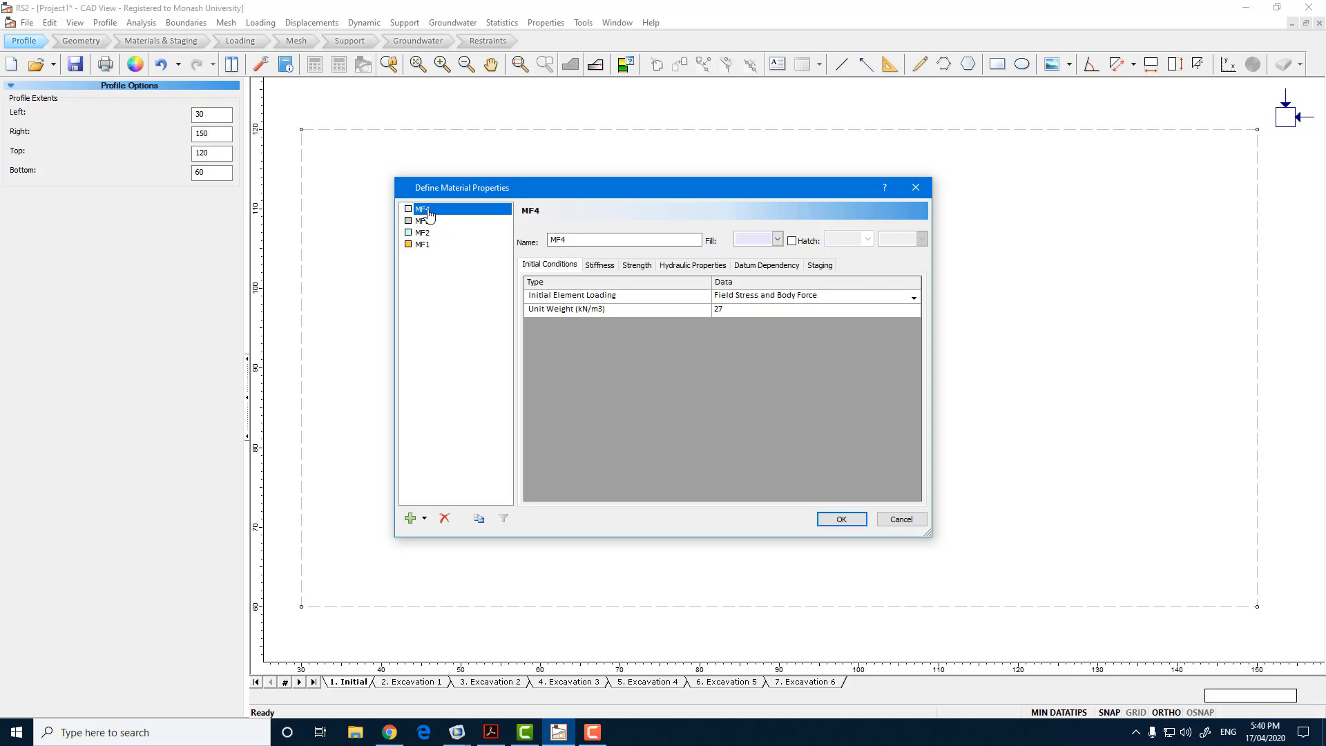
left_click(604, 267)
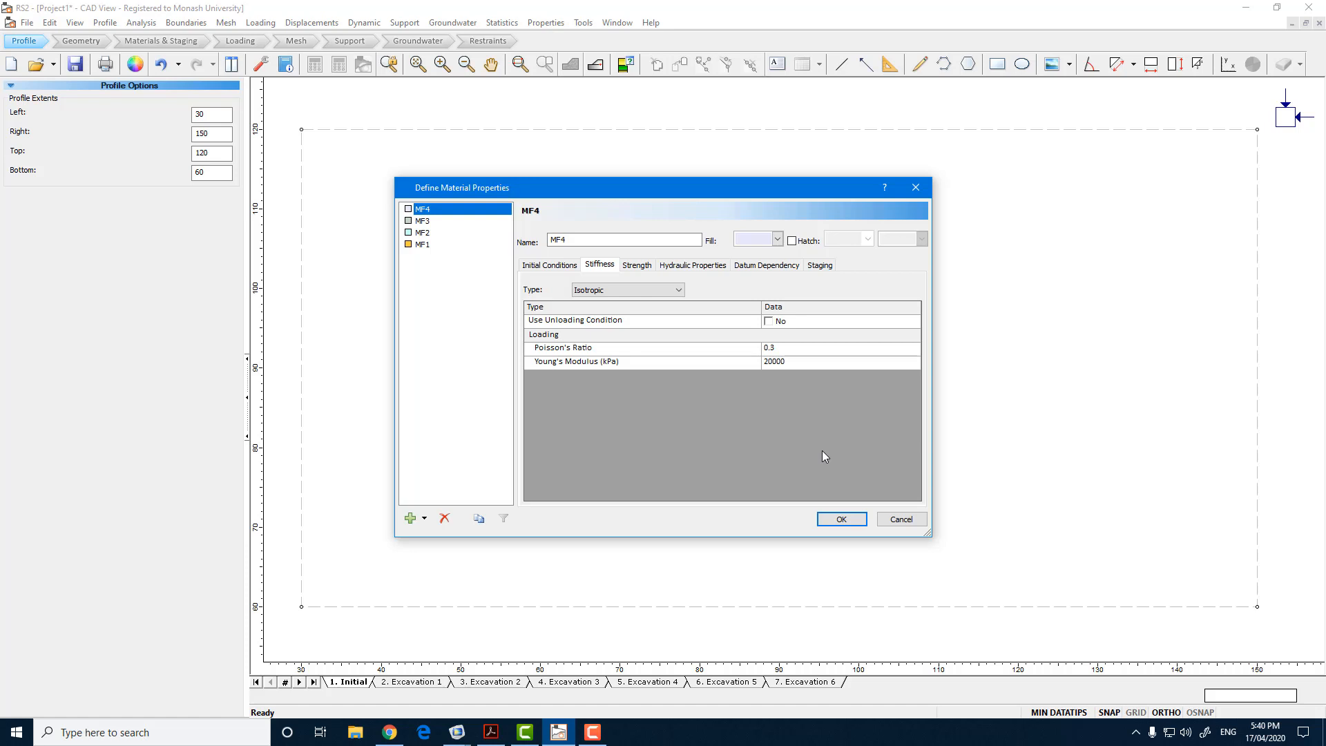
left_click(800, 362)
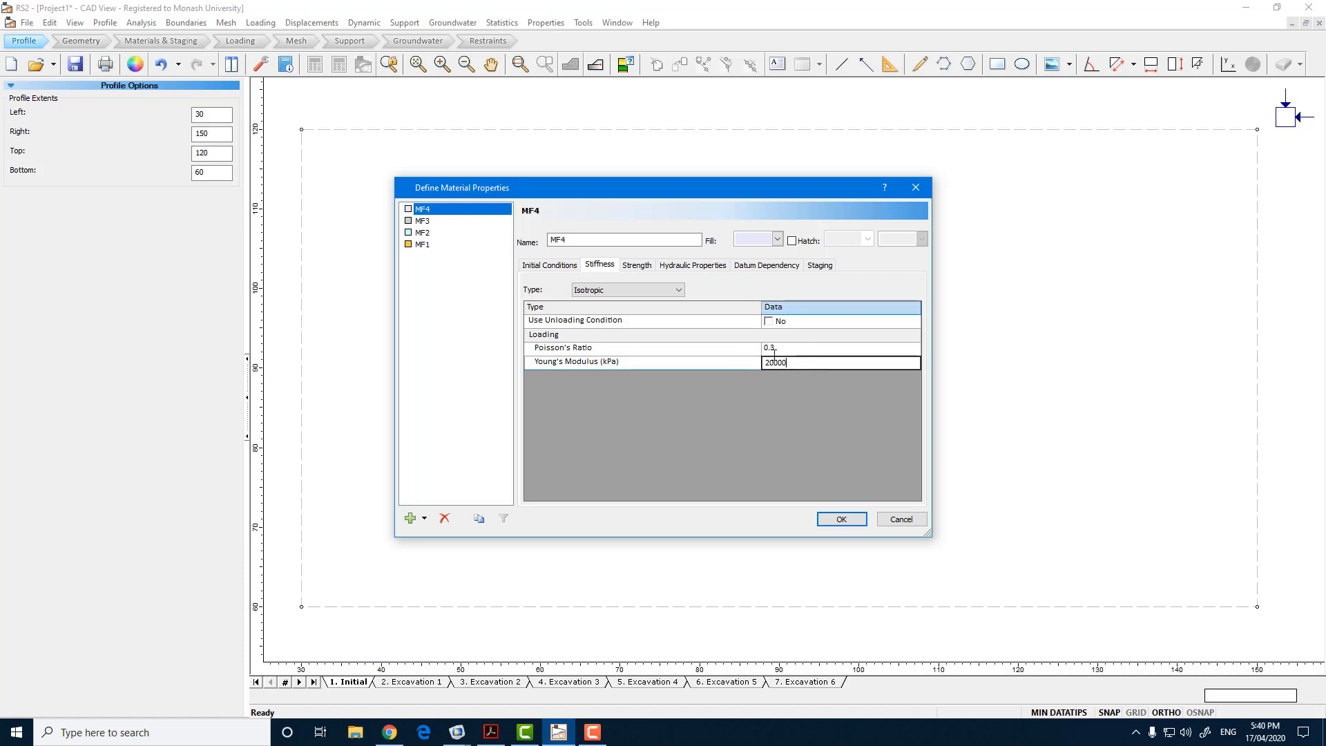
double_click(812, 366)
type("300000")
Set MF4's peak friction angle to 30 degrees and its peak cohesion to 37 kPa.
left_click(637, 266)
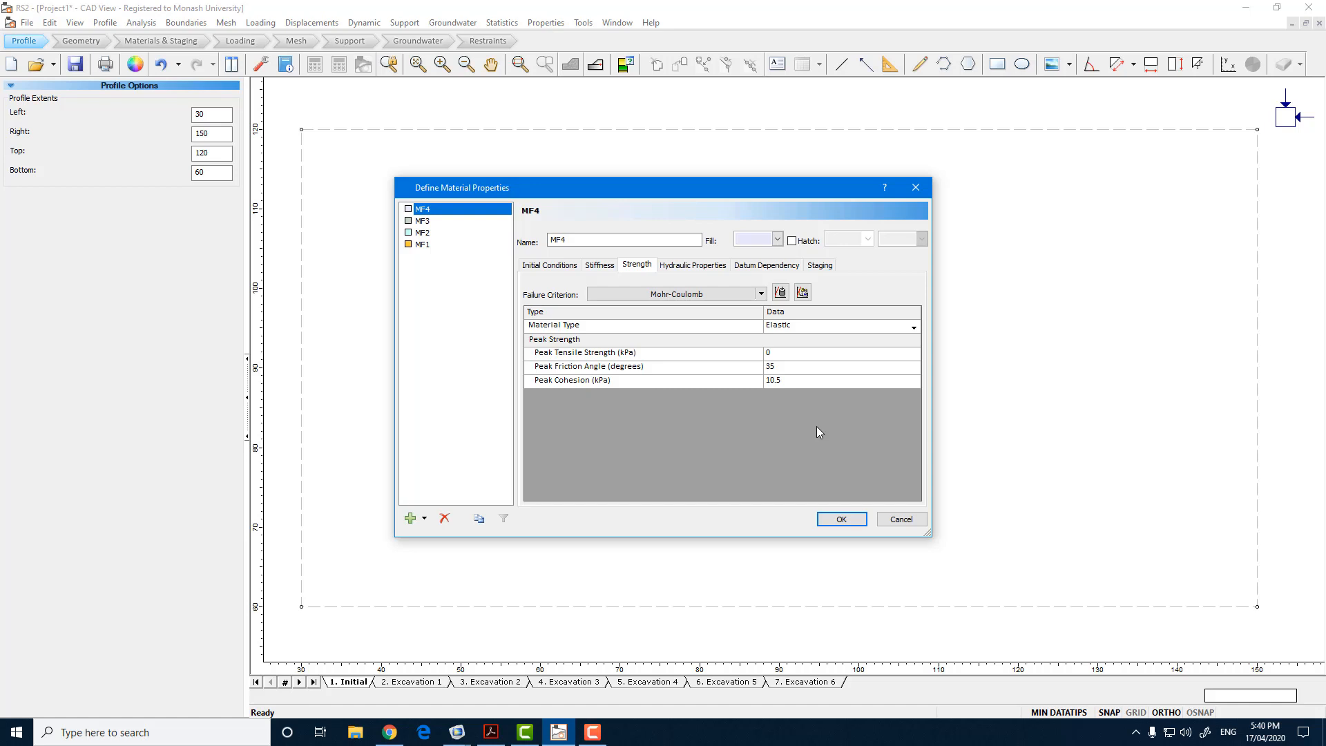
left_click(787, 367)
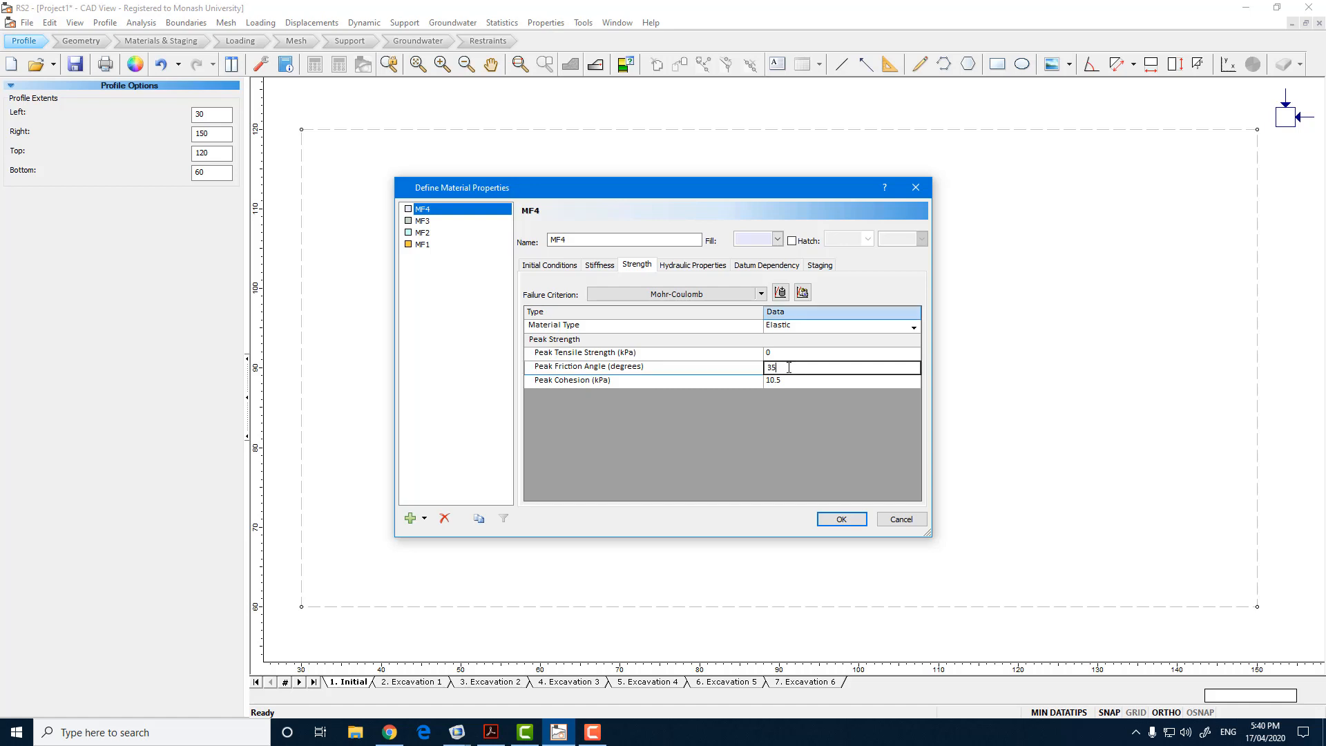
double_click(786, 367)
type("30")
left_click(787, 382)
double_click(787, 382)
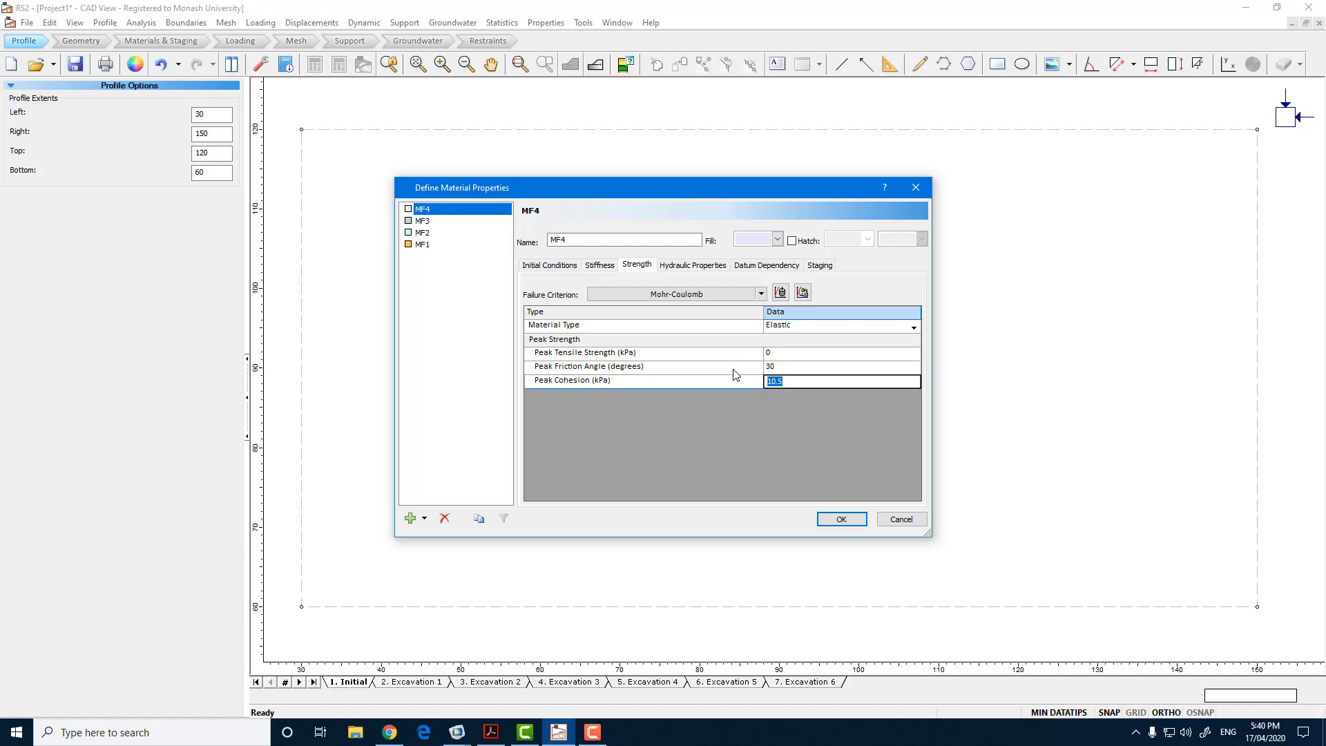
type("37")
left_click(422, 221)
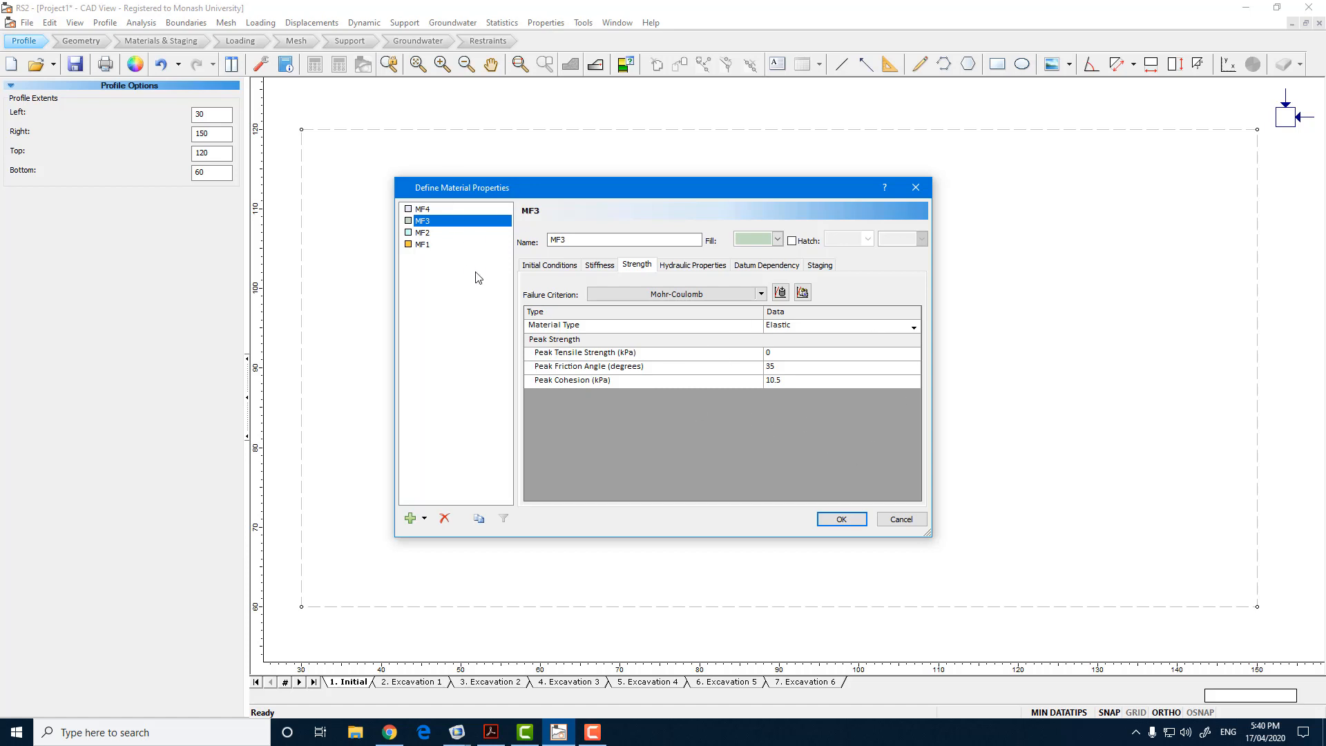
left_click(594, 730)
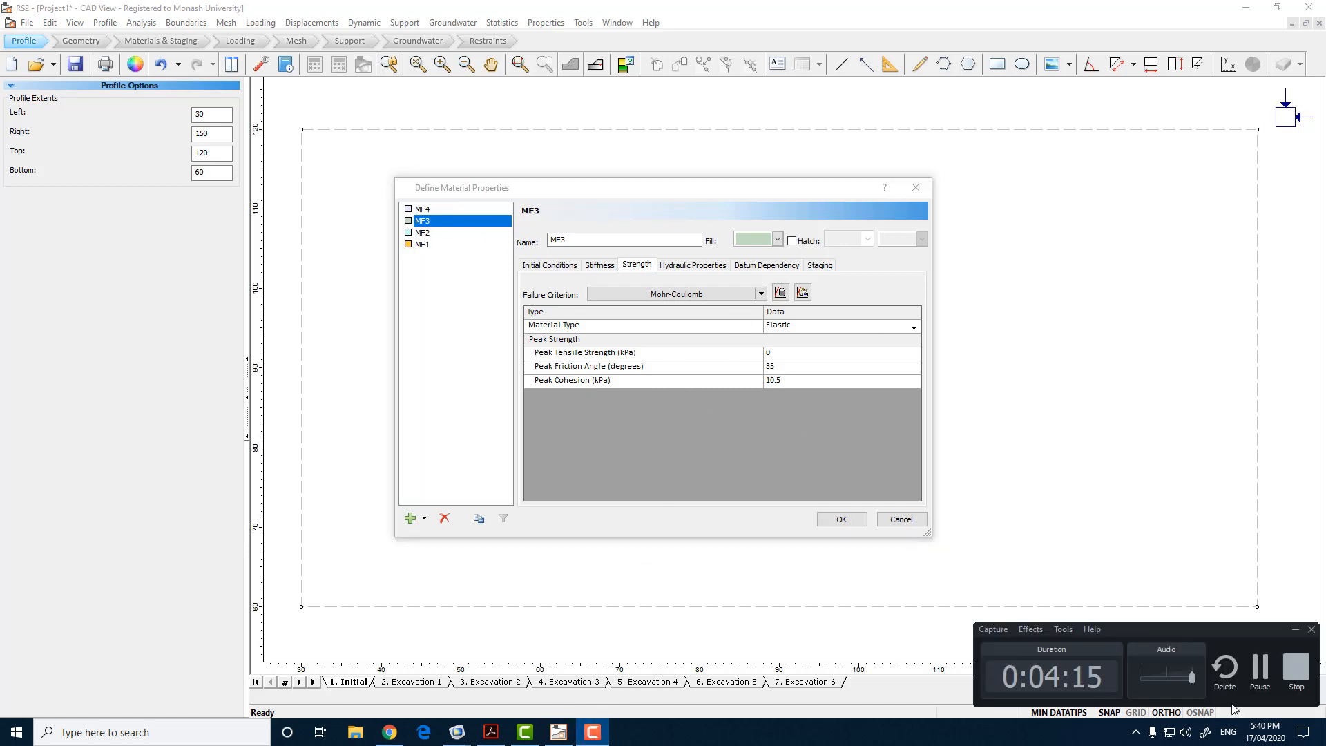
left_click(1262, 681)
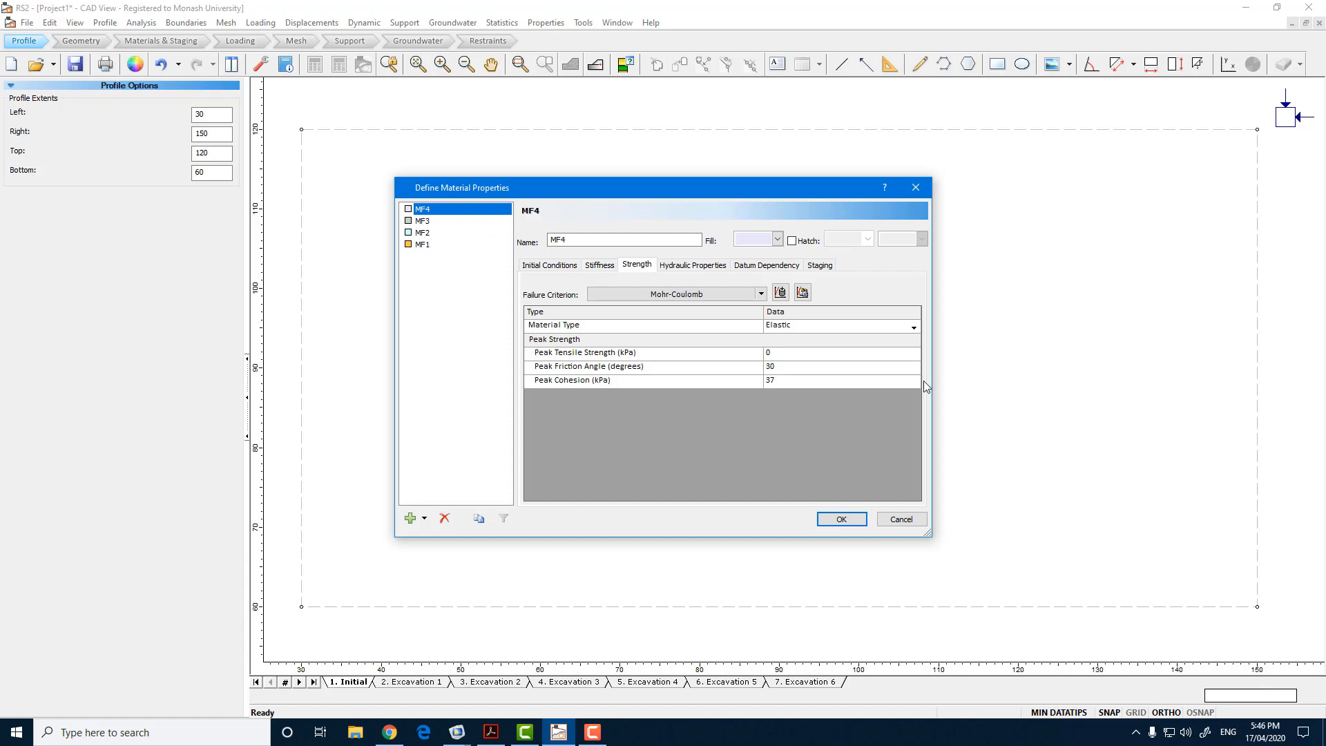
Check the strength parameters of MF3, MF2 and MF1 and the stiffness parameters of all four materials.
left_click(422, 223)
left_click(422, 233)
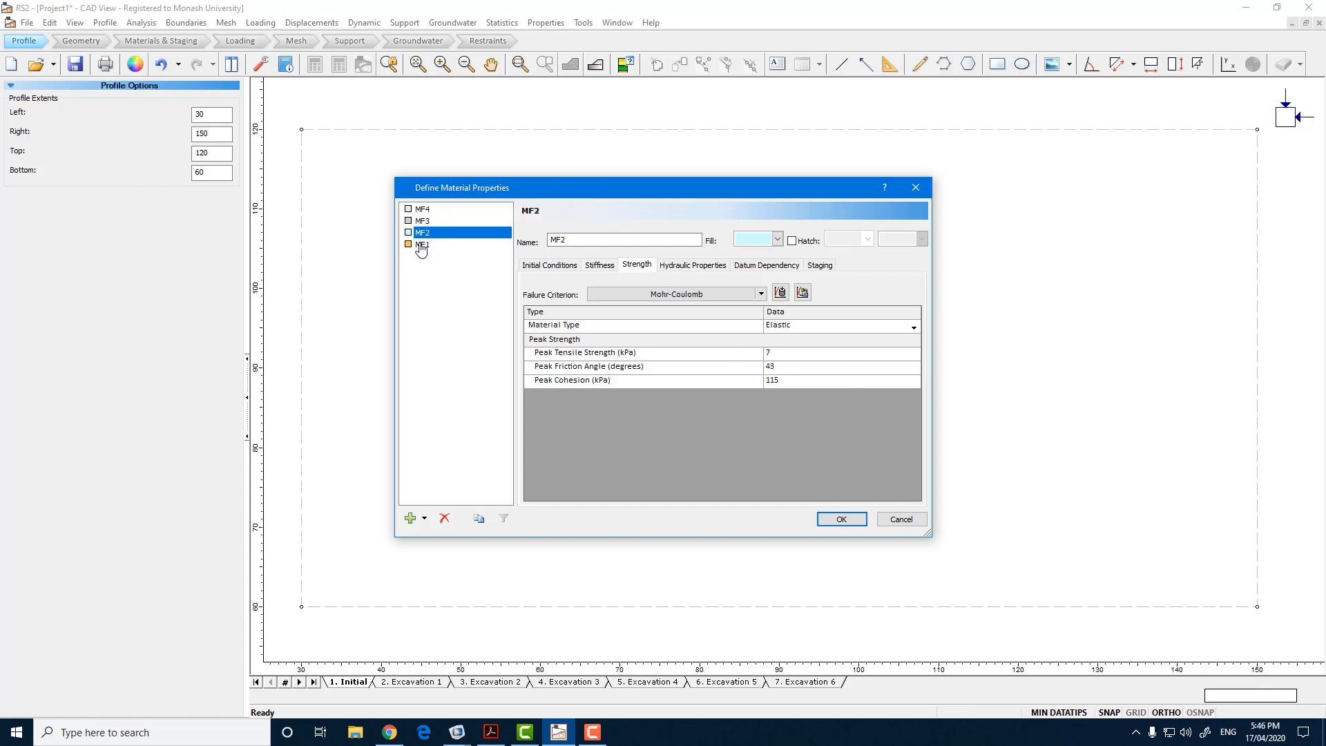
left_click(422, 245)
left_click(599, 265)
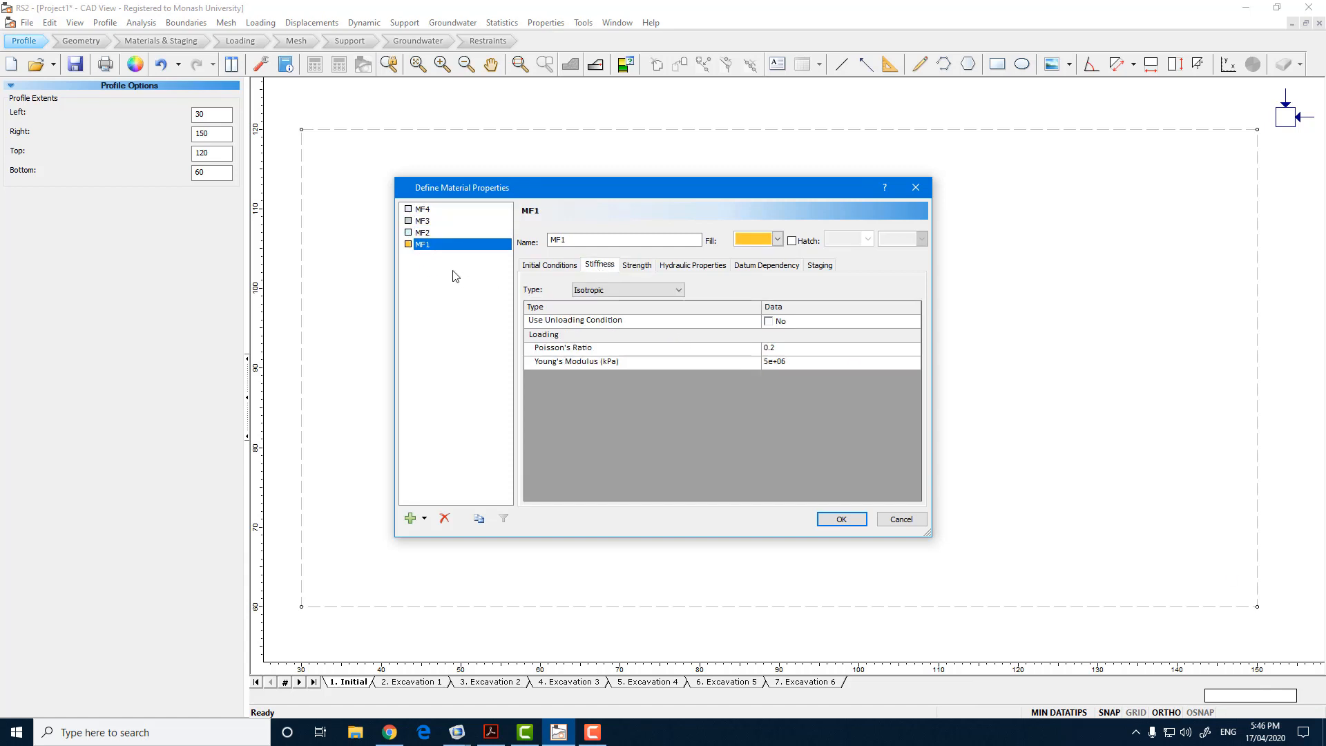
left_click(425, 233)
left_click(424, 221)
left_click(423, 209)
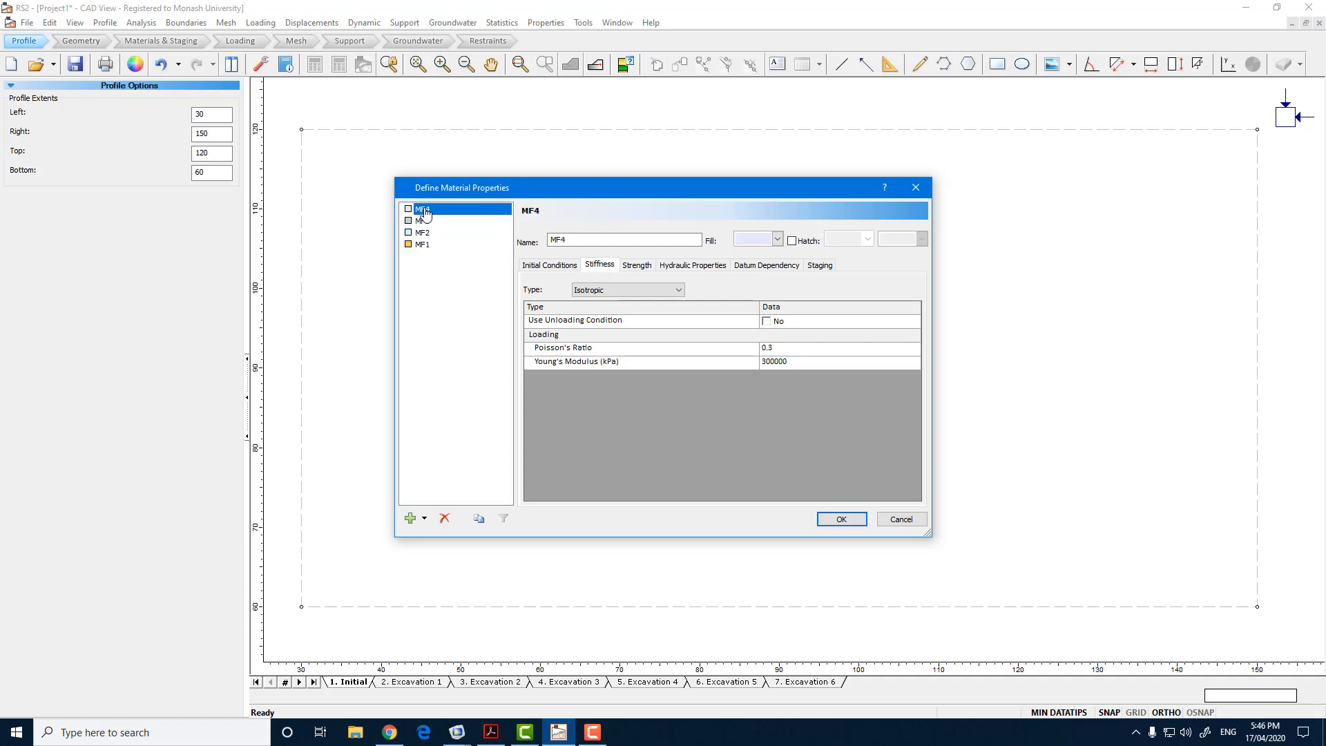
Check the initial loading and unit weight of each material, and apply the material definitions.
left_click(543, 267)
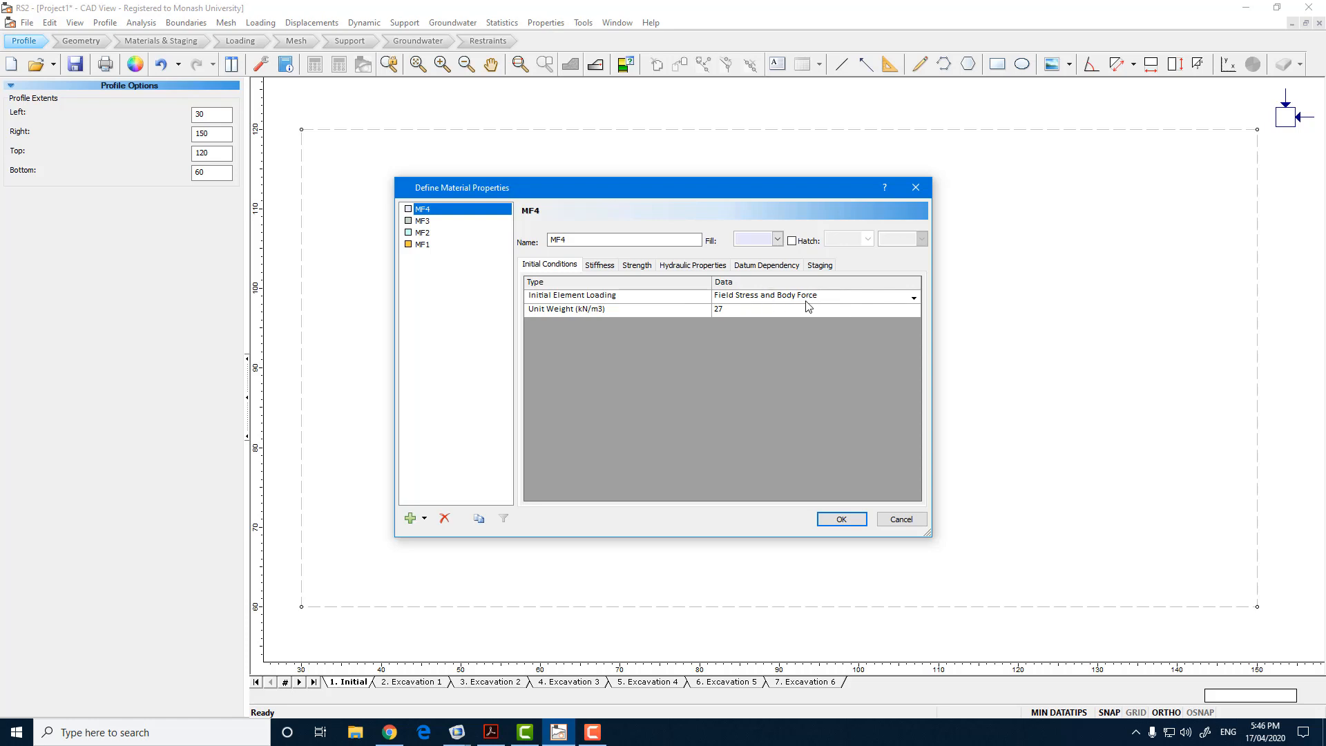
left_click(423, 222)
left_click(422, 233)
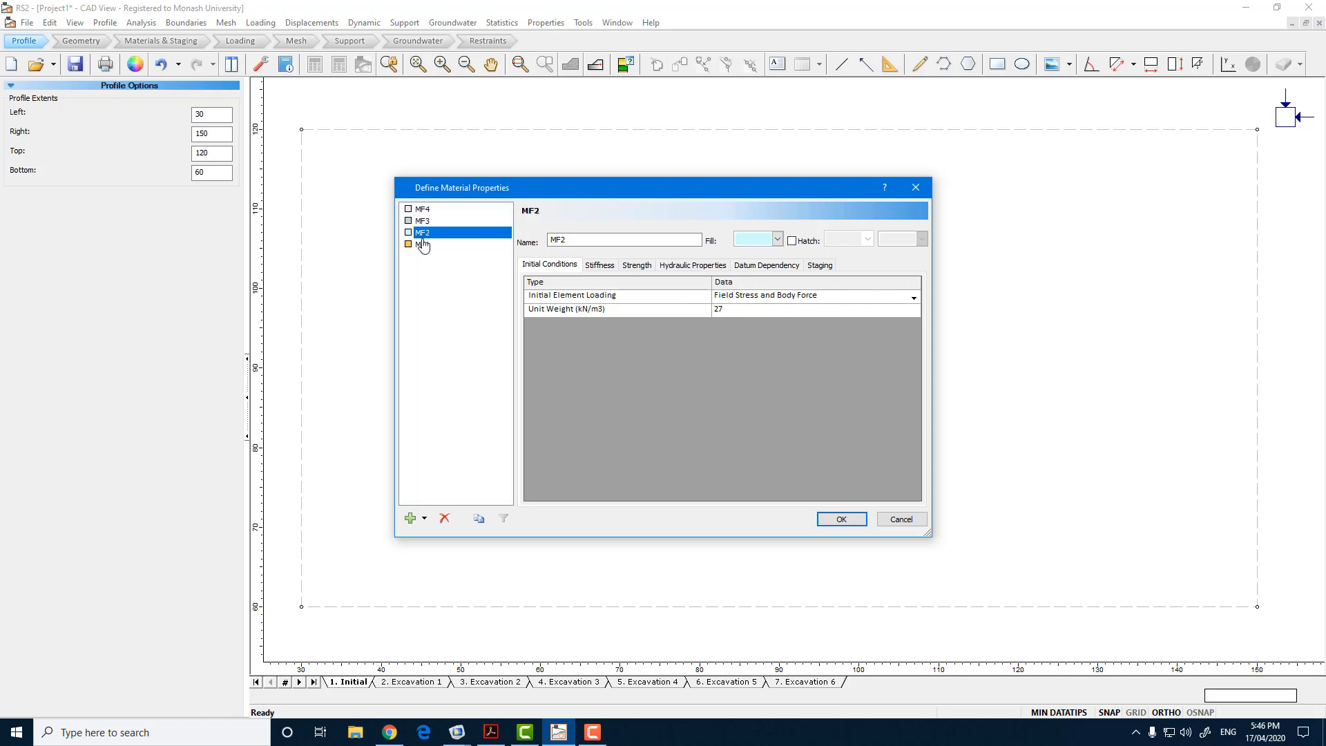
left_click(423, 245)
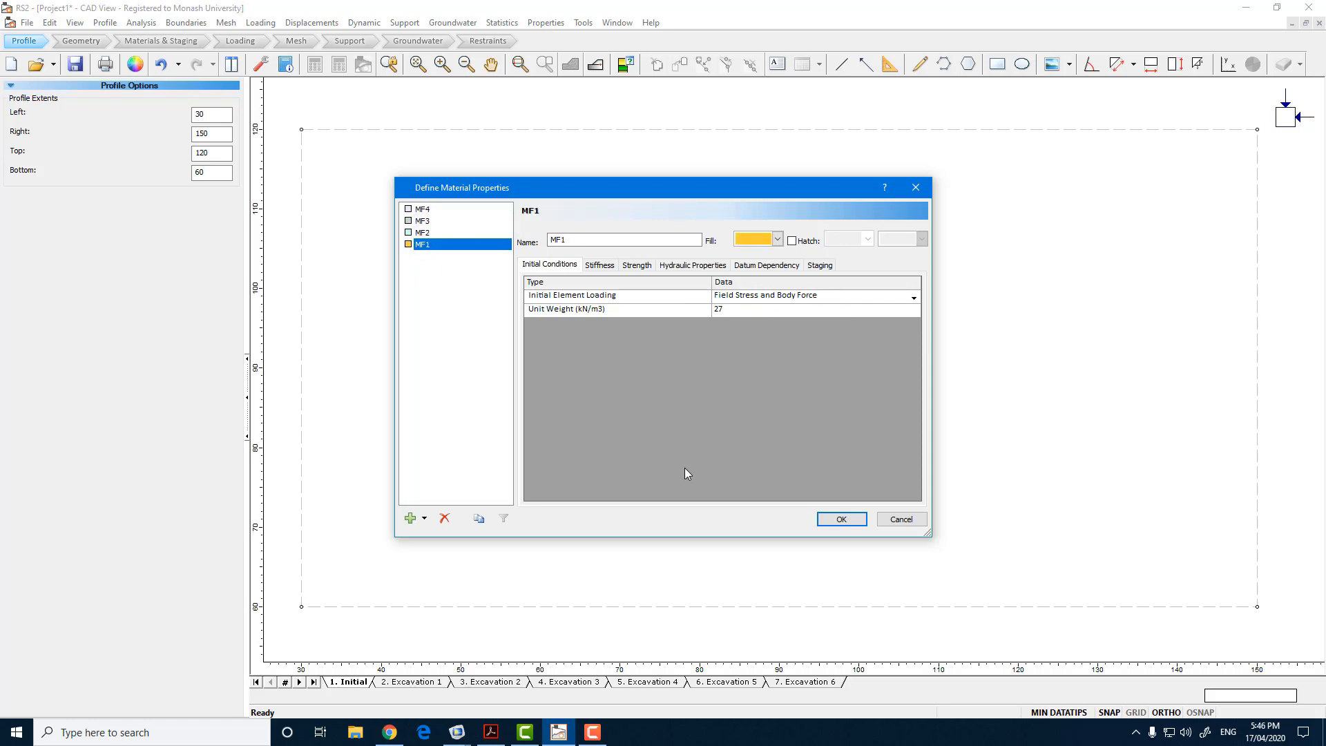
left_click(854, 520)
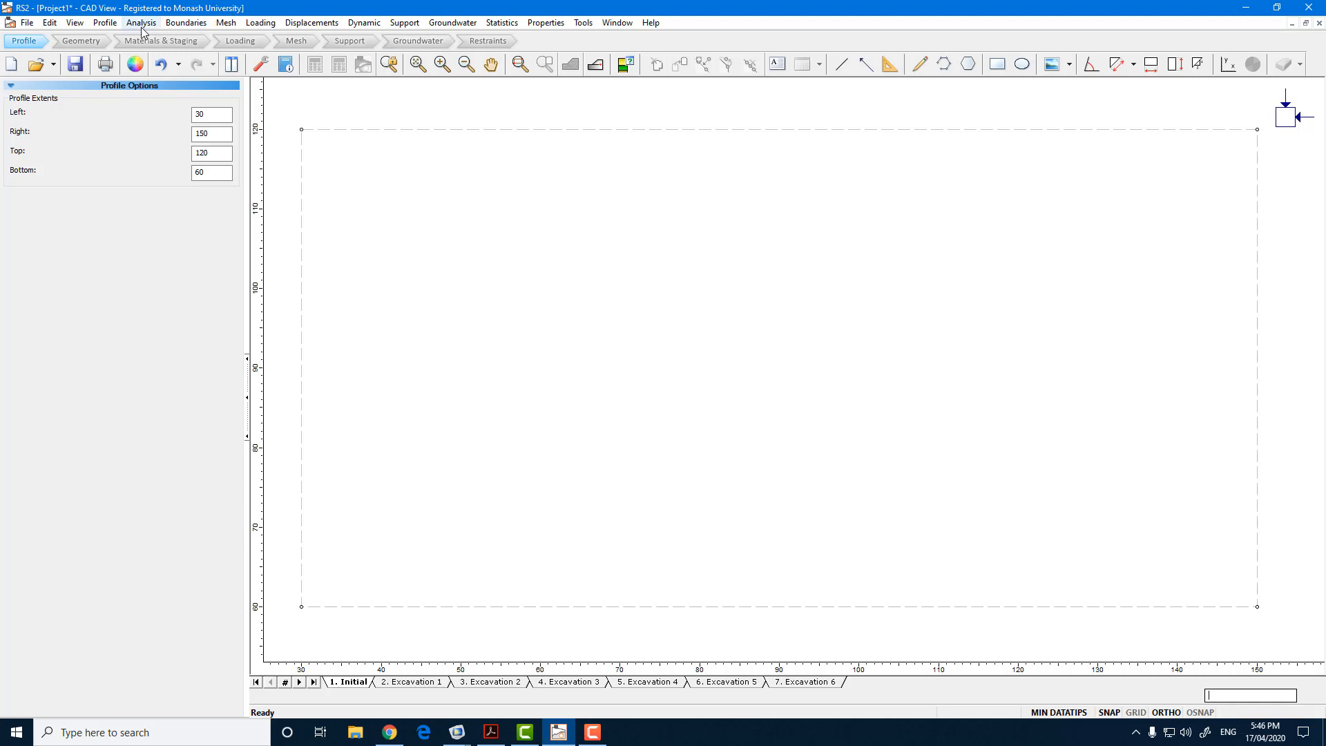
Open the borehole editor for the soil profile and add a first borehole.
left_click(105, 22)
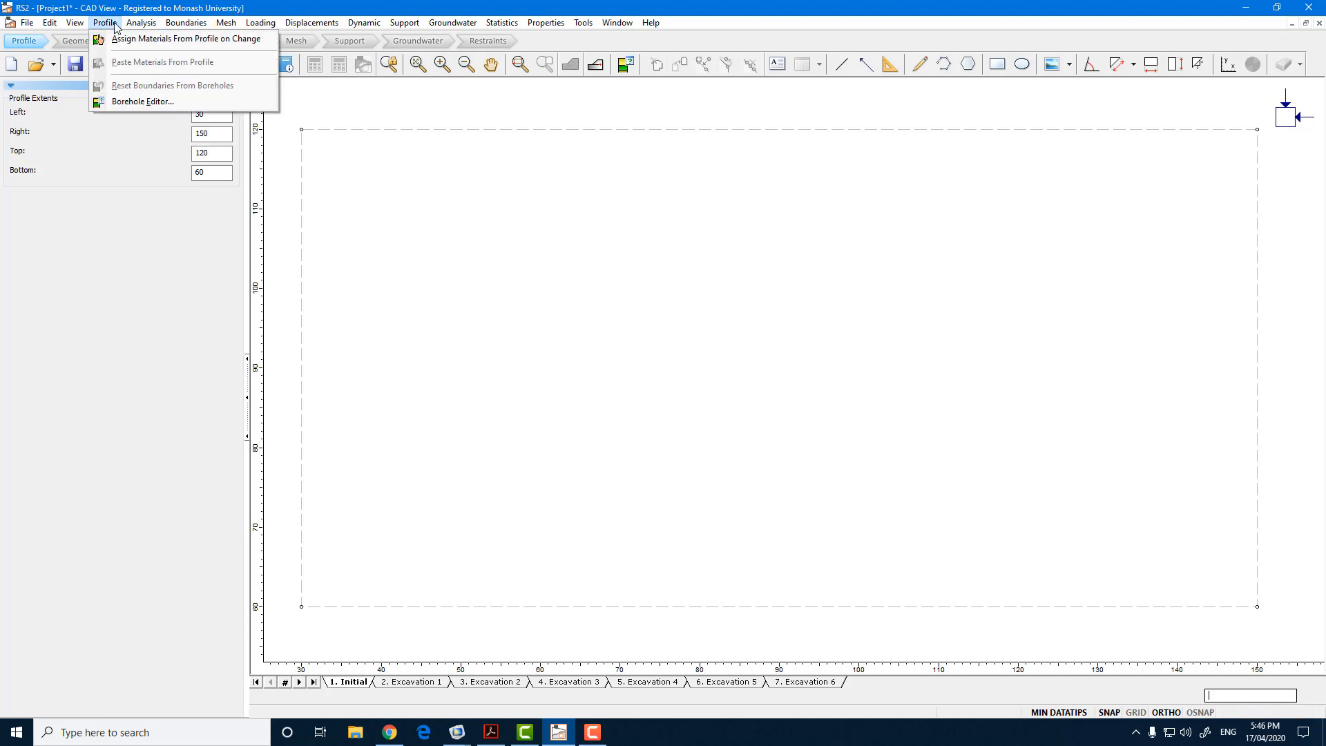
left_click(142, 101)
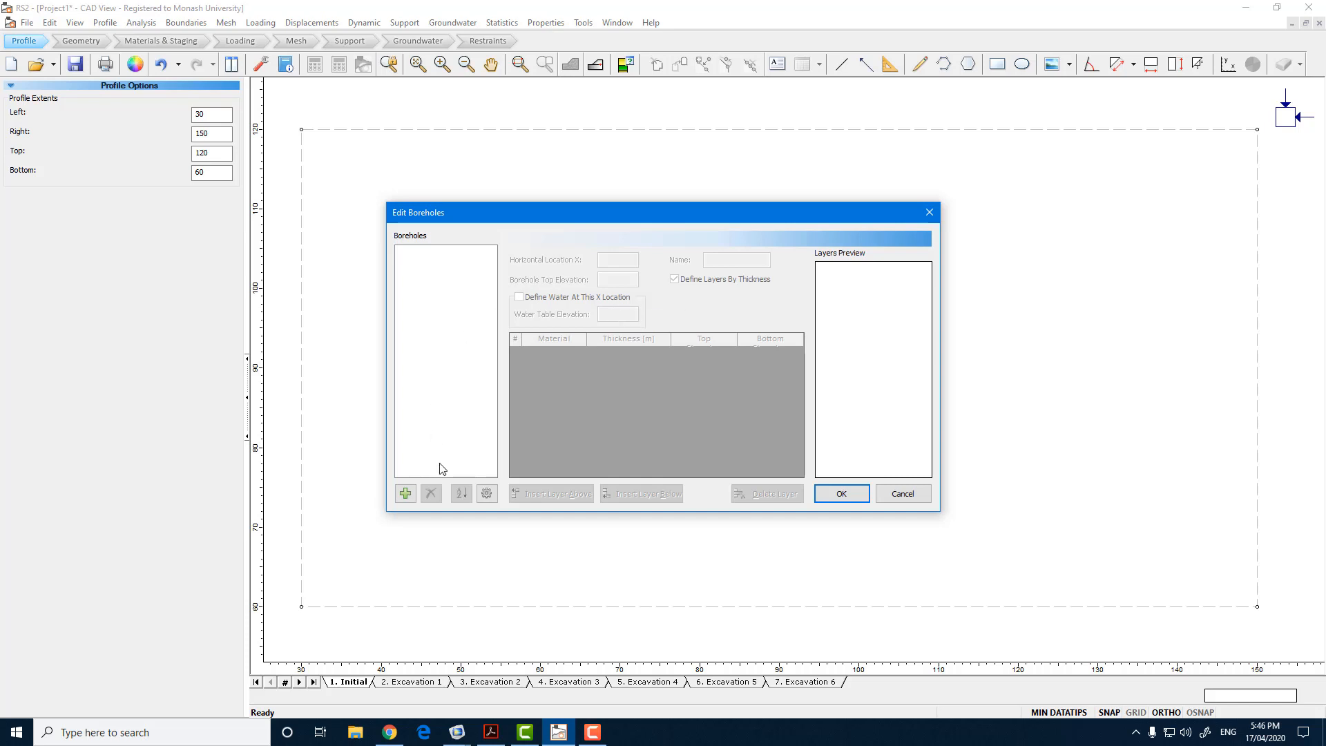
left_click(405, 493)
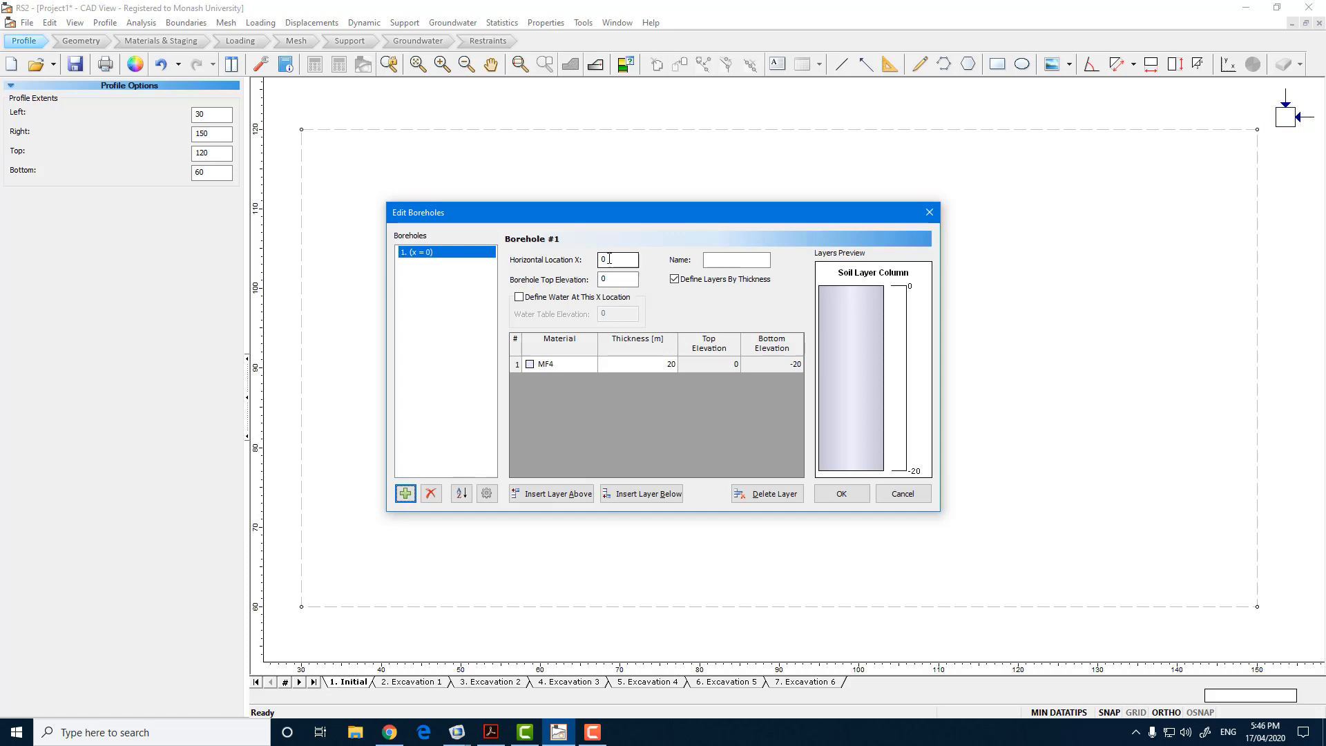
mouse_move(832, 384)
left_click(593, 732)
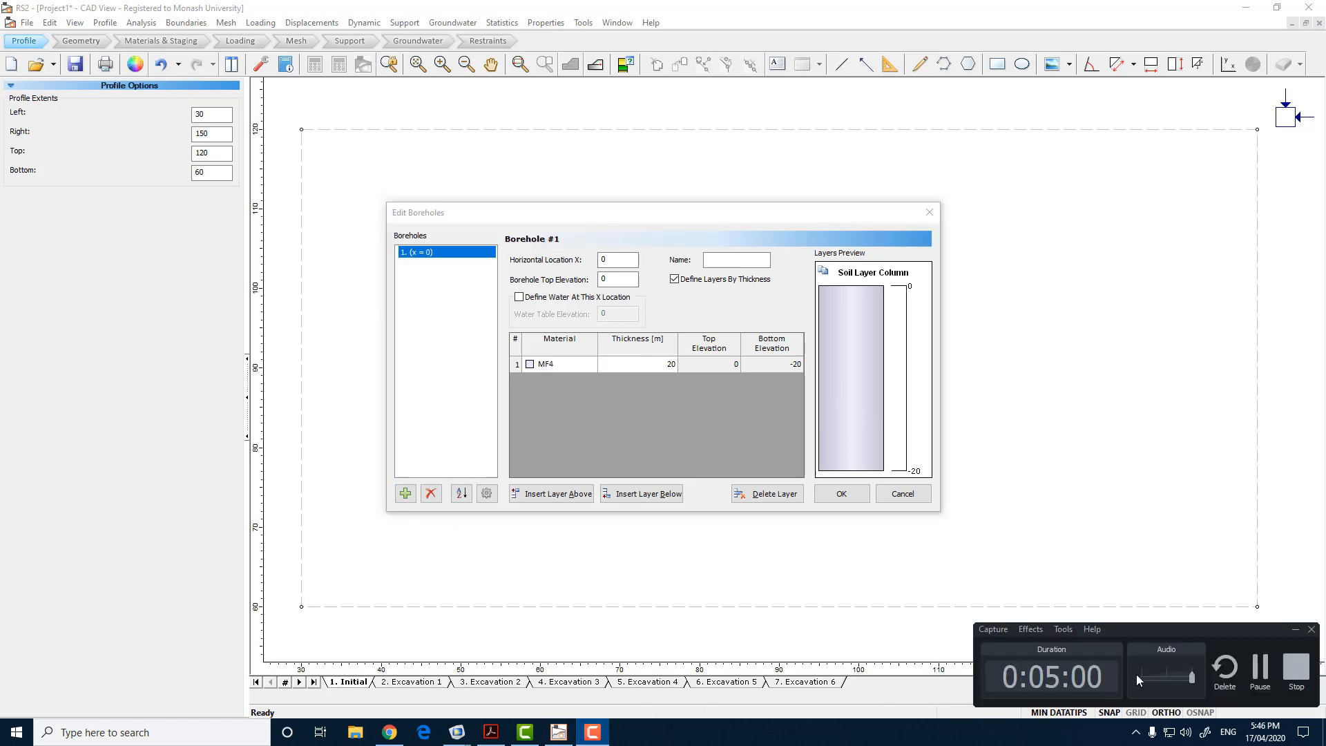
left_click(1261, 666)
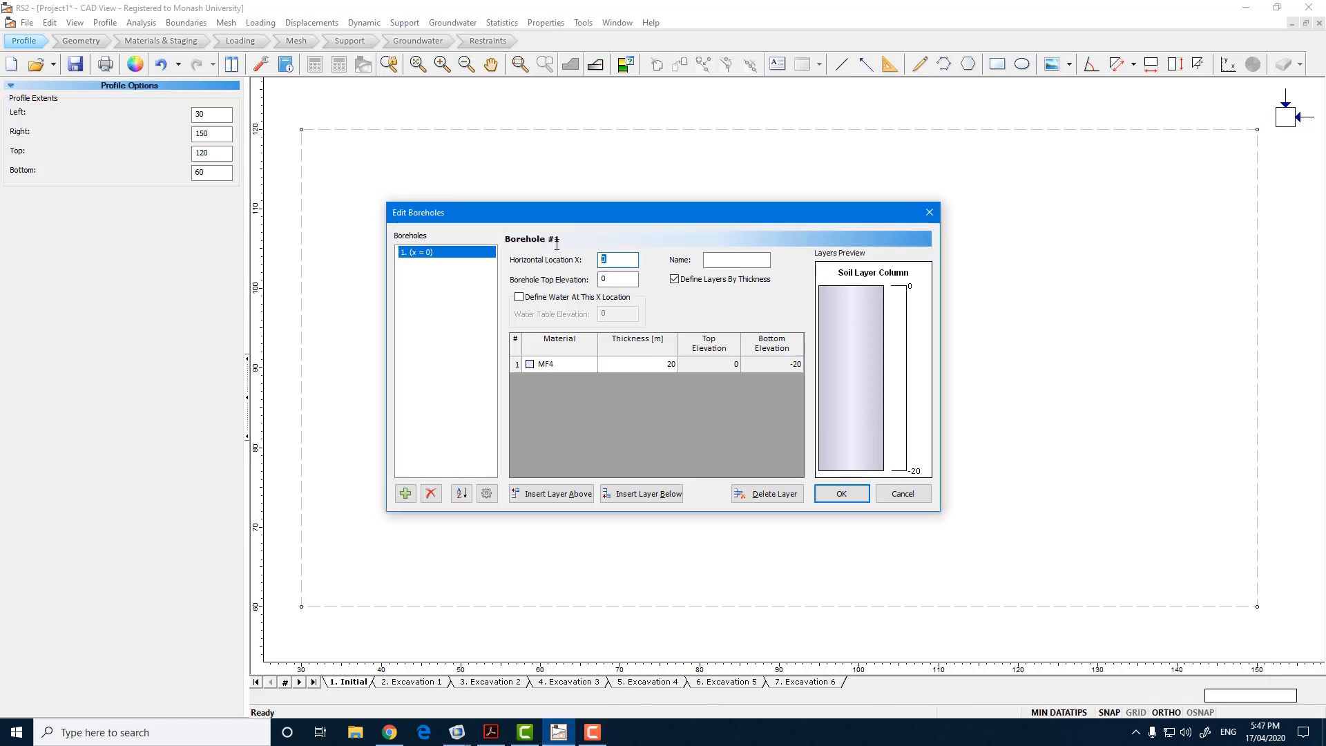
Set the first borehole's horizontal location X to 70 and its top elevation to 120.
type("70")
key("Tab")
type("20")
key("Home")
type("1")
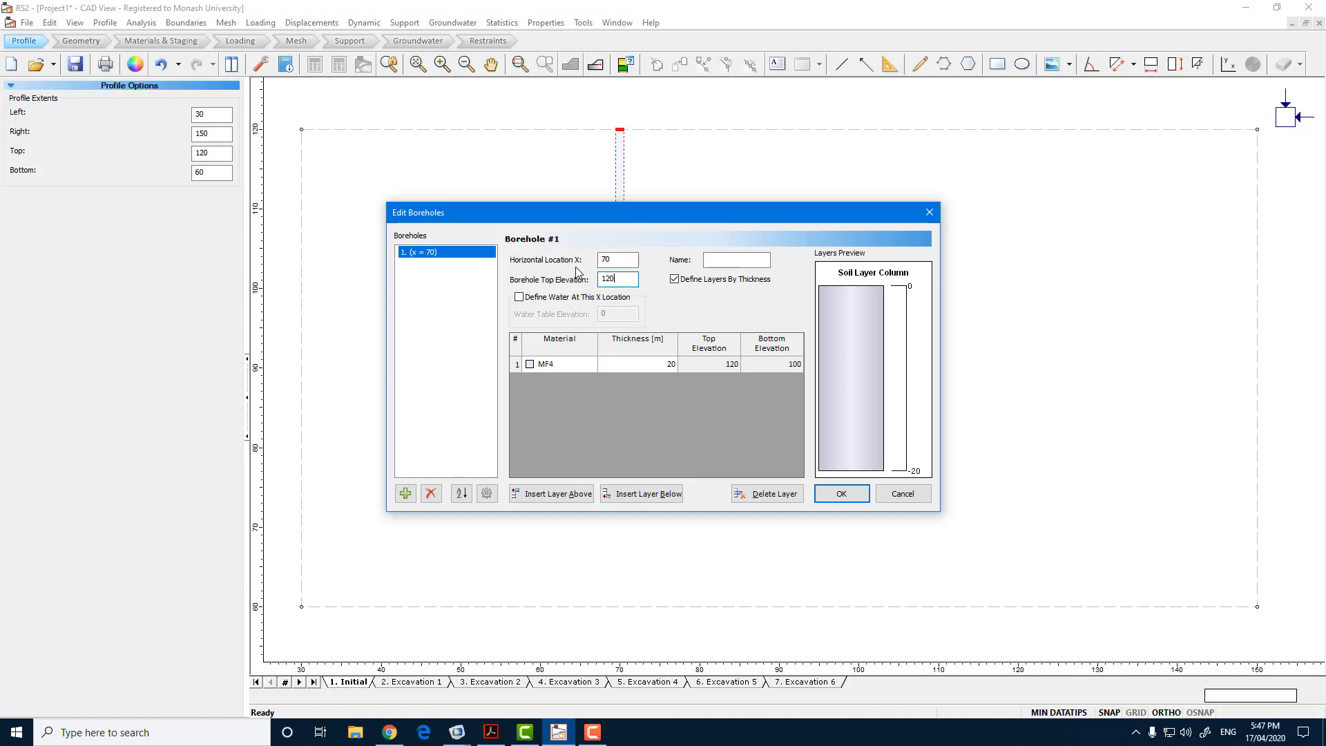
Name the borehole at x = 70 "BH 205".
left_click(721, 261)
type("BH 215")
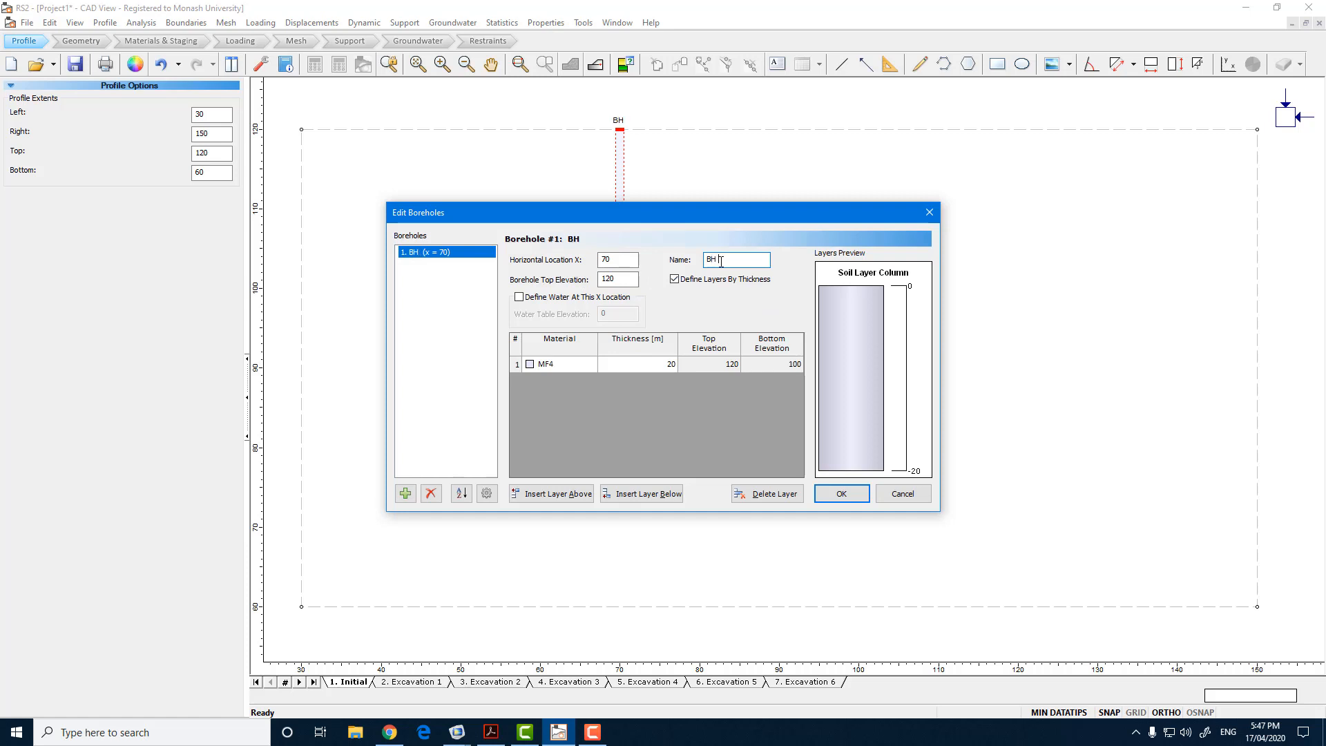
key("BackSpace")
key("BackSpace")
type("05")
Set the thickness of BH 205's MF4 layer to 5 m and insert three layers below it for MF3, MF2 and MF1.
left_click(664, 364)
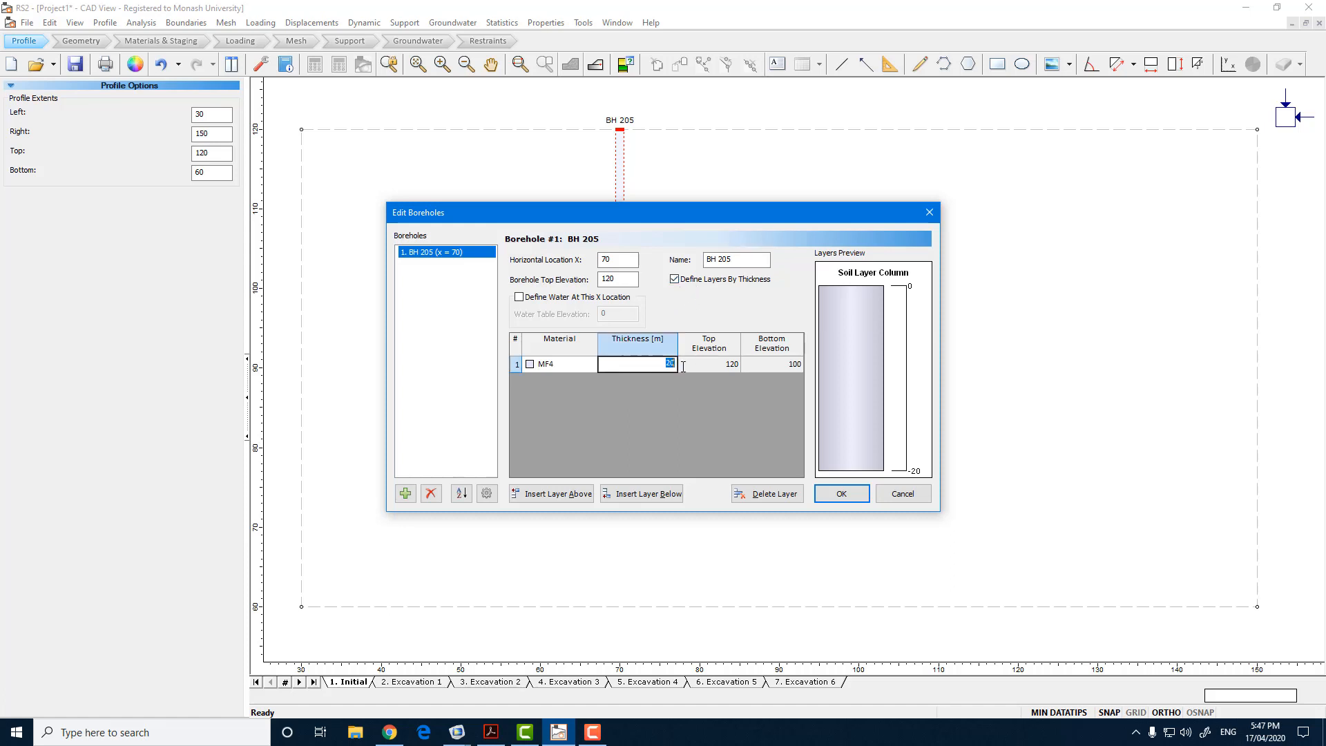
type("5")
left_click(625, 494)
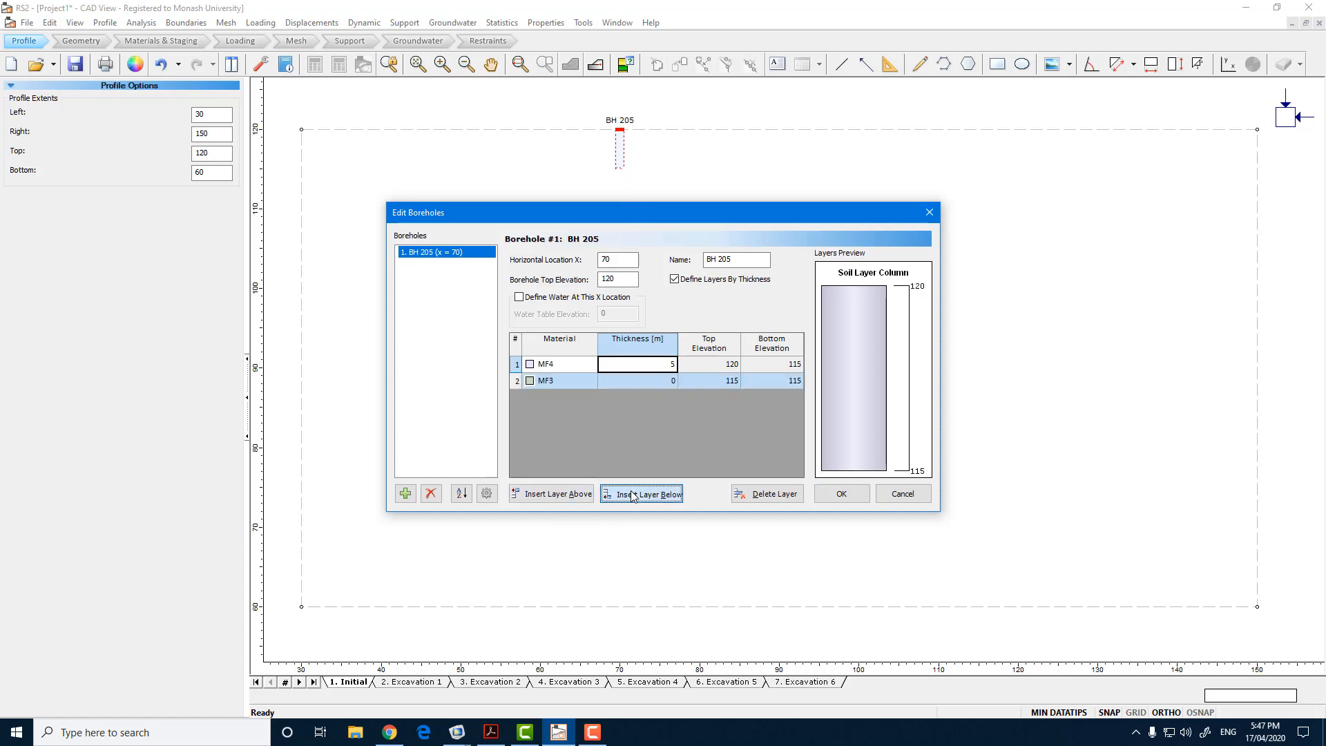
left_click(625, 495)
left_click(625, 495)
Set BH 205's layer thicknesses to 15 m for MF3, 10 m for MF2 and 30 m for MF1.
left_click(671, 381)
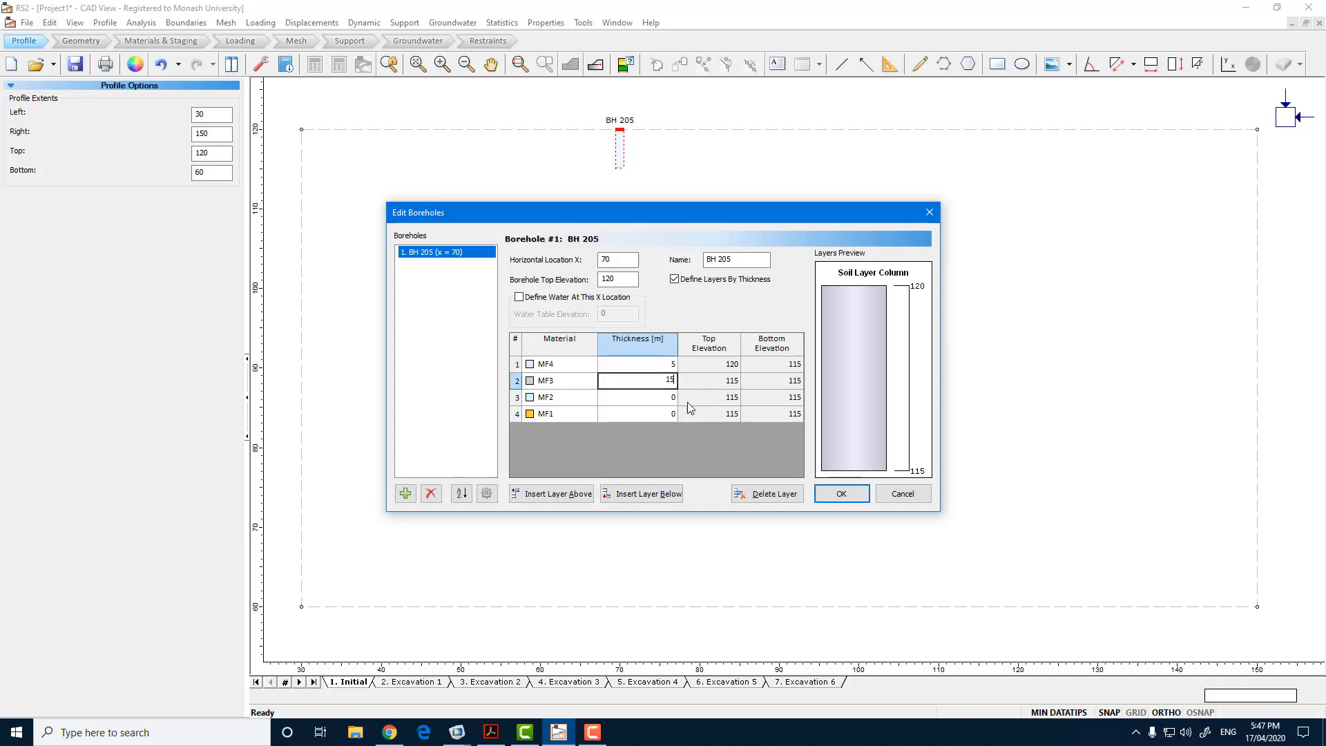
left_click(676, 397)
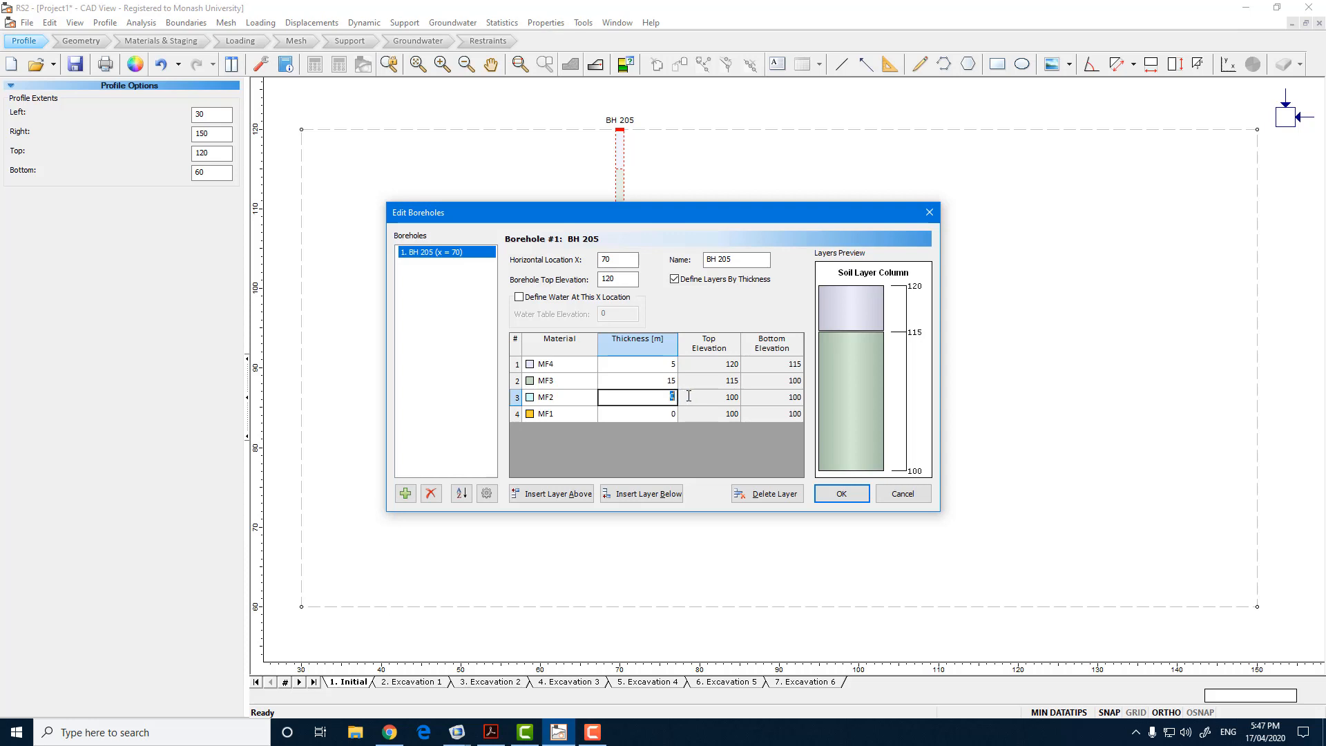
type("10")
left_click(670, 413)
type("3")
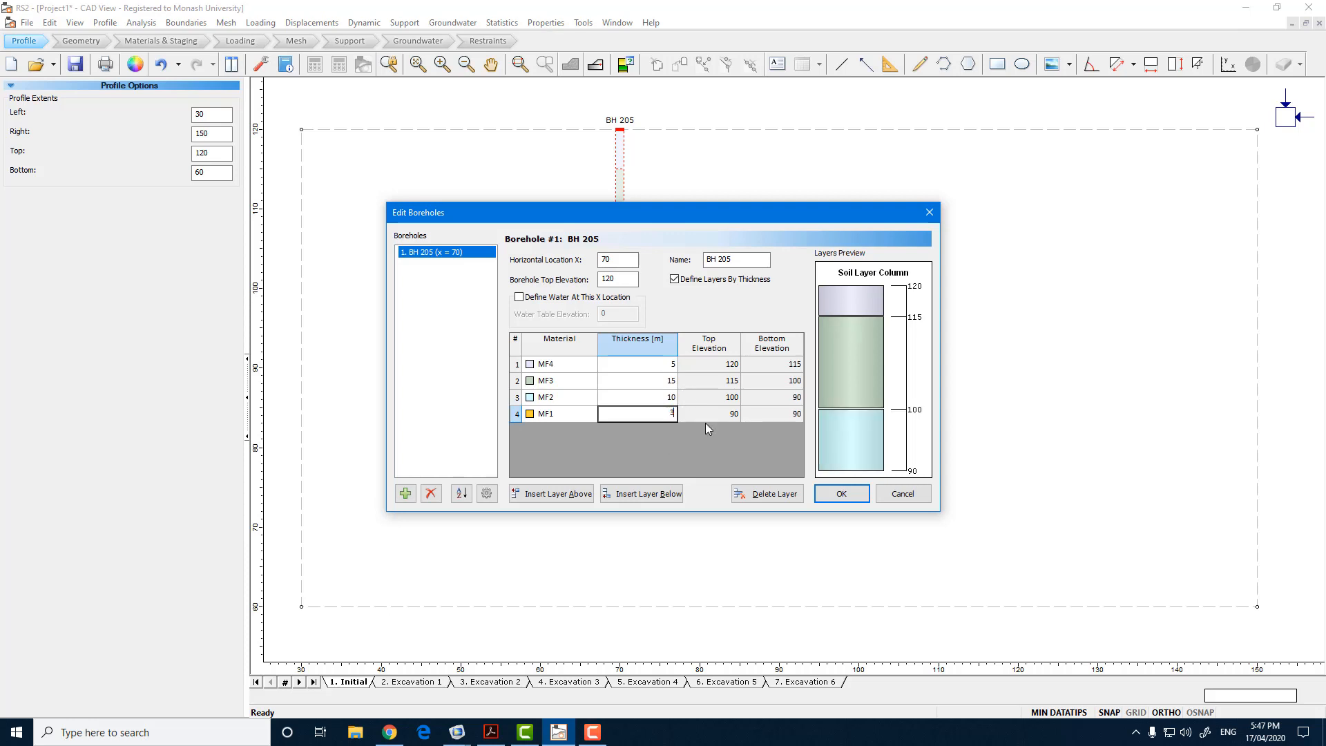
type("0")
key("Return")
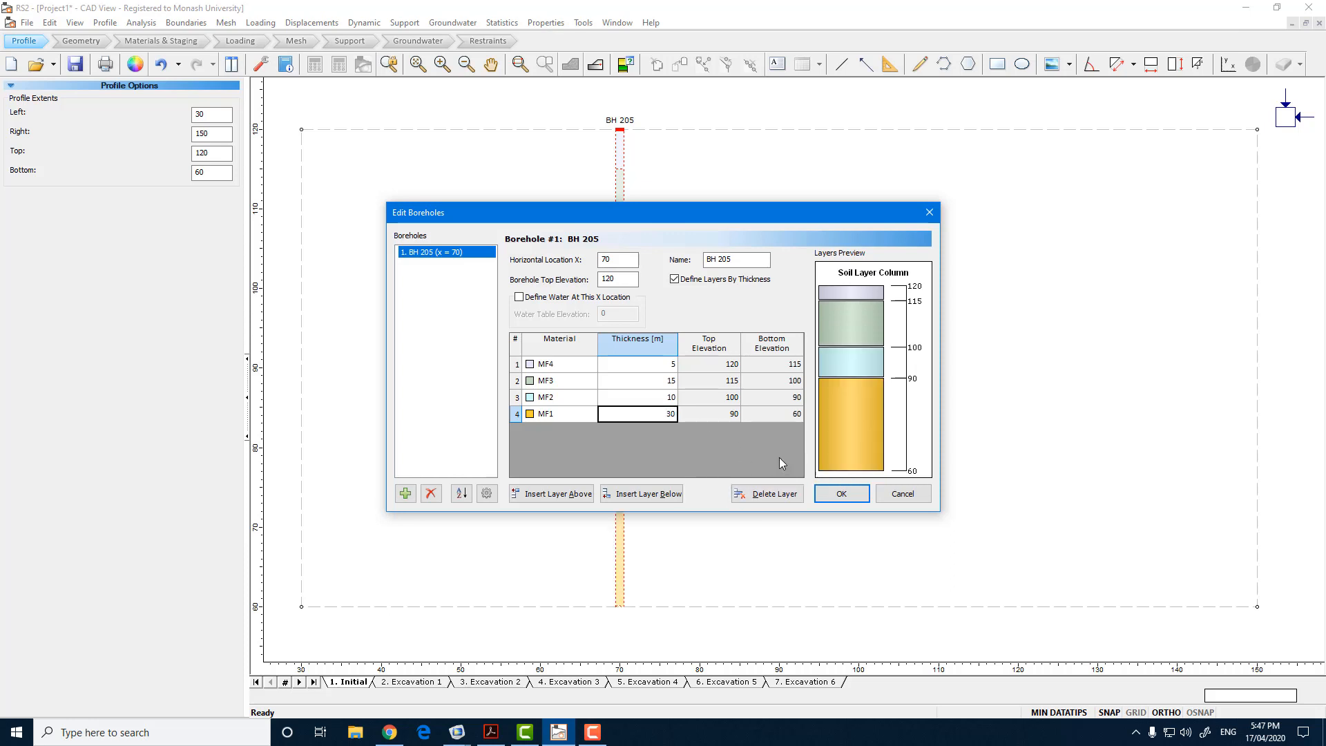
Add a second borehole at horizontal location X = 110 and name it "BH405".
left_click(405, 493)
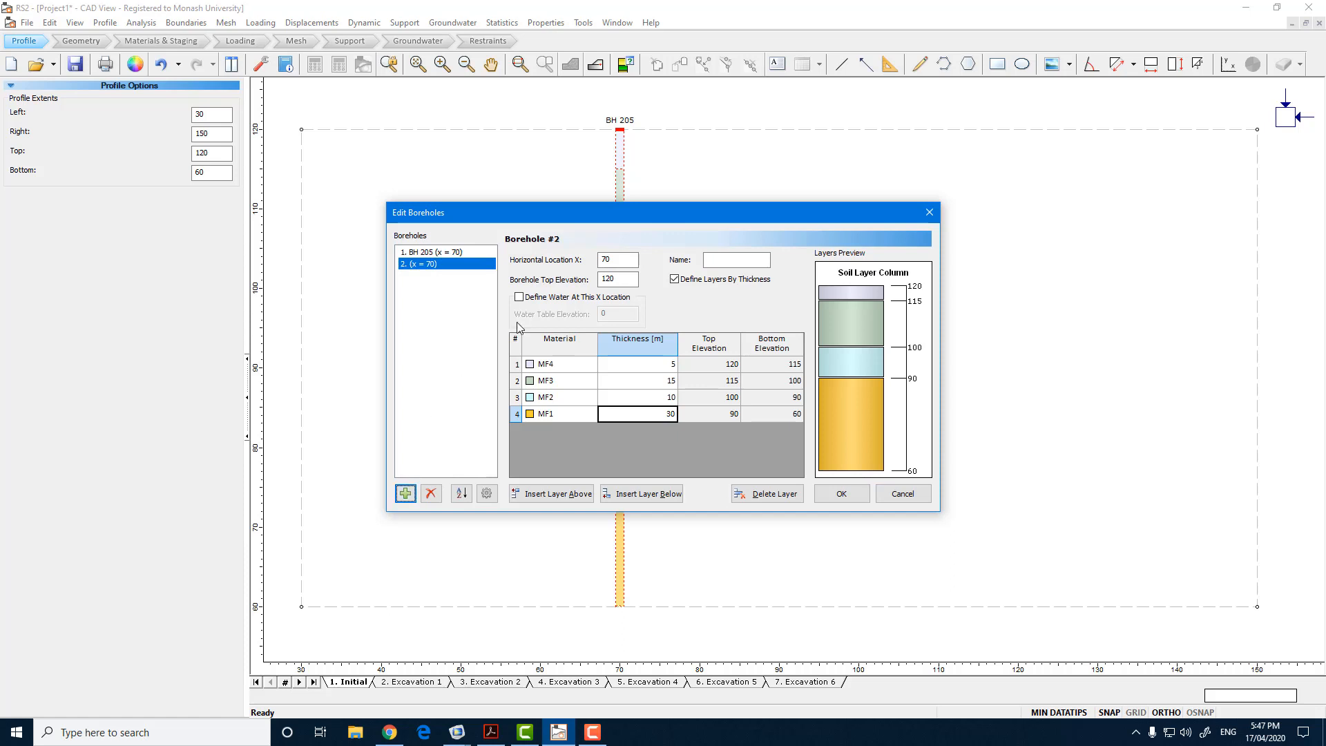
double_click(613, 262)
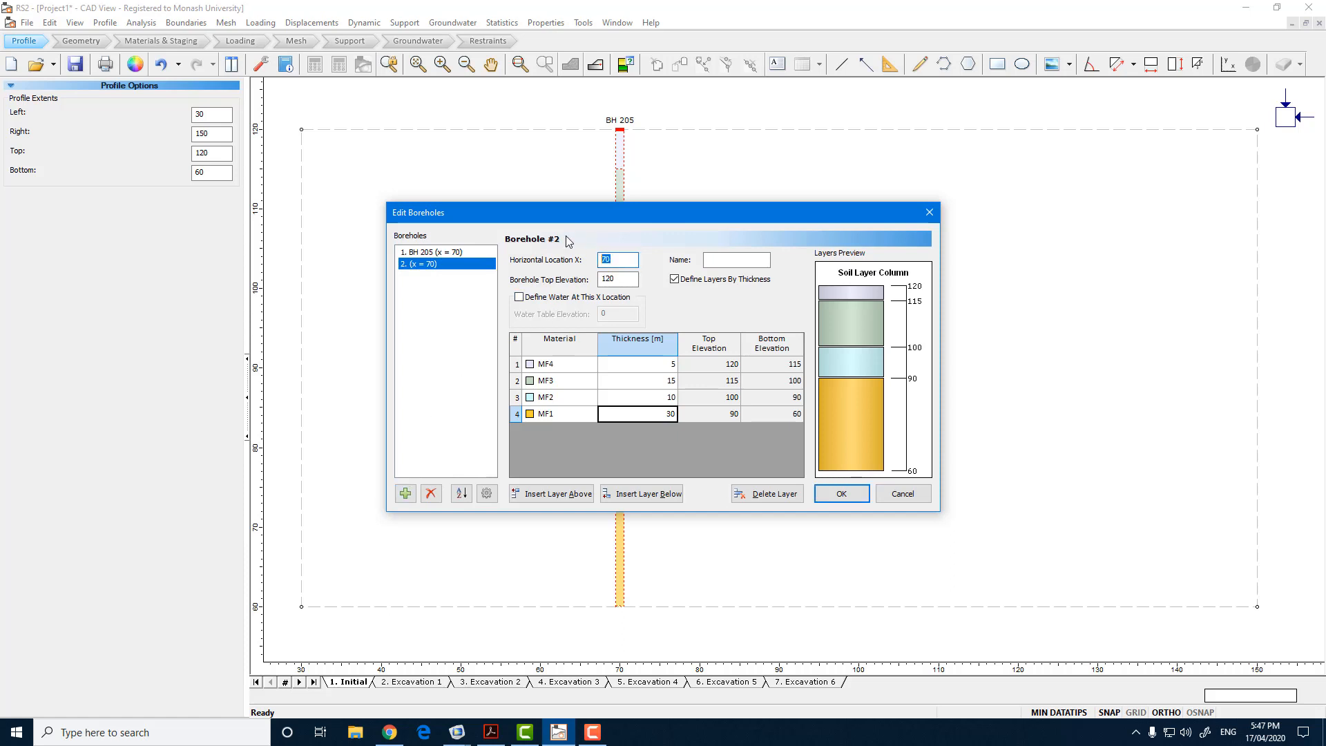
type("110")
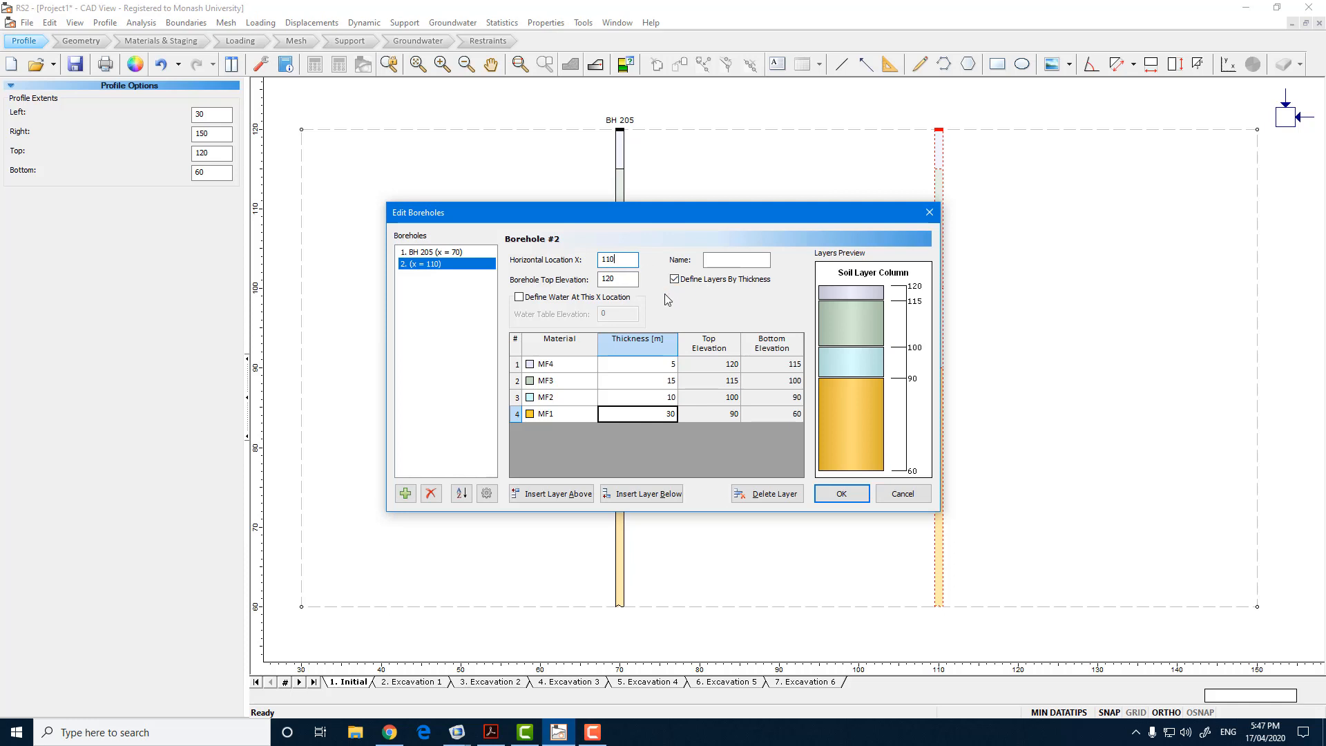
left_click(722, 261)
type("BH")
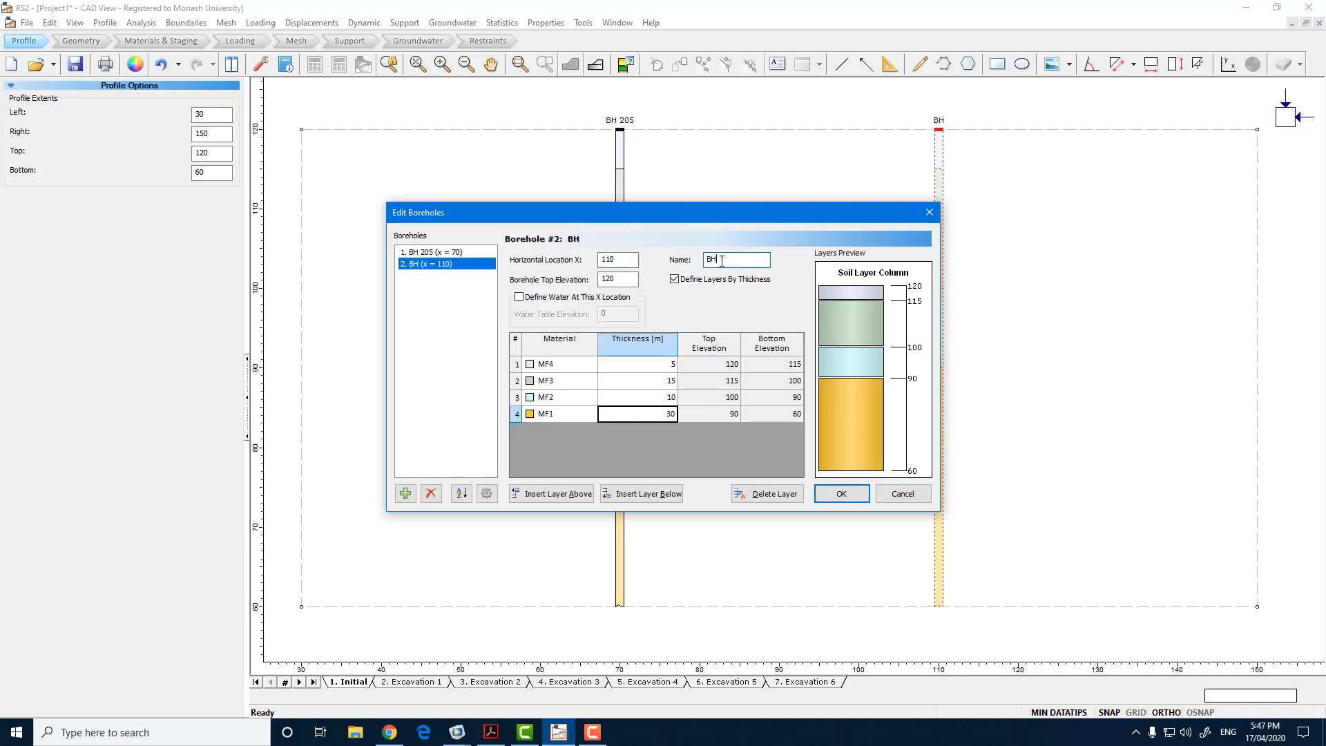
type("405")
Set BH405's layer thicknesses to 2.5 m for MF4, 7.5 m for MF3, 15 m for MF2 and 35 m for MF1, and accept the boreholes.
left_click(672, 364)
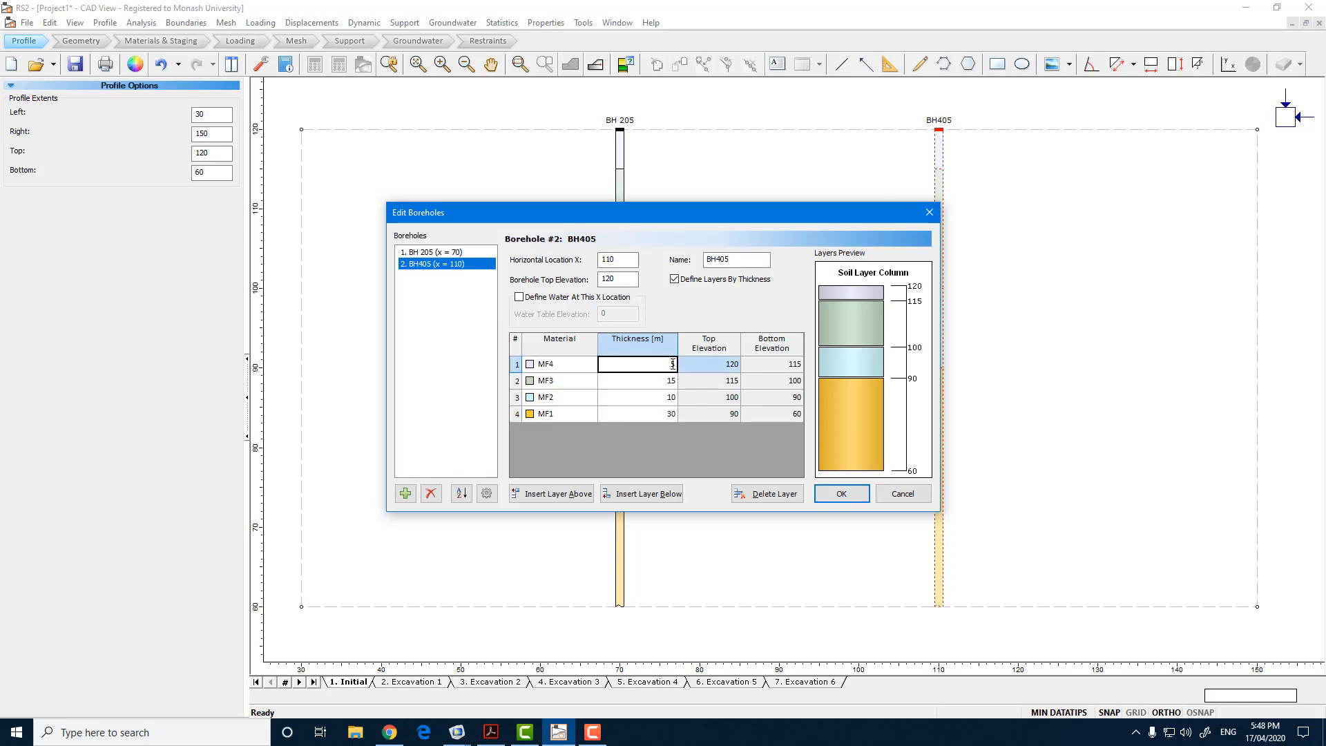
left_click(673, 364)
type("2.5")
left_click(667, 379)
left_click(667, 380)
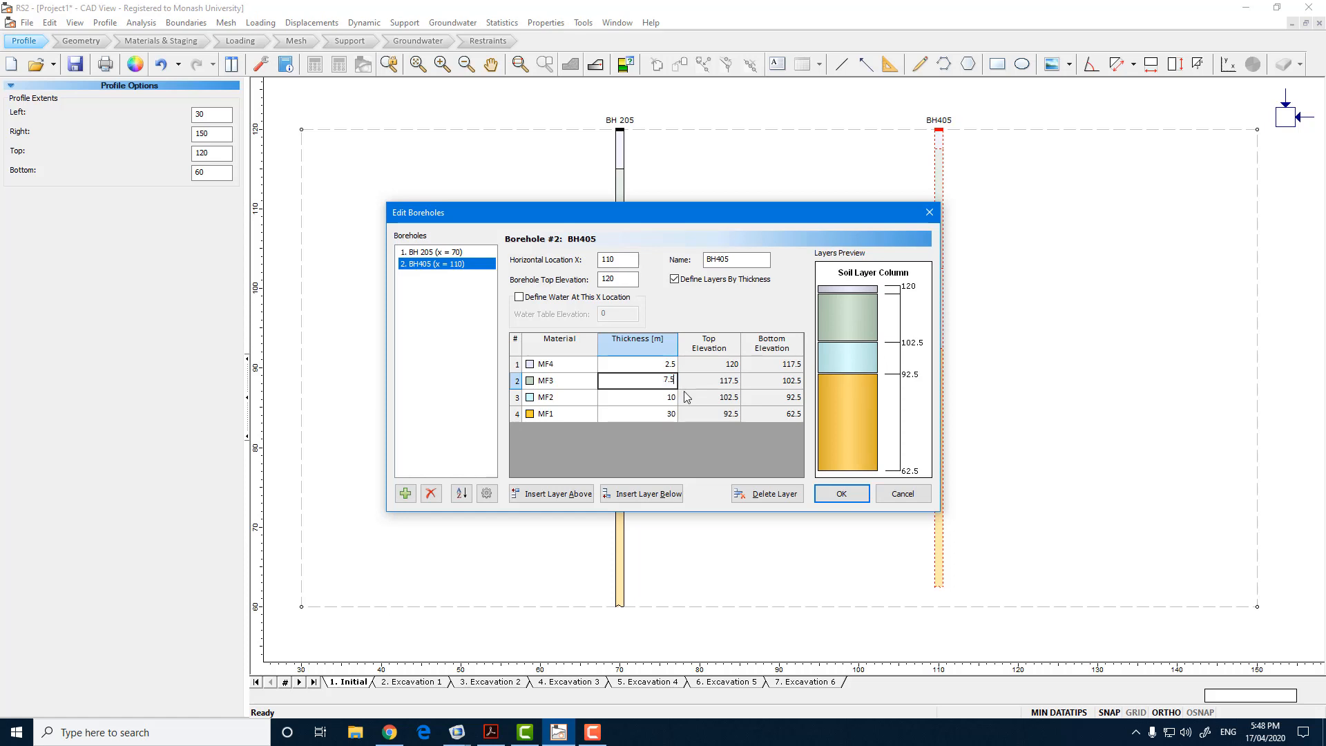
key("Return")
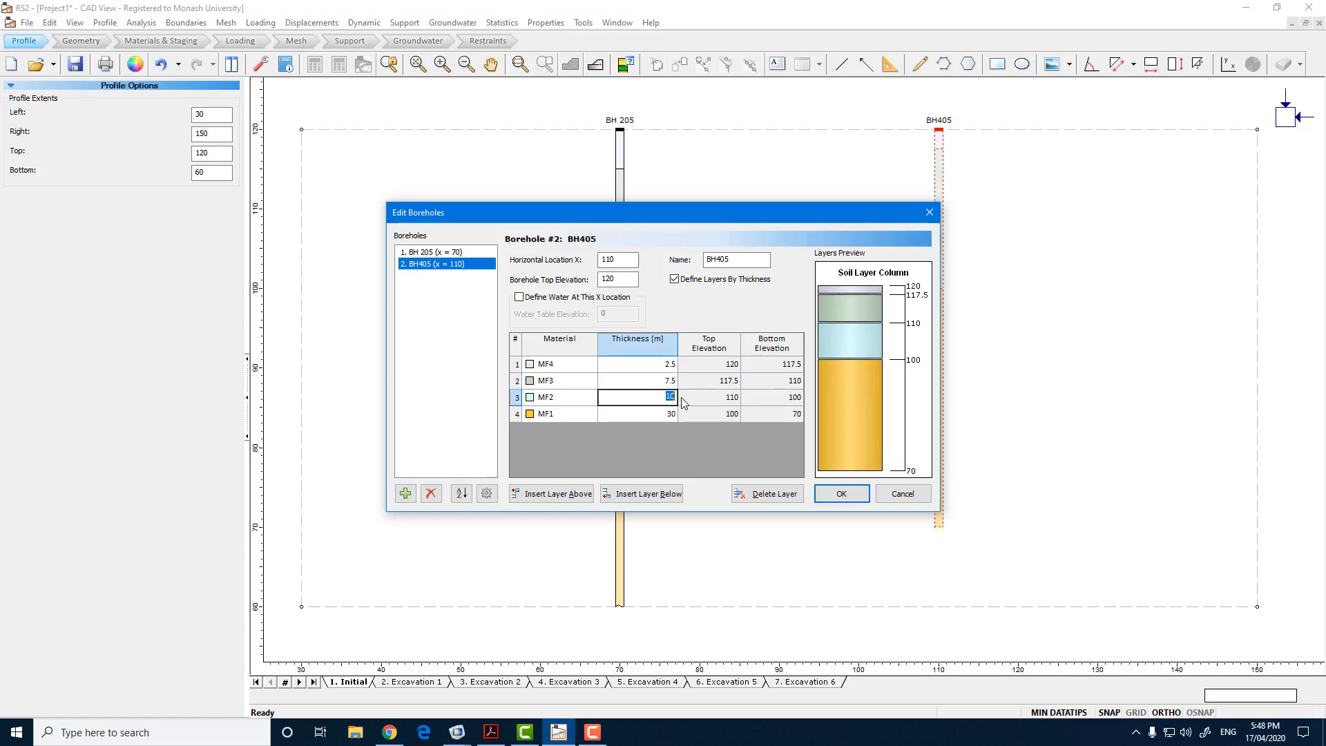
type("15")
key("Return")
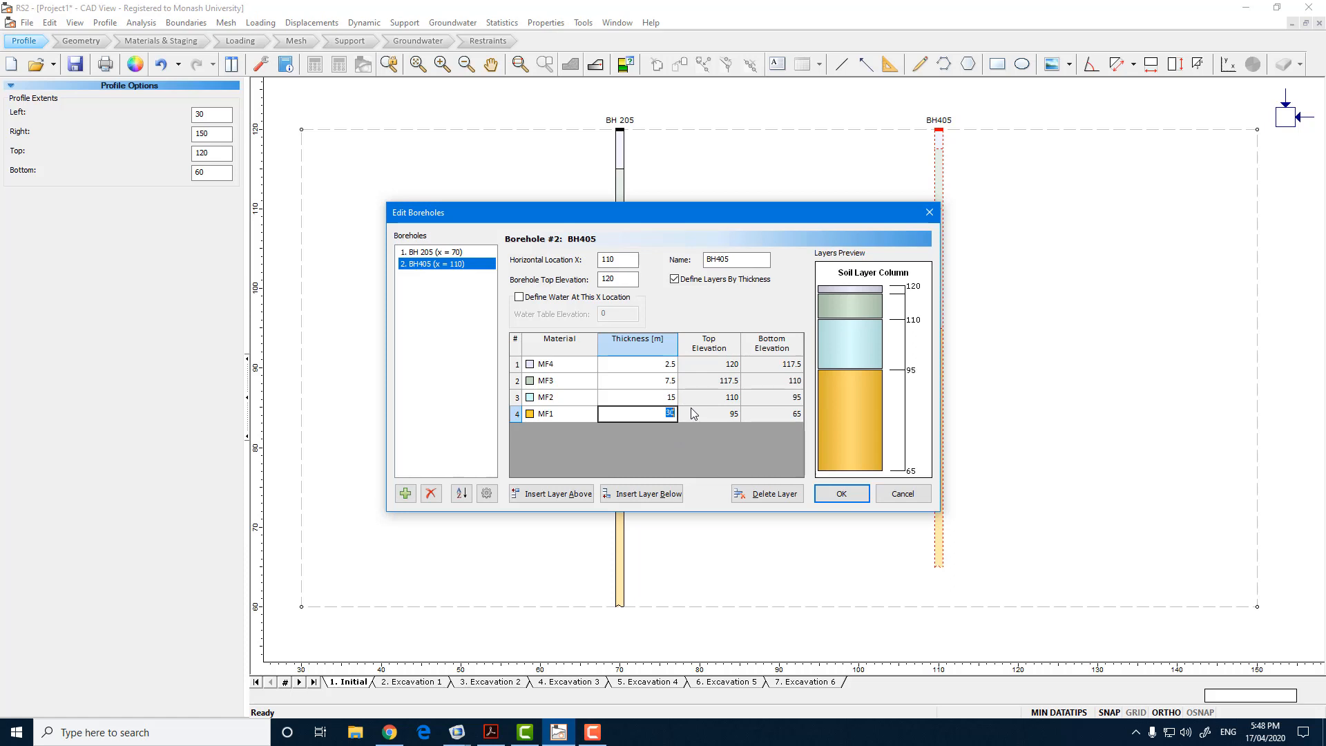
type("05")
type("35")
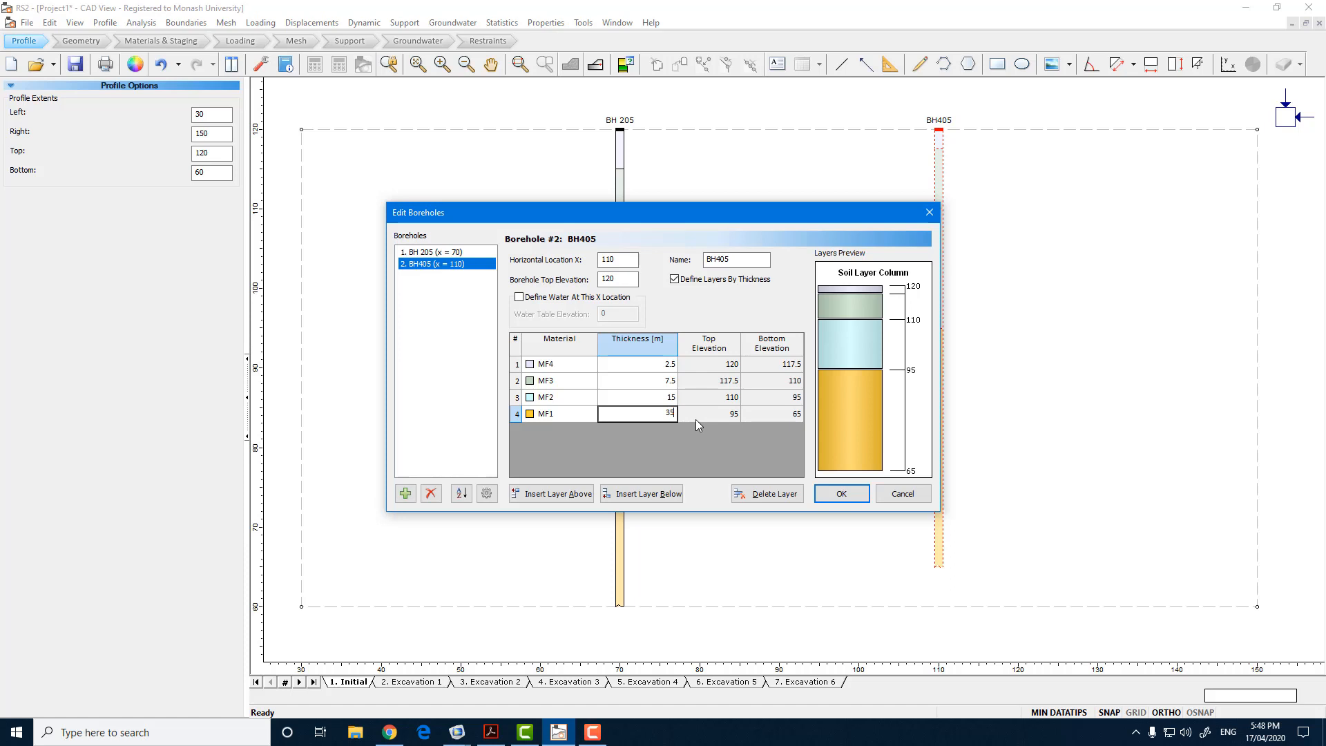
left_click(821, 498)
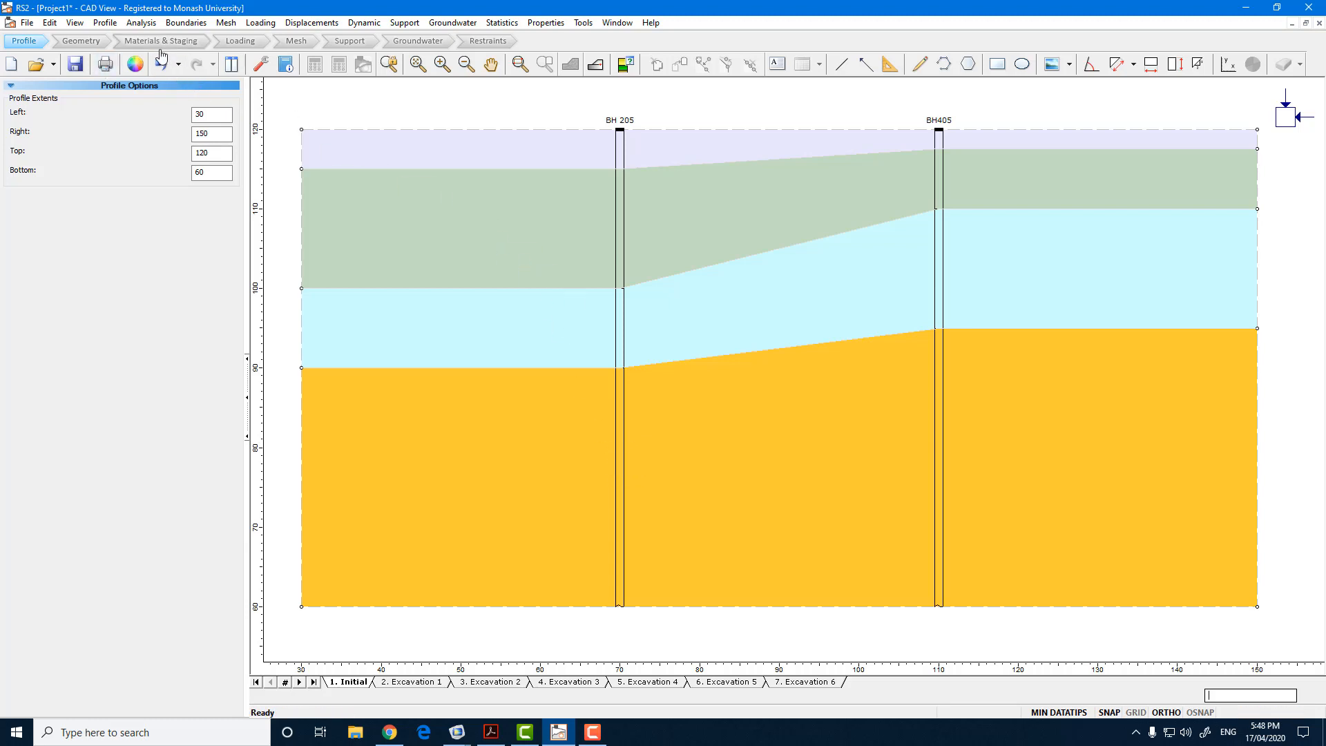
Add the external boundary as a window around the whole soil profile, from (30, 120) to (150, 60).
left_click(99, 44)
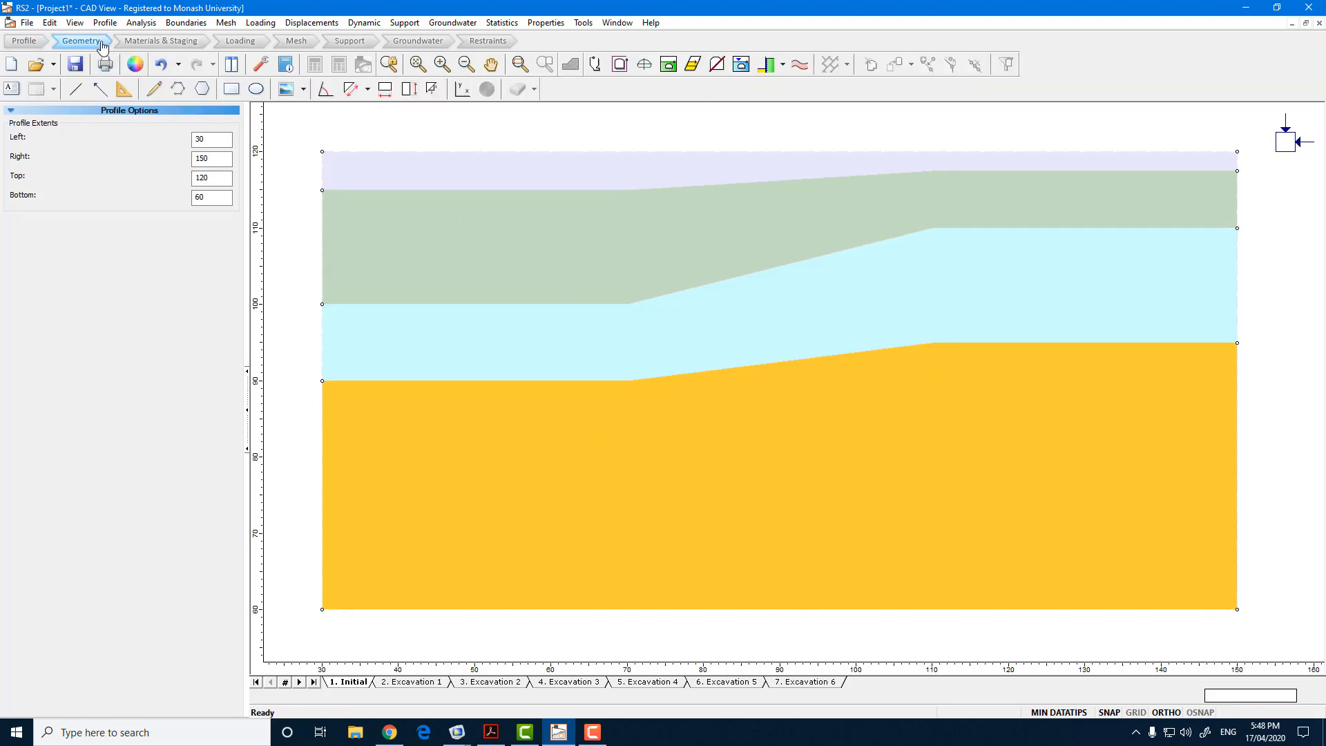
left_click(620, 65)
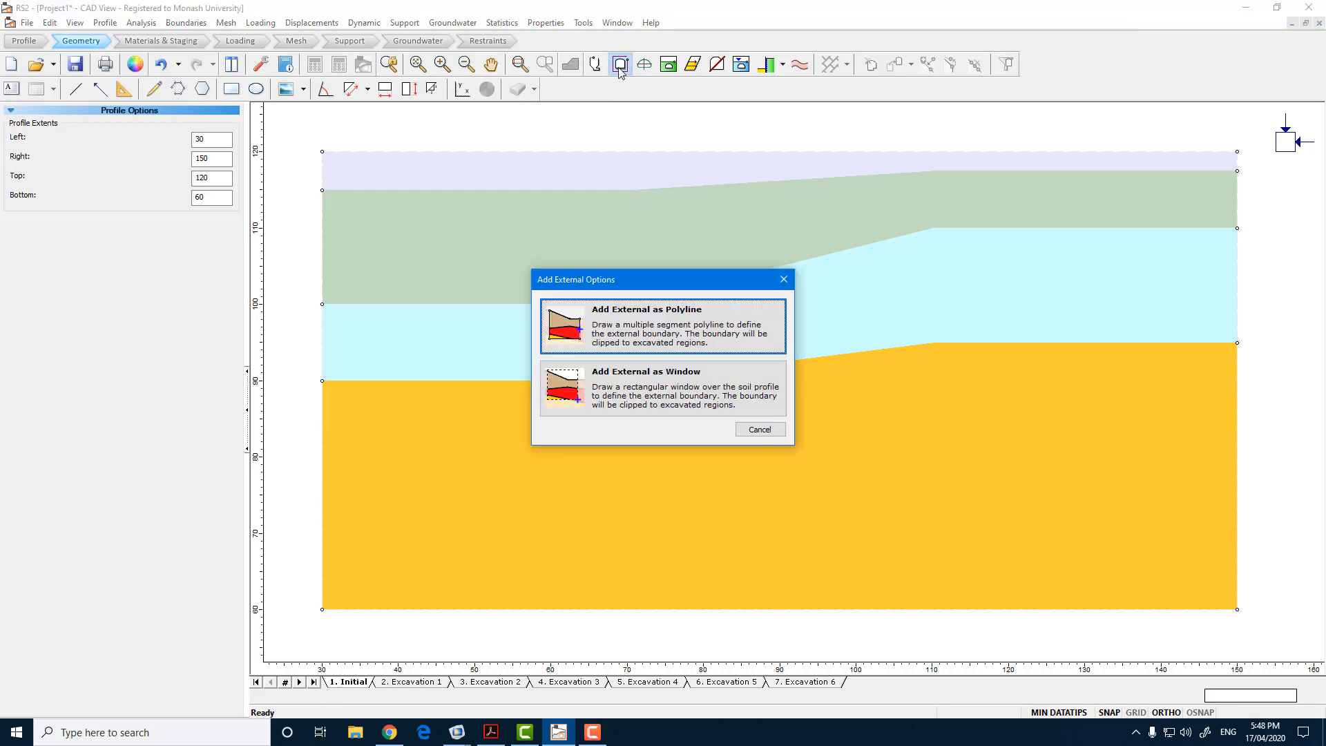
left_click(708, 392)
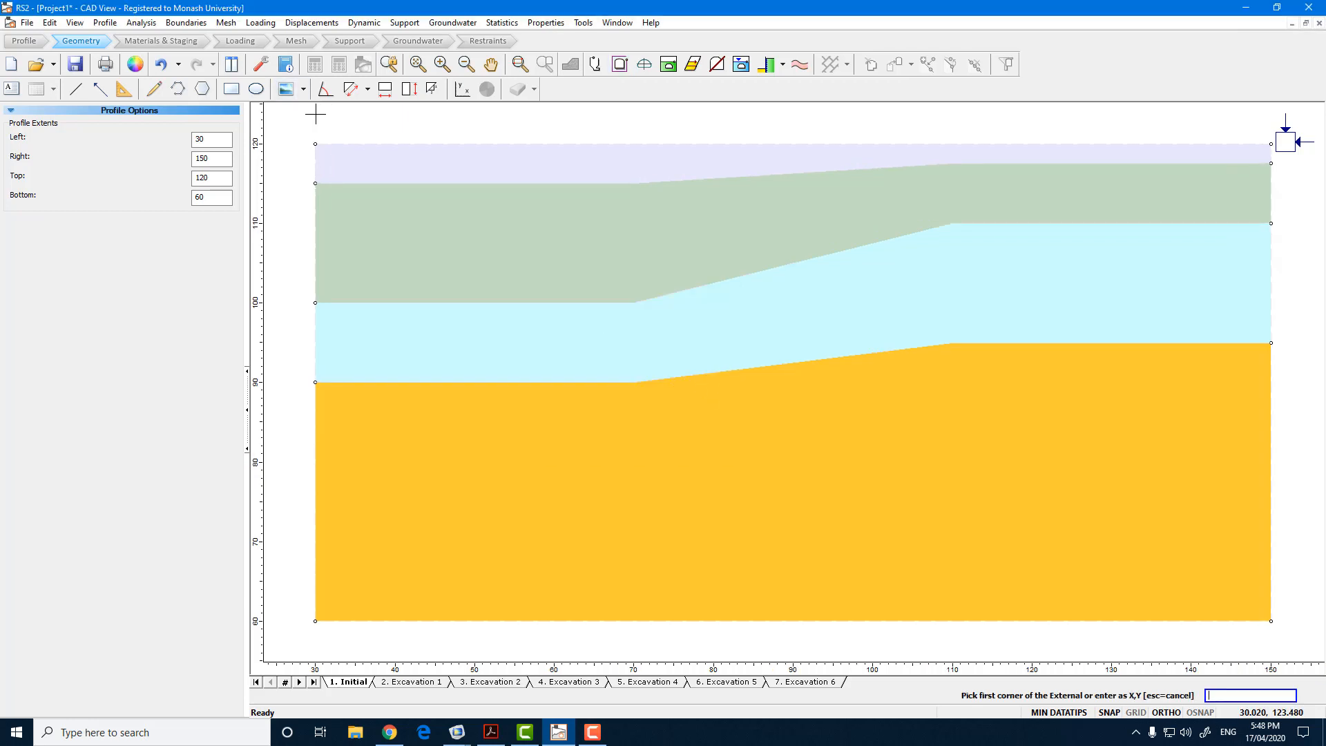
left_click(315, 144)
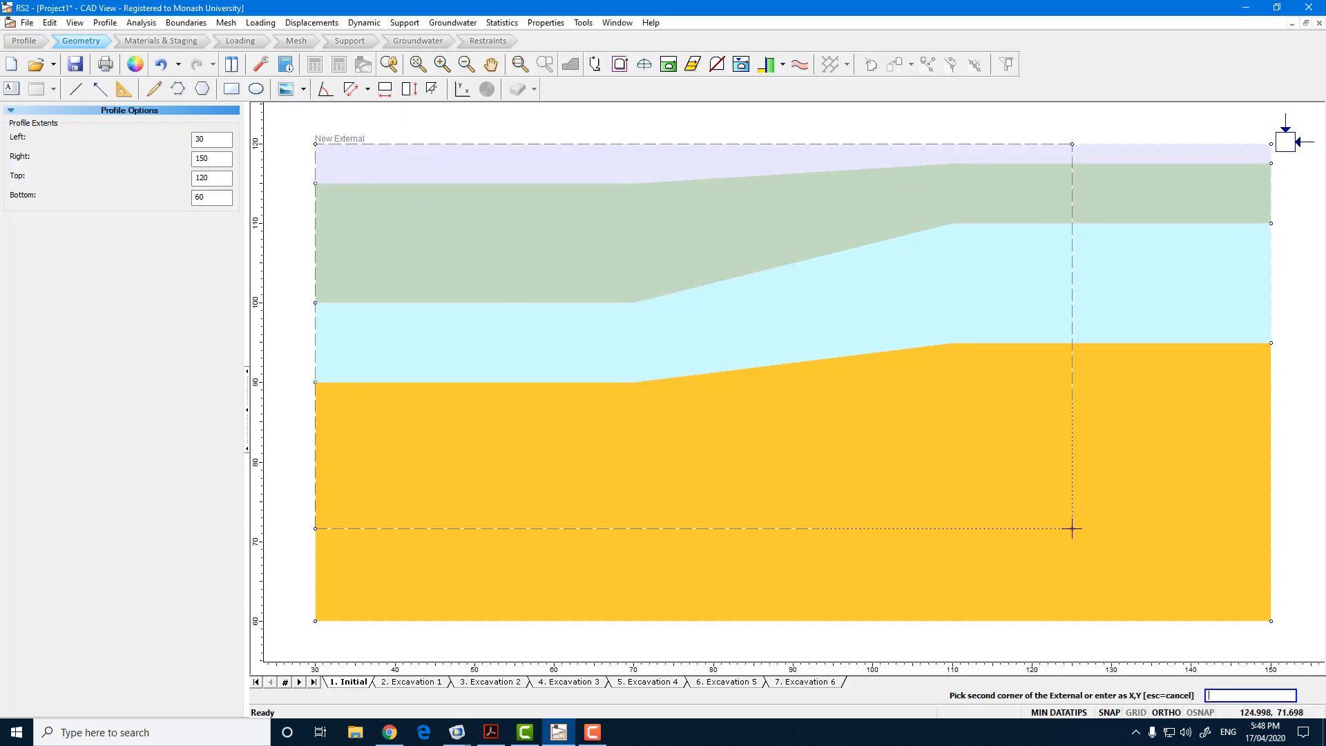
left_click(1281, 623)
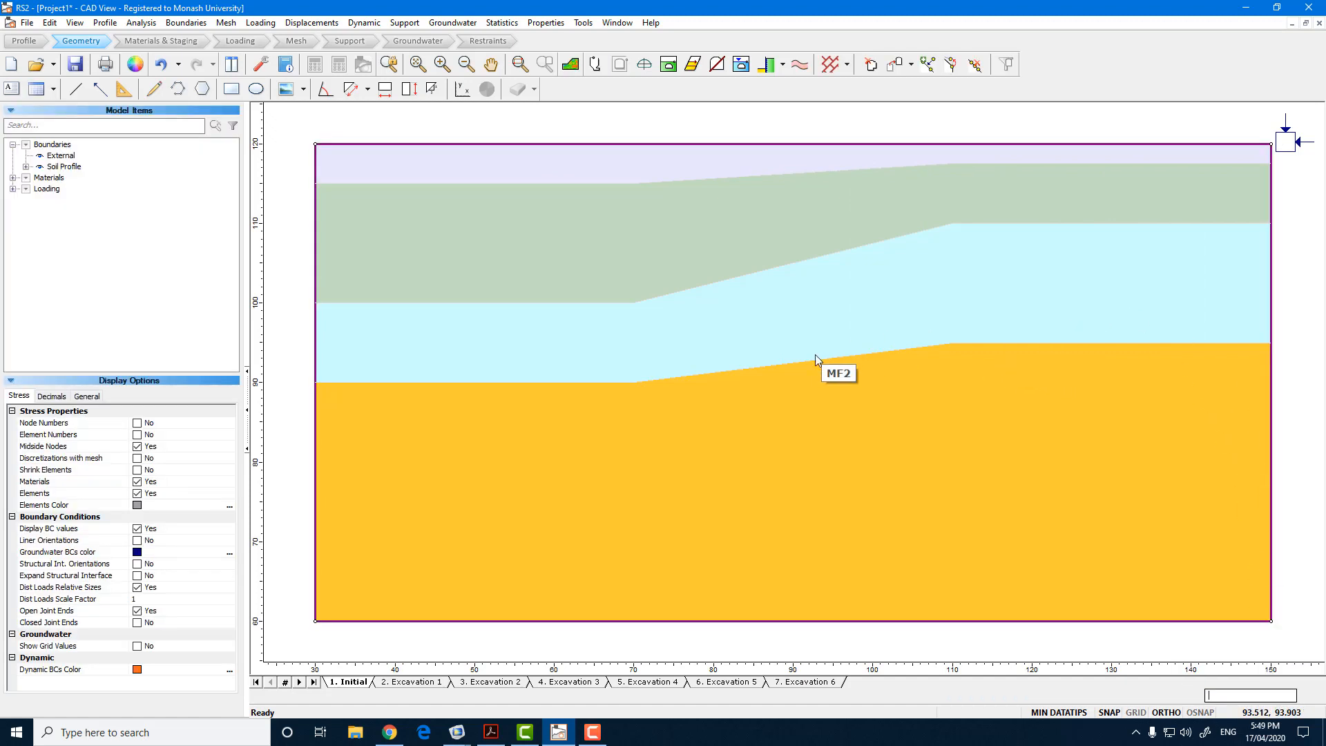
left_click(606, 739)
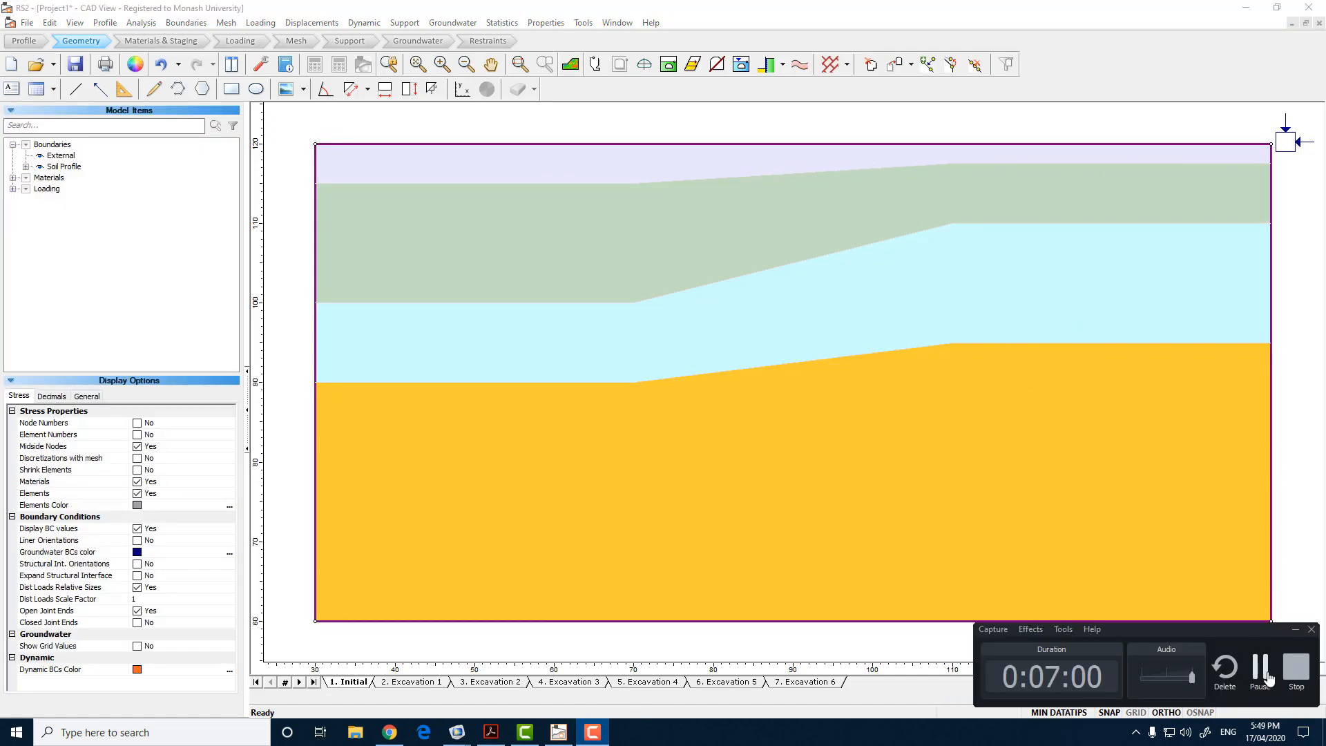
left_click(1270, 677)
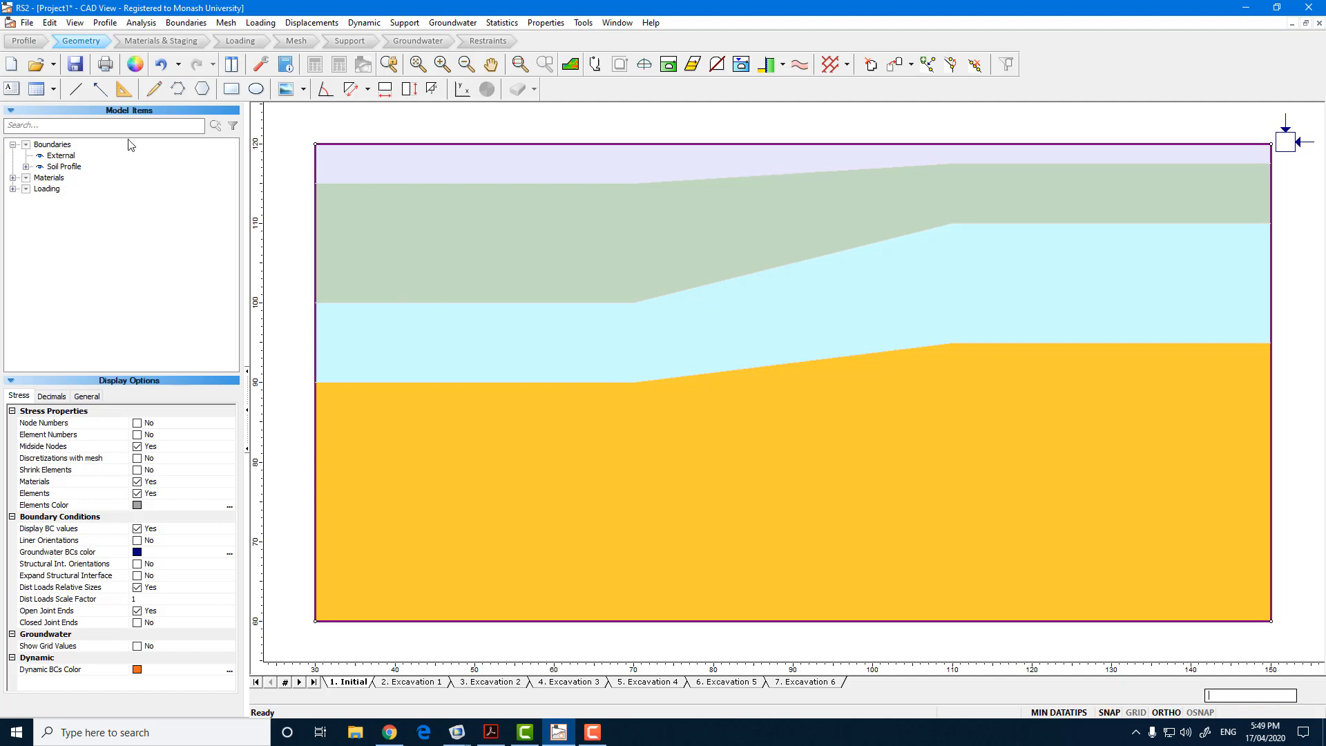
Import tunnel-excavation-boundary.dxf with layer 0 as an Excavation boundary, and run geometry cleanup on the whole model with a maximum ratio of 2000.
left_click(31, 24)
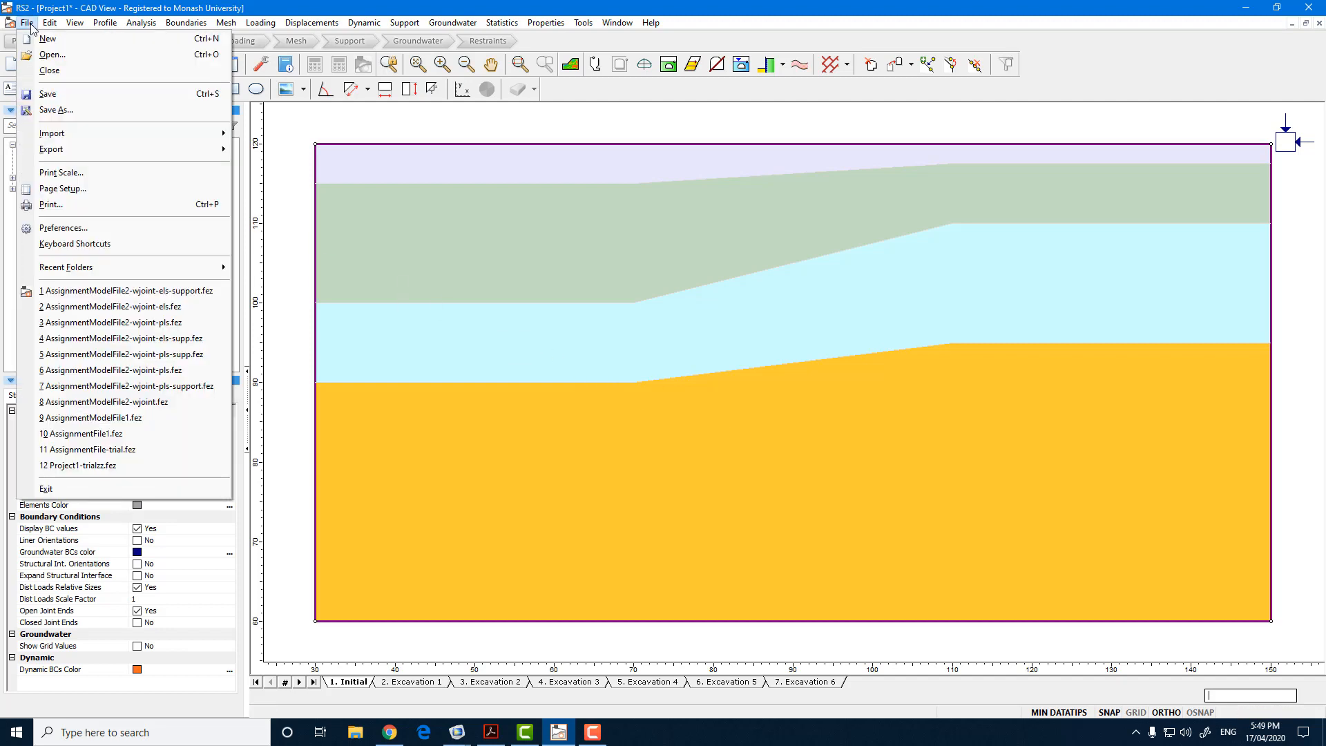
mouse_move(78, 134)
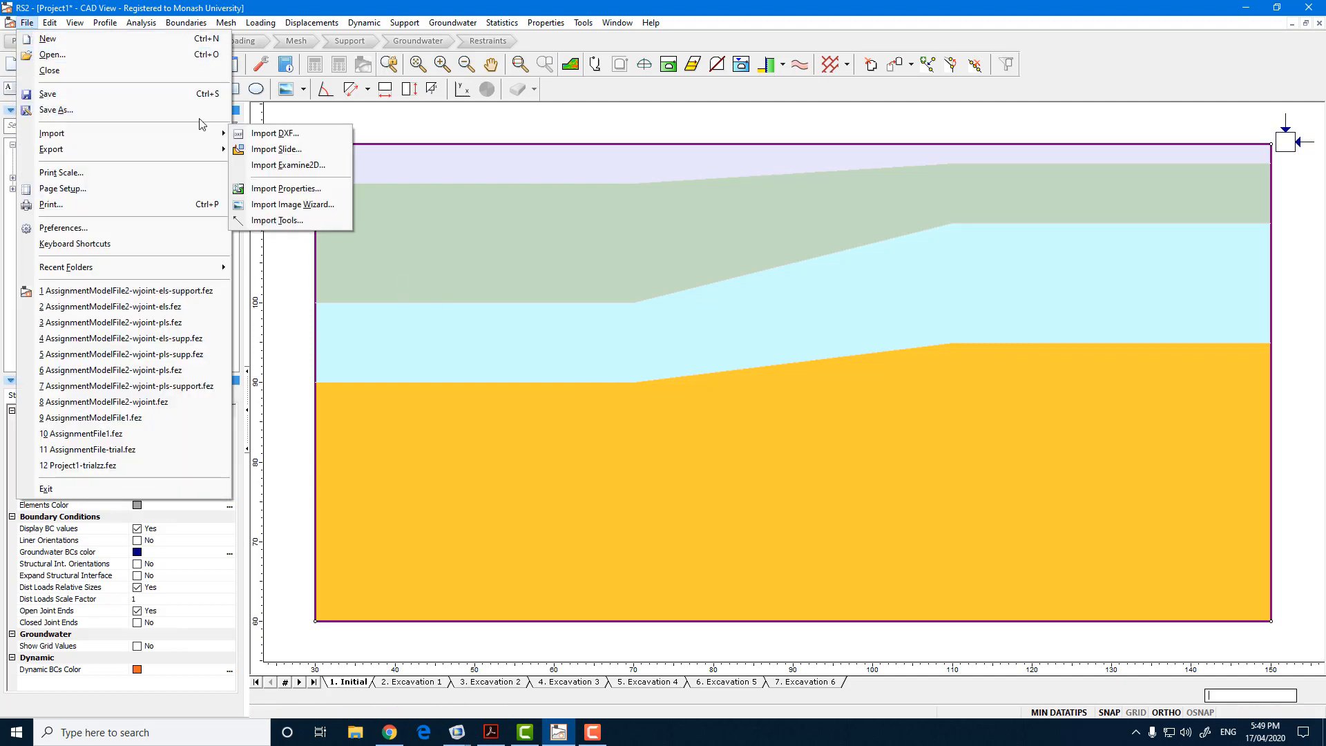
left_click(288, 135)
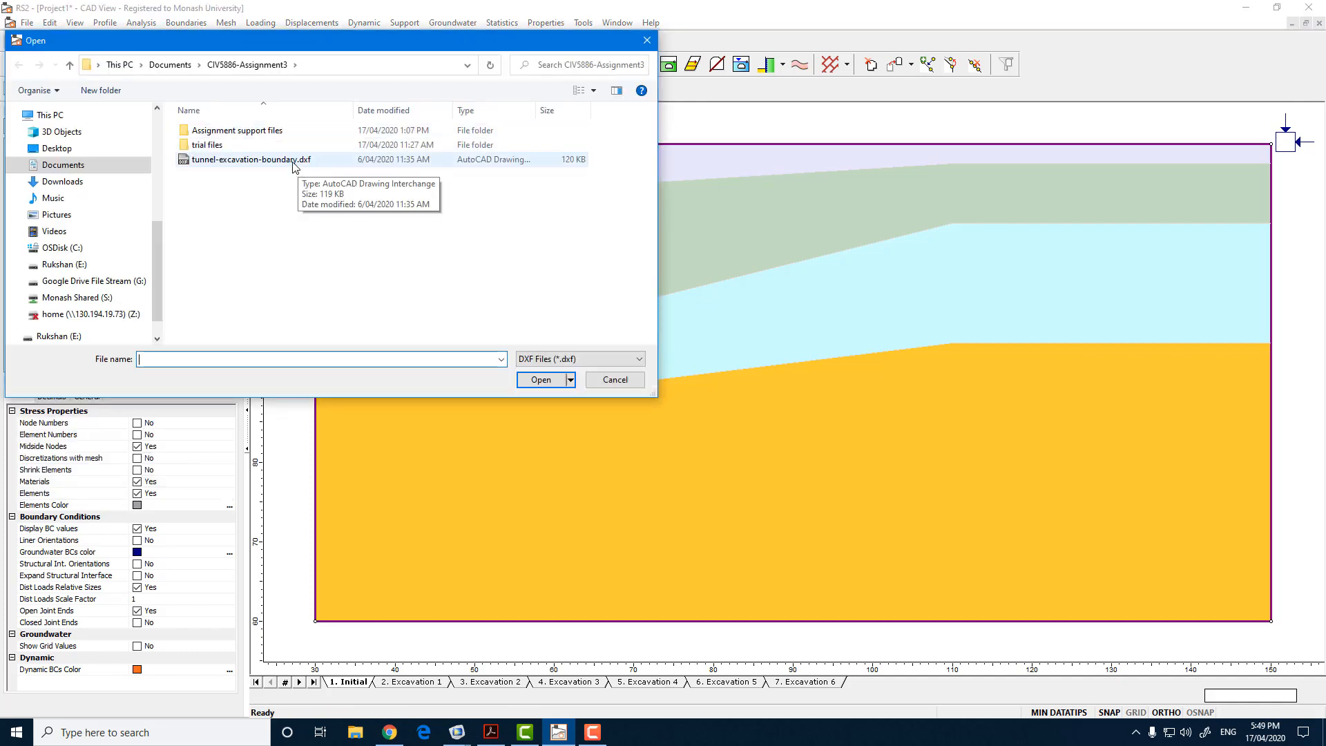
double_click(295, 165)
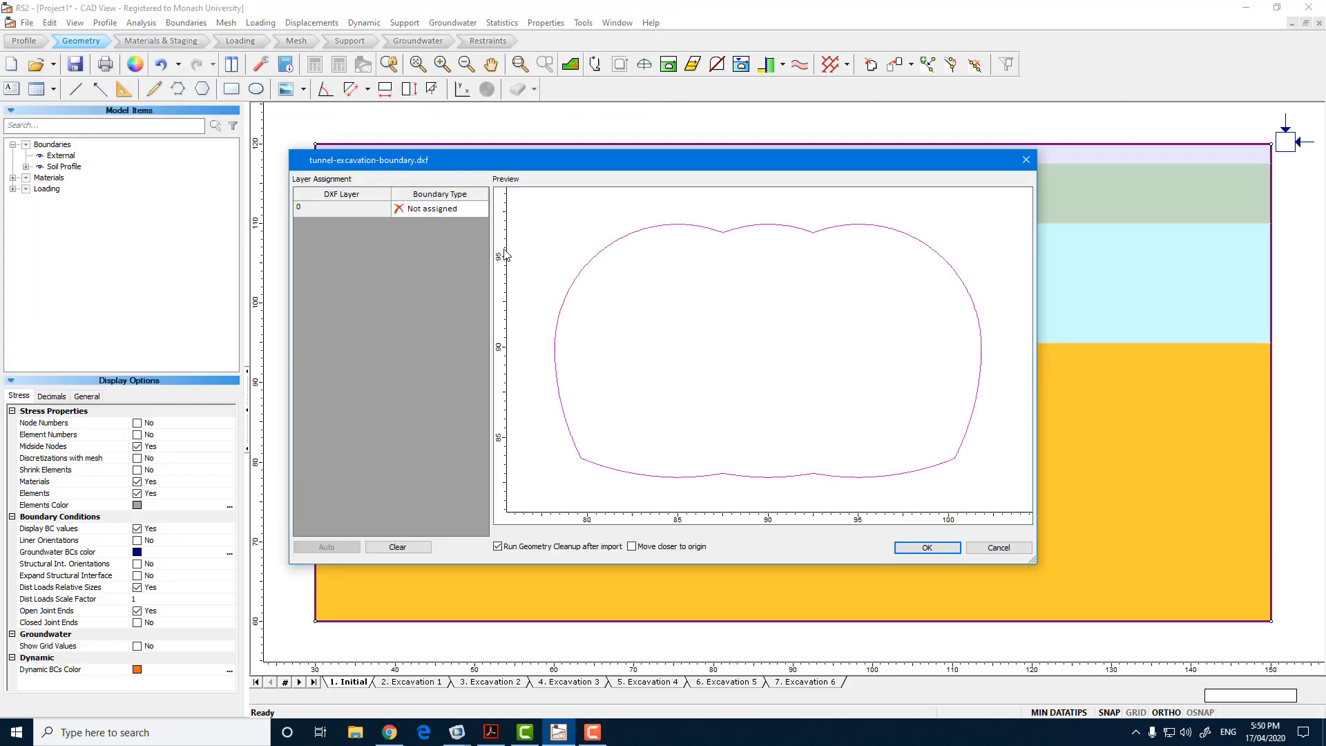
left_click(429, 210)
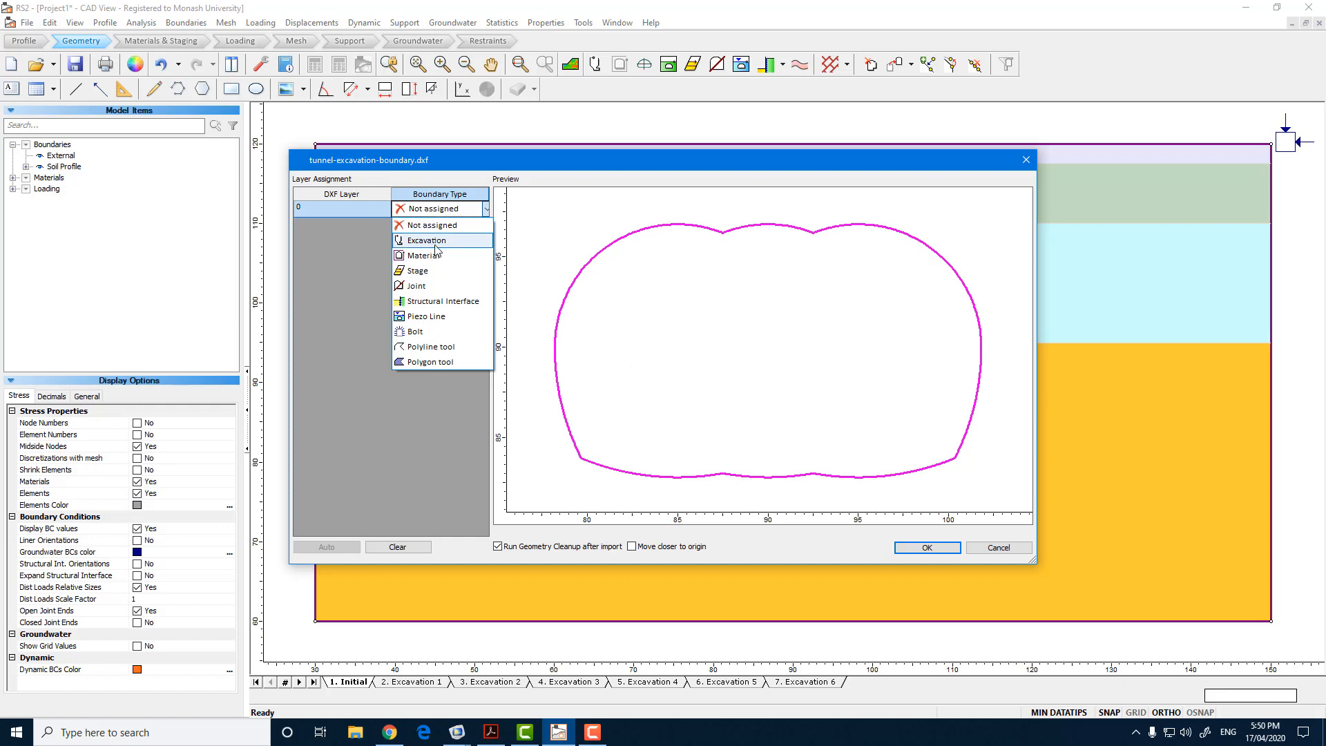
left_click(437, 241)
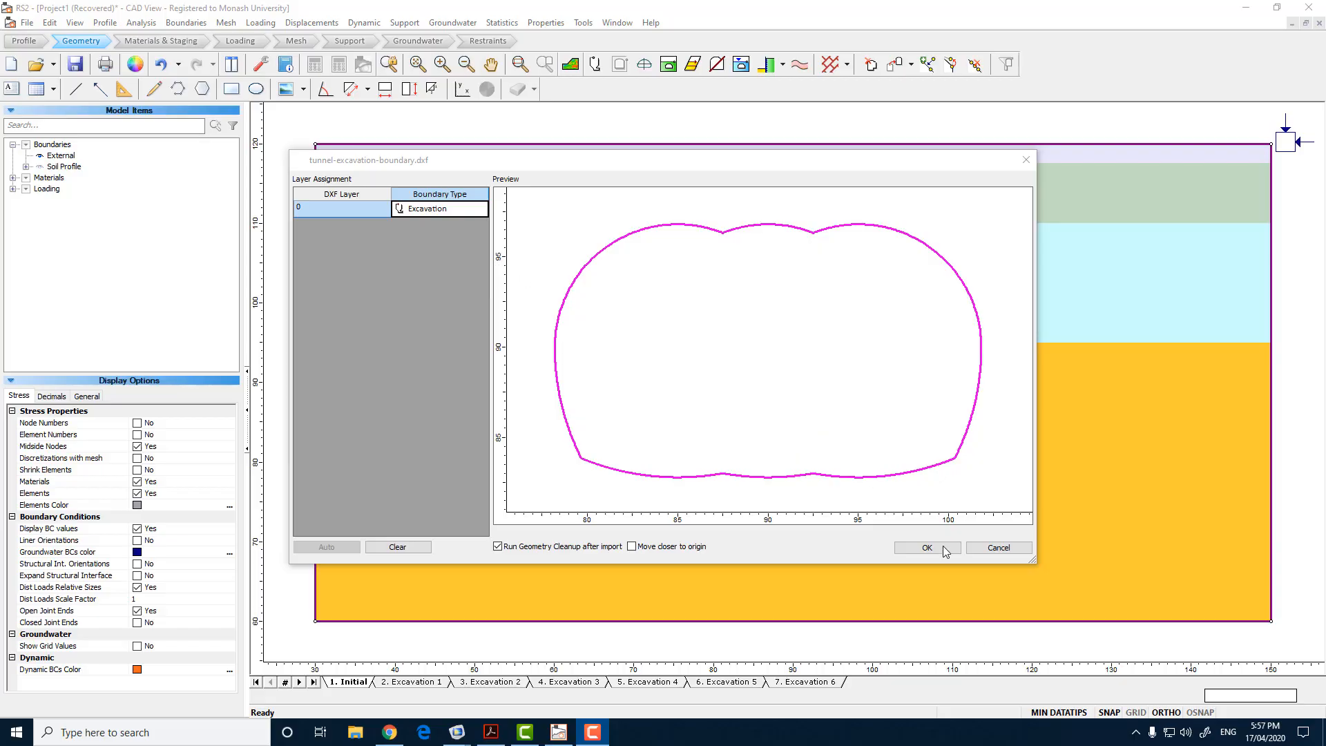
left_click(927, 548)
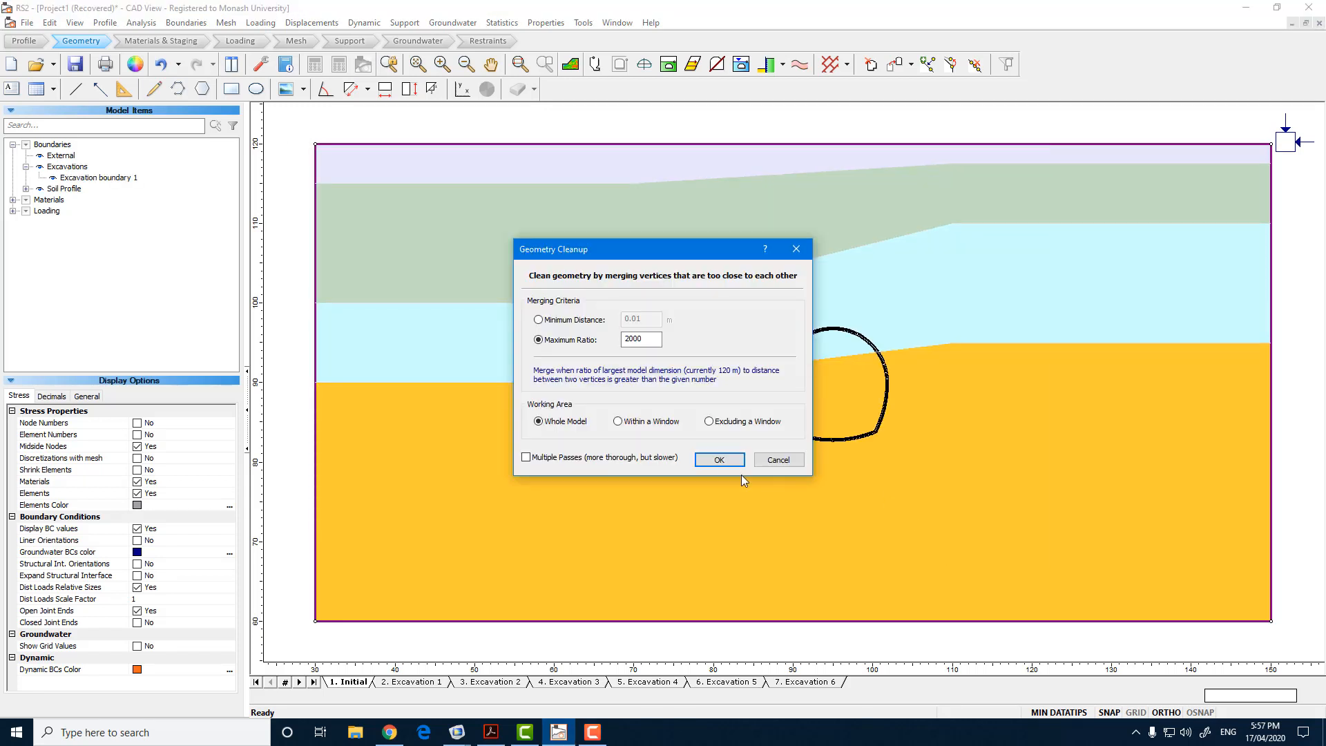
left_click(717, 460)
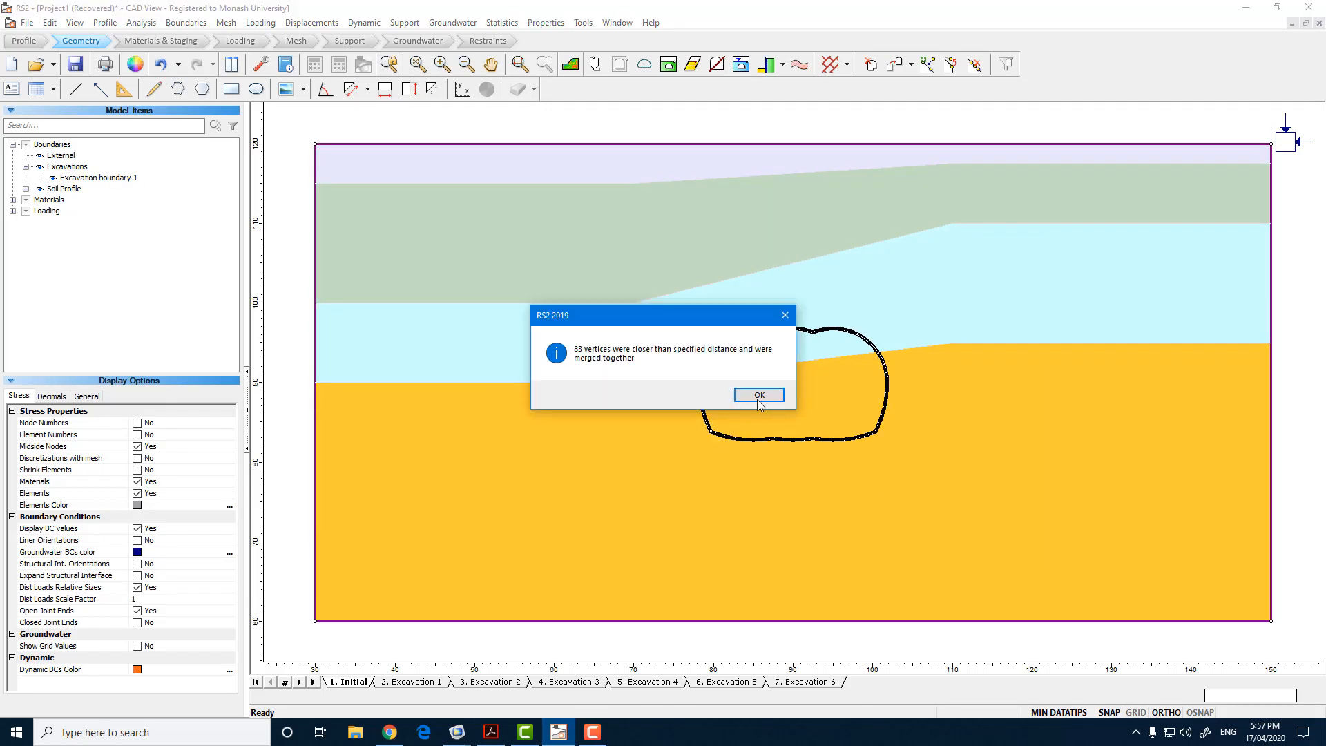
left_click(758, 399)
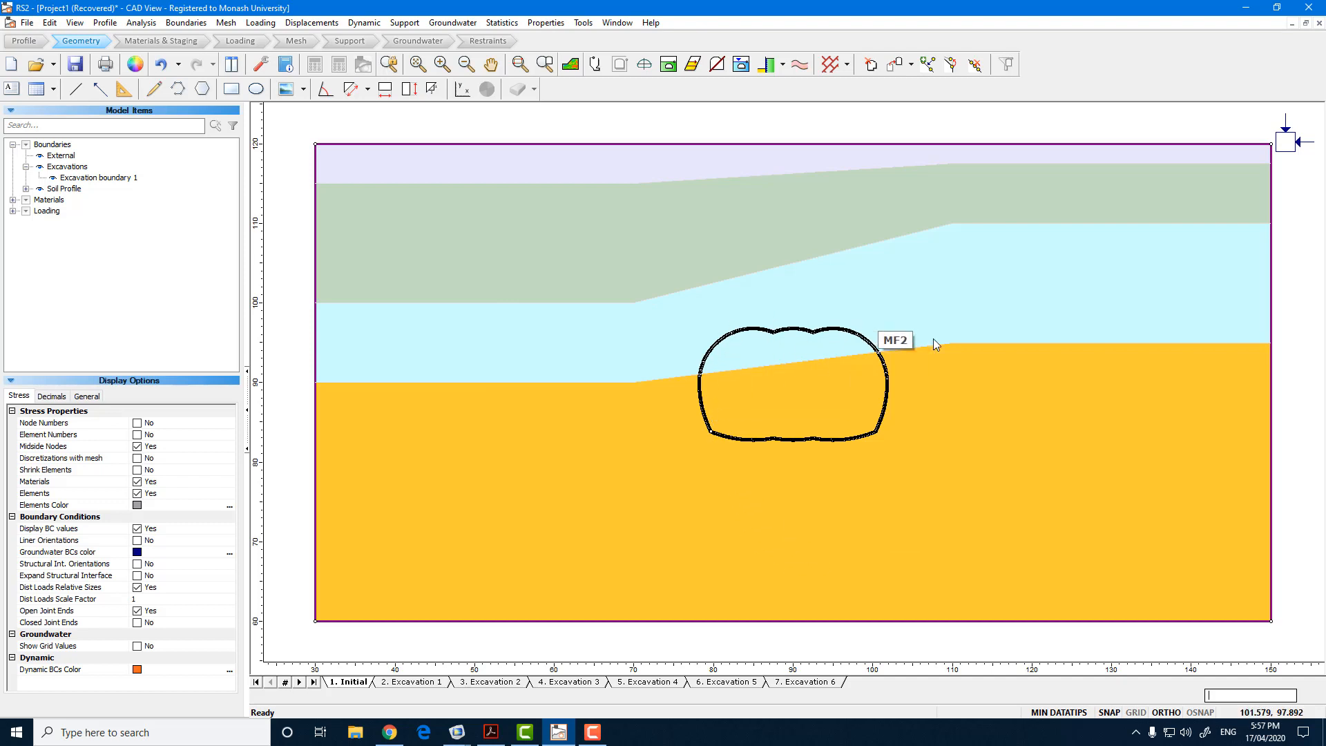
Simplify the tunnel's excavation boundary to 20 percent of its original vertices.
scroll(729, 434, "up", 2)
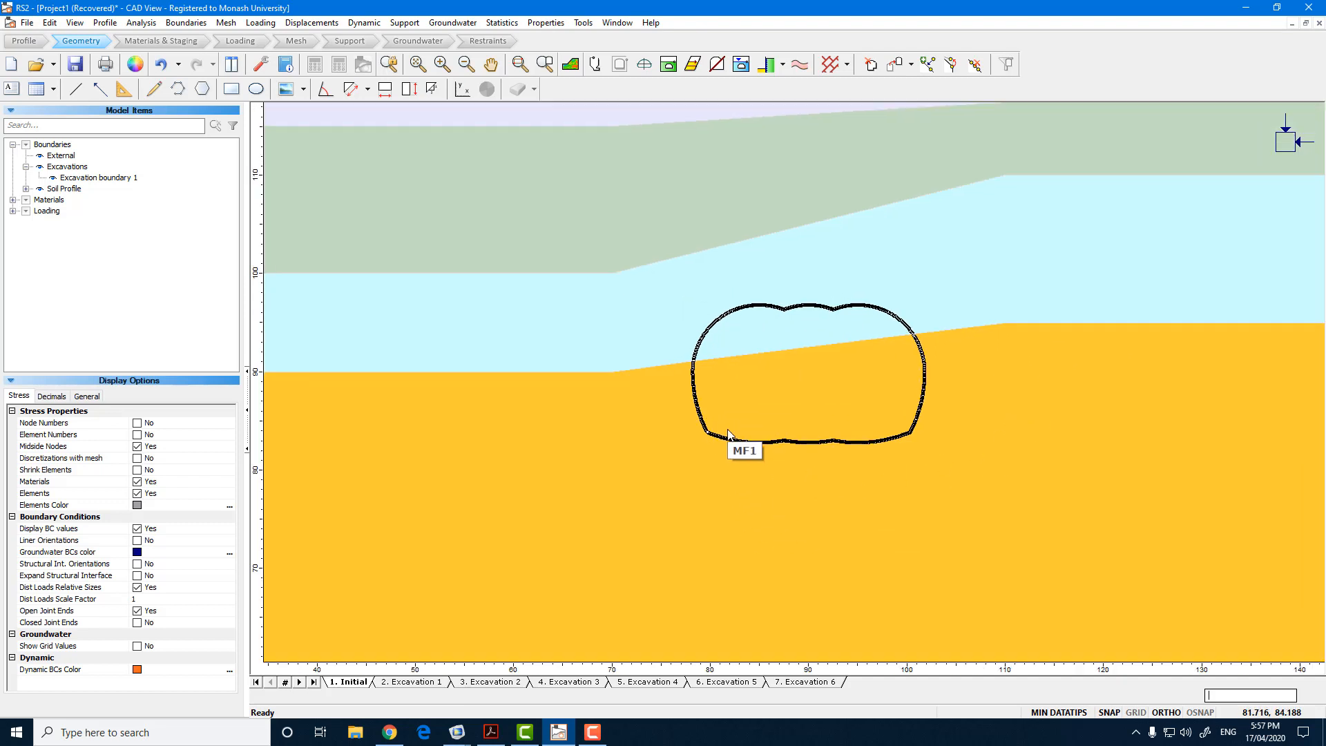
scroll(726, 435, "up", 4)
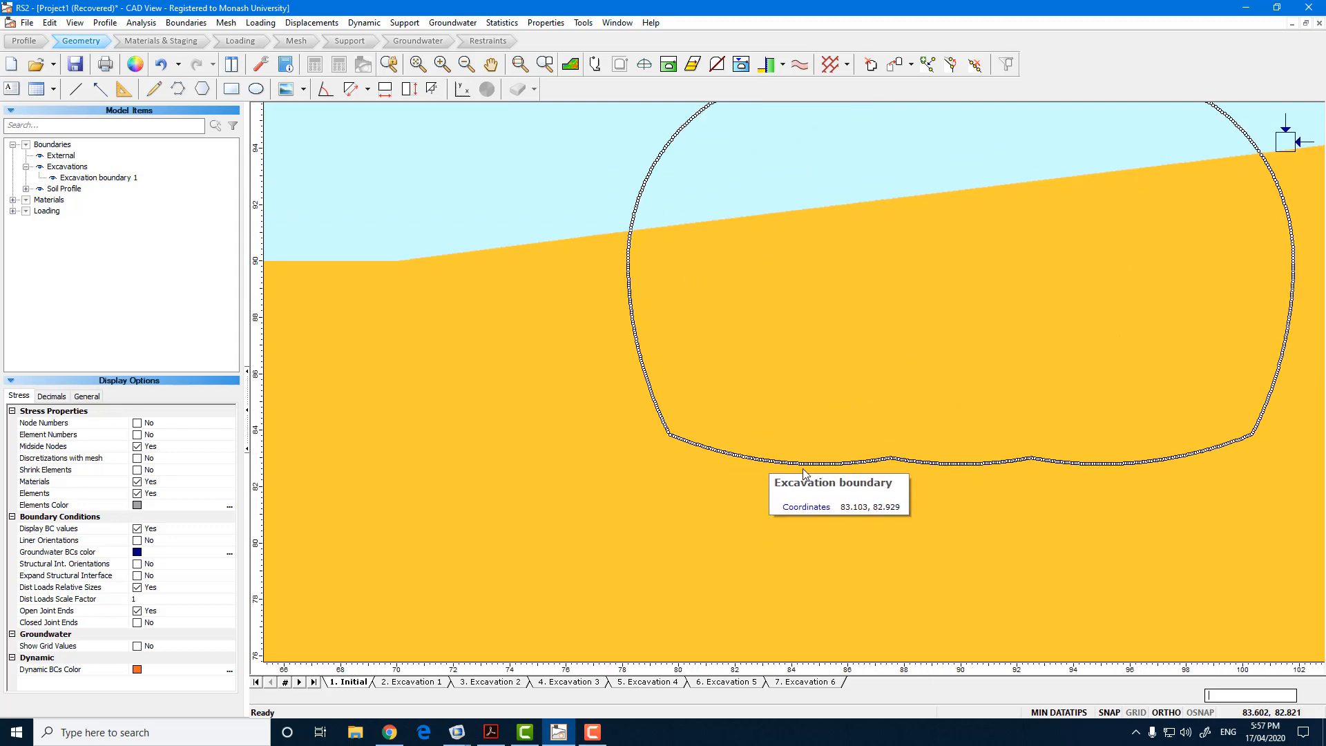
scroll(856, 483, "up", 3)
scroll(858, 478, "down", 8)
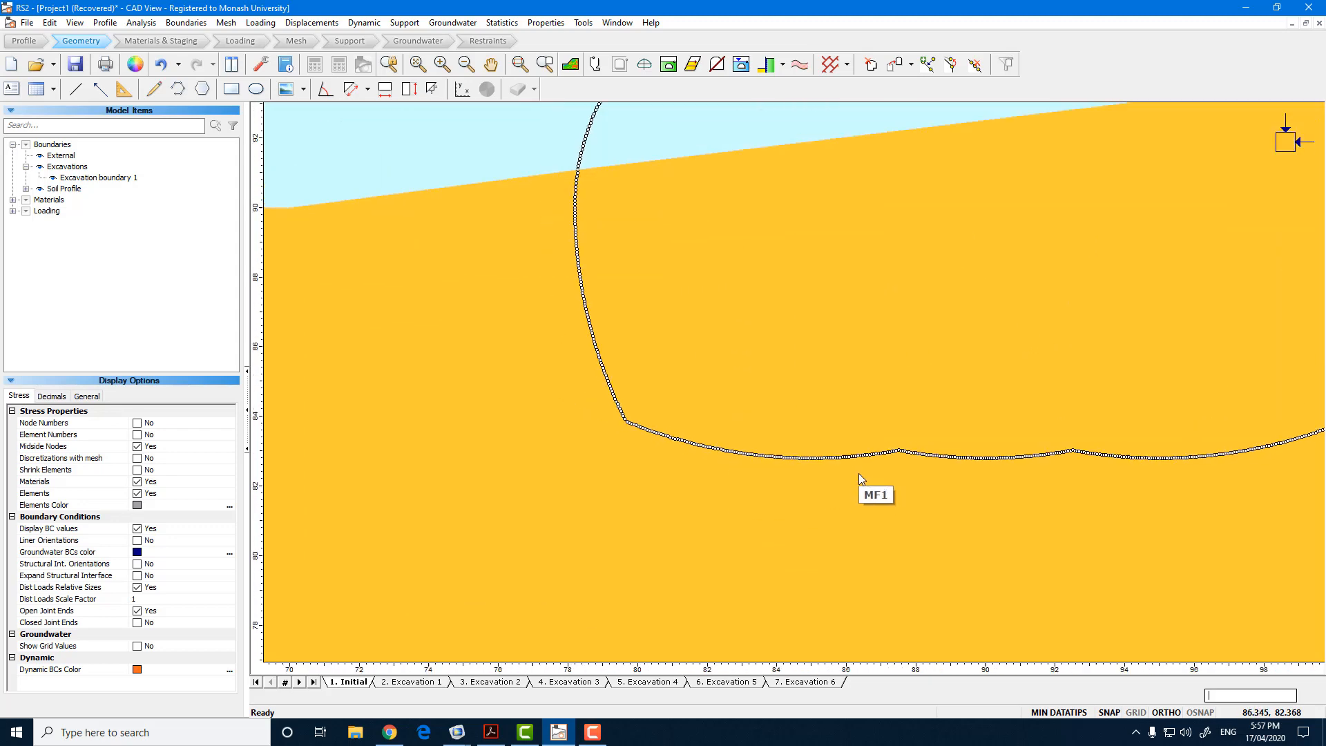
scroll(913, 376, "down", 2)
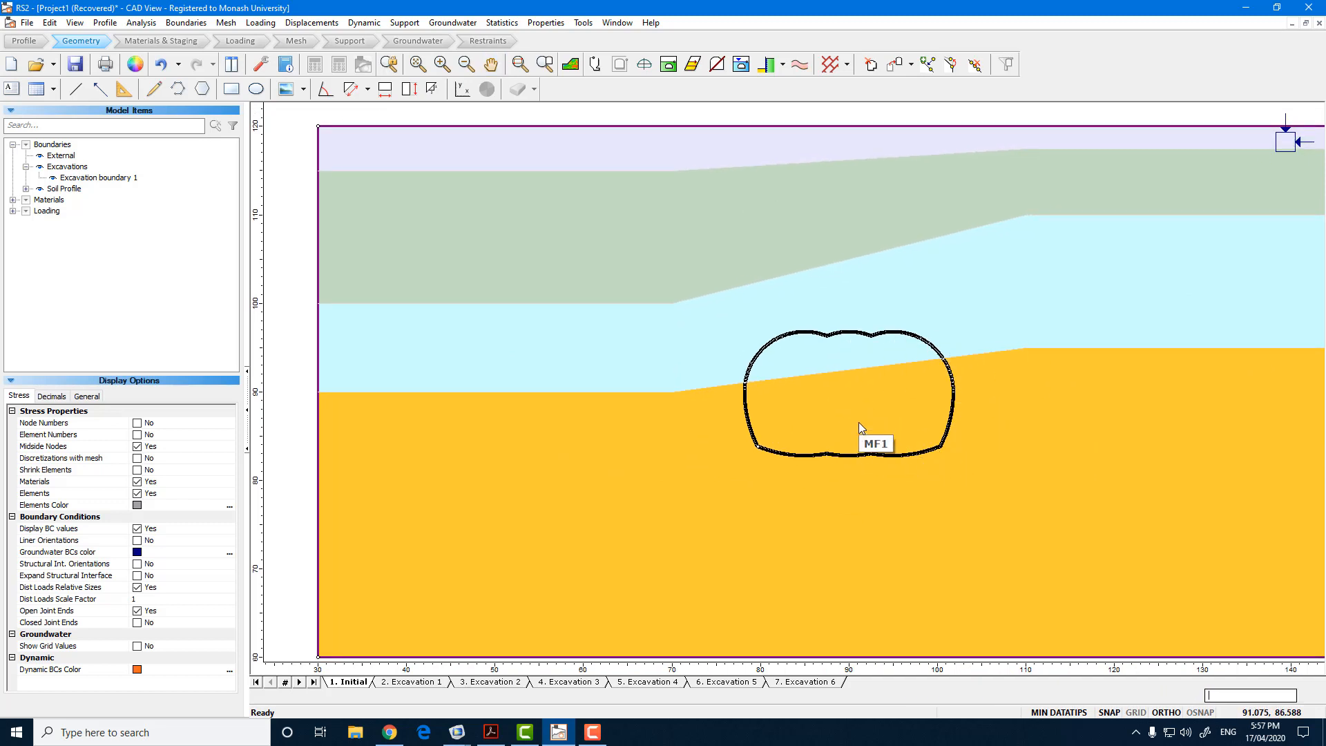
scroll(855, 416, "down", 1)
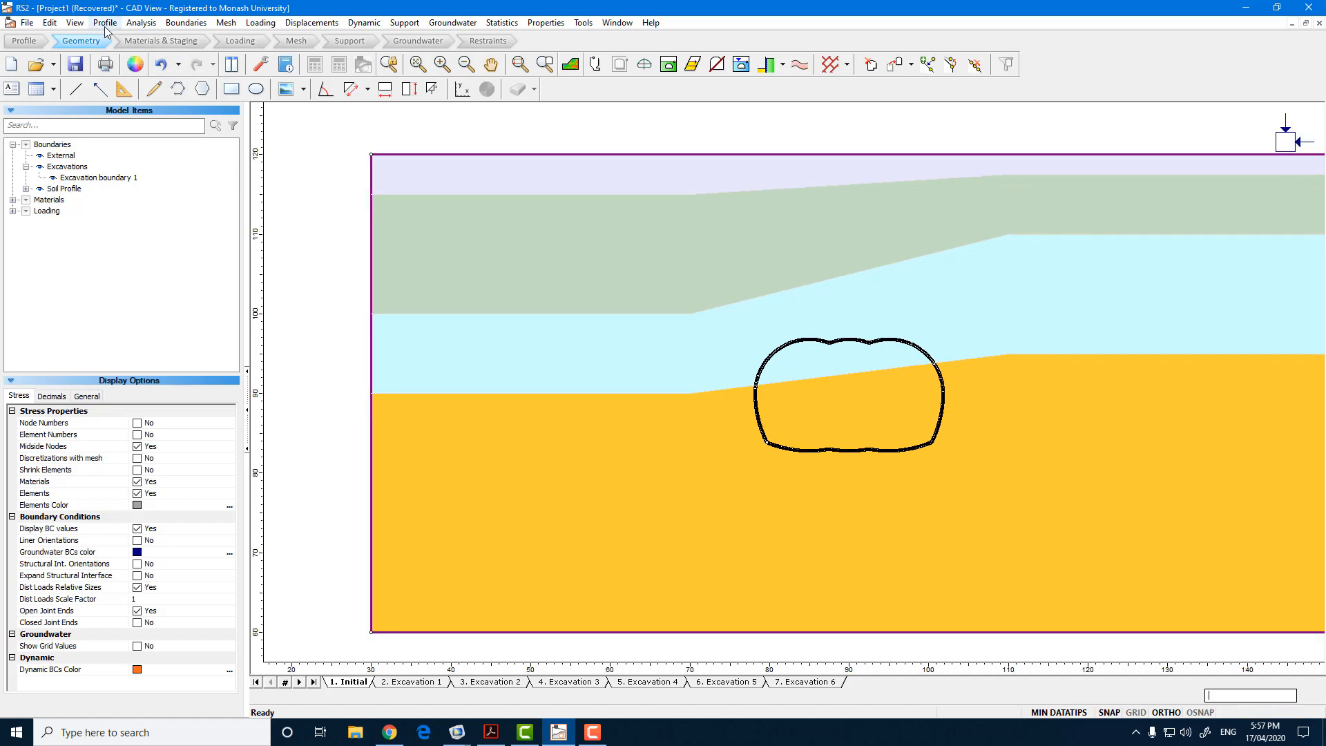
left_click(187, 25)
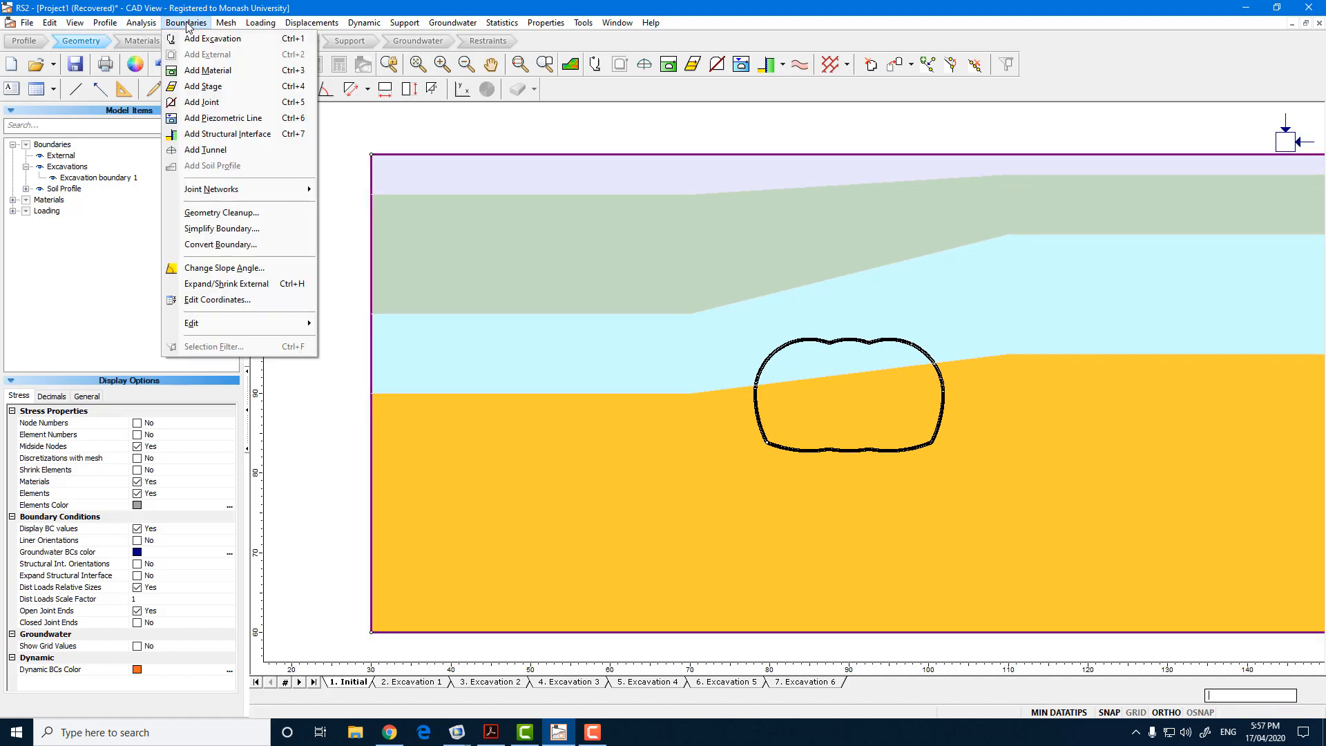
left_click(226, 229)
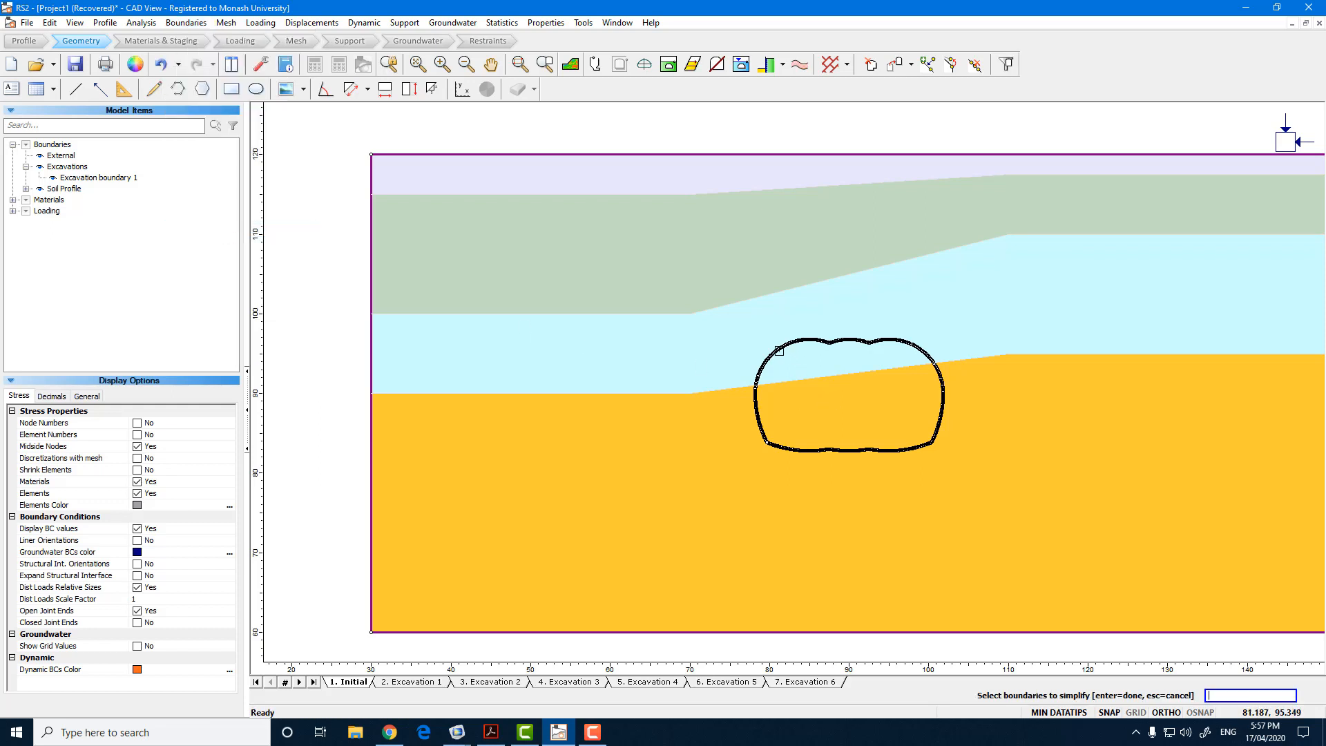
left_click(778, 350)
right_click(779, 349)
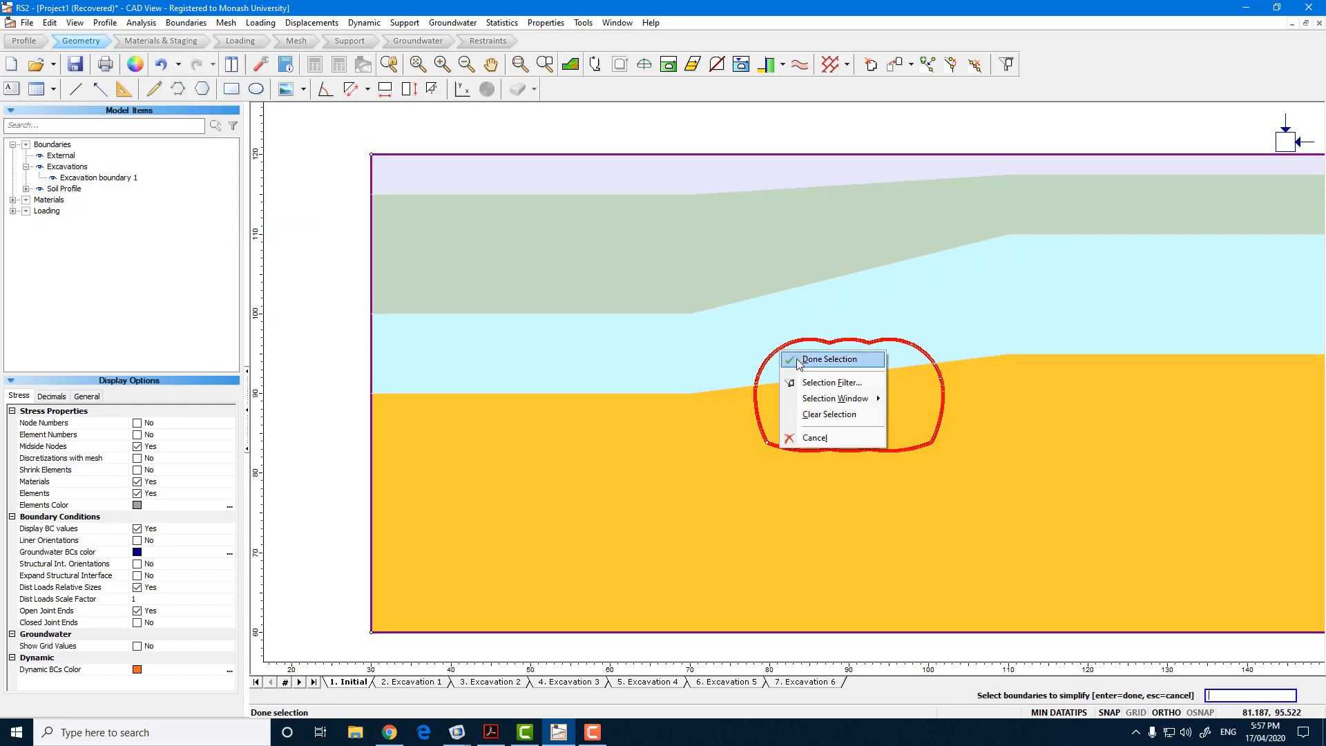
left_click(799, 361)
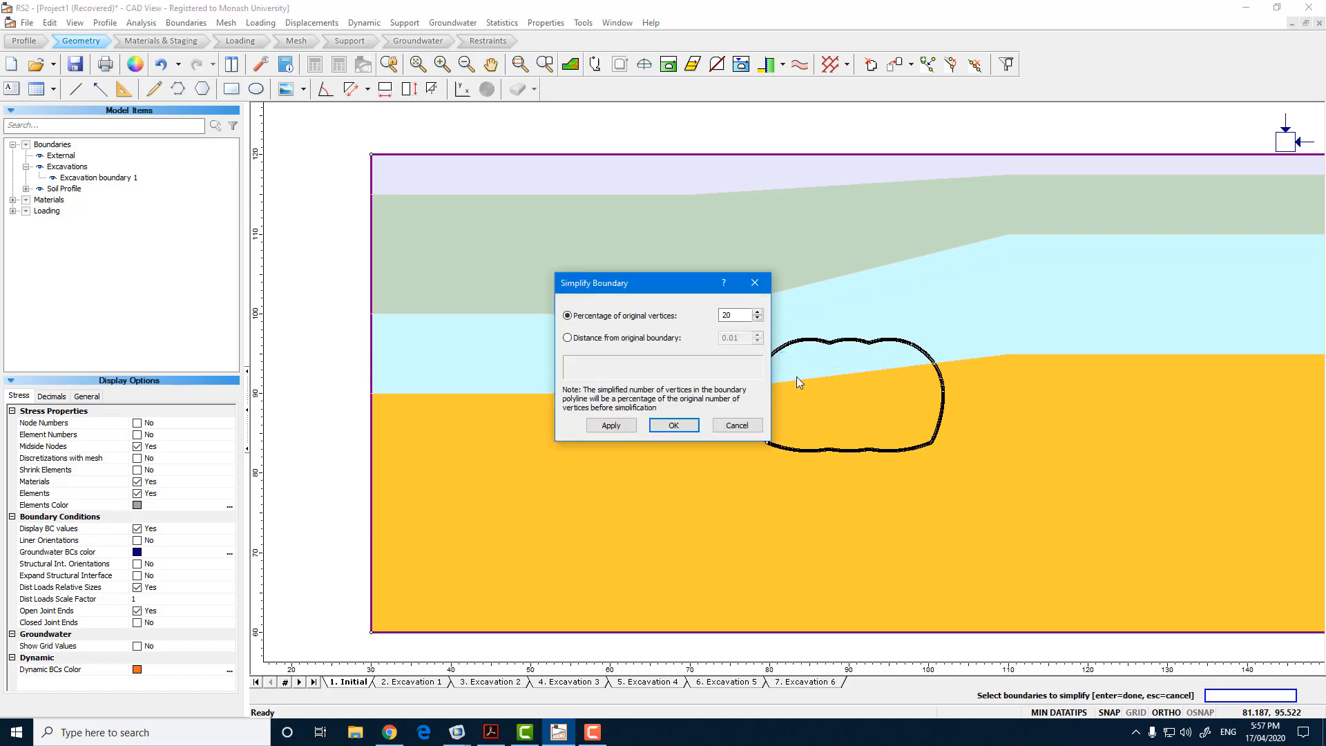
left_click(676, 425)
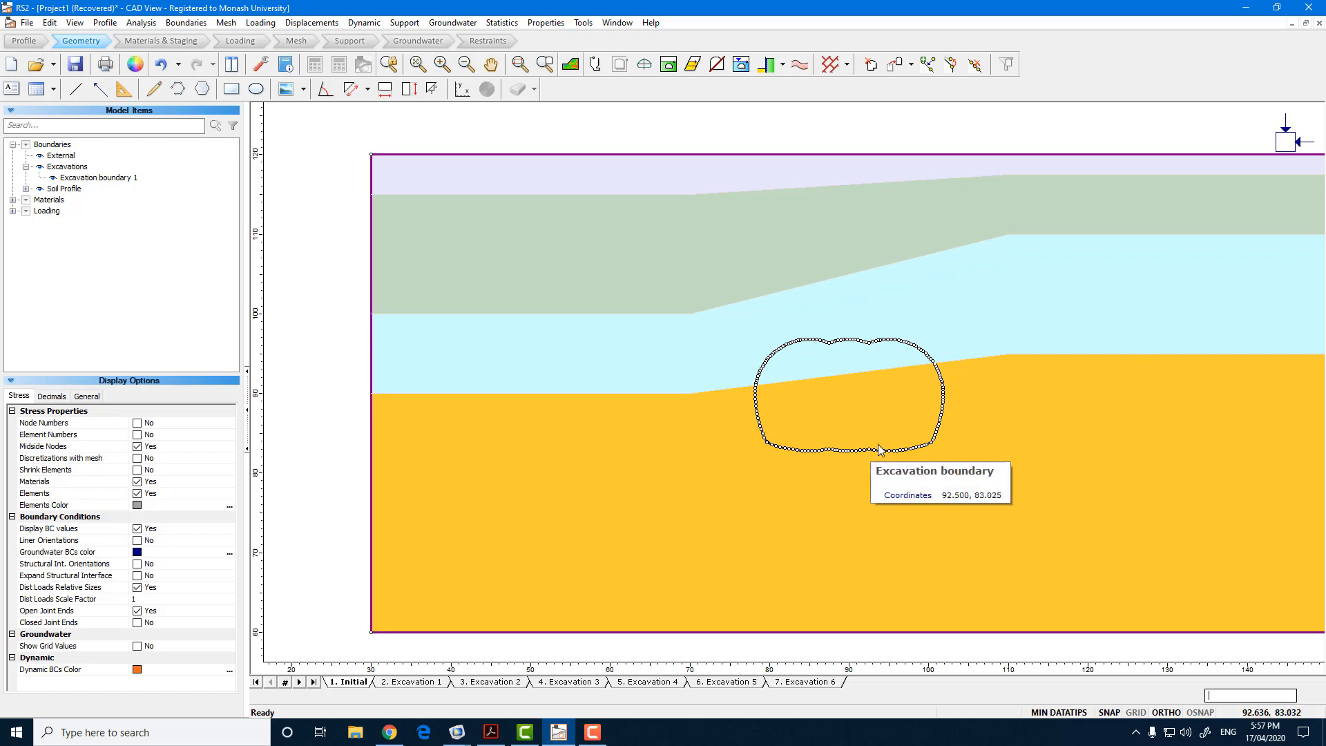
left_click_drag(858, 422, 798, 412)
key("Escape")
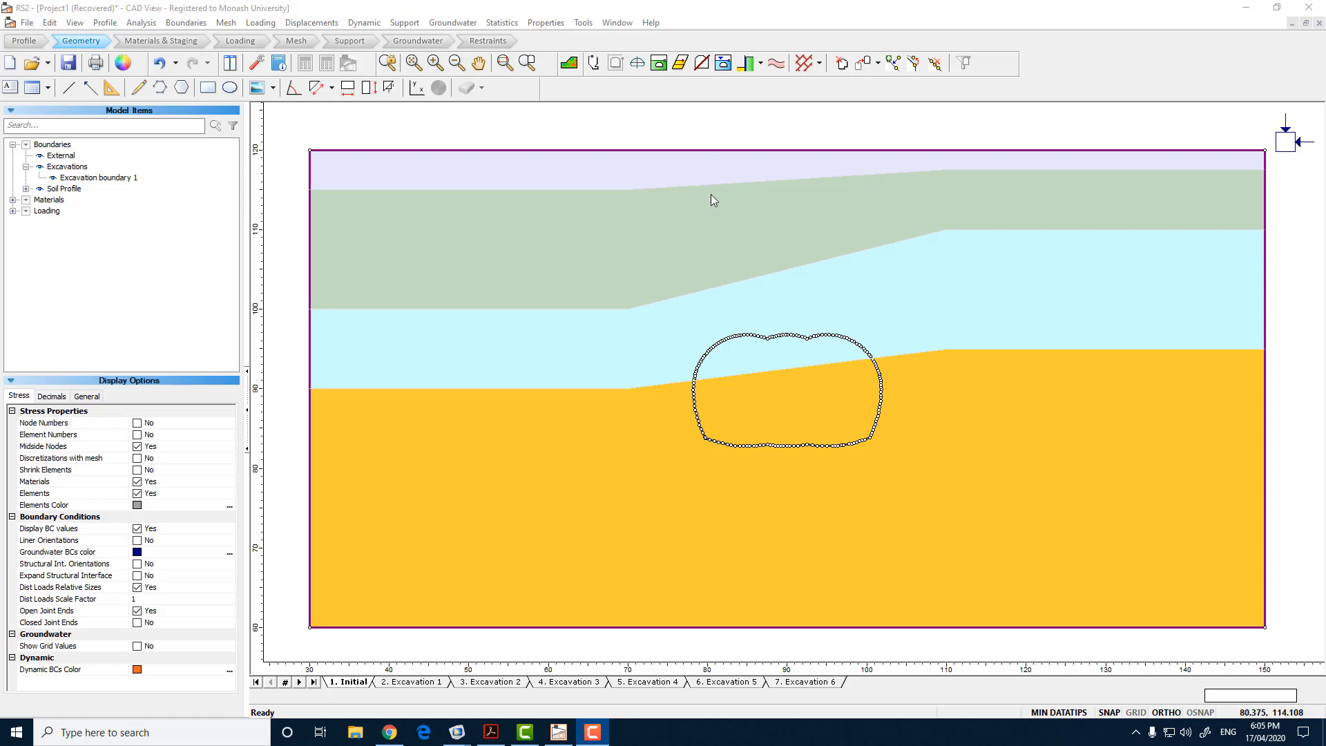
left_click(681, 67)
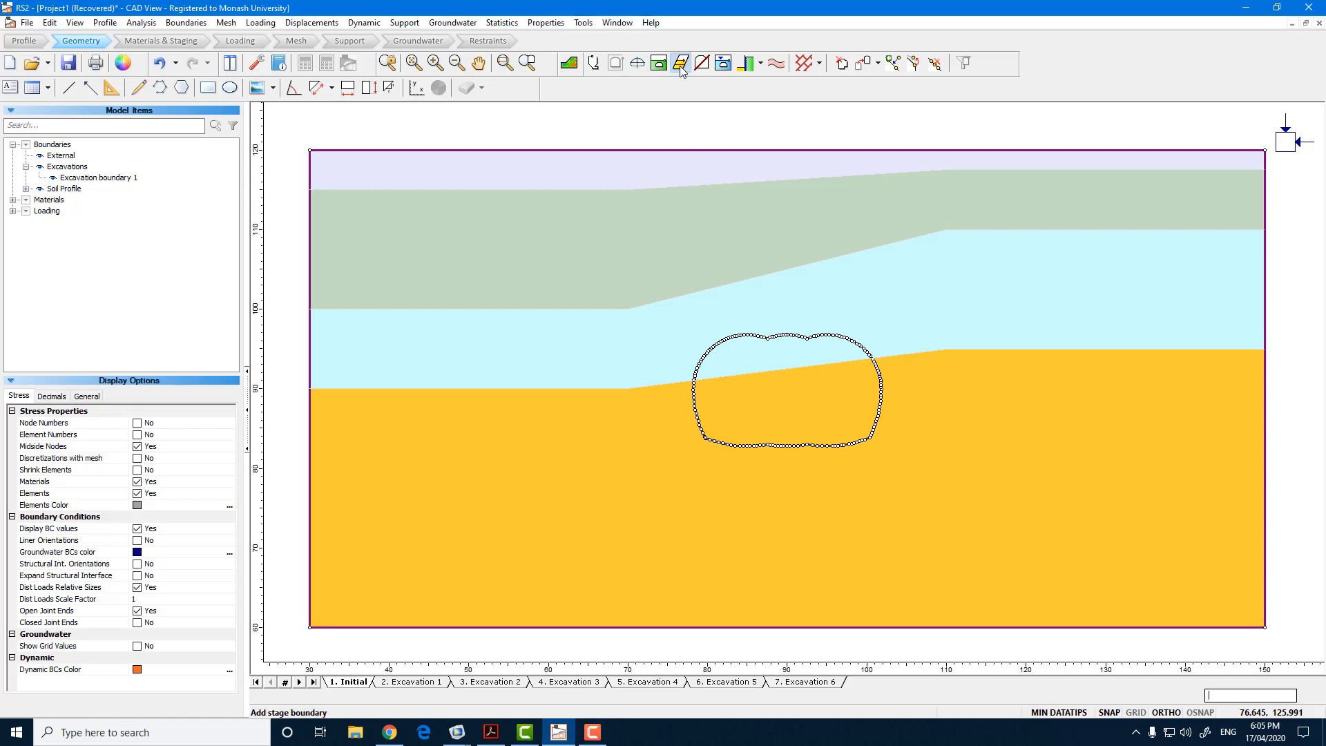
left_click(744, 335)
left_click(724, 377)
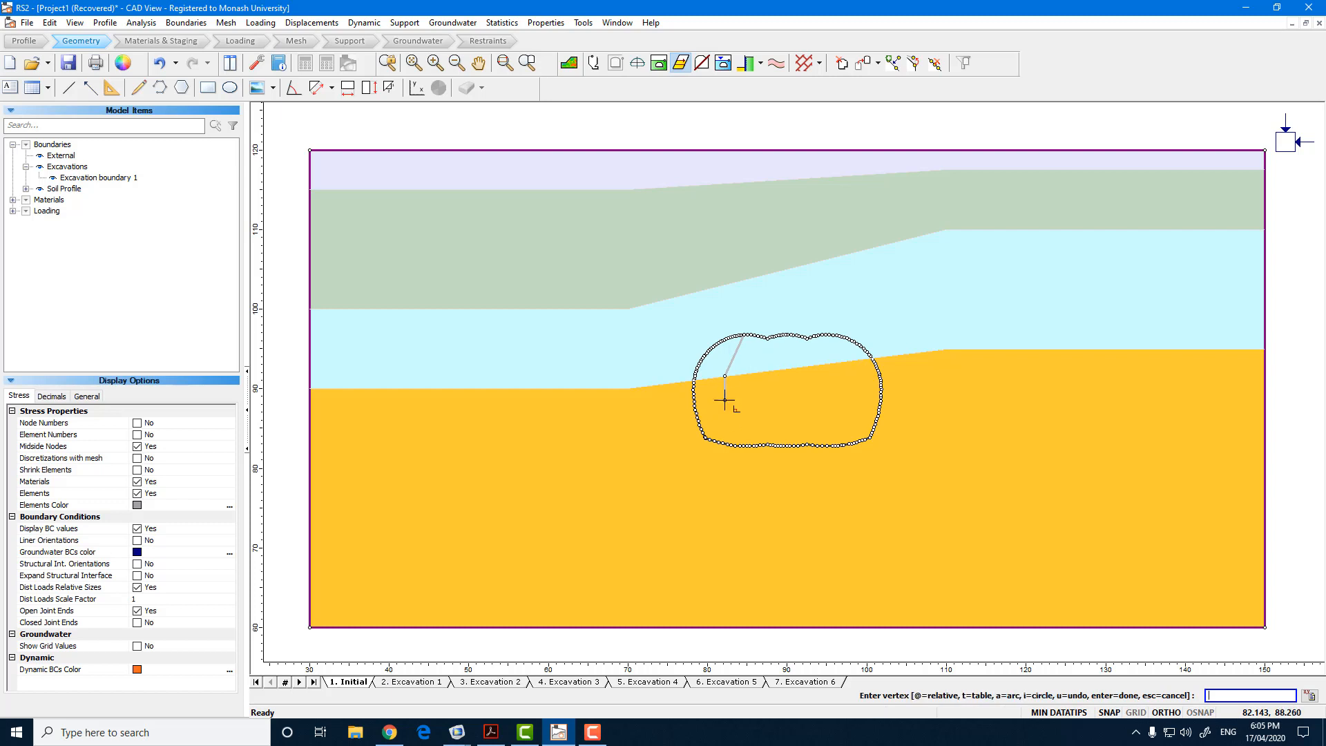
left_click(735, 413)
left_click(770, 444)
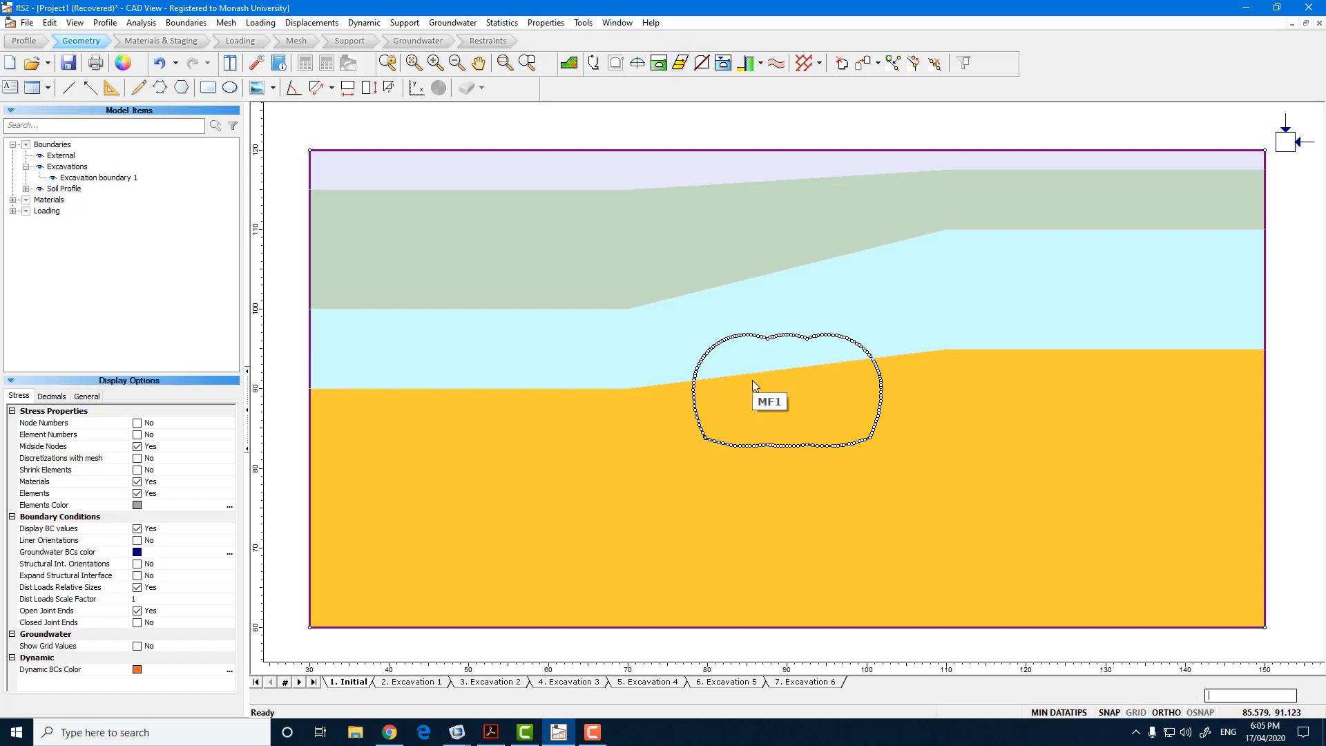
Draw two vertical guide lines through the full height of the tunnel, at about X = 84.2 and X = 95.9.
left_click(582, 23)
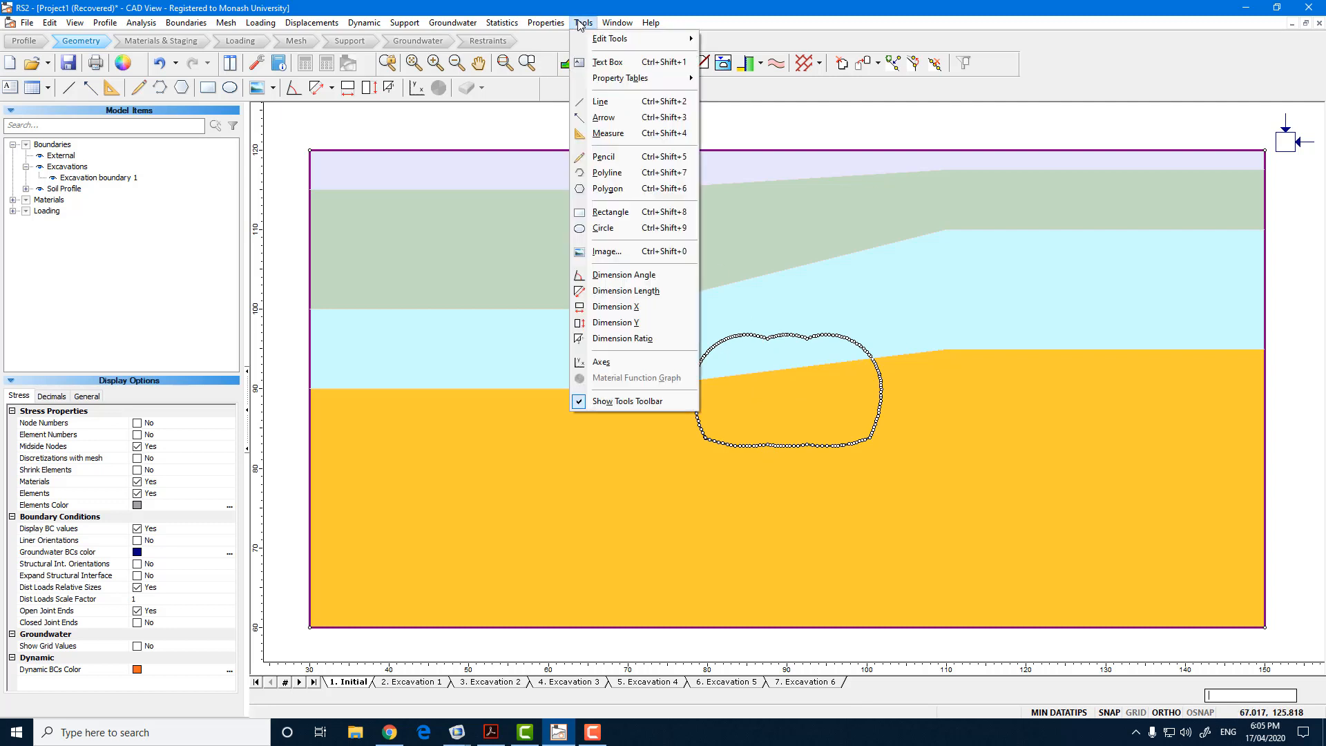
left_click(601, 102)
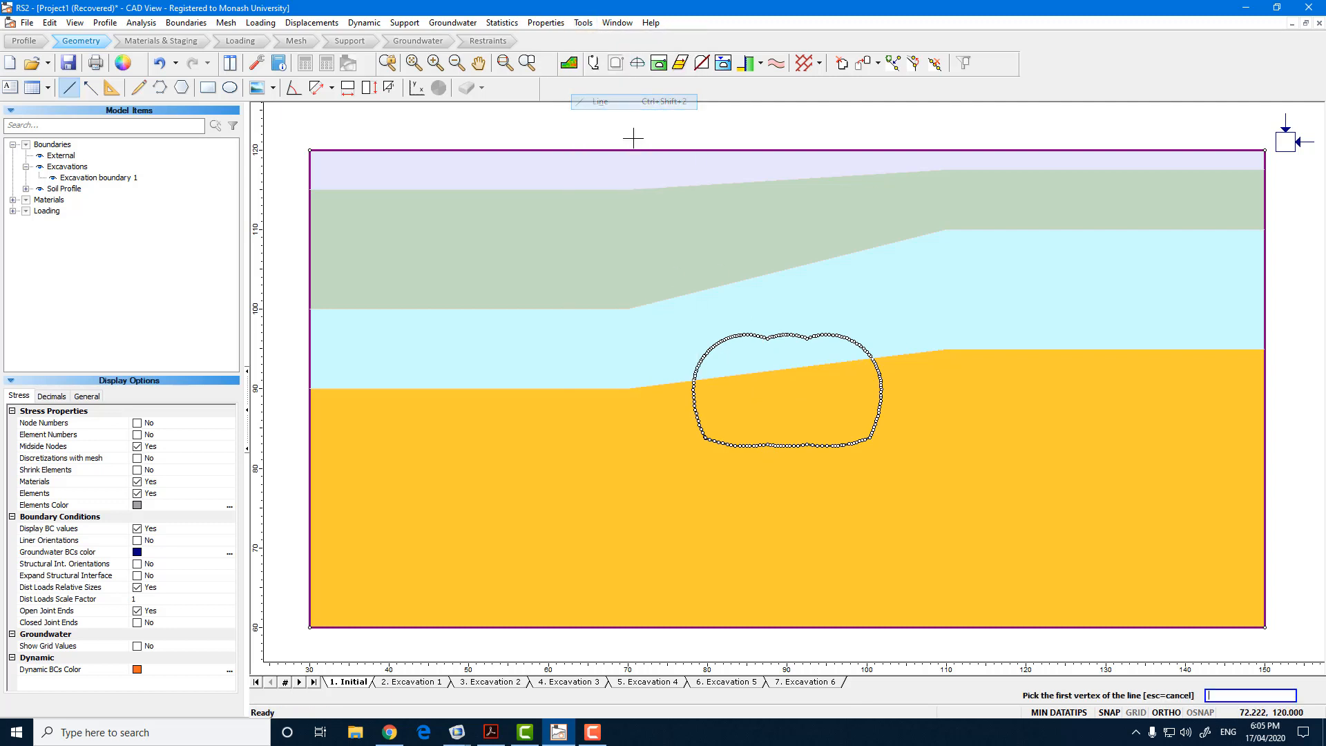
left_click(741, 316)
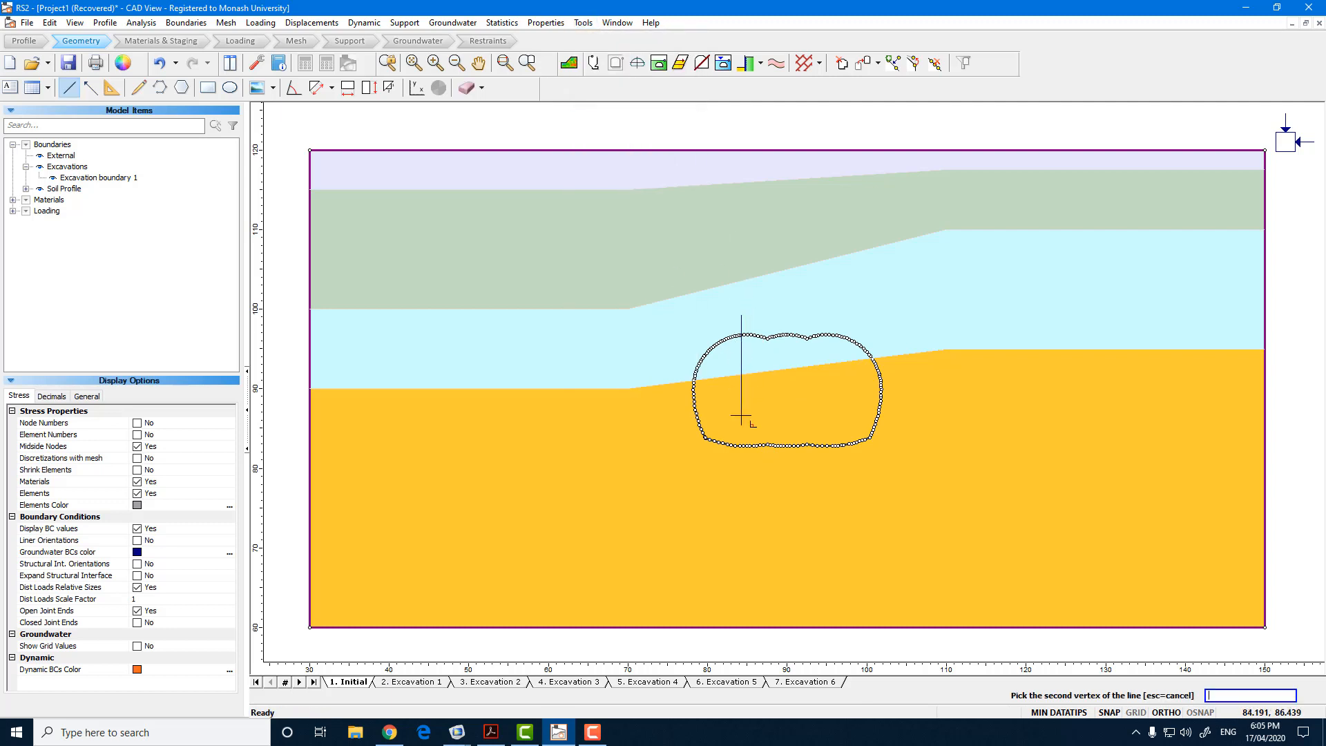
left_click(741, 466)
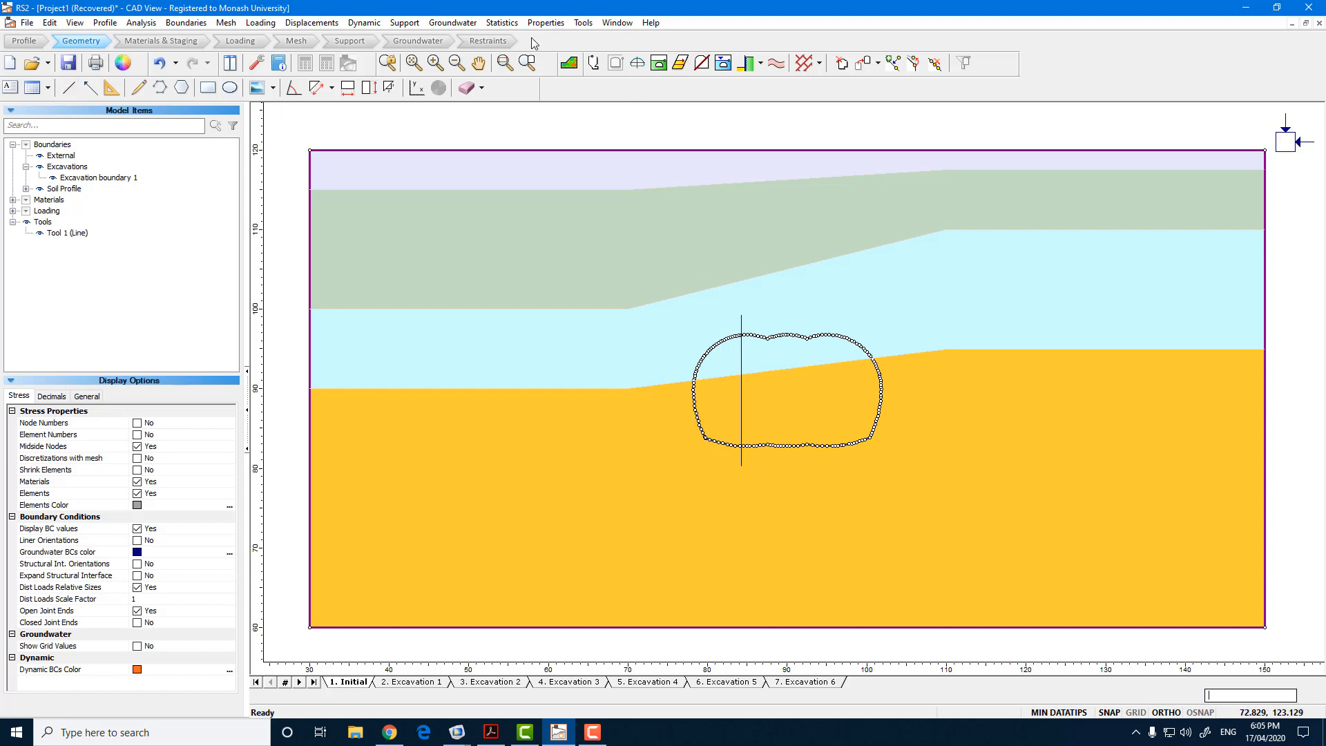
left_click(583, 23)
left_click(601, 102)
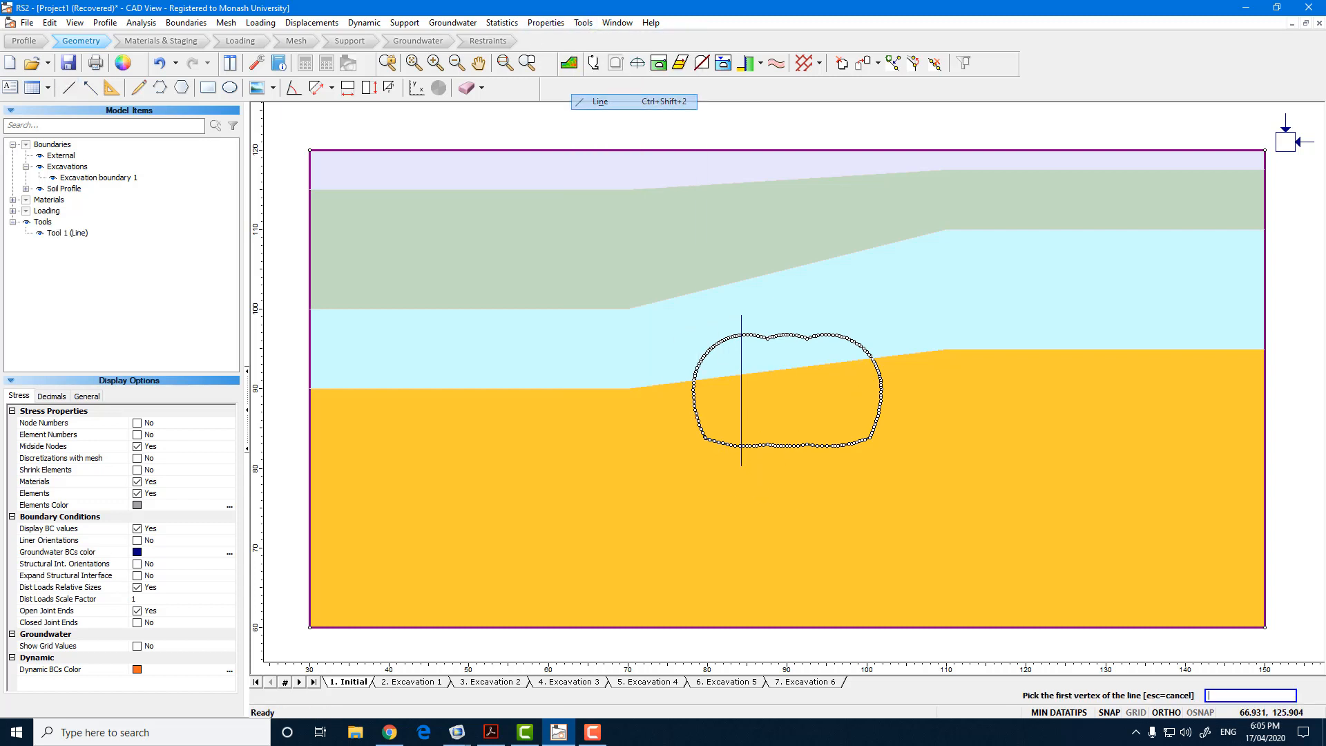
left_click(834, 313)
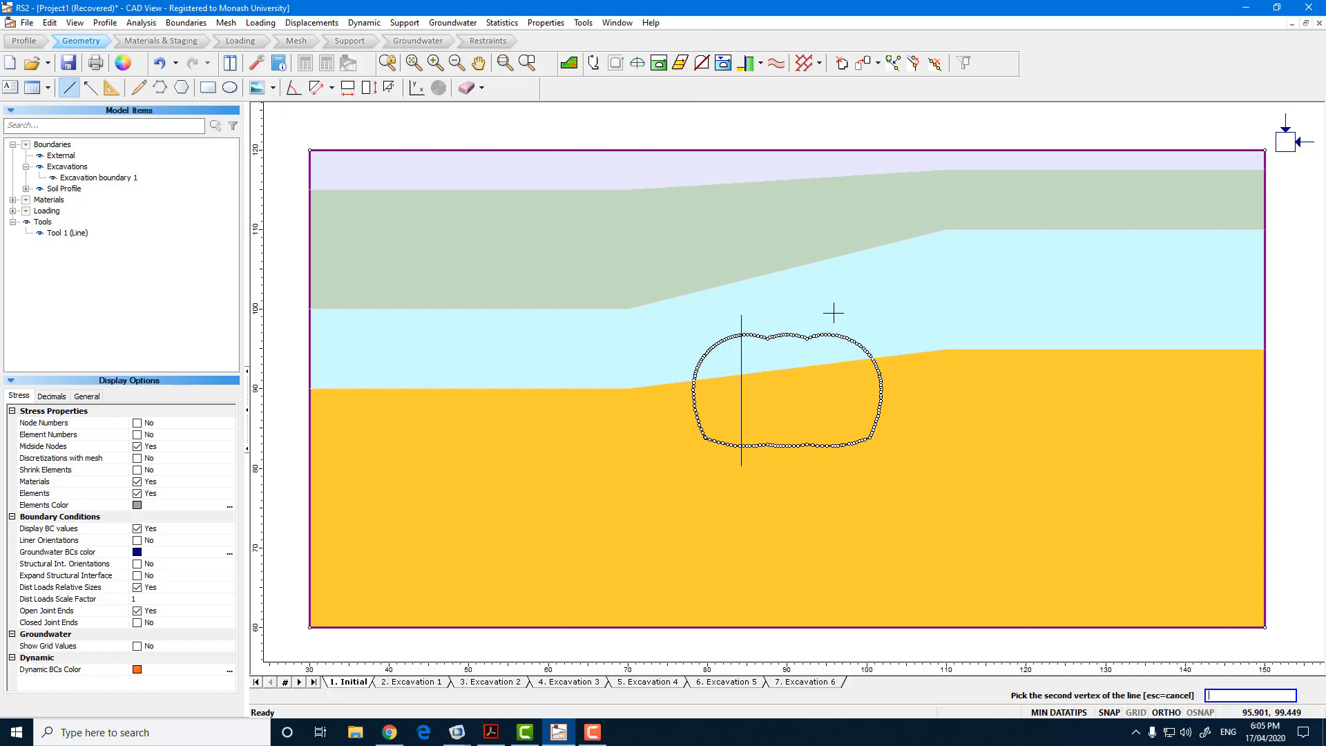
left_click(833, 488)
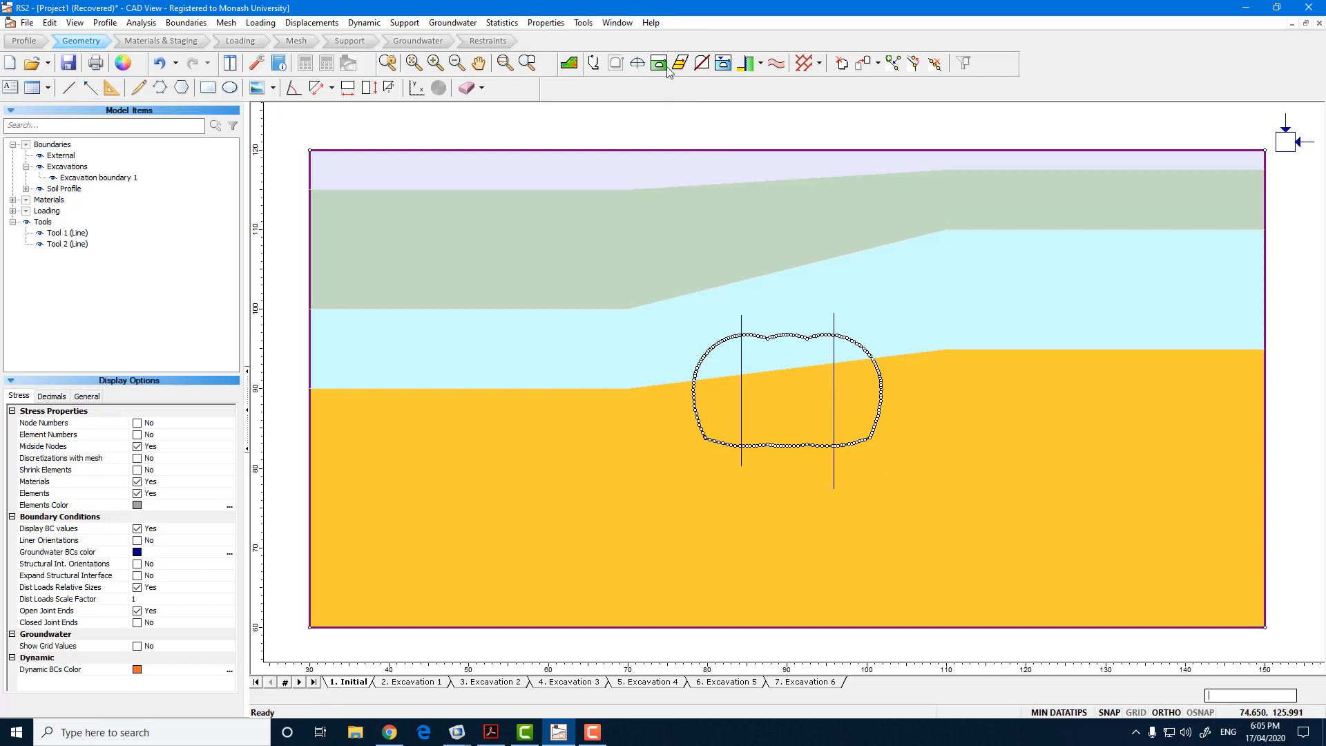
Draw three horizontal guide lines across the full width of the tunnel, at about Y = 89.7, 92.5 and 86.9.
left_click(583, 23)
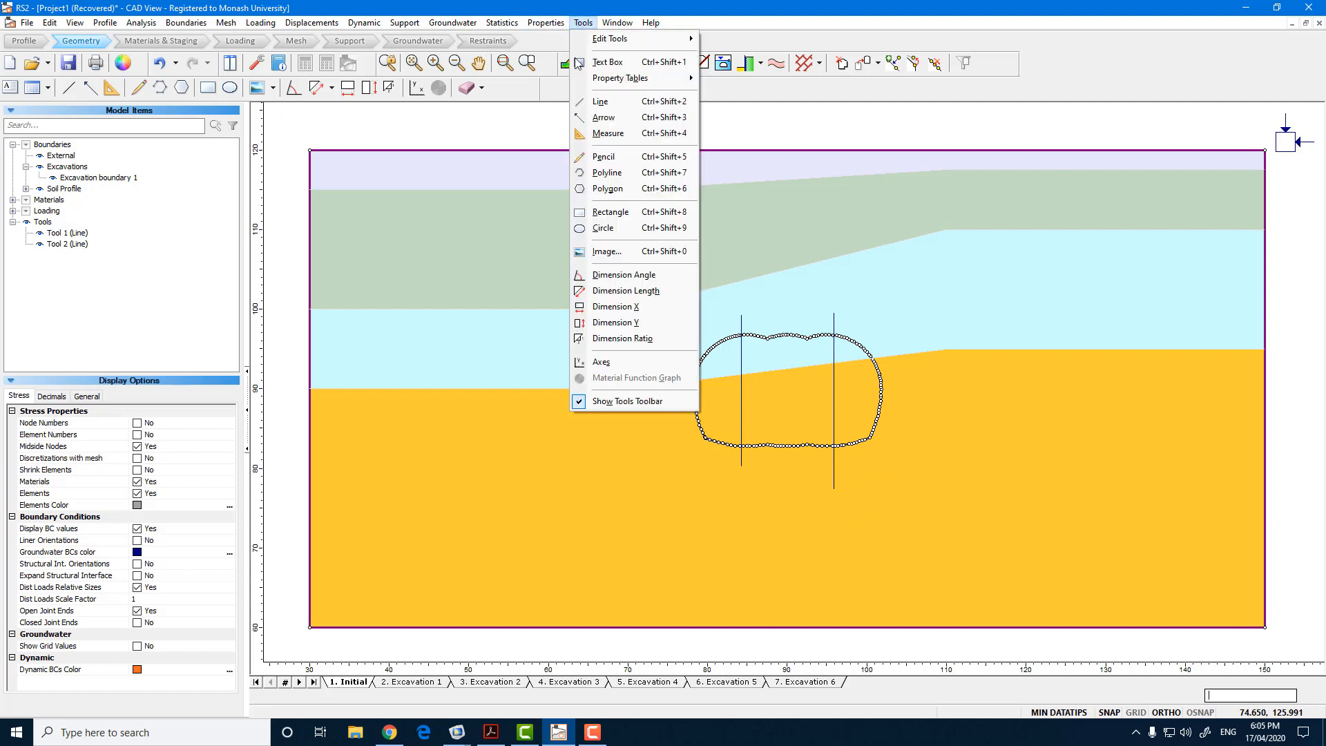
left_click(600, 102)
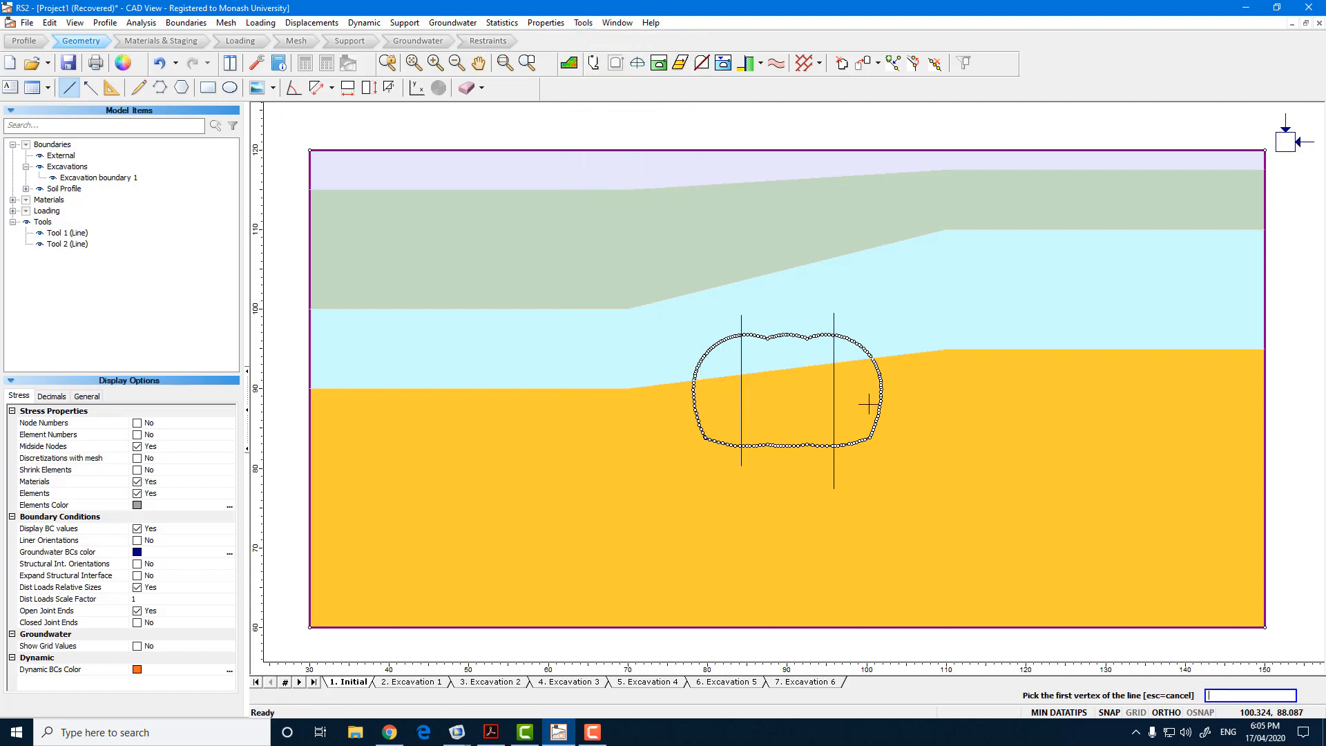
left_click(908, 392)
left_click(639, 392)
left_click(582, 23)
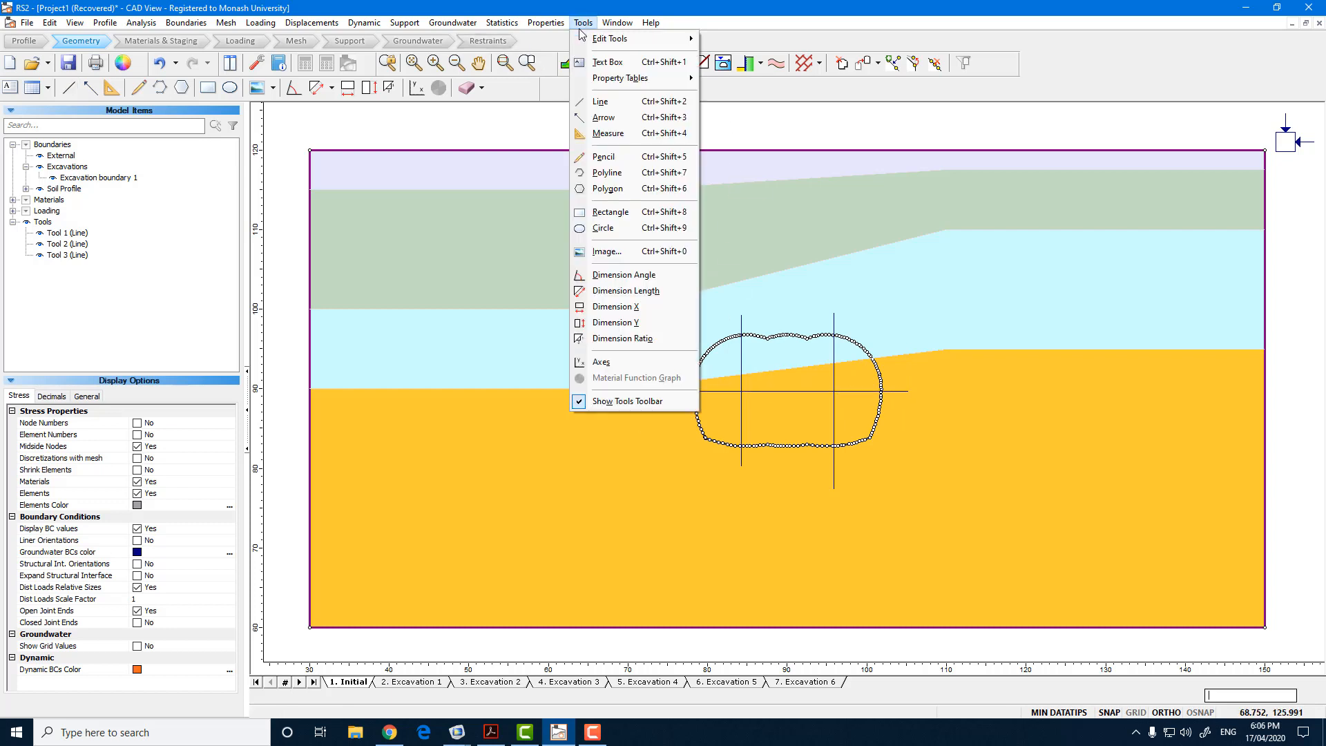
left_click(600, 101)
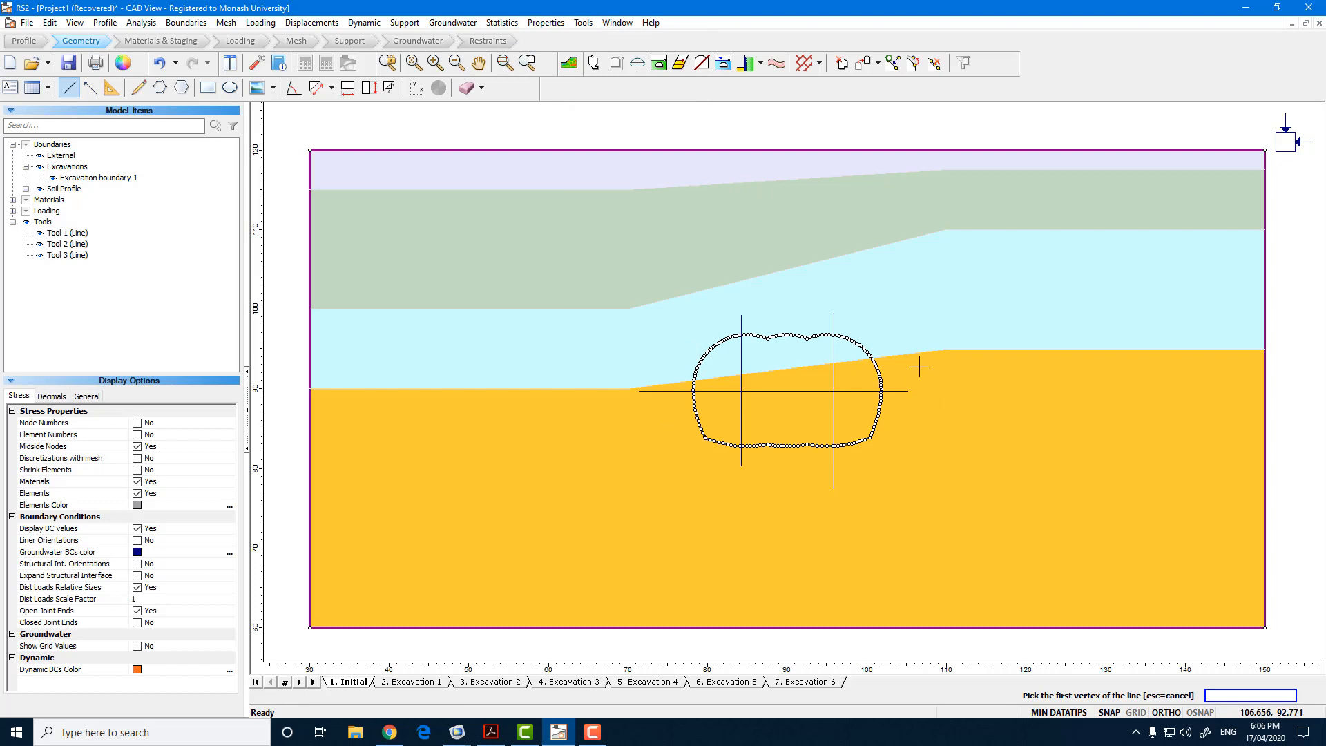
left_click(911, 369)
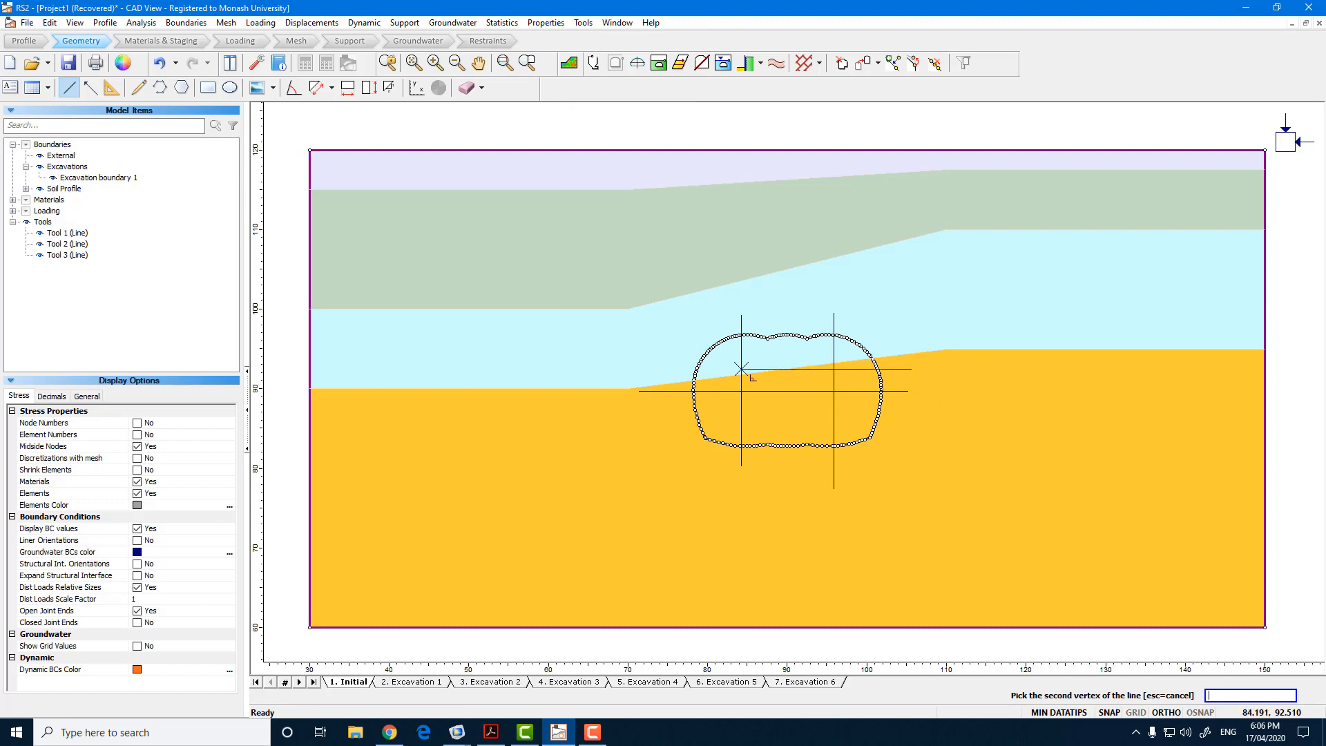
left_click(662, 368)
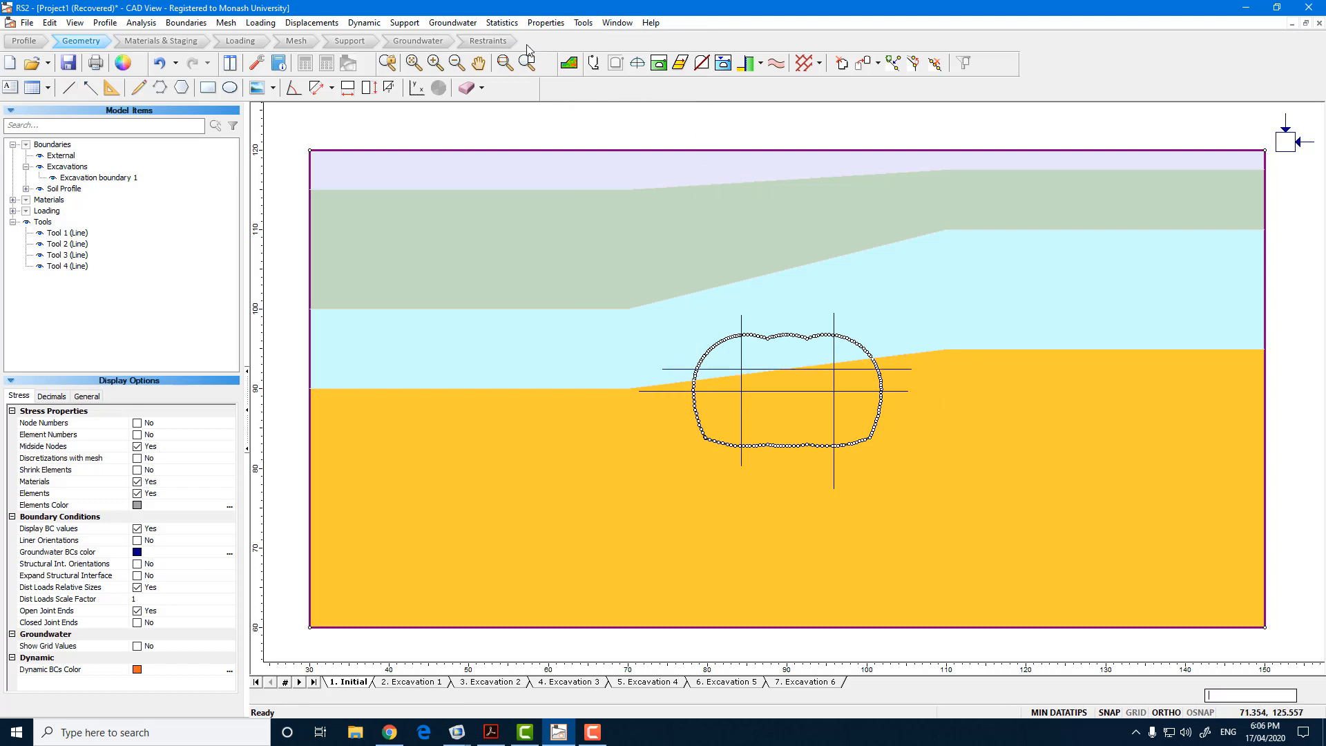
left_click(583, 23)
left_click(612, 103)
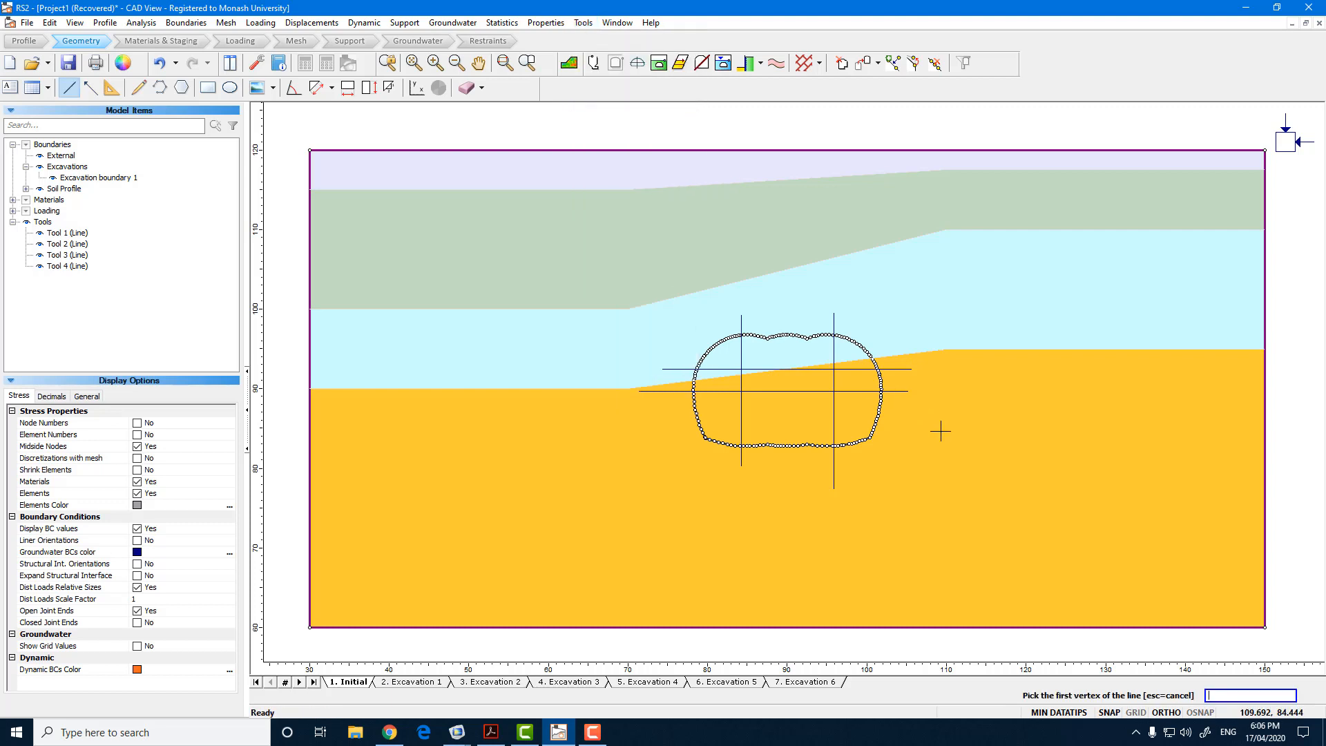
left_click(907, 414)
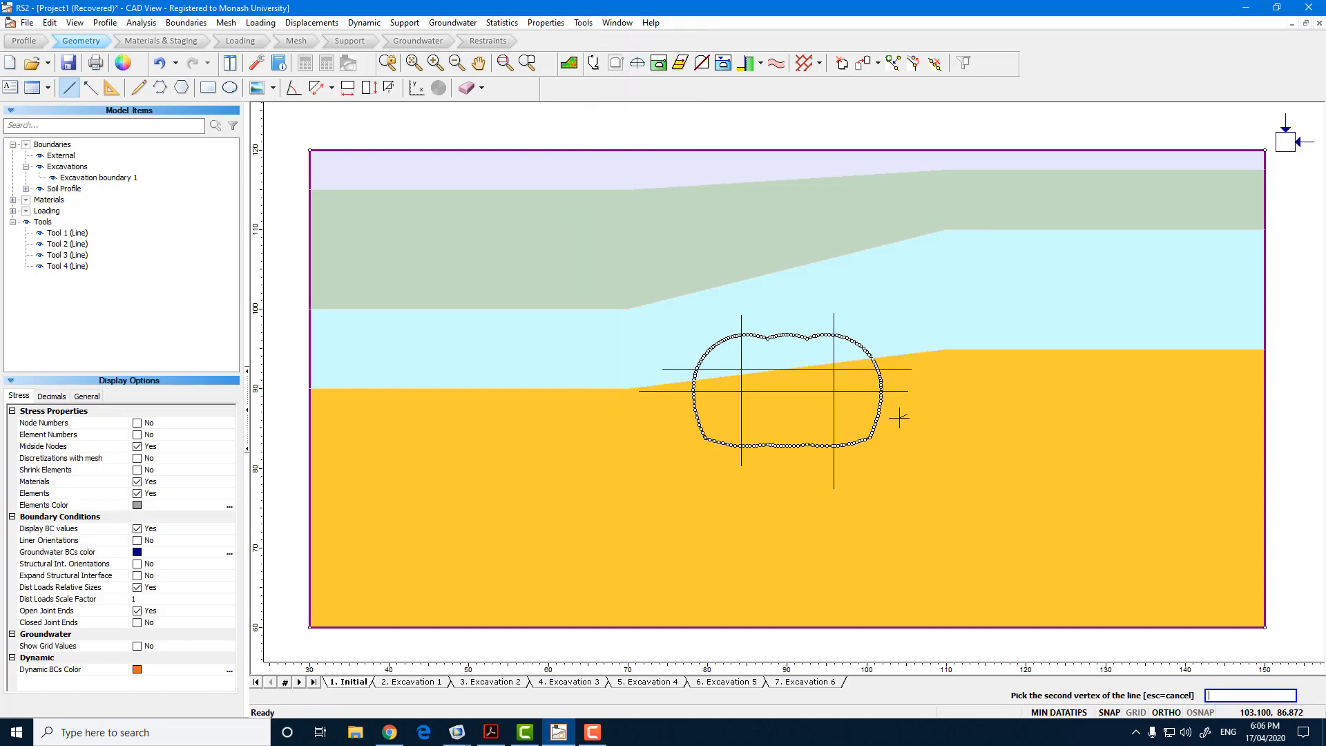
left_click(650, 414)
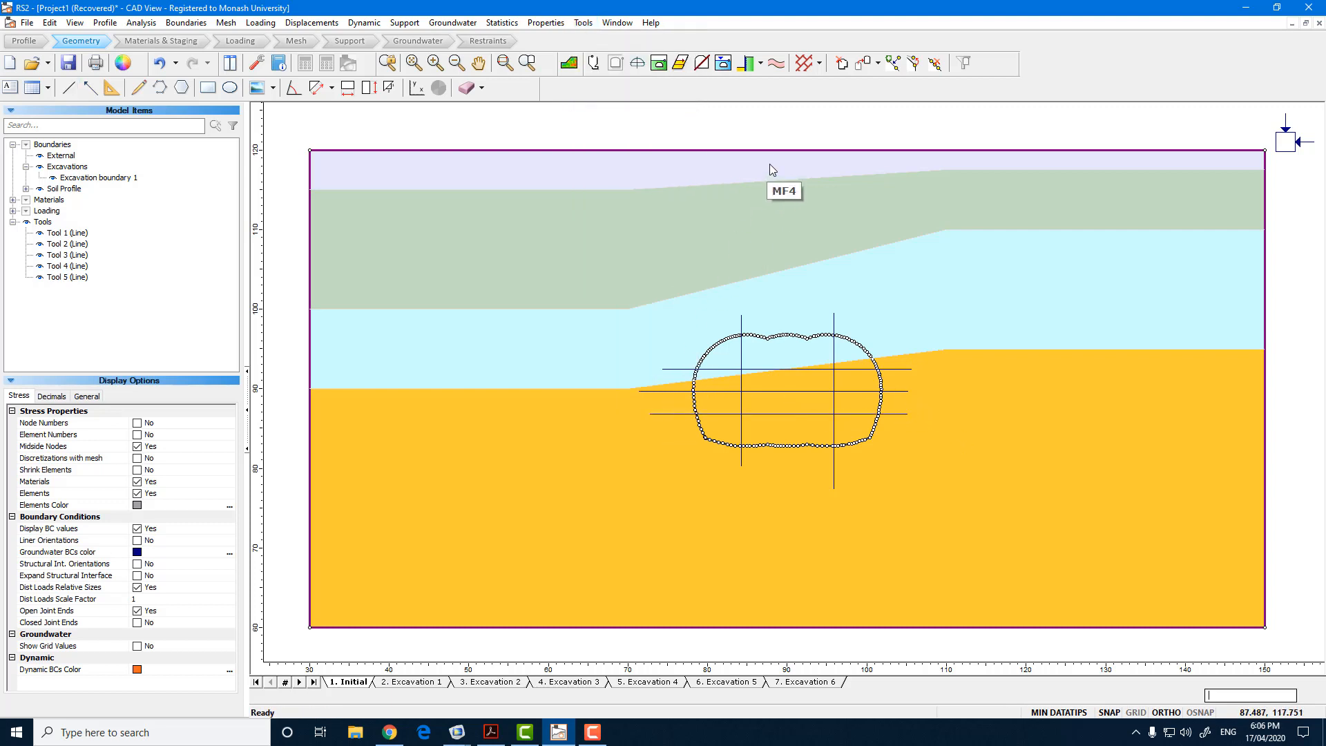
Draw a stage boundary from the tunnel's left crown notch through the guide intersections at about (84.2, 92.5) and (84.2, 86.9) to the left invert notch.
left_click(680, 63)
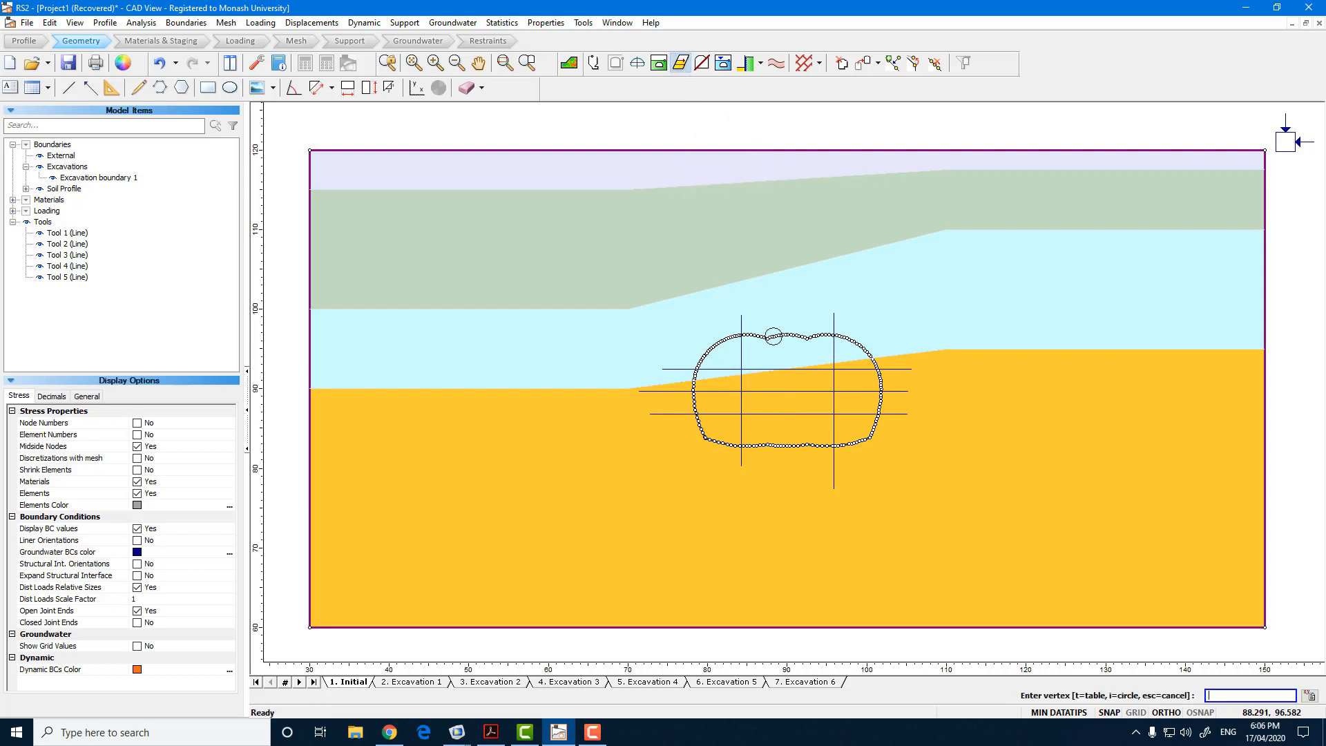
scroll(764, 336, "up", 2)
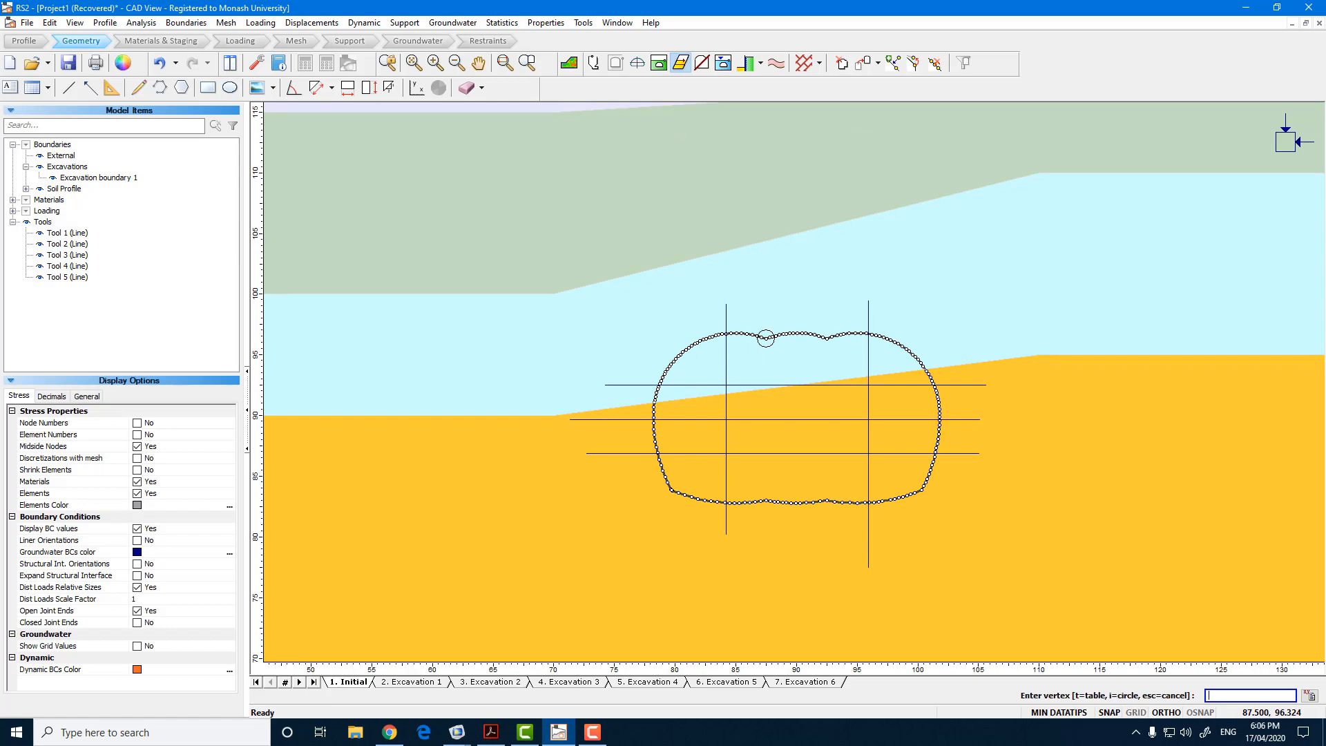
left_click(765, 337)
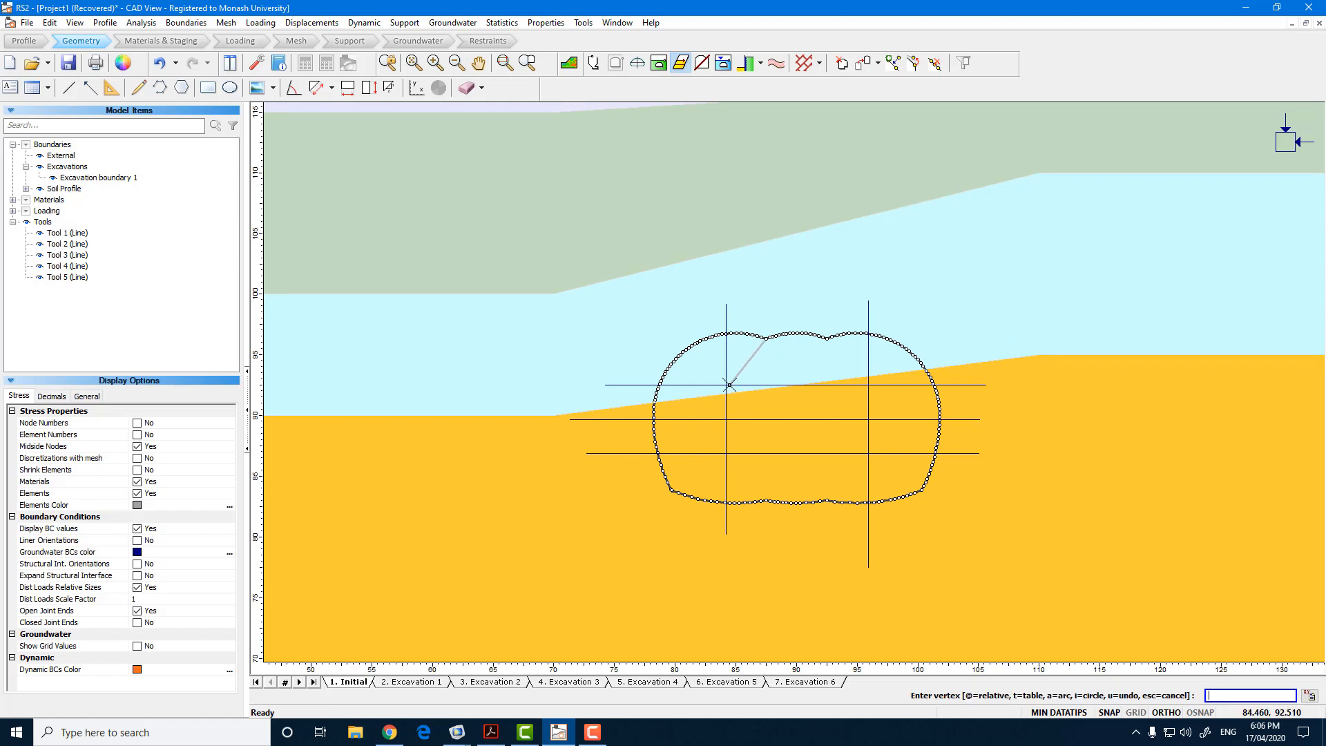
scroll(729, 385, "up", 1)
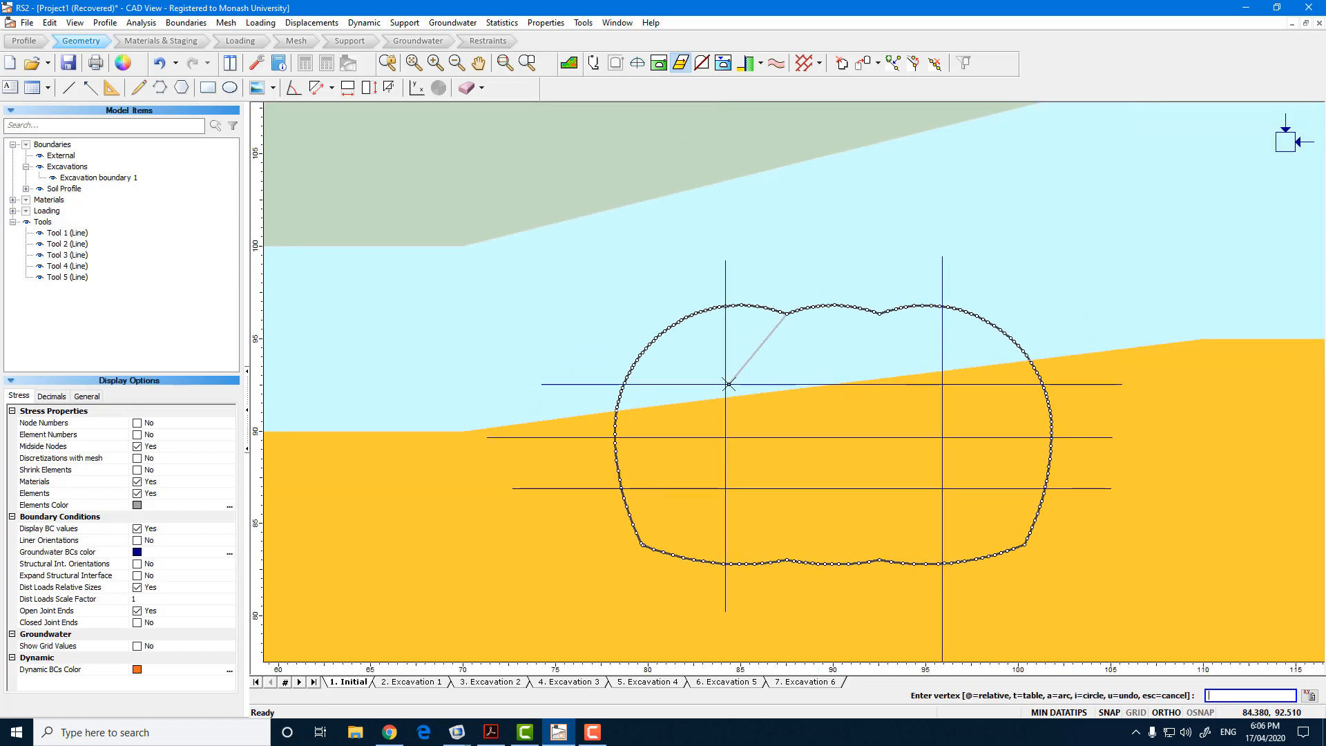
left_click(725, 385)
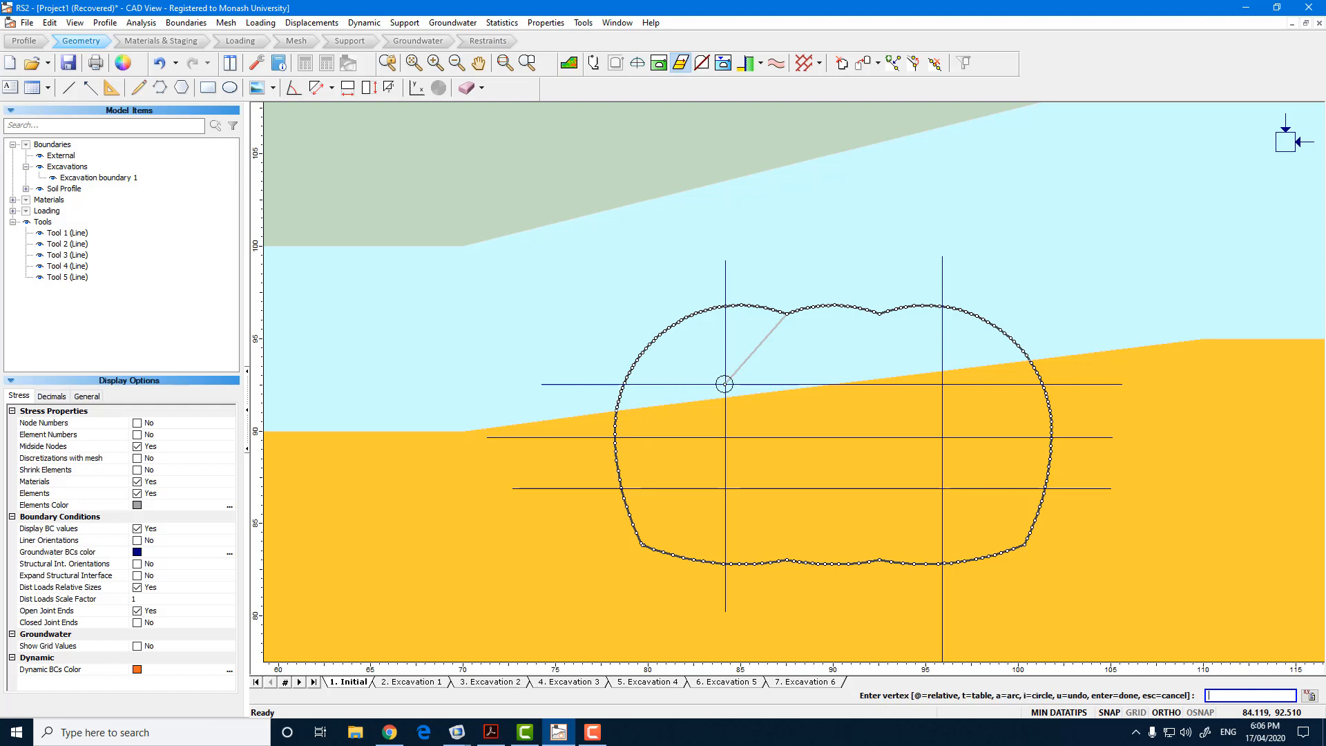
left_click(726, 488)
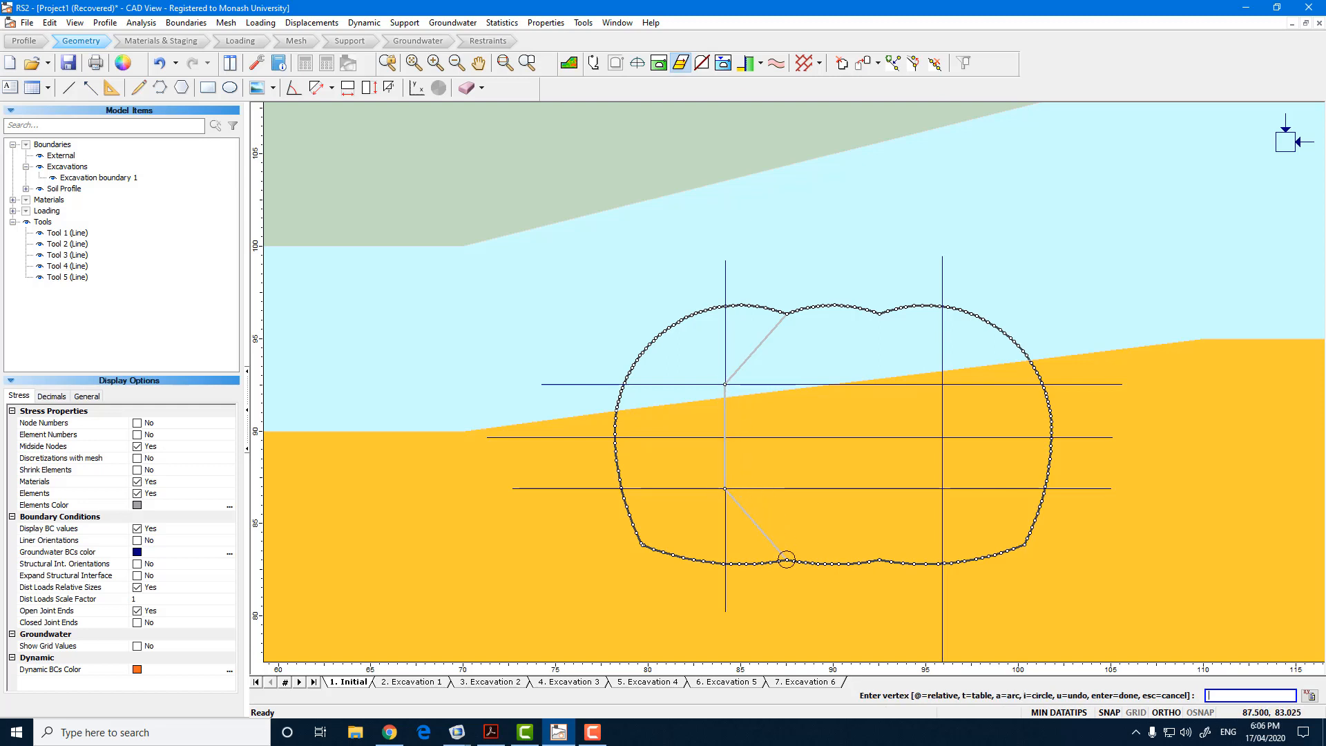
right_click(786, 559)
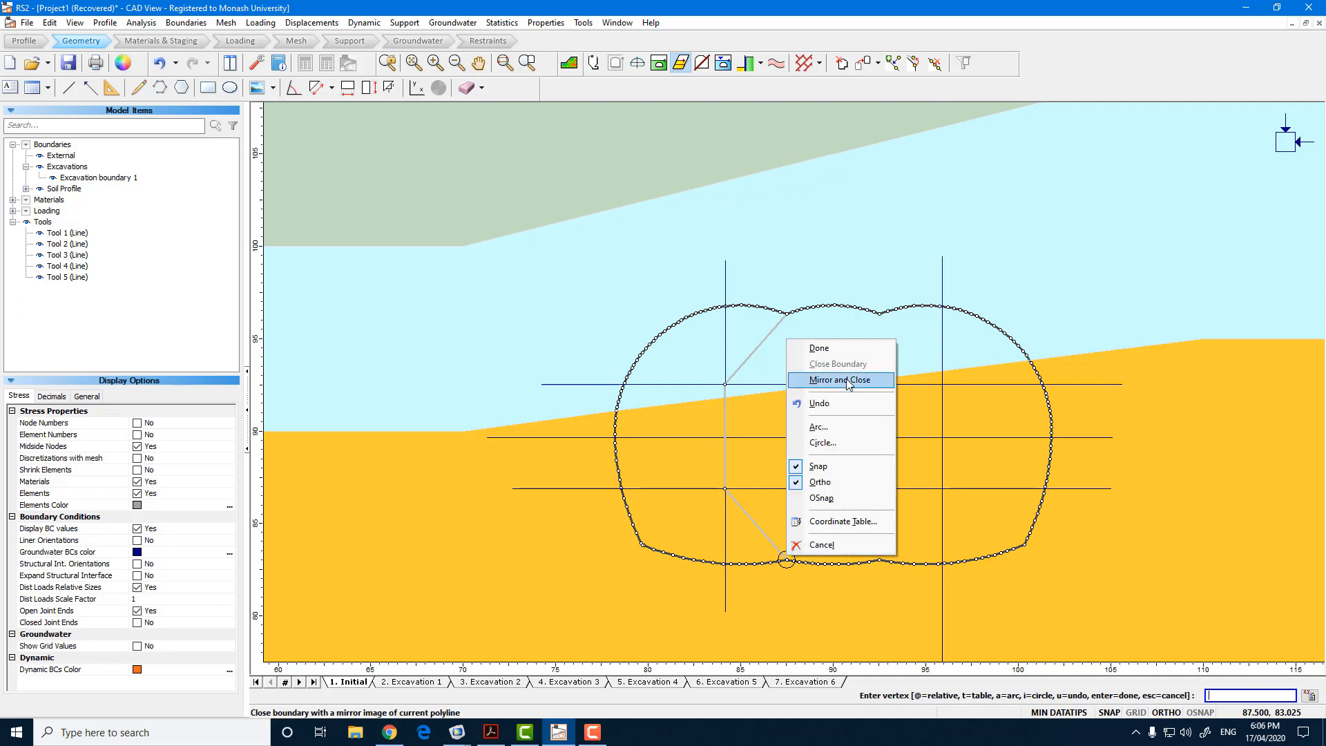
left_click(815, 344)
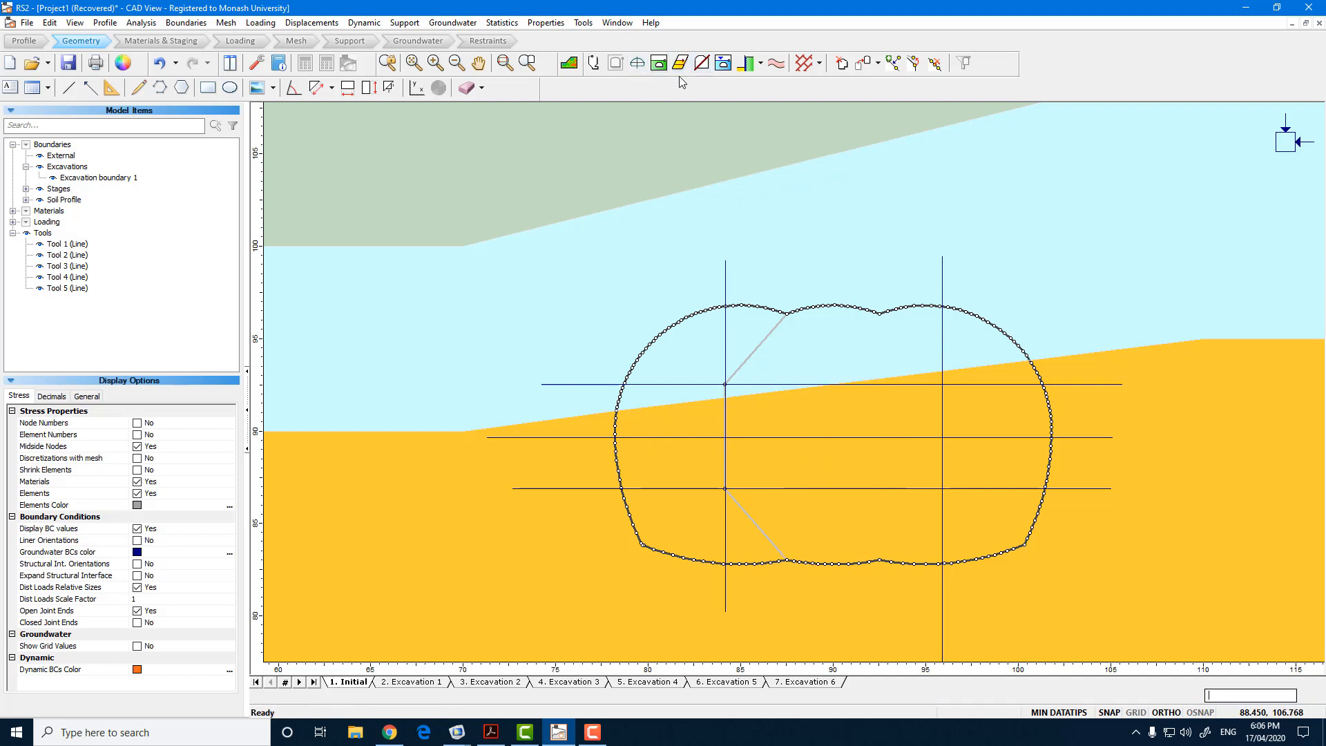
Draw a stage boundary from the tunnel's right crown notch through about (96.0, 92.5) and (96.0, 86.9) to the right invert notch.
left_click(680, 62)
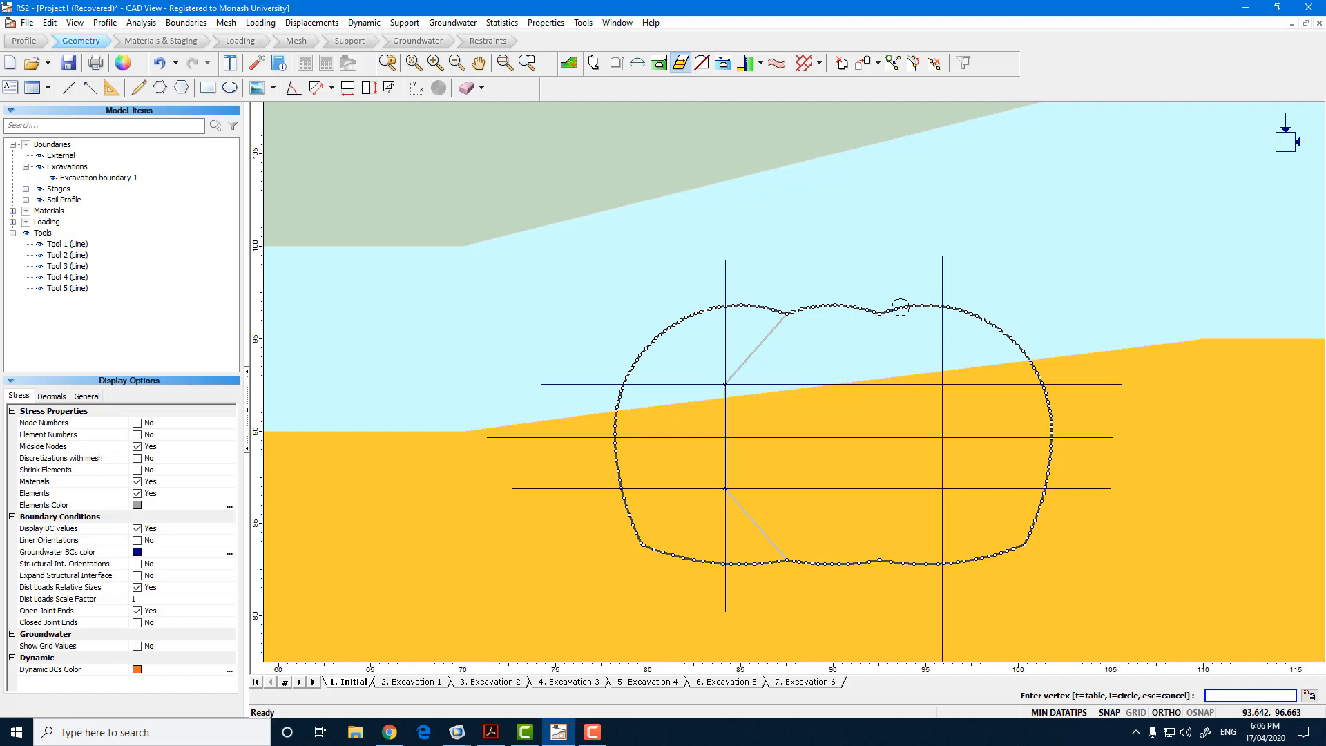
left_click(879, 310)
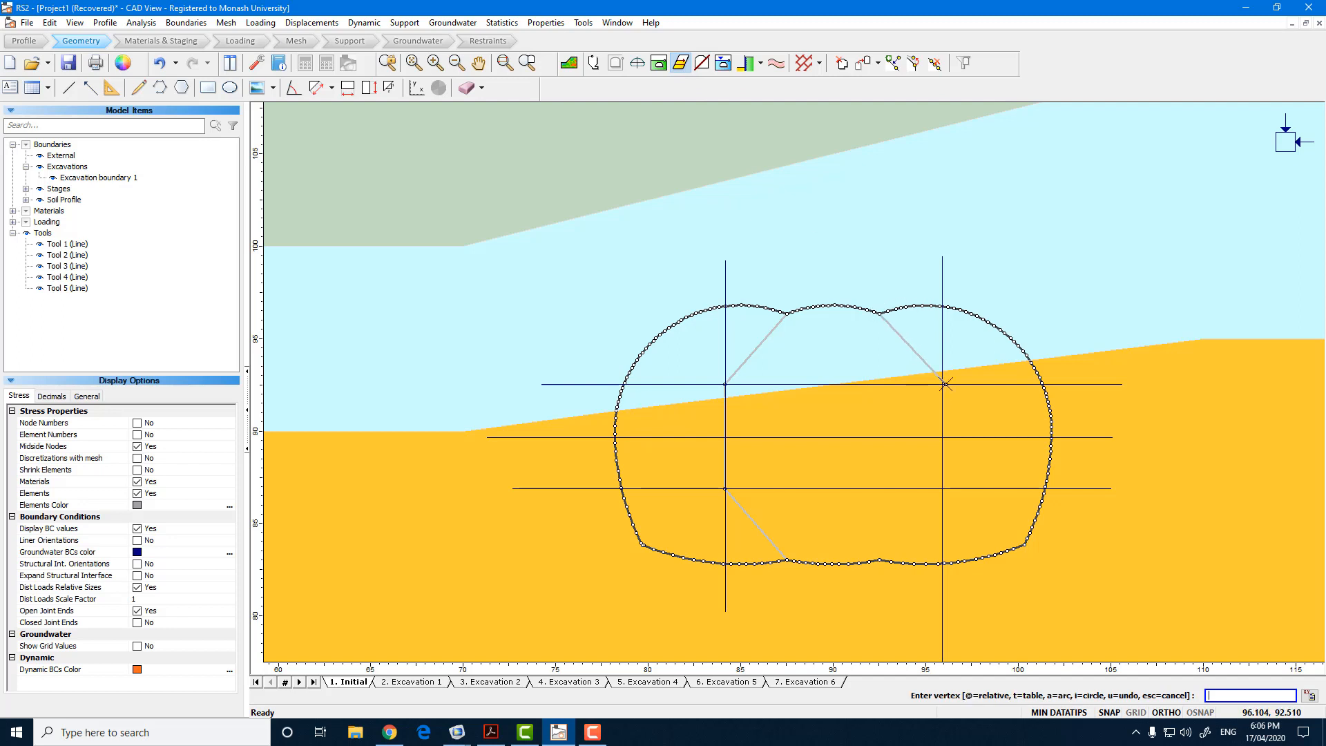
left_click(944, 384)
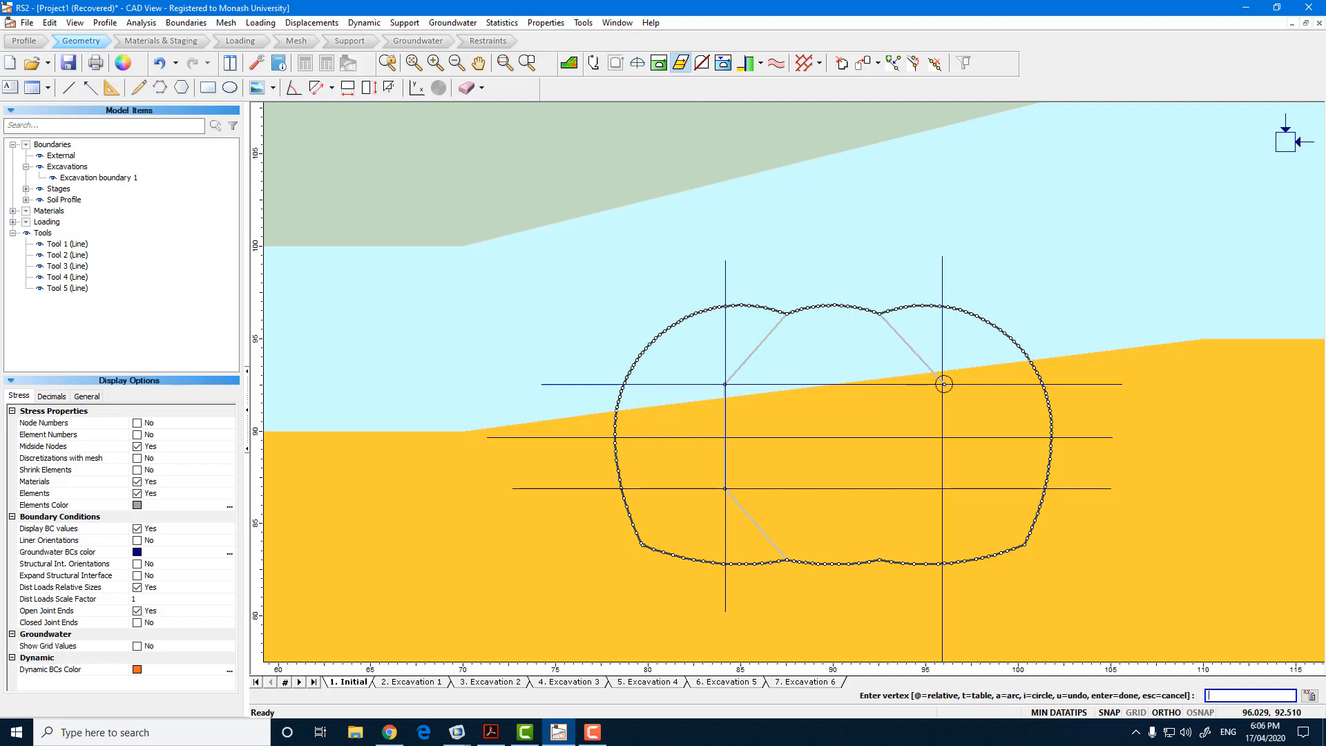
left_click(944, 488)
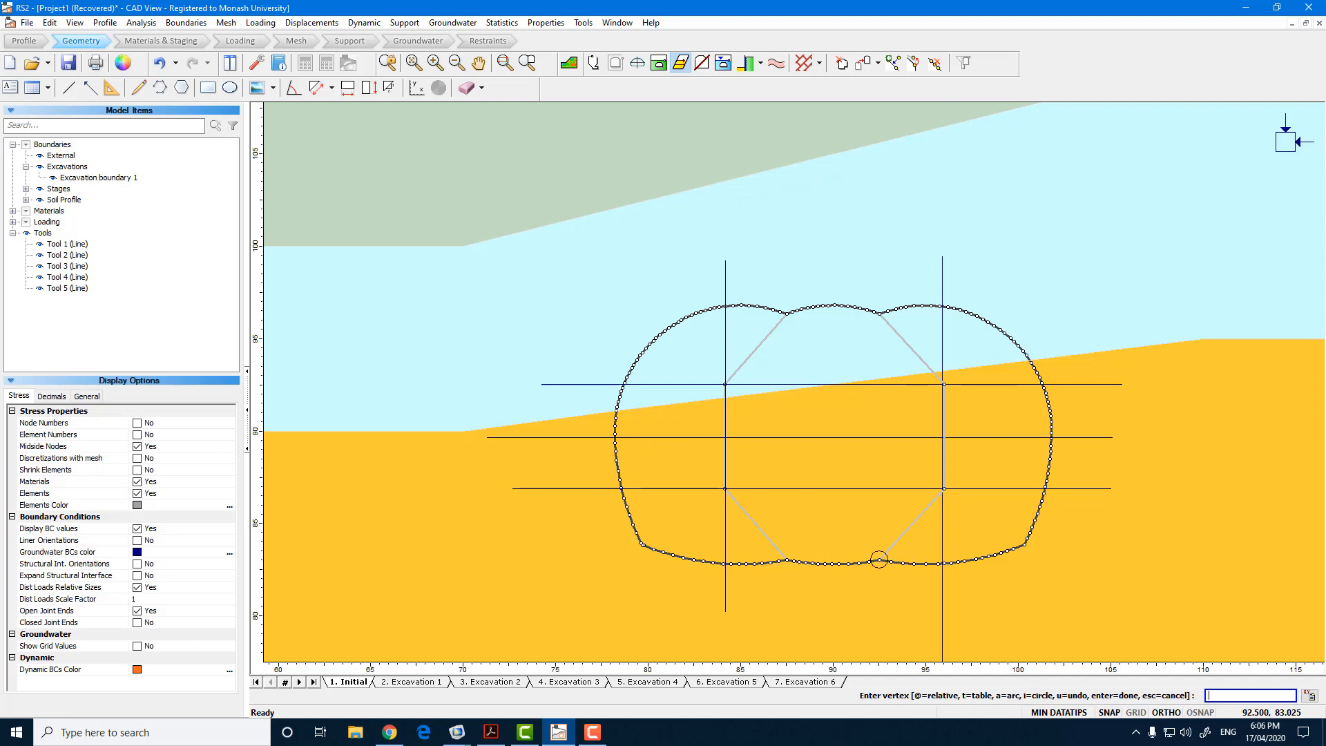
left_click(879, 560)
right_click(877, 524)
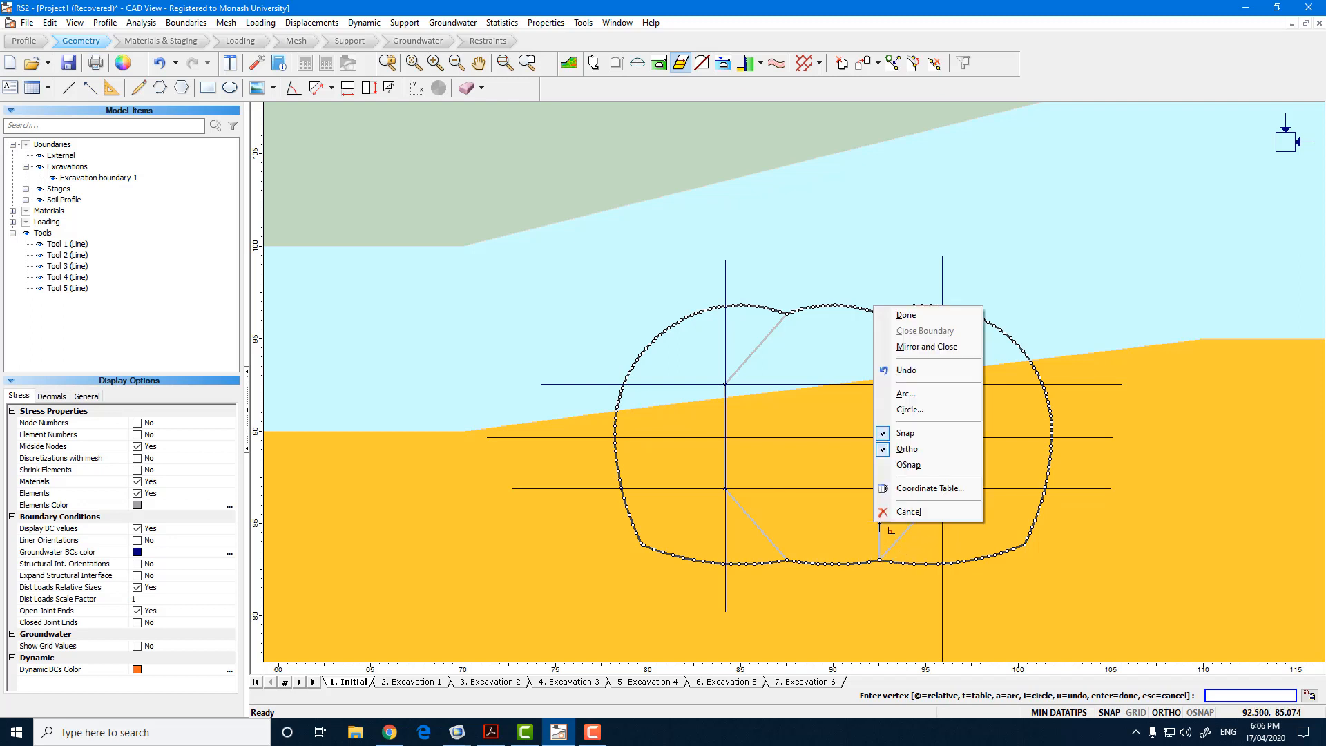
left_click(925, 330)
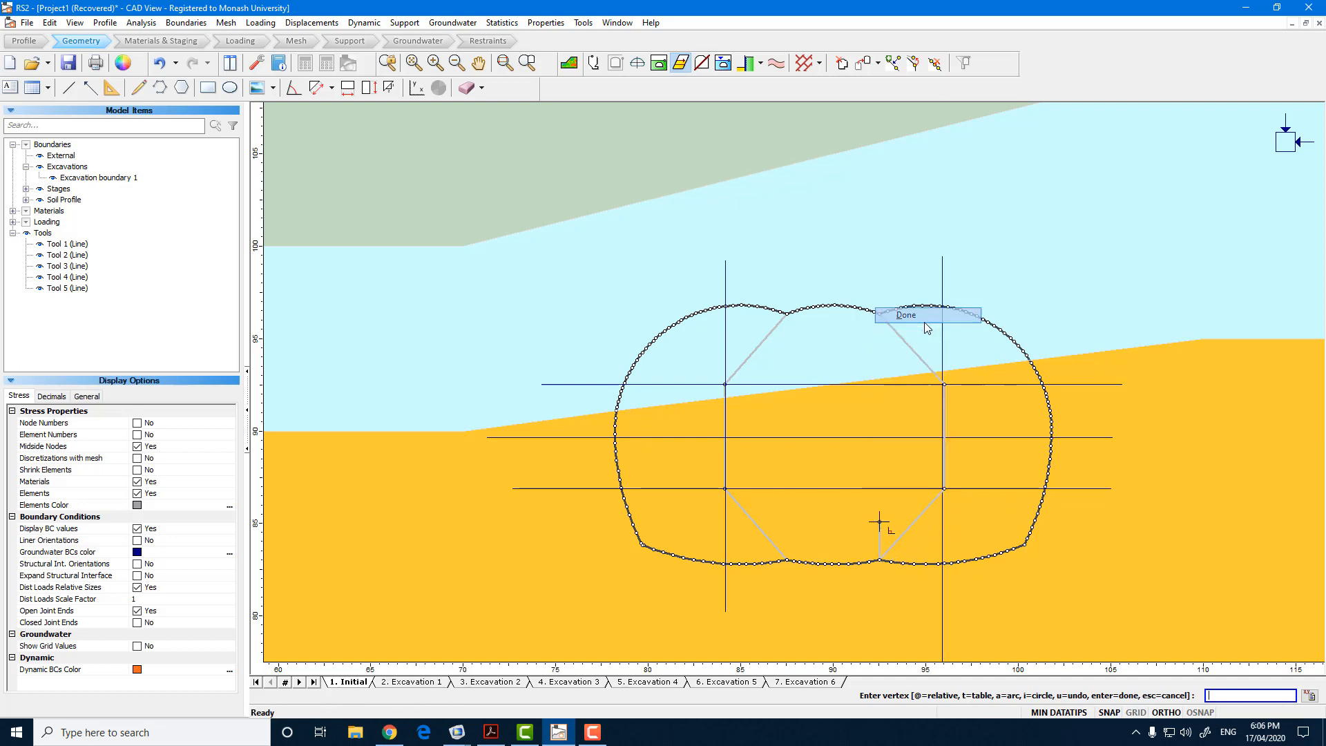
Connect the two vertical stage boundaries with horizontal stage boundaries along the guide lines at about Y = 92.5 and Y = 86.9.
left_click(680, 65)
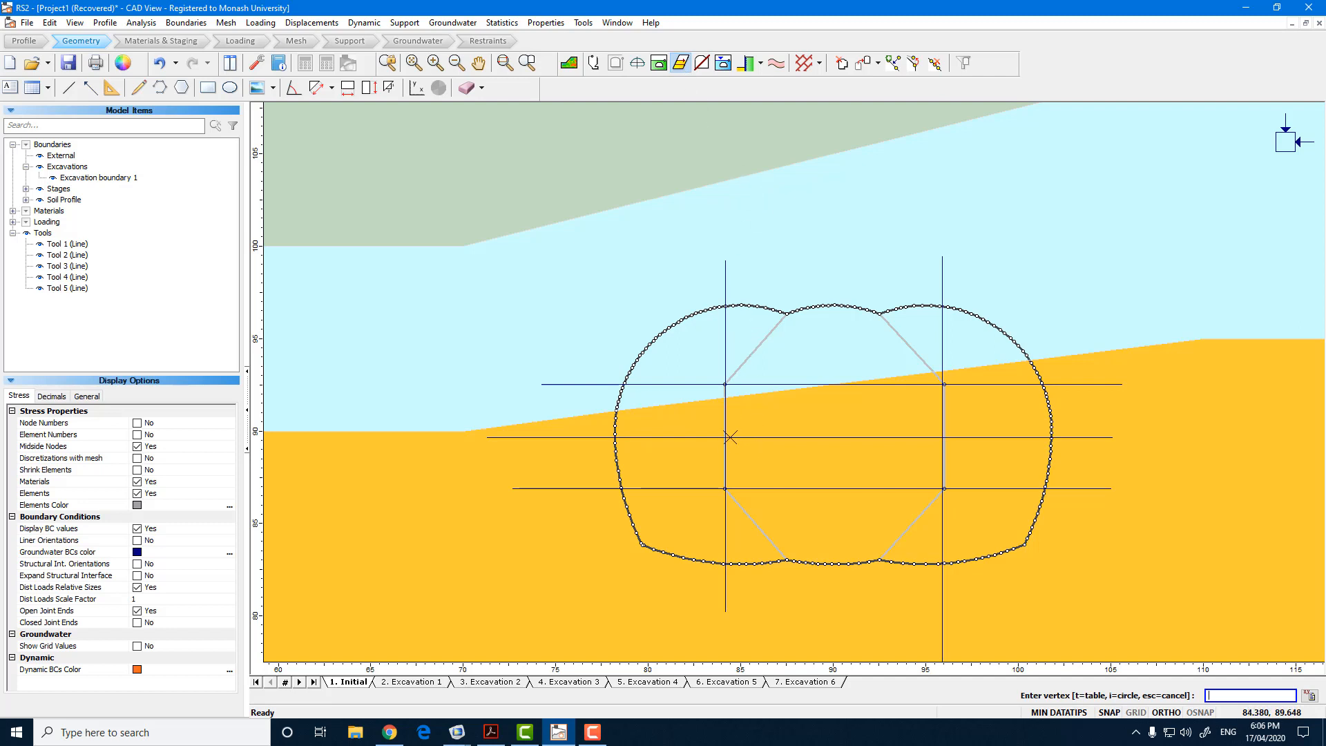
left_click(724, 384)
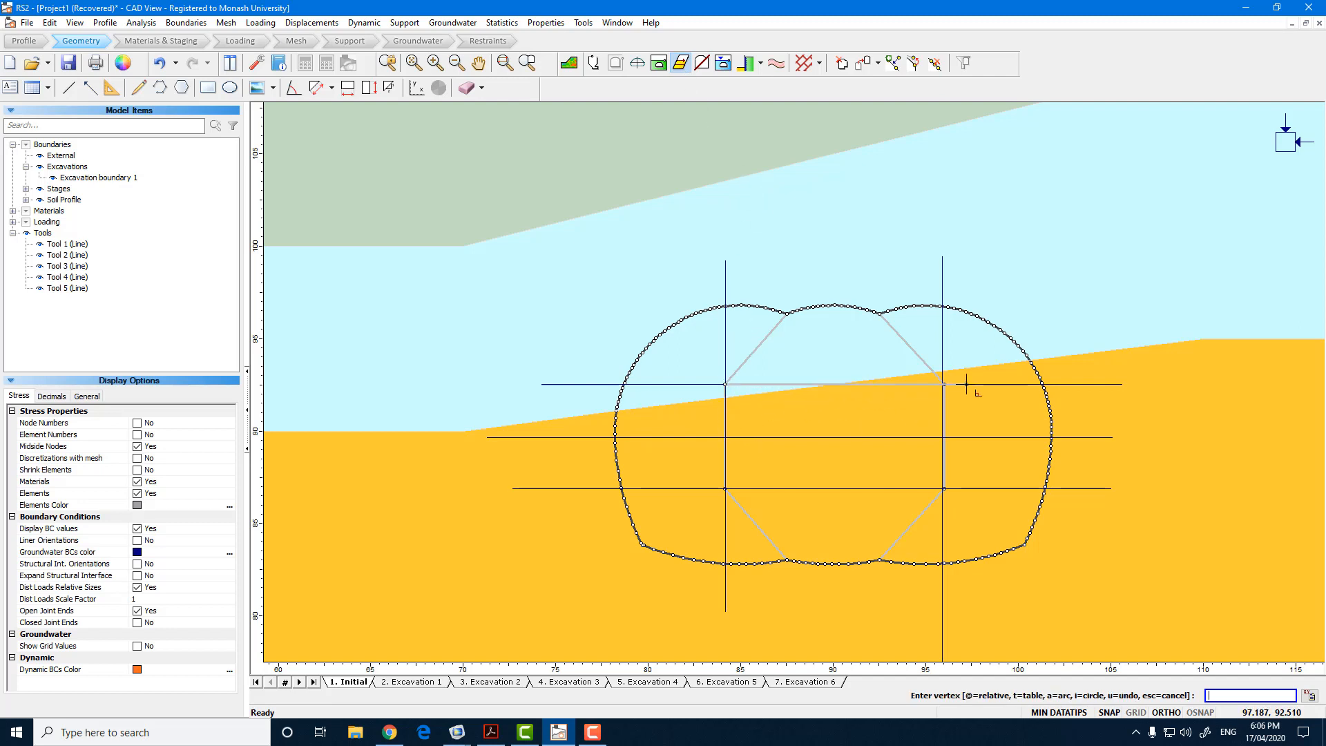
left_click(944, 384)
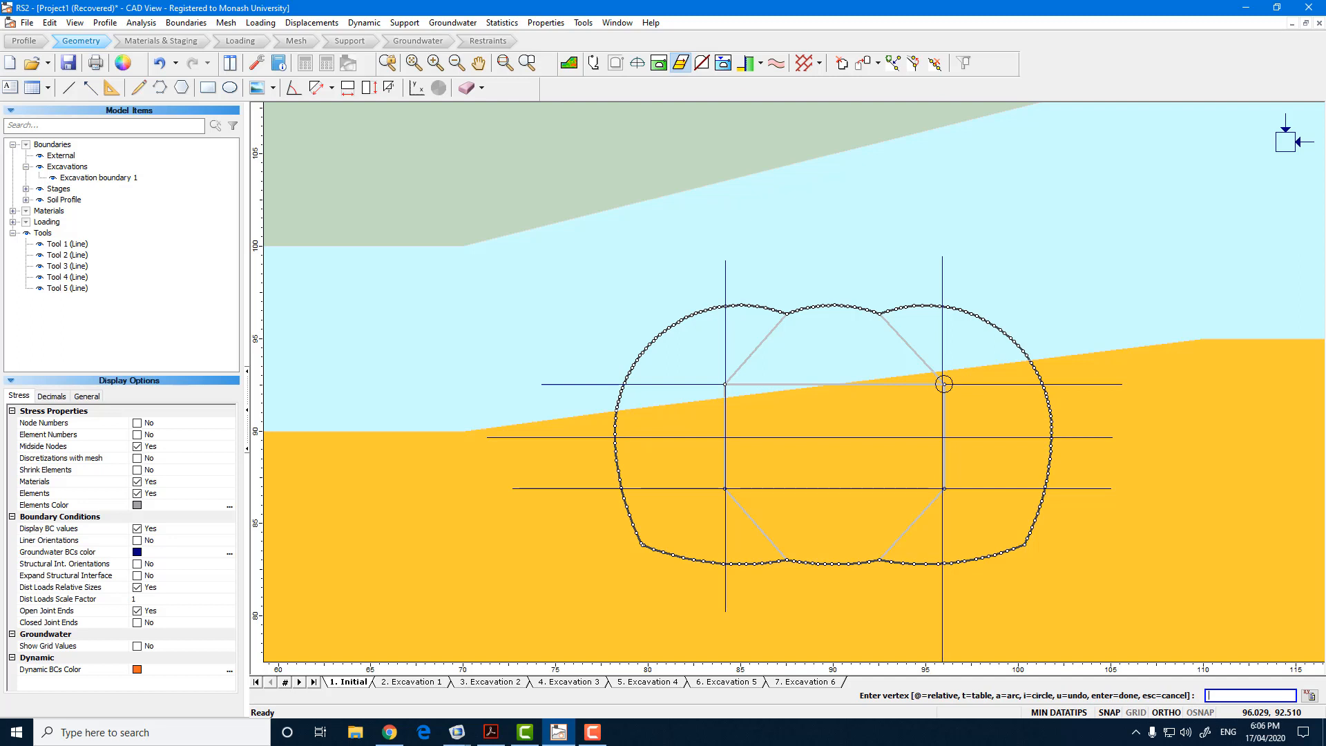
right_click(945, 384)
left_click(964, 388)
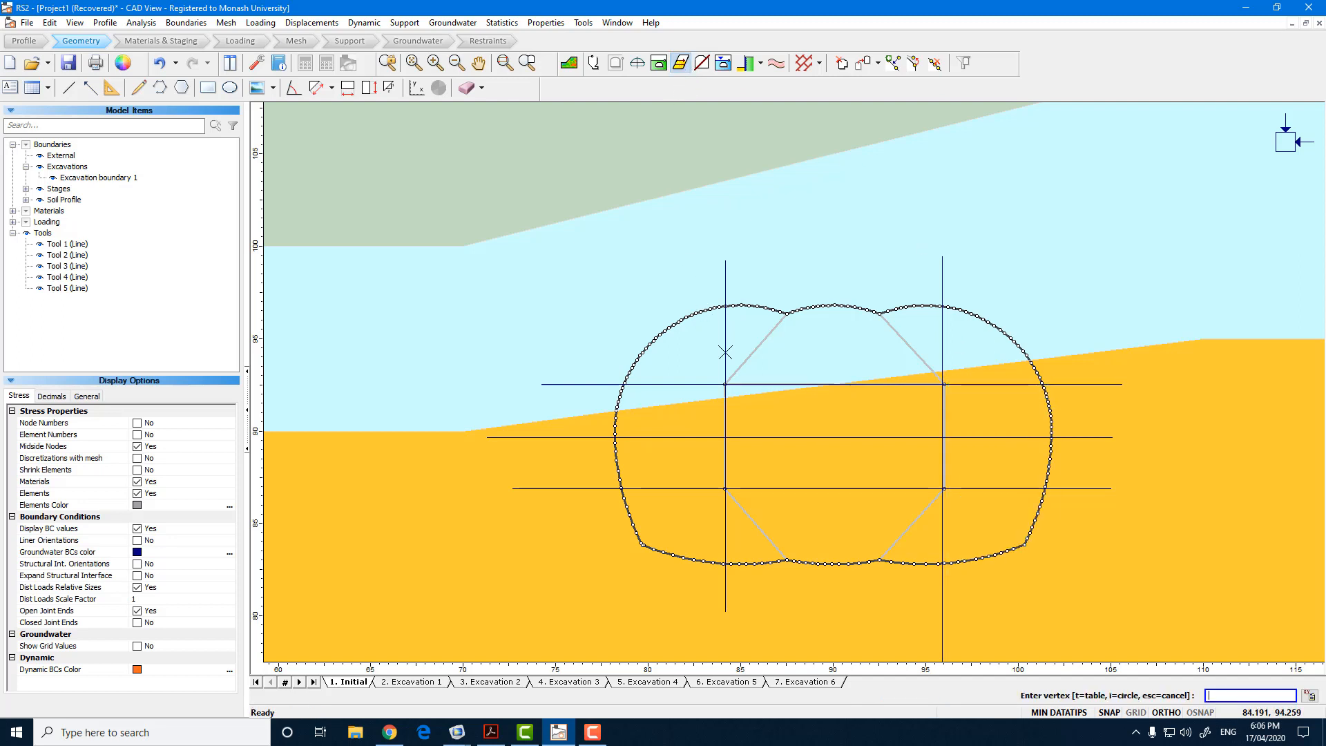
left_click(725, 488)
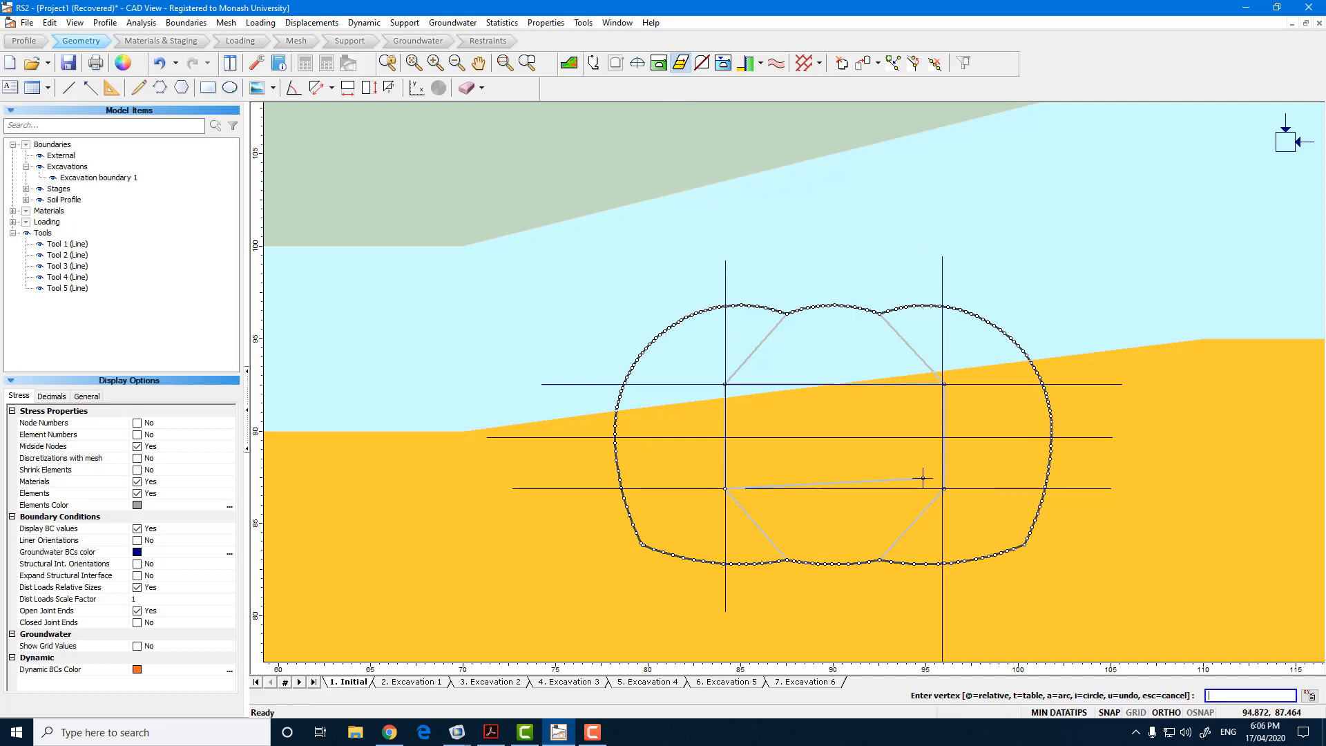
left_click(944, 488)
right_click(925, 448)
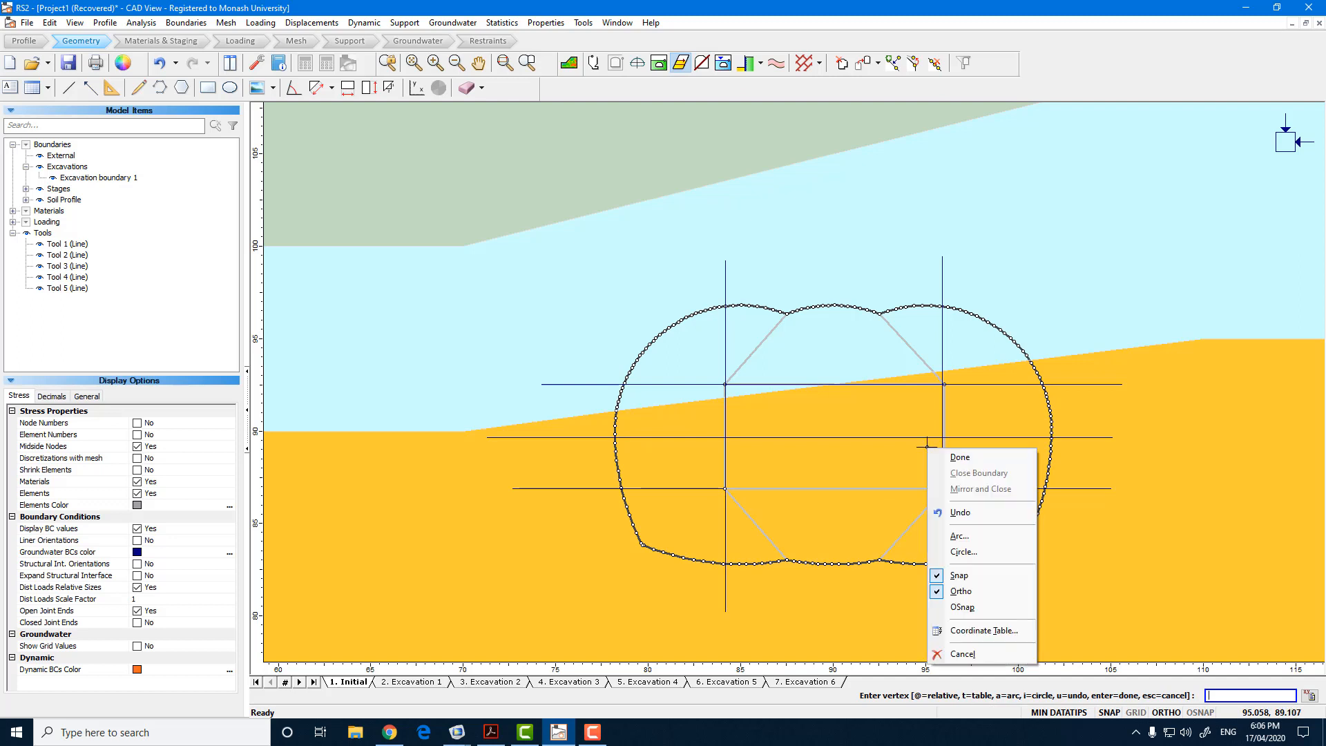
left_click(945, 457)
Draw horizontal stage boundaries along the middle guide line, at about Y = 89.7, from each vertical stage boundary out to the tunnel's side wall.
left_click(680, 63)
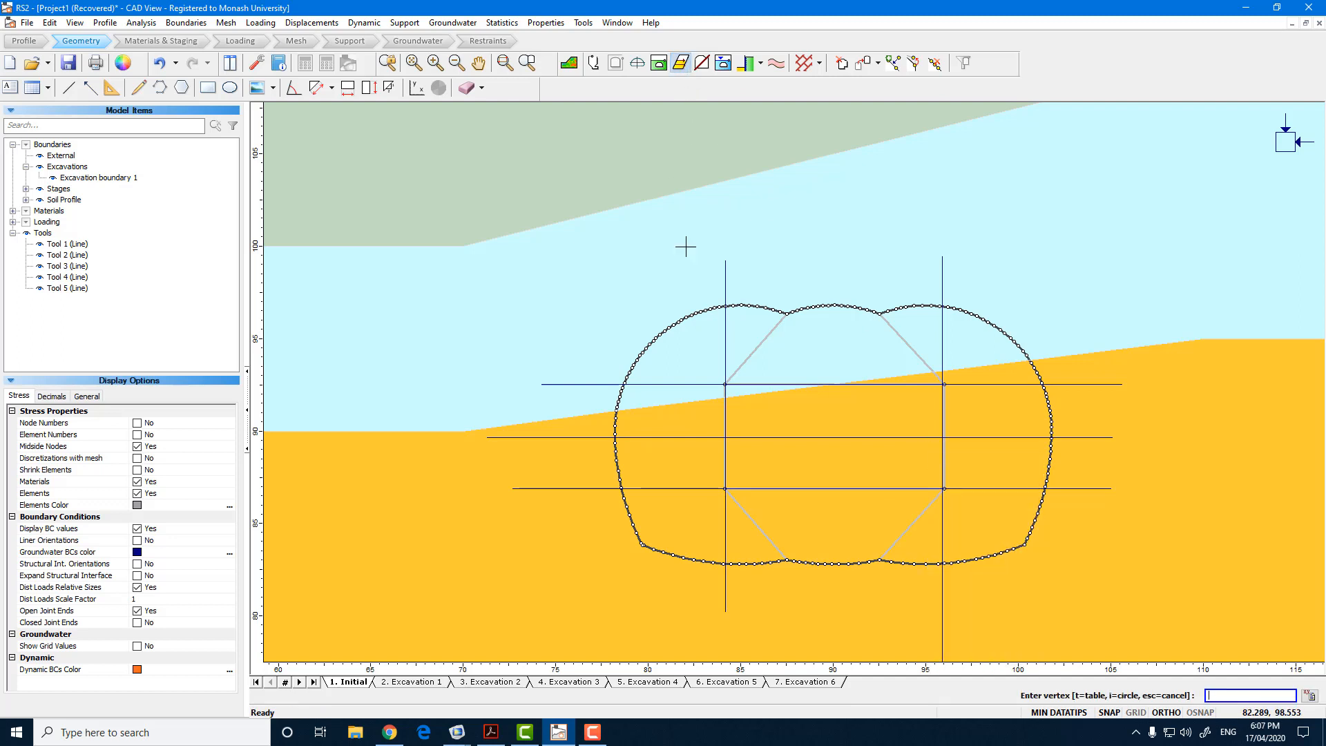
left_click(725, 437)
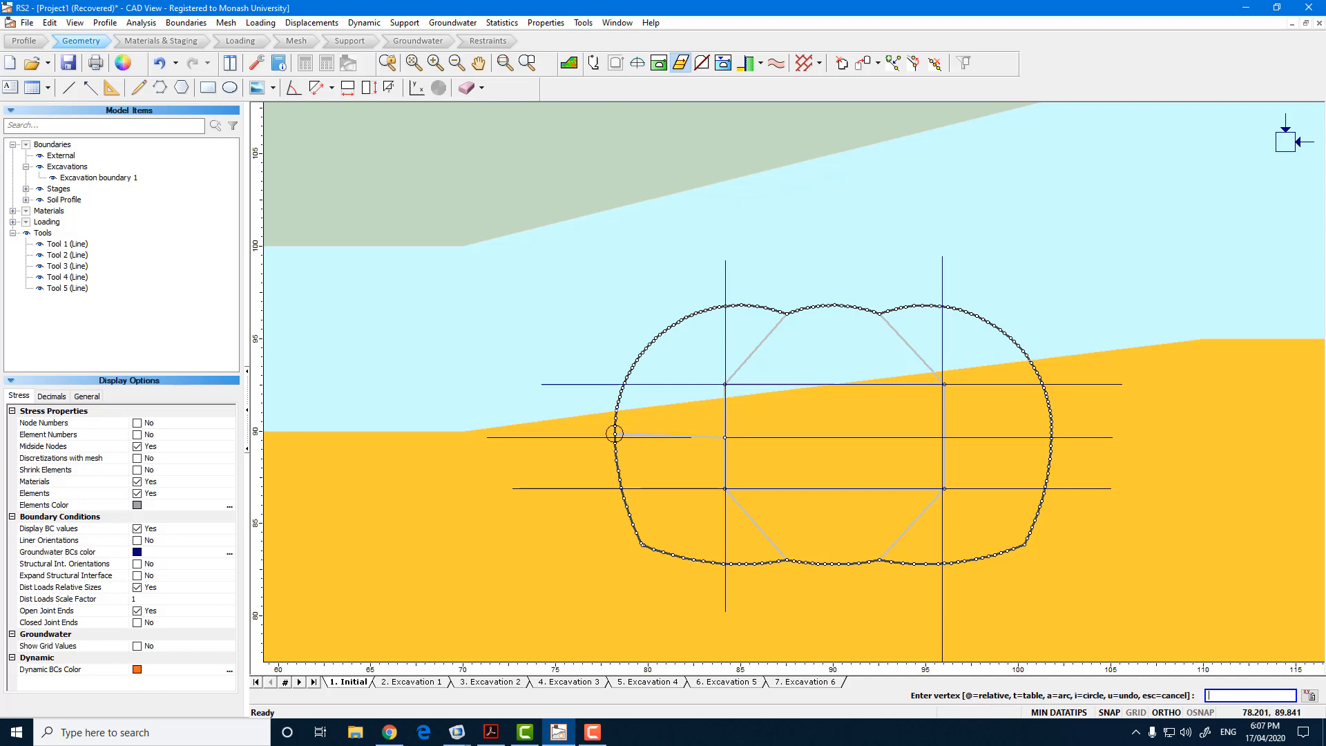
left_click(615, 433)
right_click(618, 435)
left_click(646, 446)
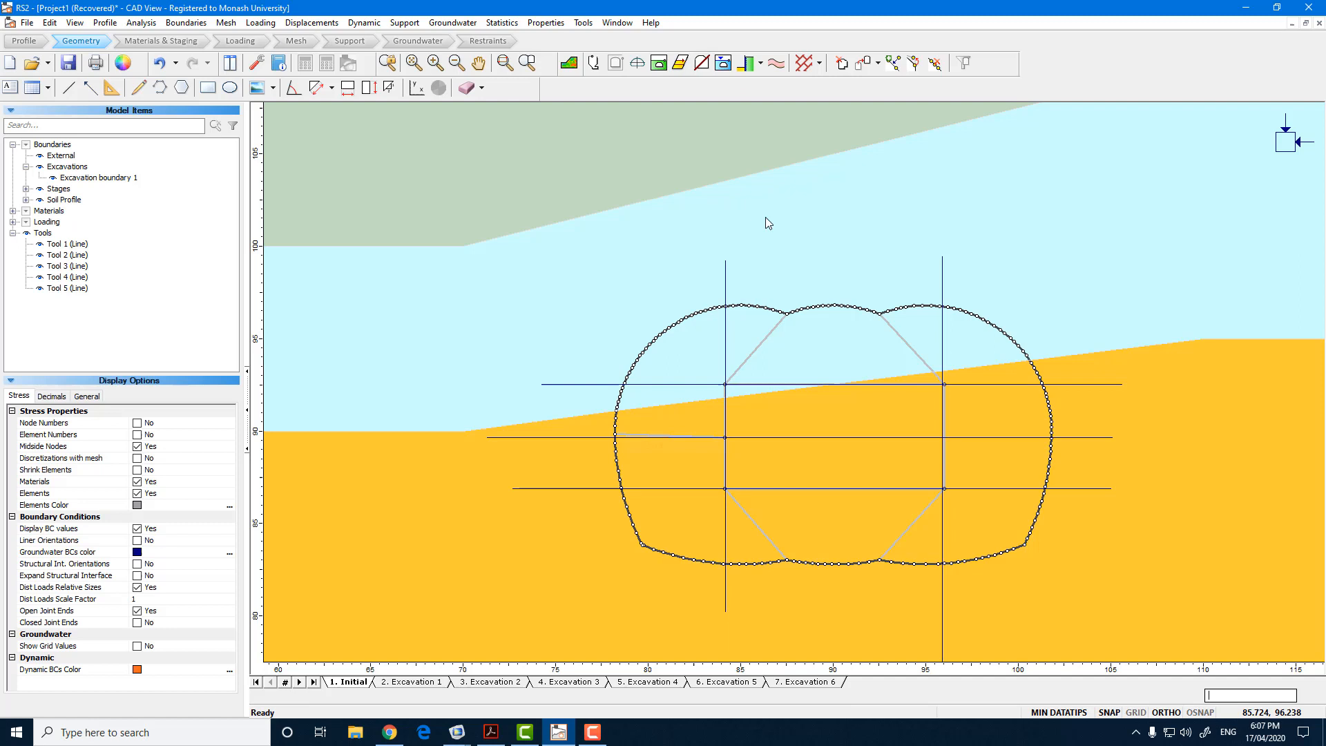
left_click(680, 62)
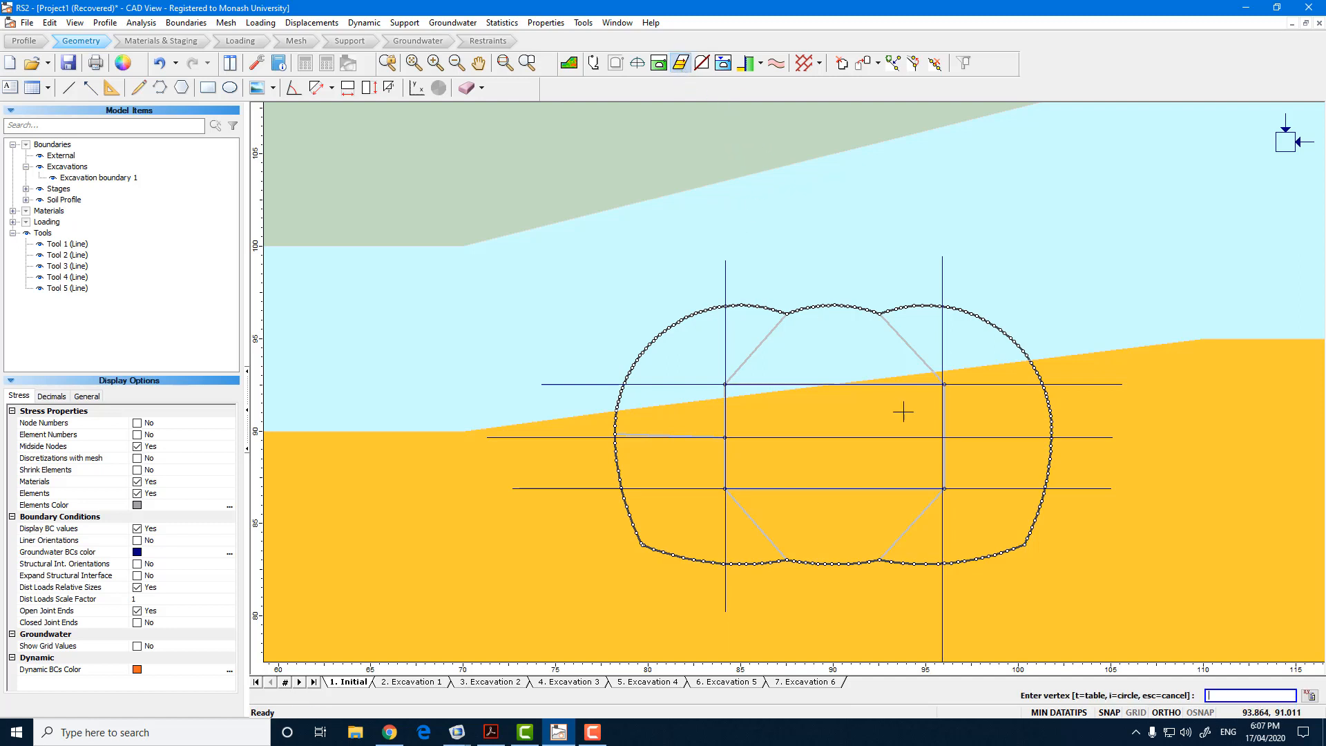
left_click(944, 438)
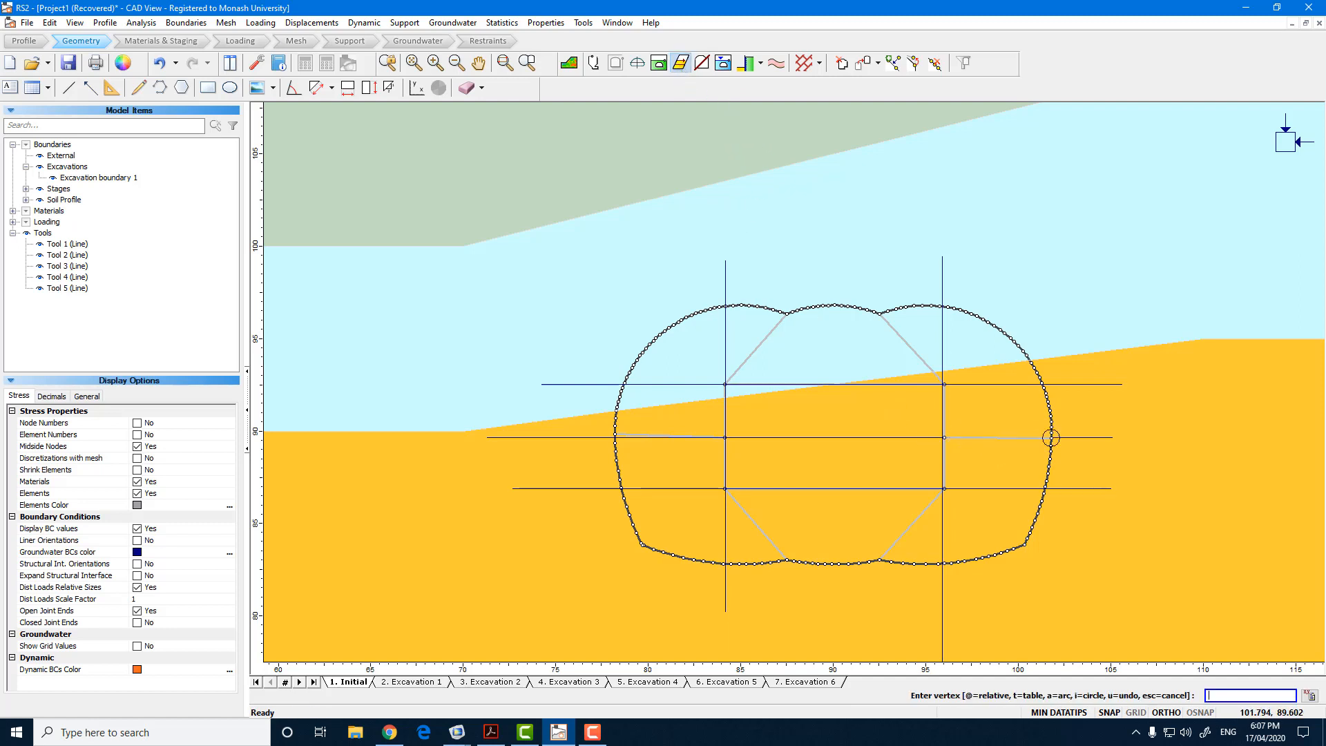
right_click(1050, 438)
key("Escape")
Delete the two vertical and three horizontal guide lines across the tunnel.
middle_click(918, 453)
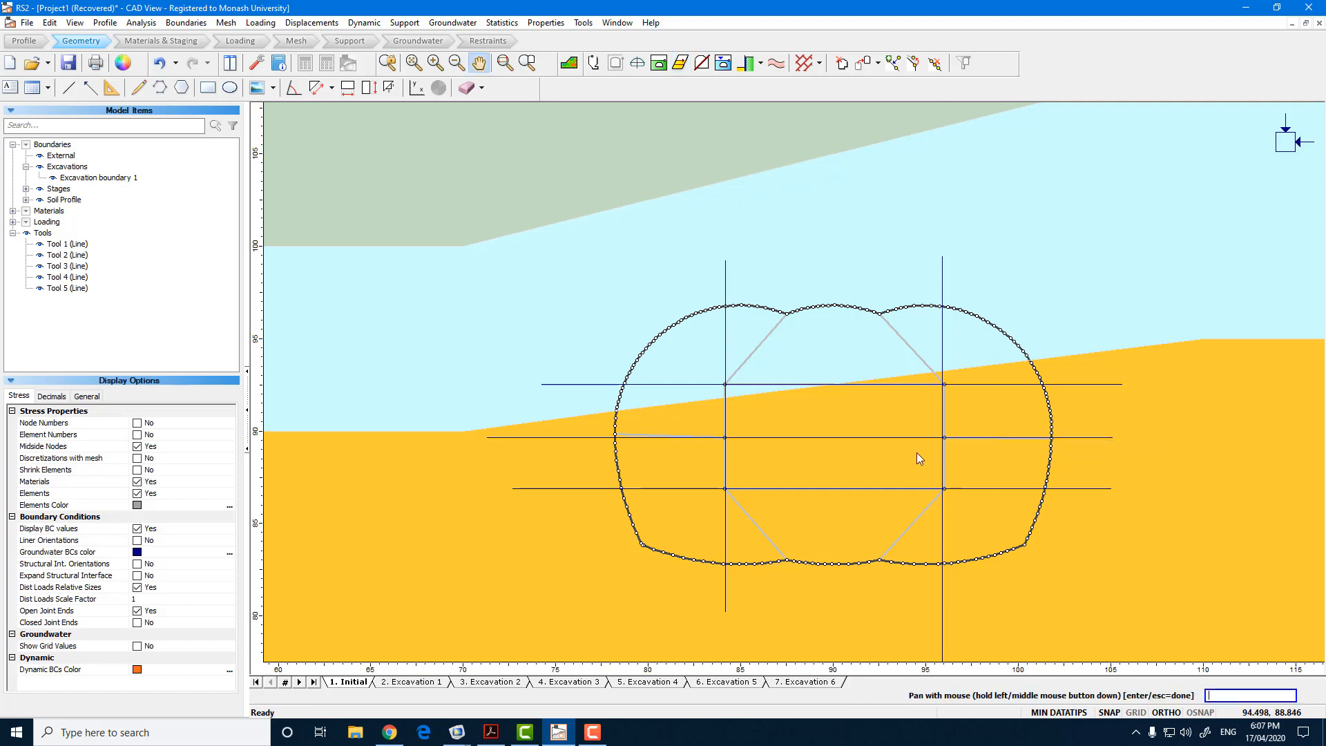
scroll(917, 453, "down", 2)
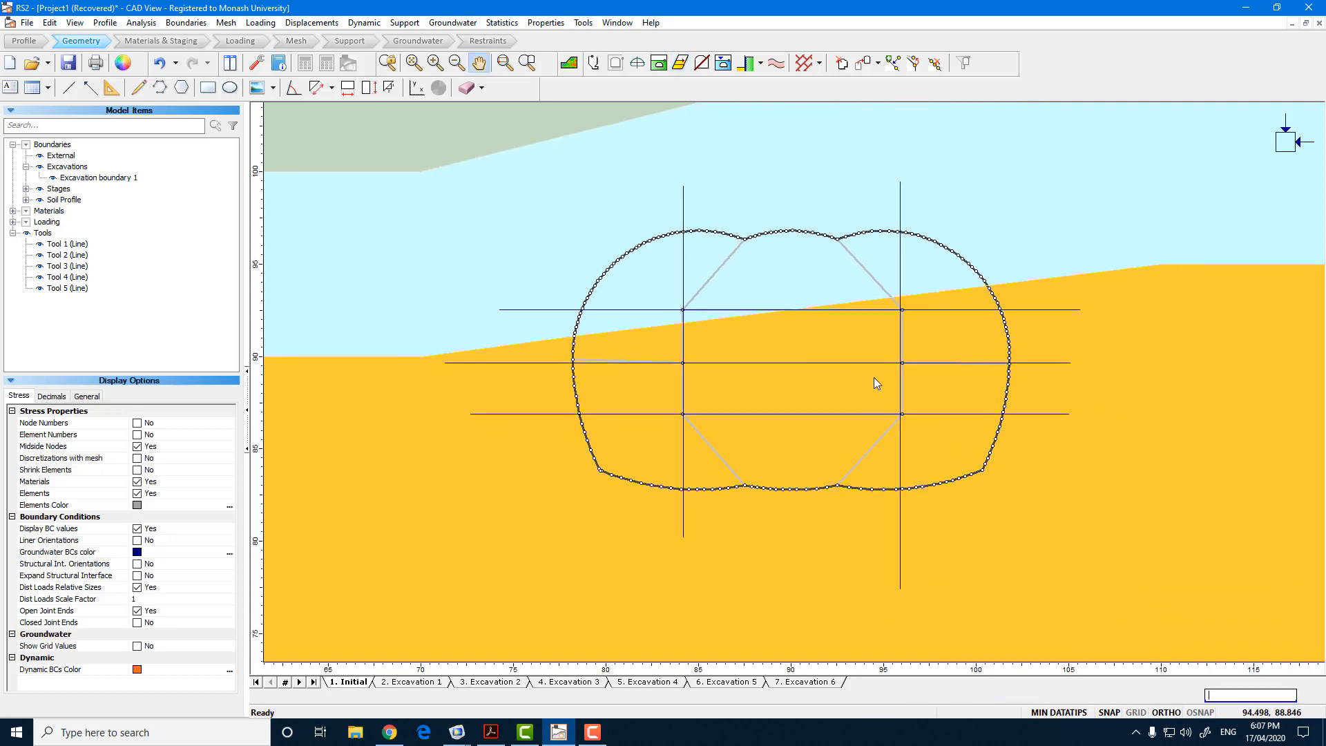
scroll(915, 252, "down", 1)
left_click(898, 232)
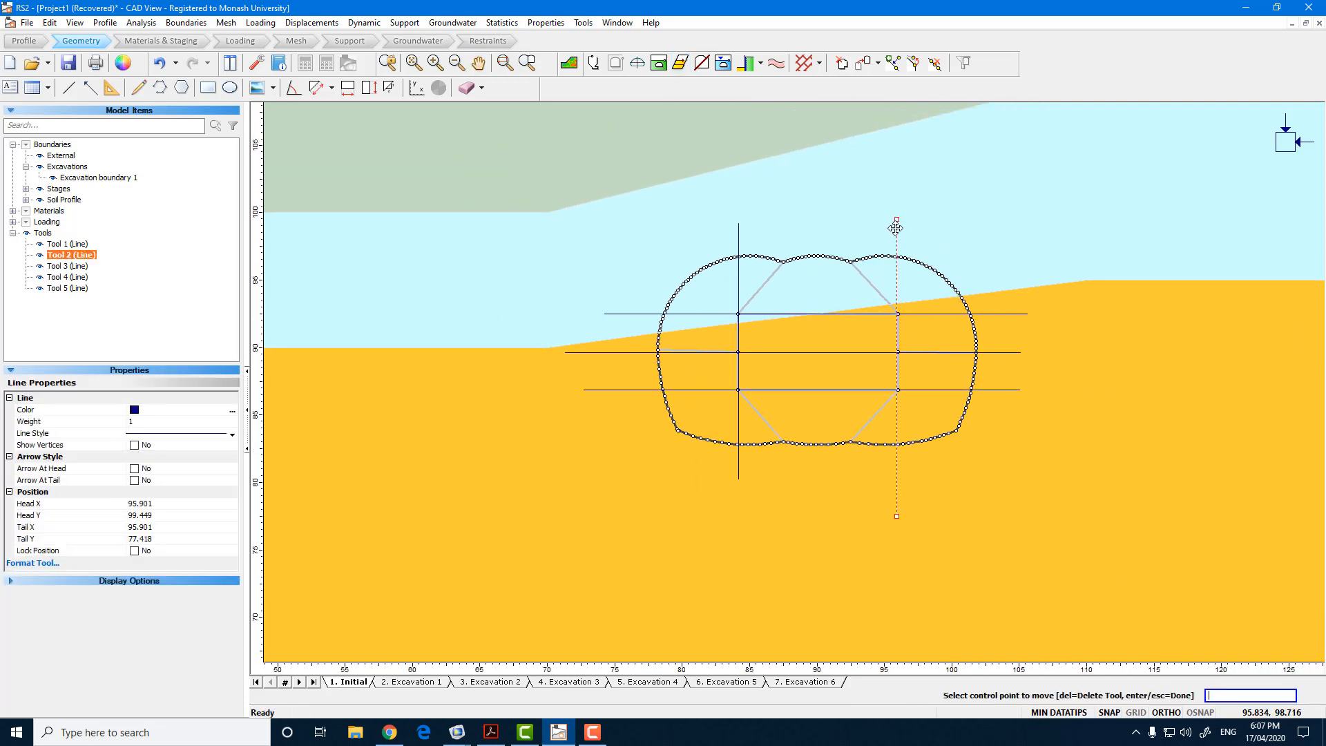
key("Delete")
left_click(739, 230)
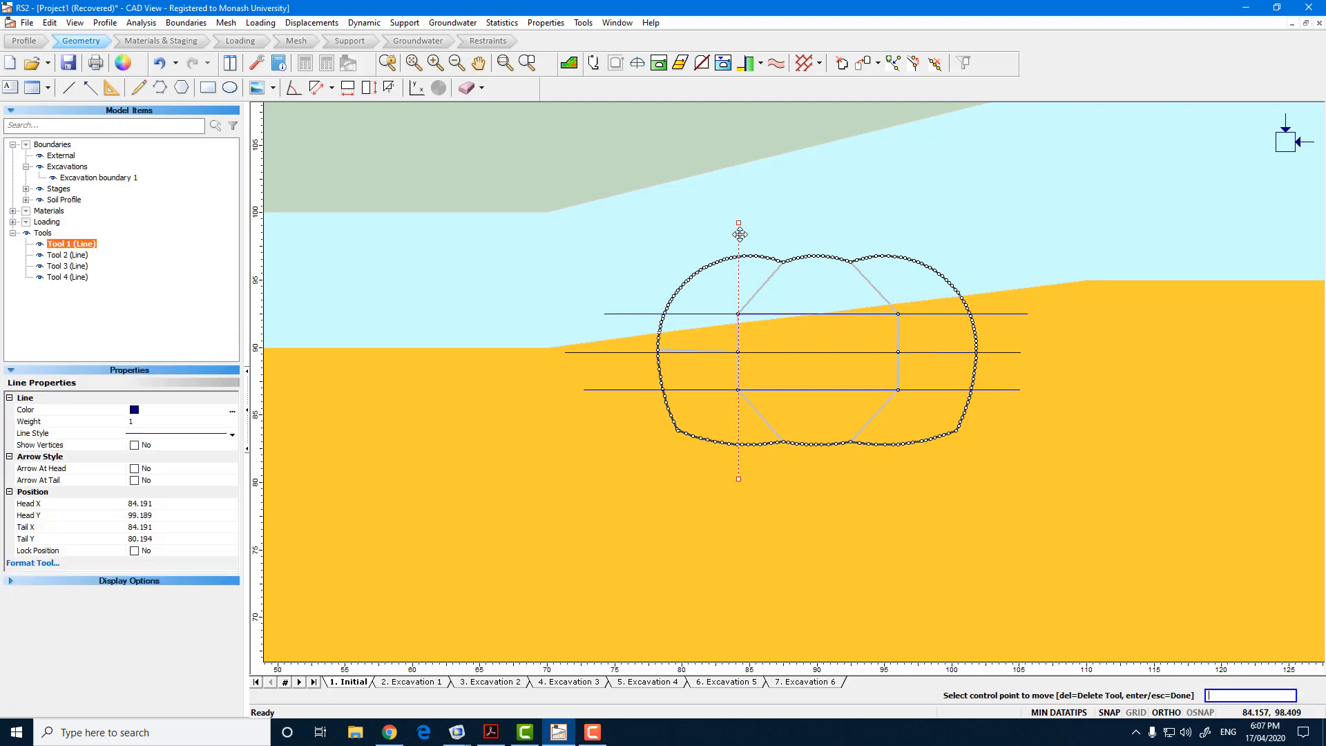
key("Delete")
left_click(645, 314)
key("Delete")
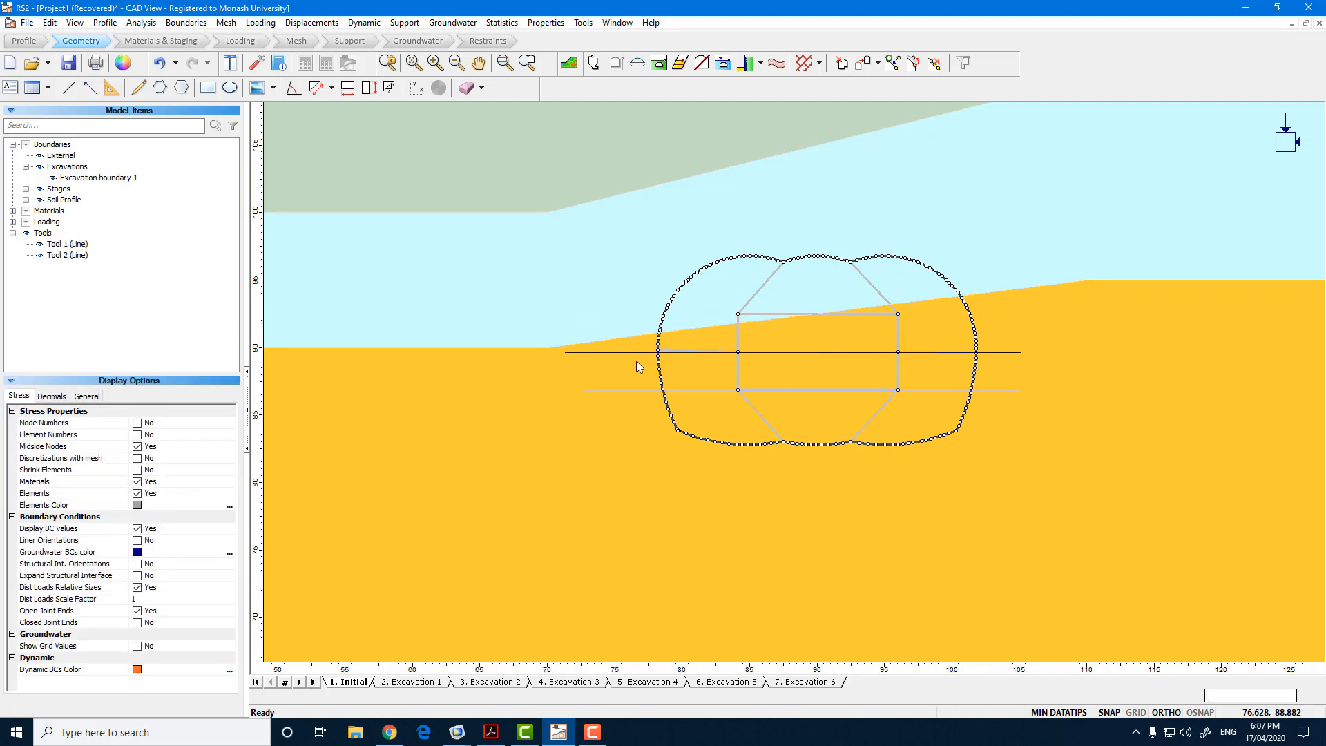
left_click(638, 353)
key("Delete")
left_click(631, 390)
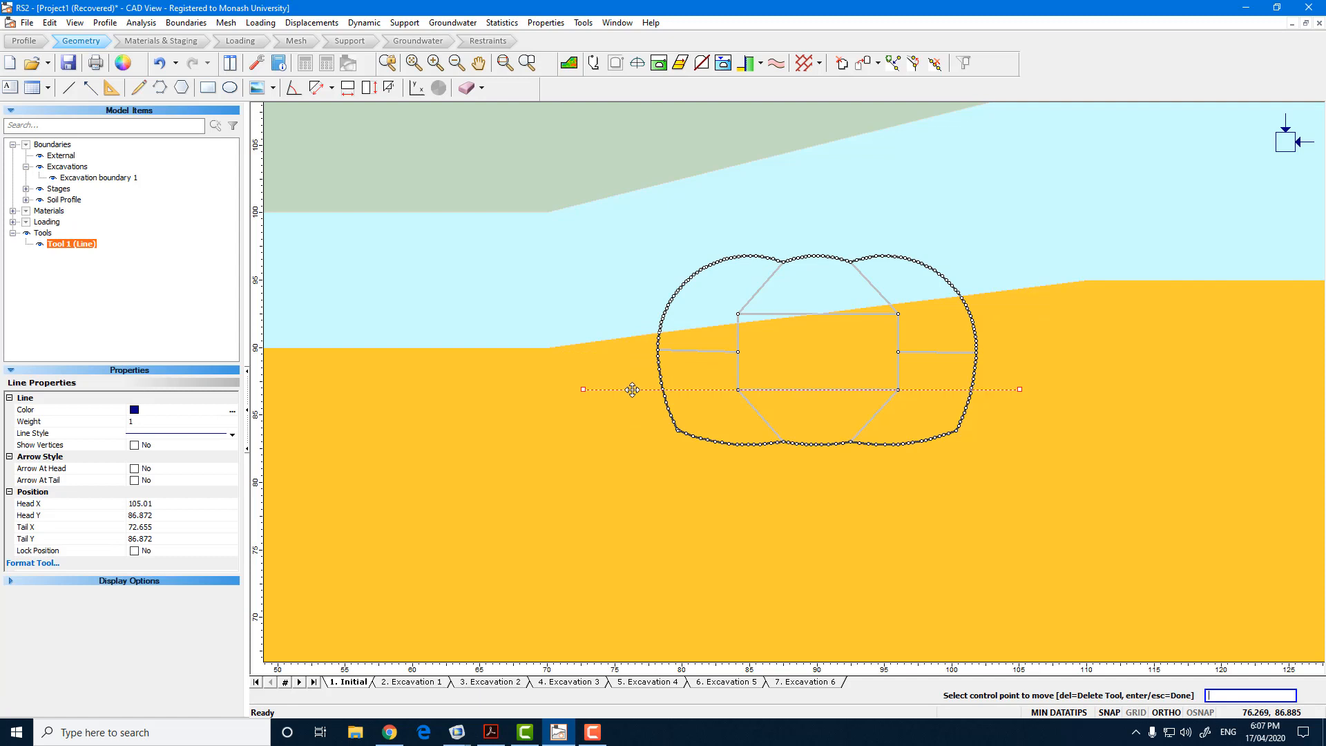
key("Delete")
scroll(847, 383, "down", 2)
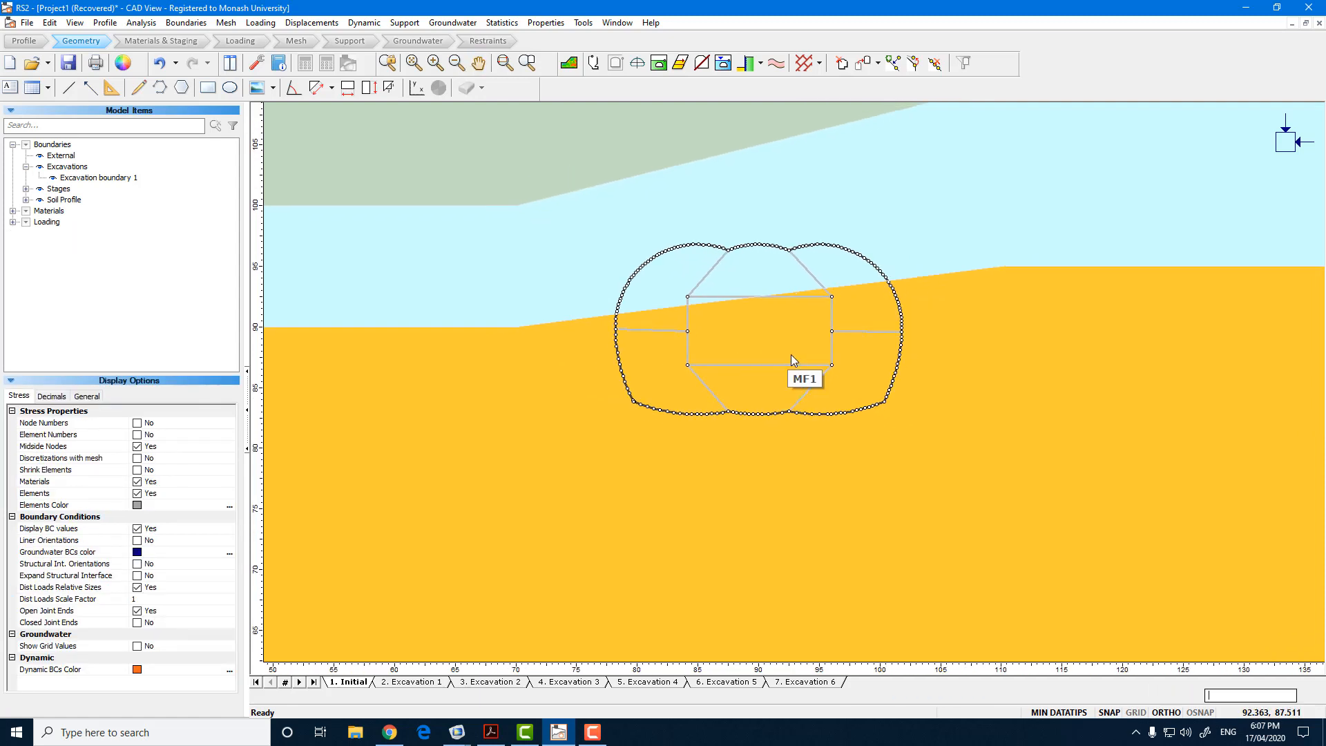
scroll(774, 333, "down", 2)
scroll(782, 329, "down", 1)
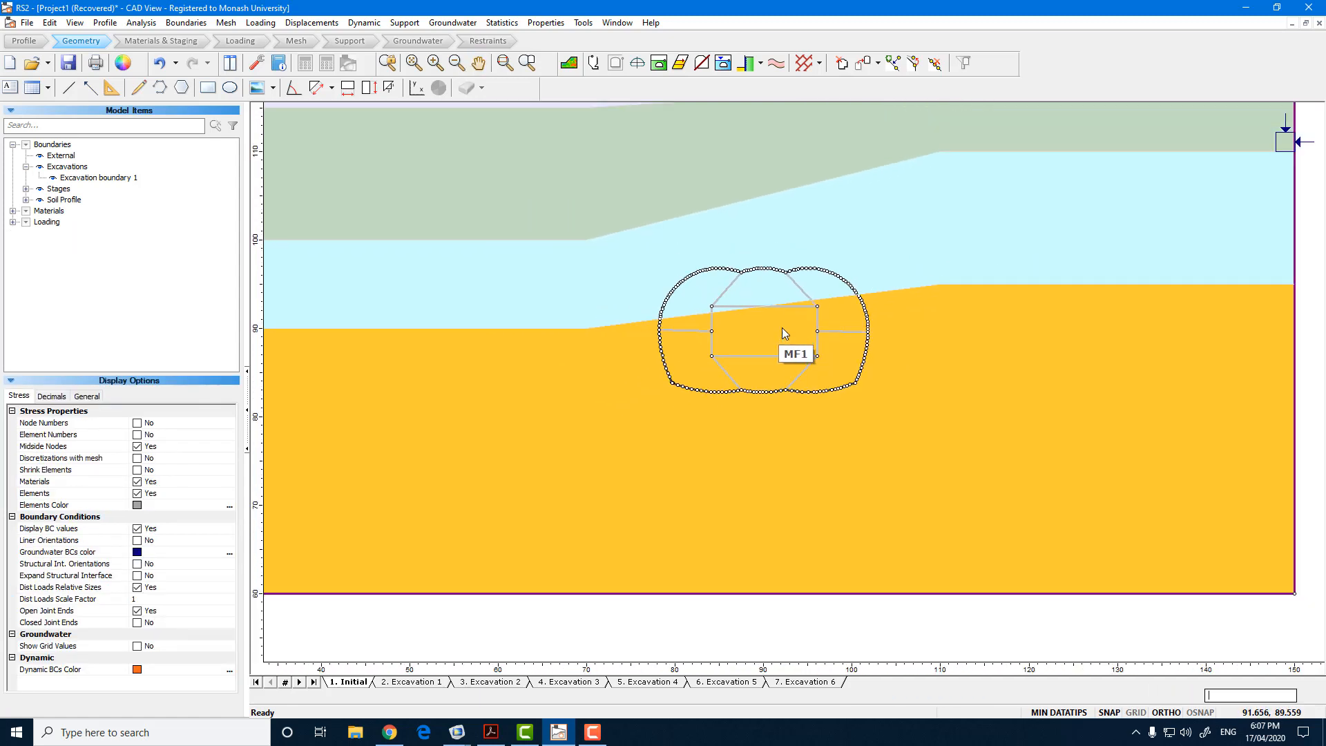
left_click_drag(782, 327, 807, 353)
key("F2")
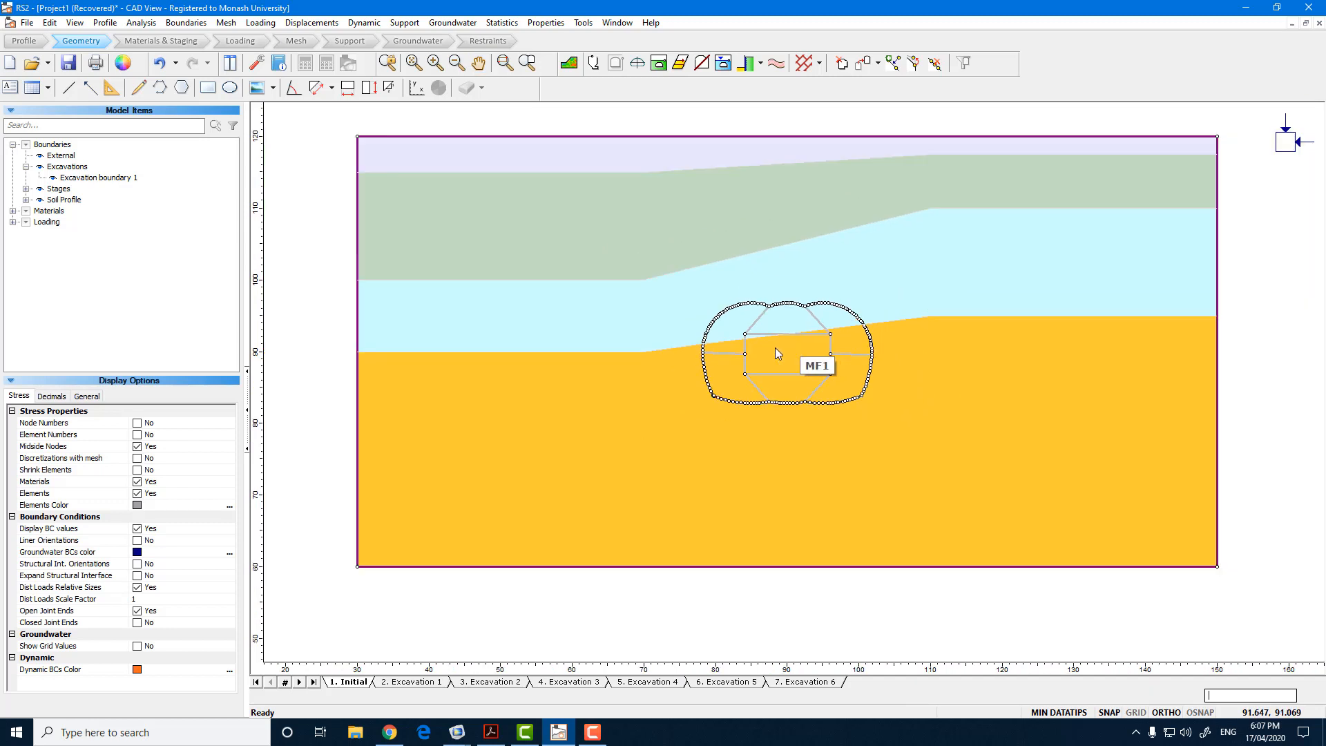
left_click_drag(796, 353, 795, 360)
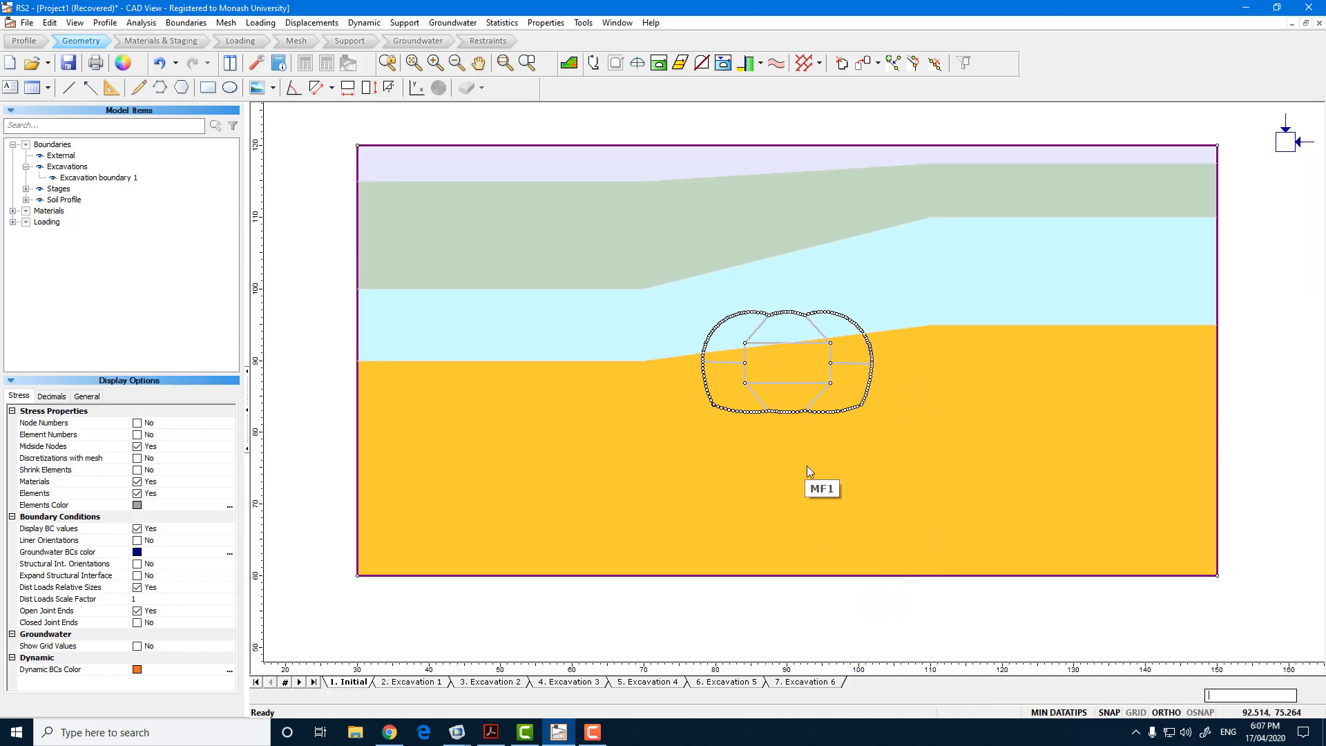
scroll(782, 467, "up", 1)
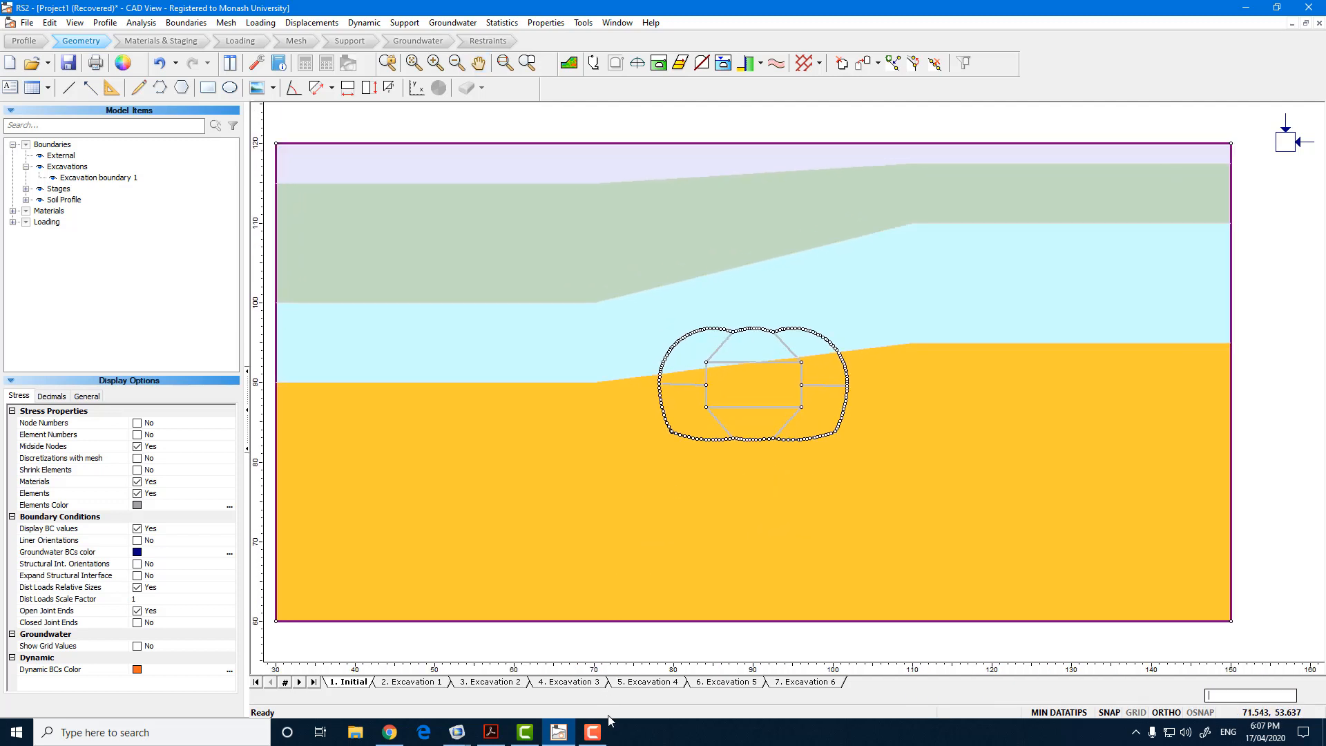
left_click(596, 731)
left_click(1258, 670)
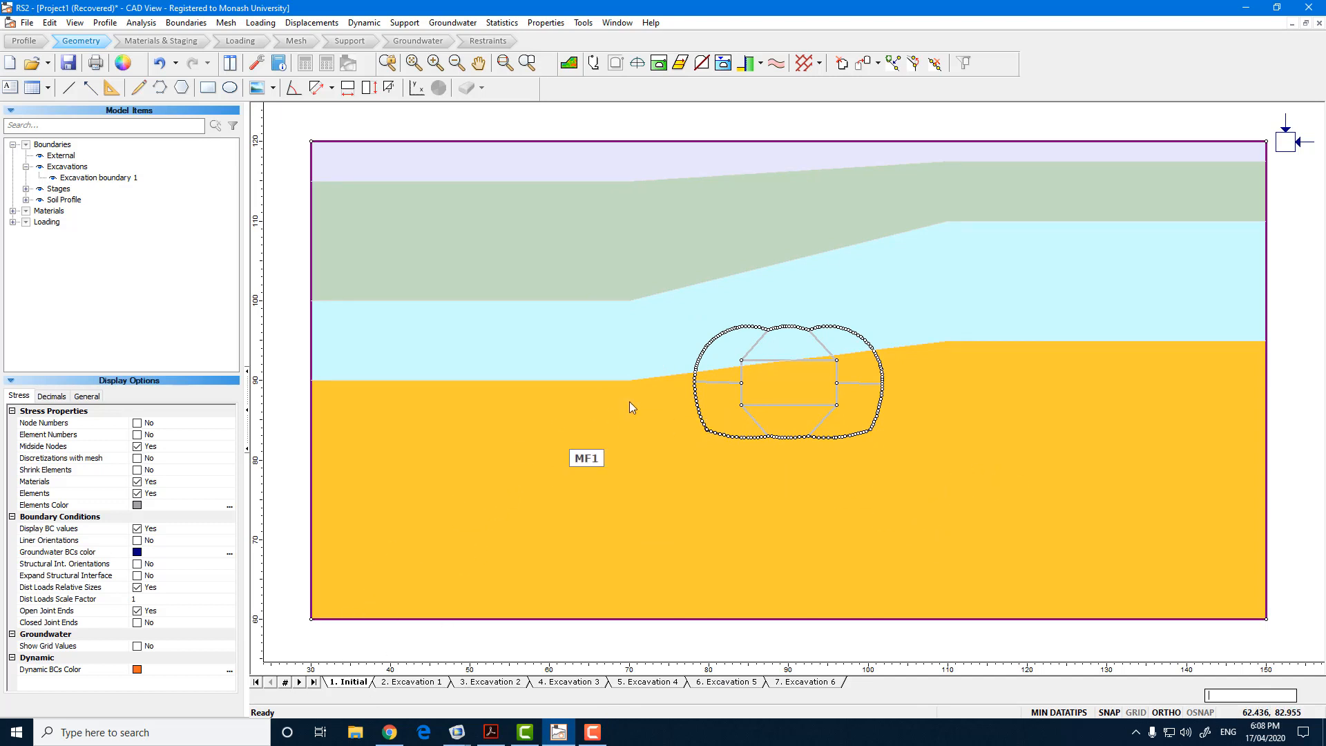
left_click_drag(756, 416, 750, 408)
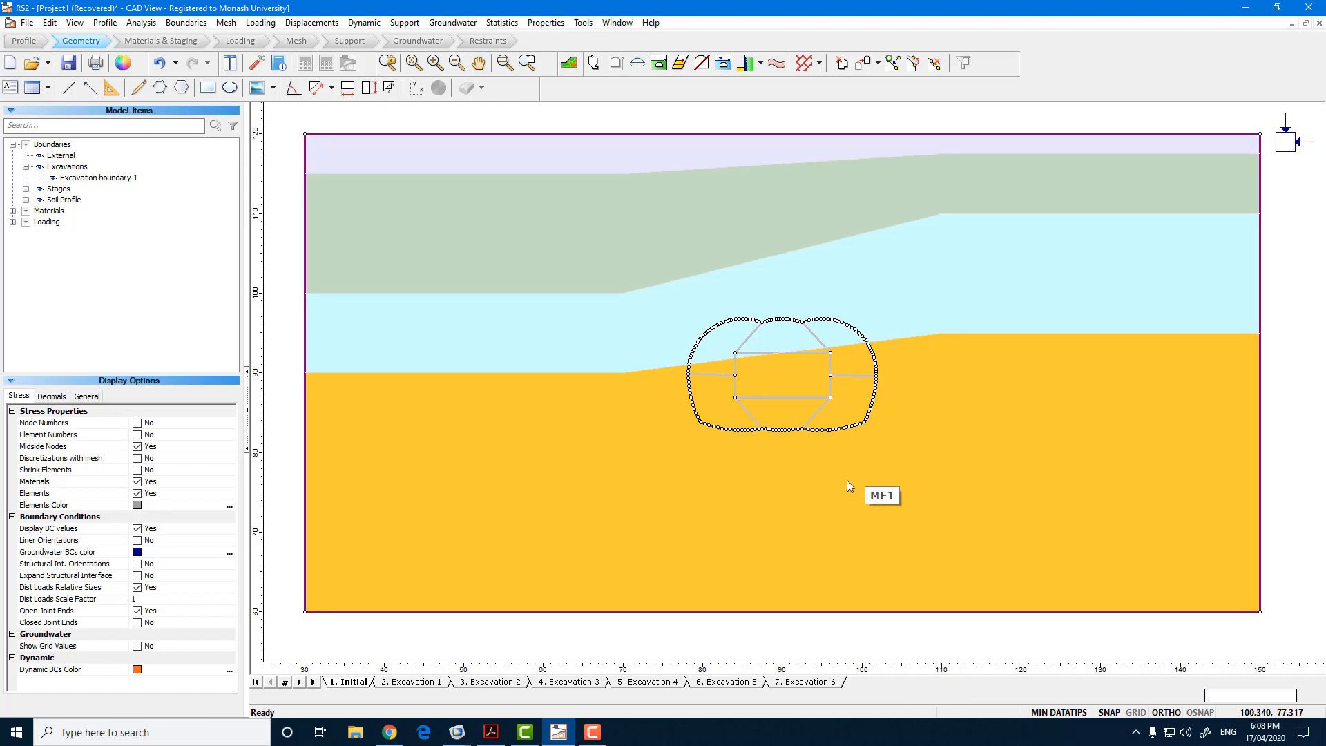
In the Excavation 1 stage, assign Excavate to both soil parts of the tunnel's top-centre crown section.
left_click(436, 683)
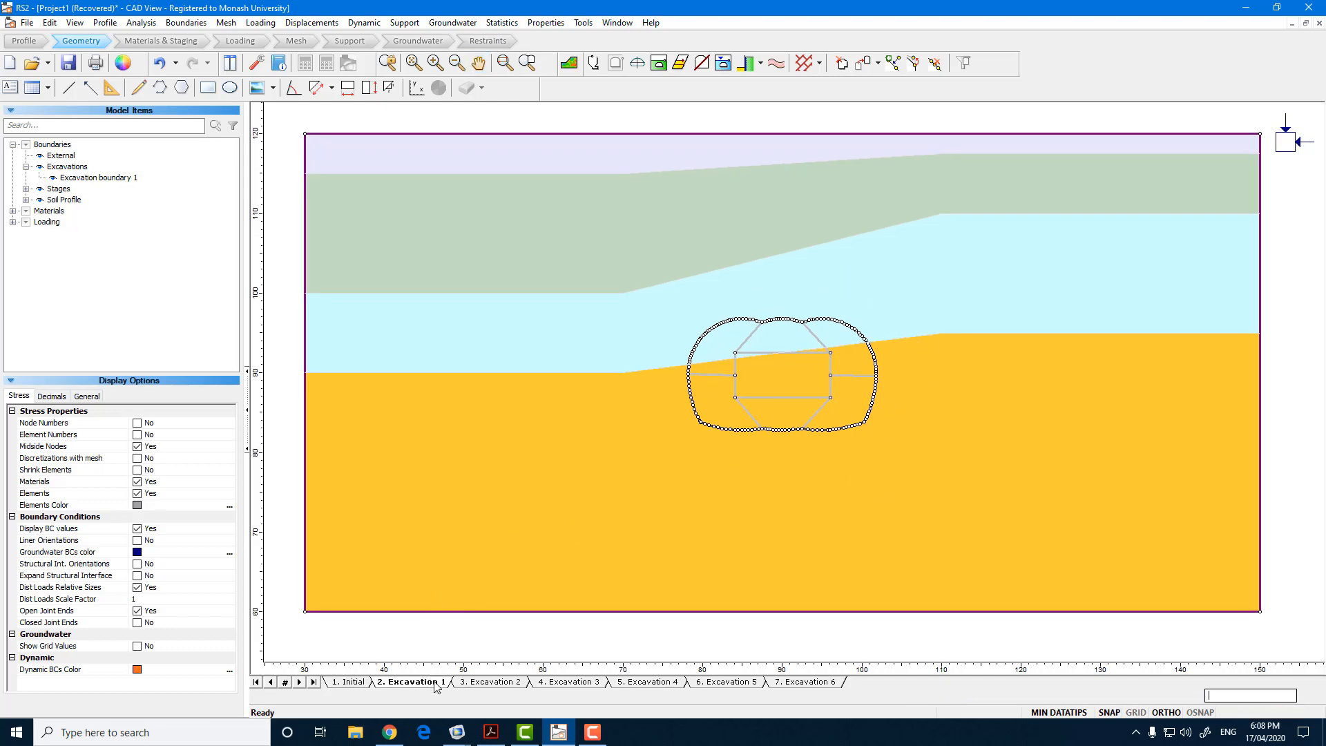
right_click(783, 336)
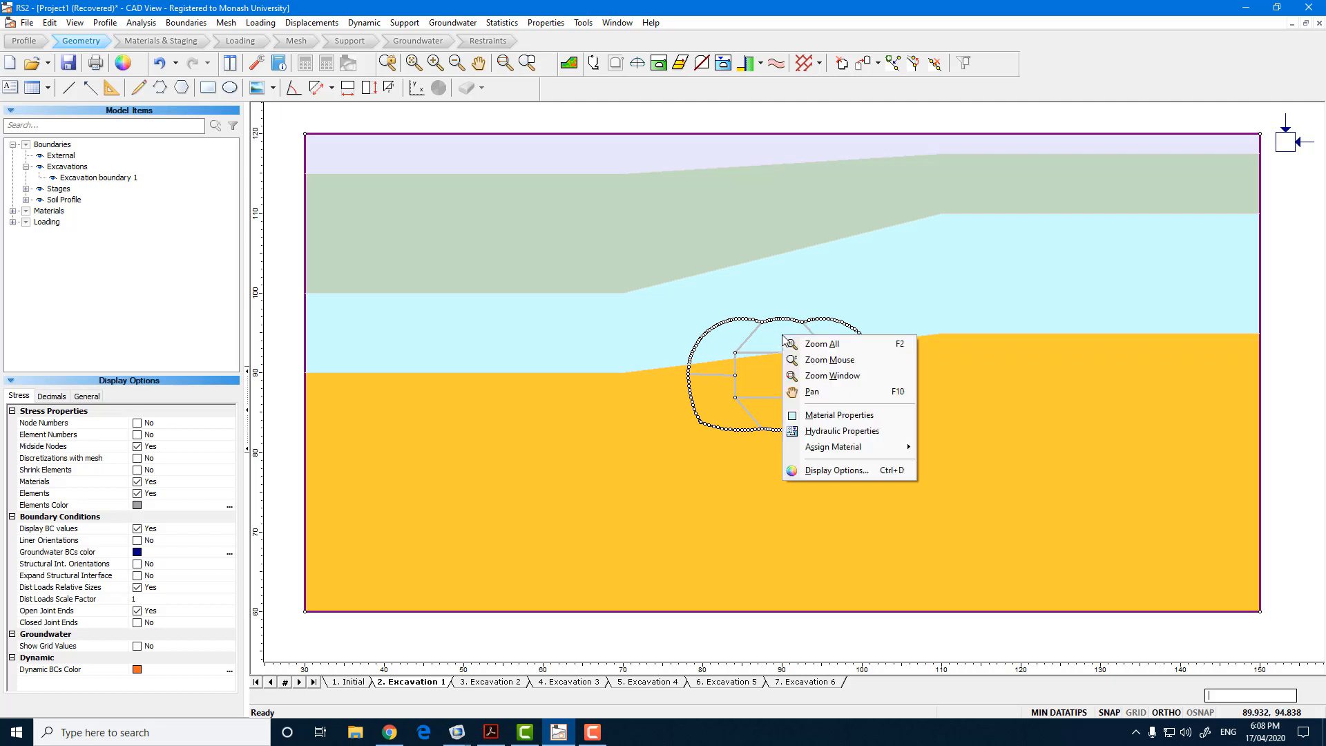
mouse_move(880, 455)
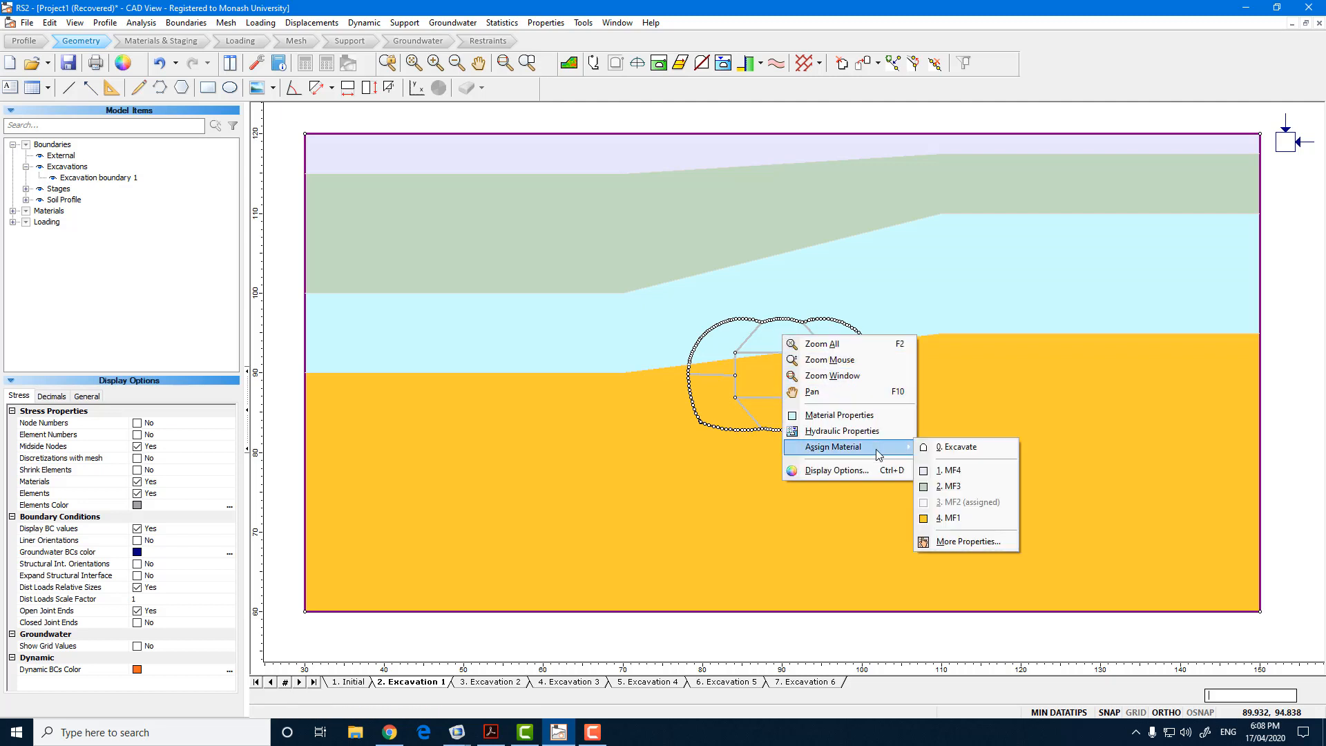
left_click(948, 448)
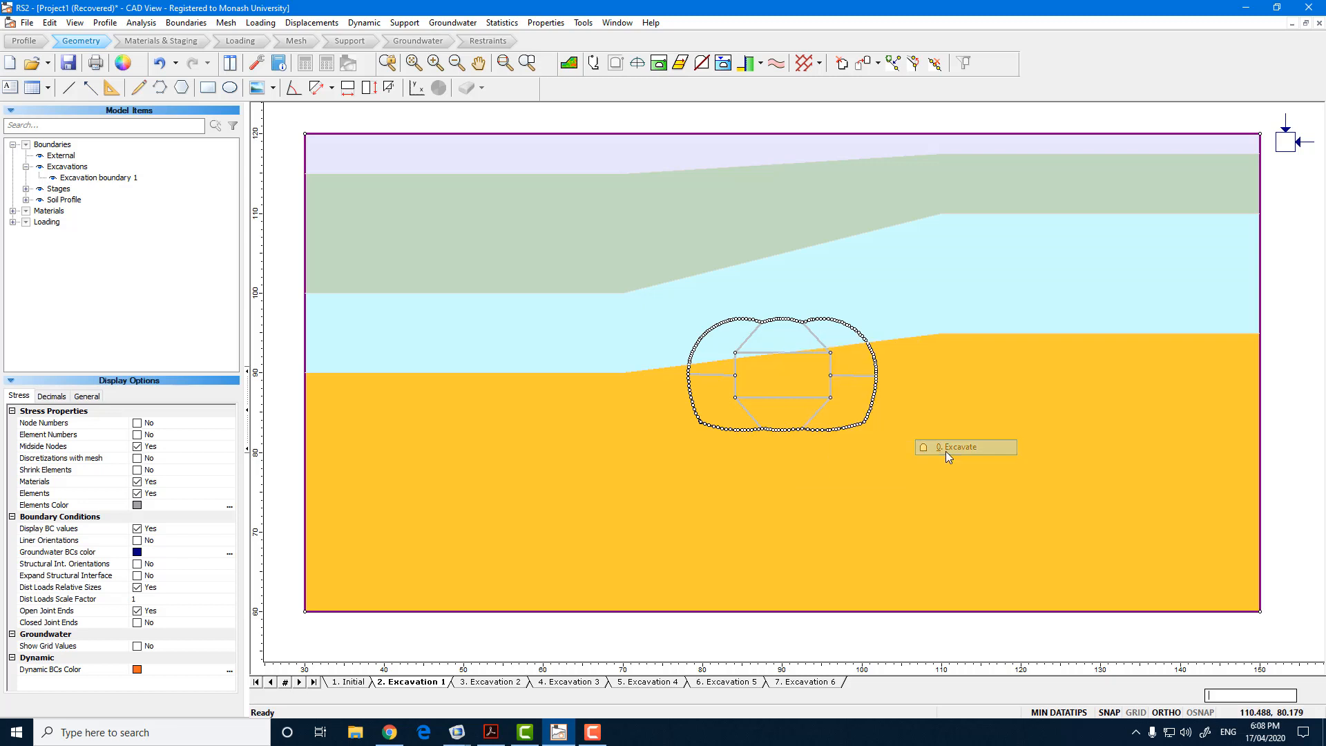
scroll(814, 366, "up", 3)
scroll(814, 364, "up", 2)
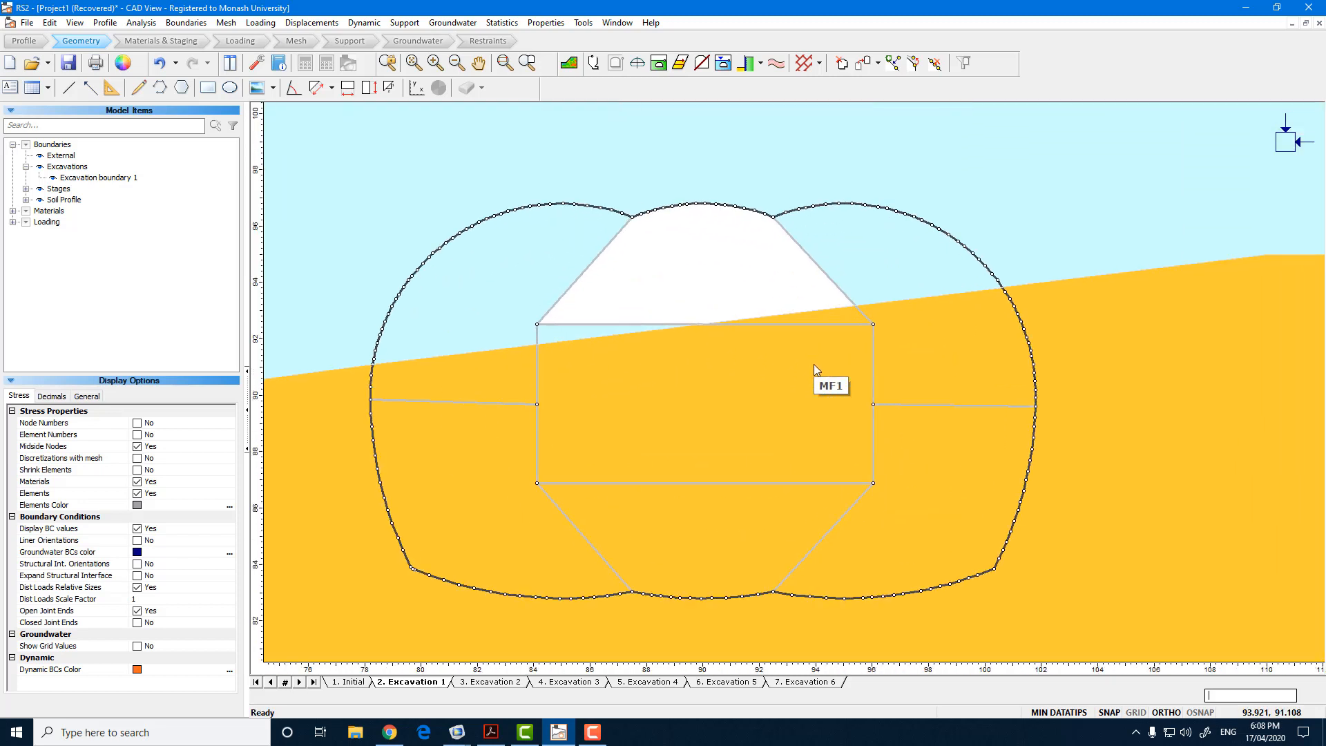
right_click(835, 318)
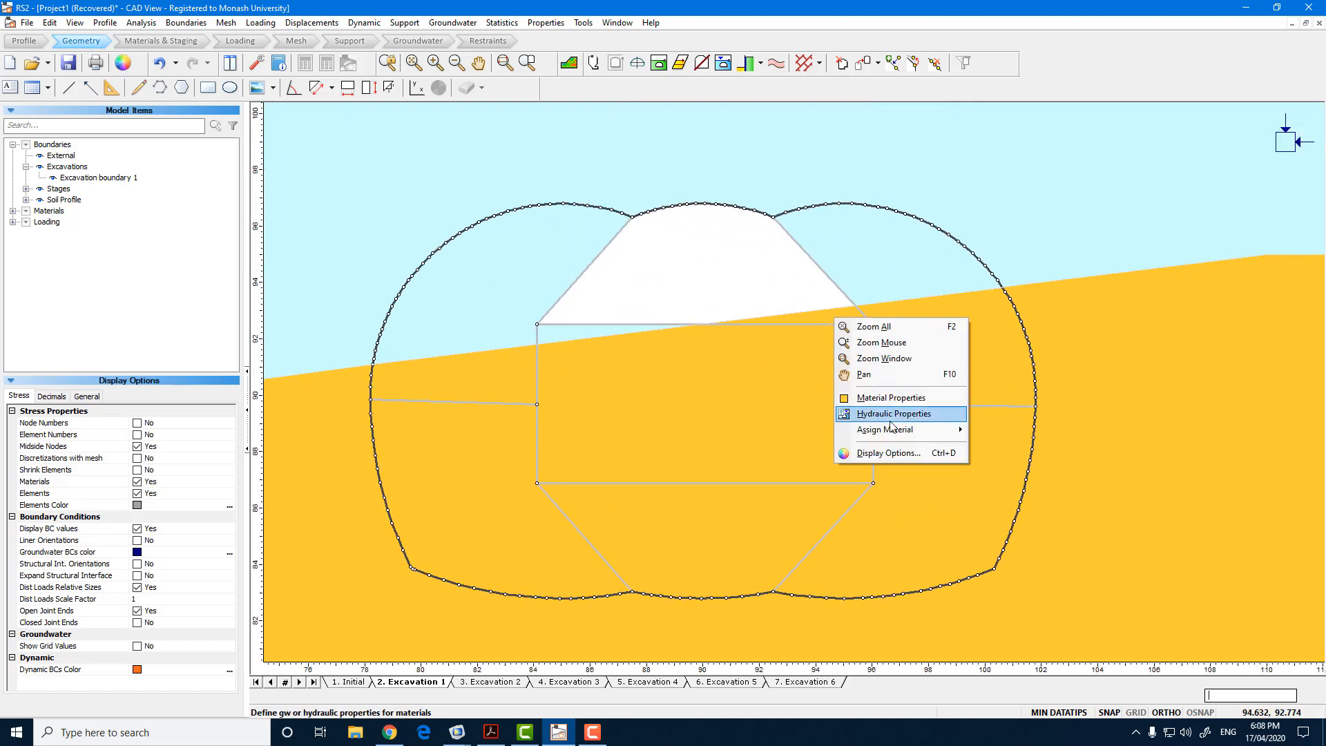
mouse_move(896, 434)
left_click(995, 431)
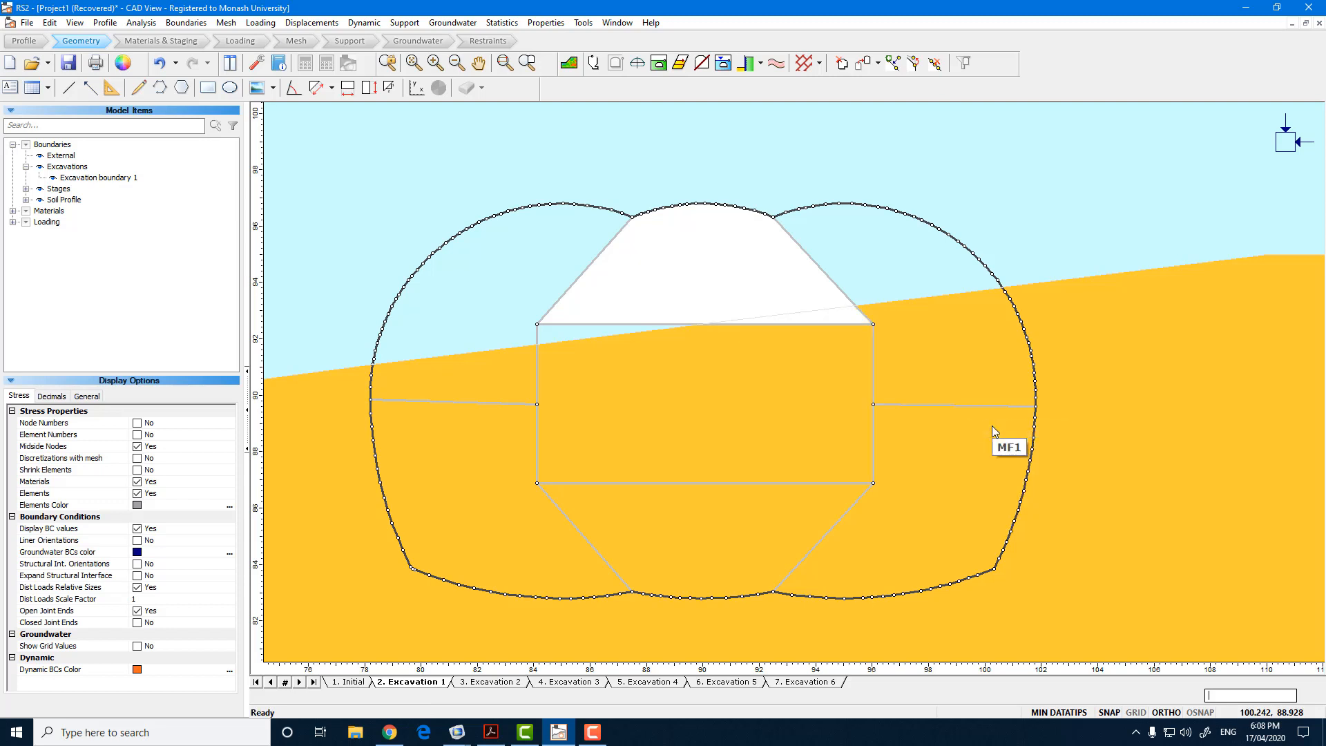
In the Excavation 2 stage, assign Excavate to both soil parts of the tunnel's central rectangular section.
left_click(500, 684)
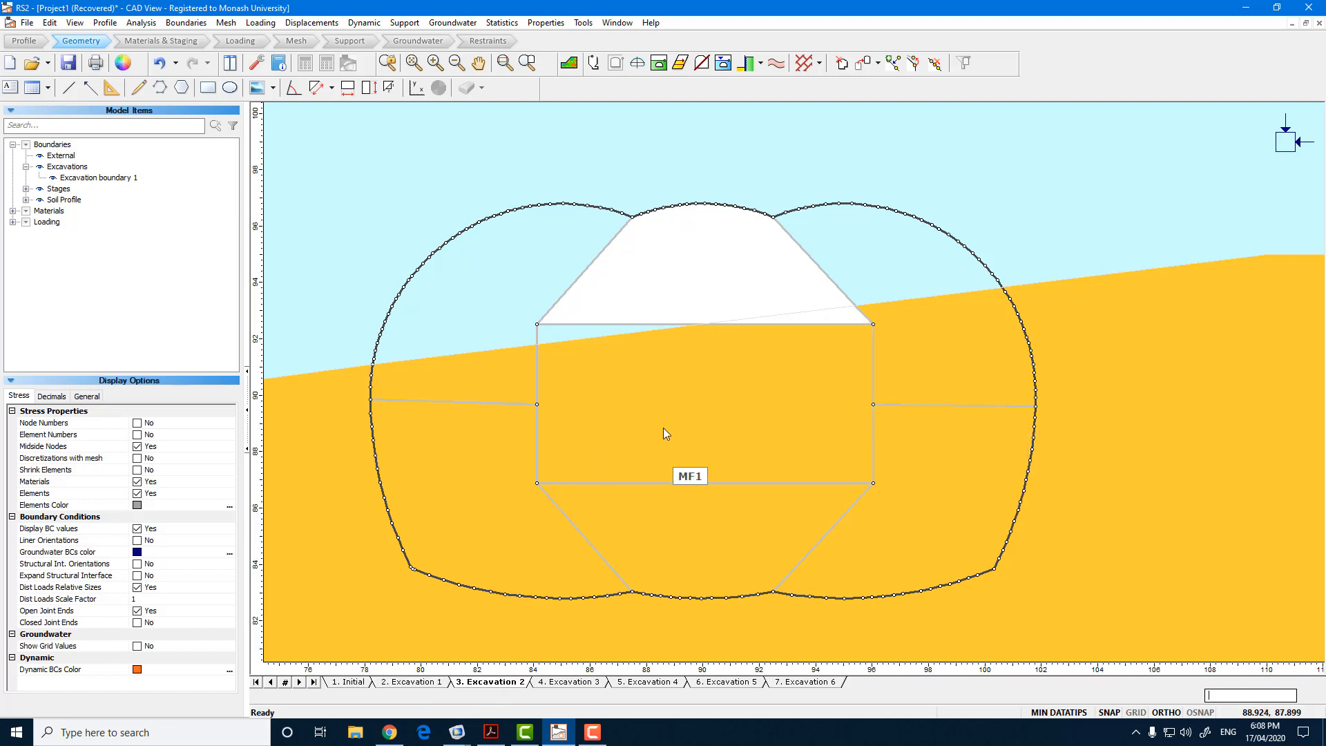
right_click(675, 380)
mouse_move(736, 501)
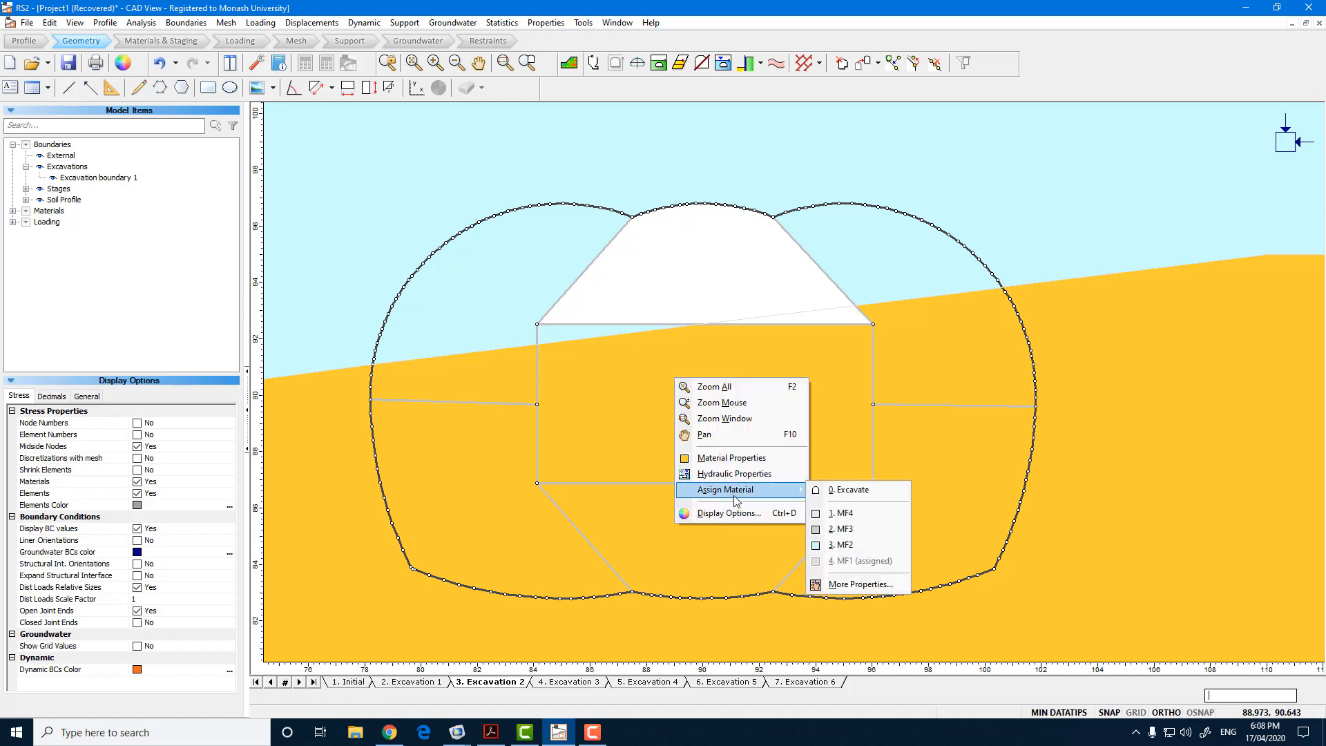
left_click(851, 490)
right_click(571, 334)
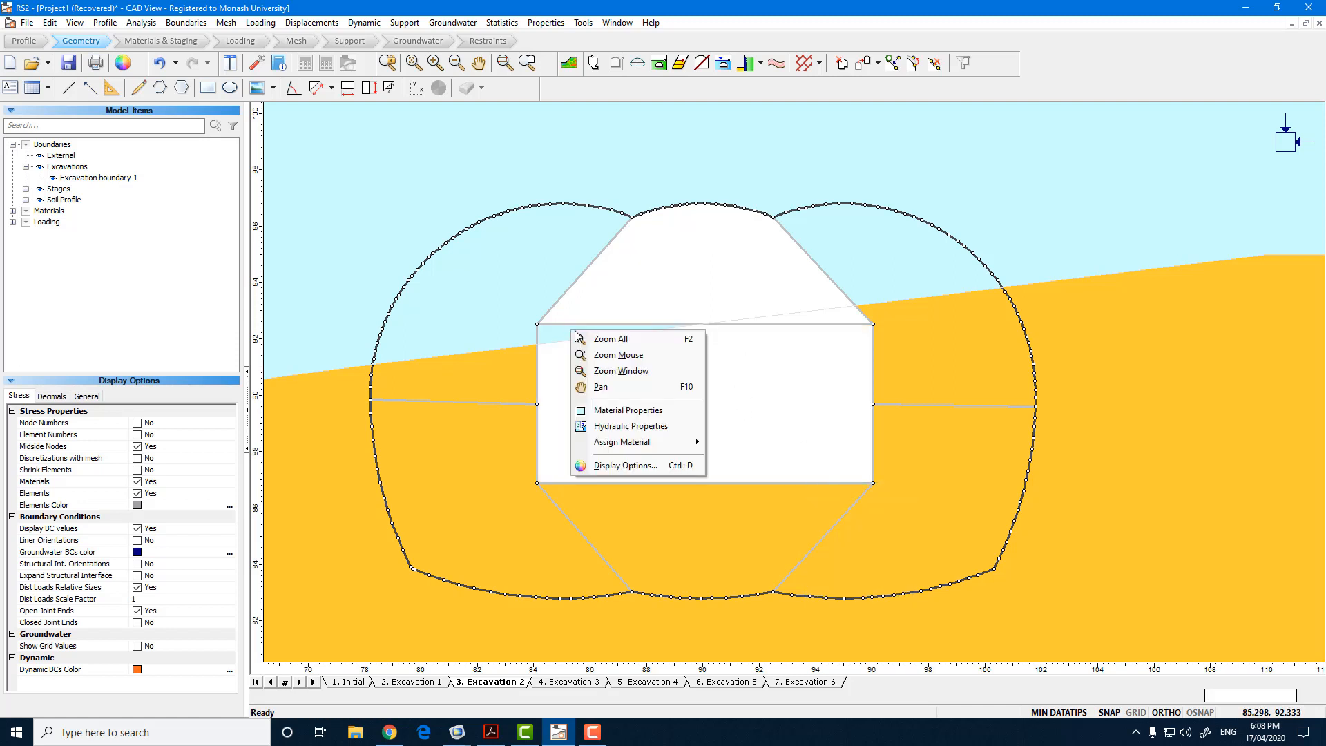
mouse_move(687, 442)
left_click(738, 443)
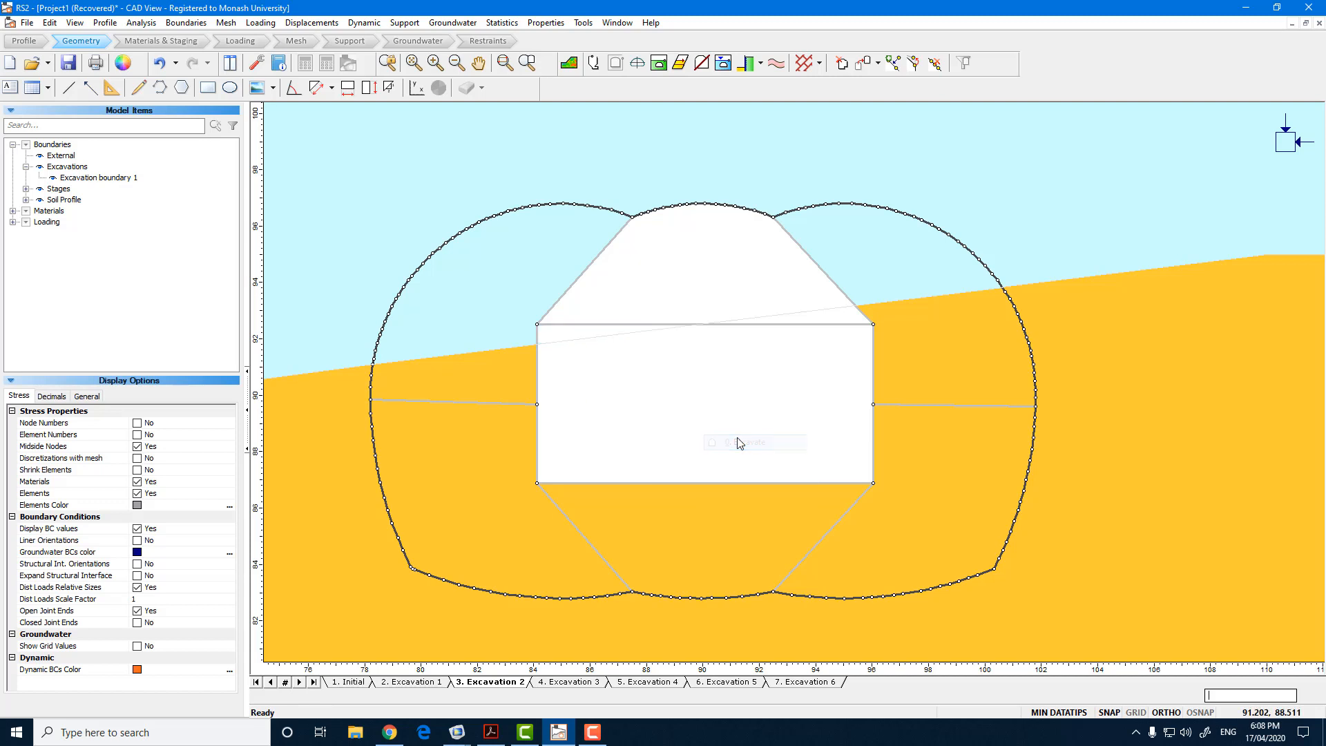
In the Excavation 3 stage, assign Excavate to the centre invert section below the tunnel's central rectangle.
left_click(600, 682)
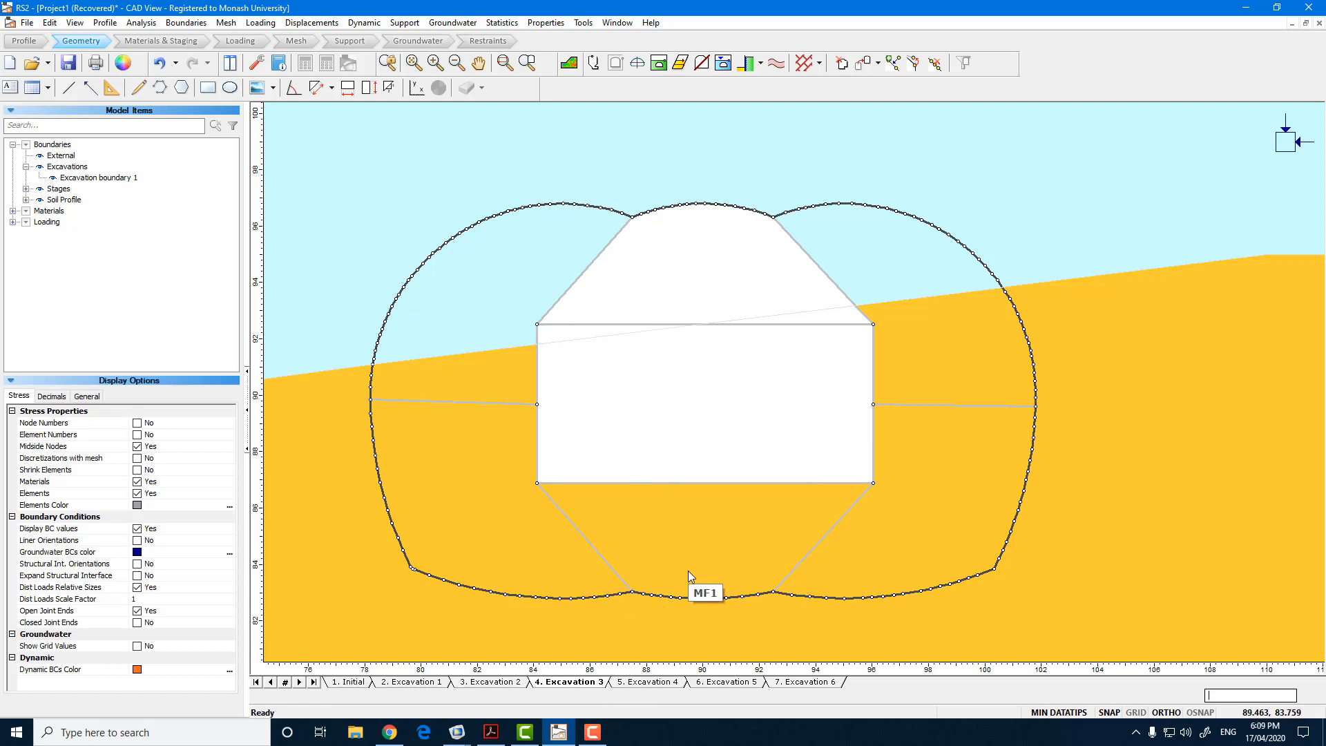
right_click(708, 542)
mouse_move(809, 664)
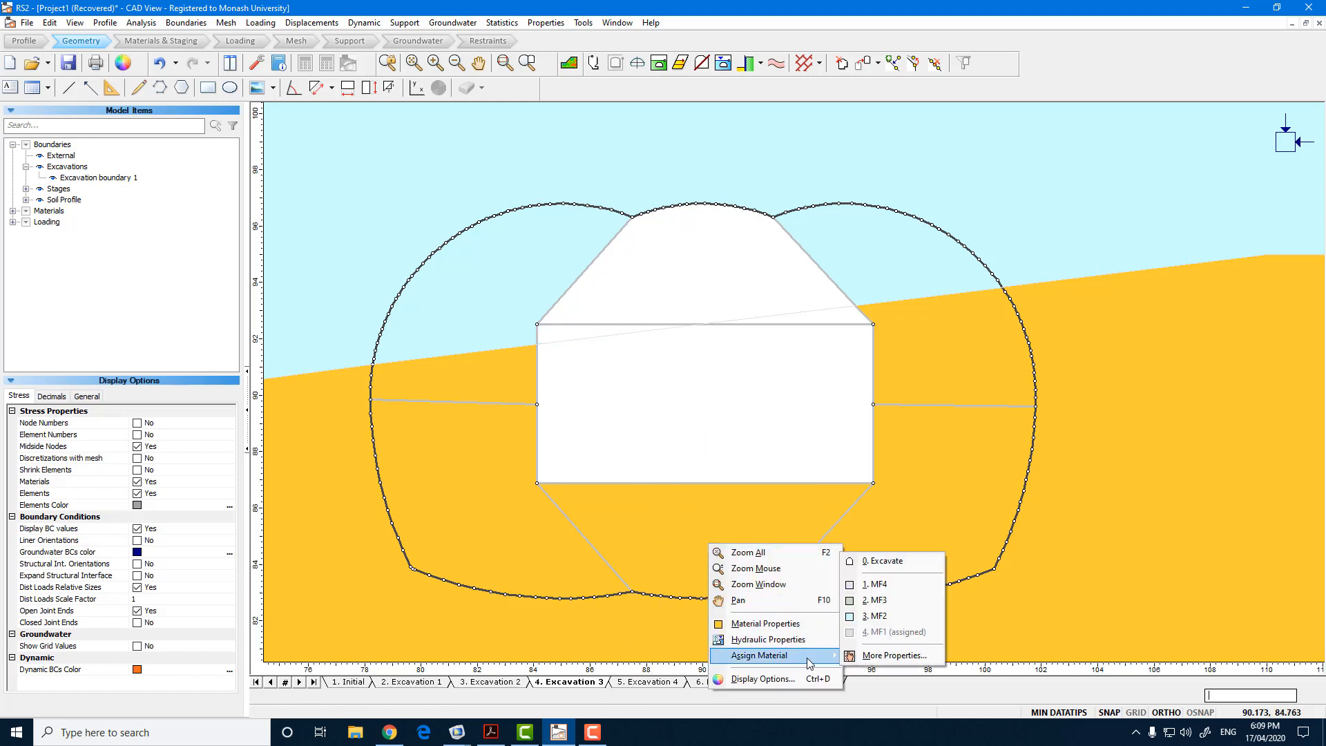
left_click(887, 563)
In the Excavation 4 stage, assign Excavate to both soil parts of the tunnel's upper-left side section.
left_click(658, 683)
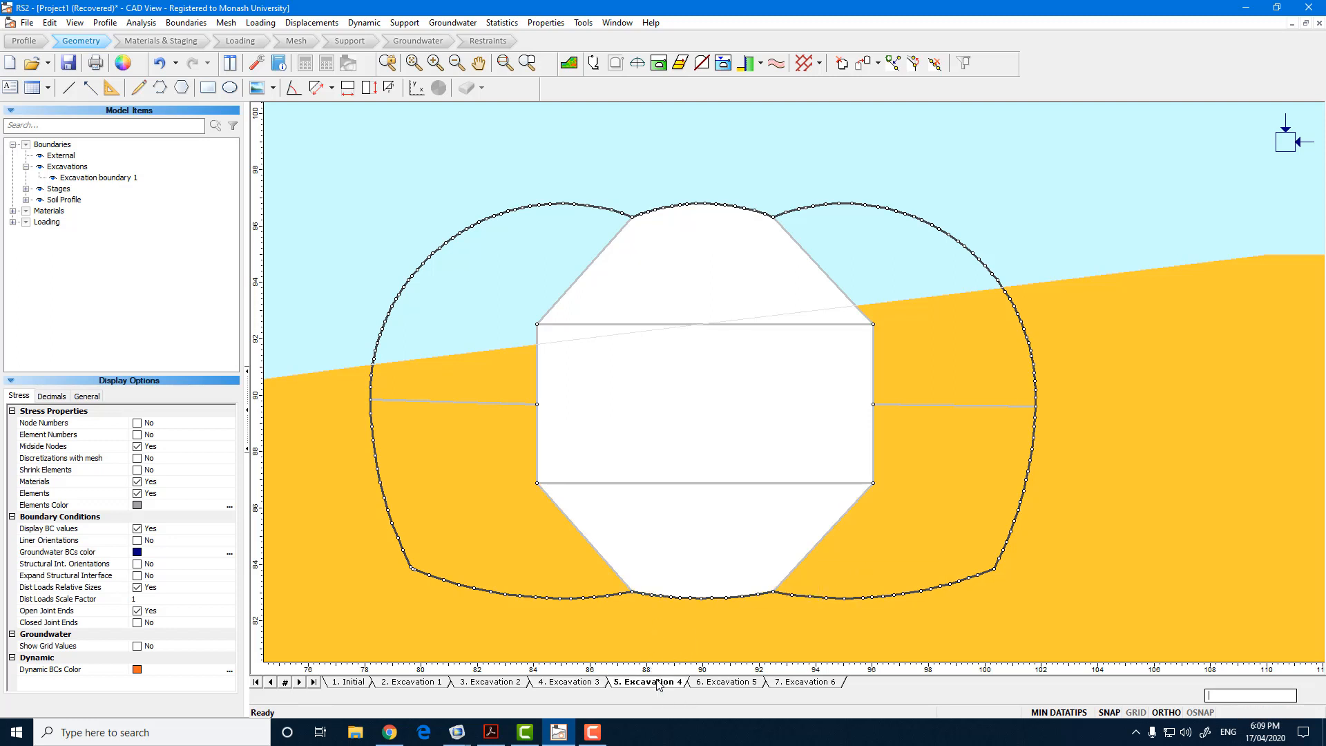
right_click(490, 269)
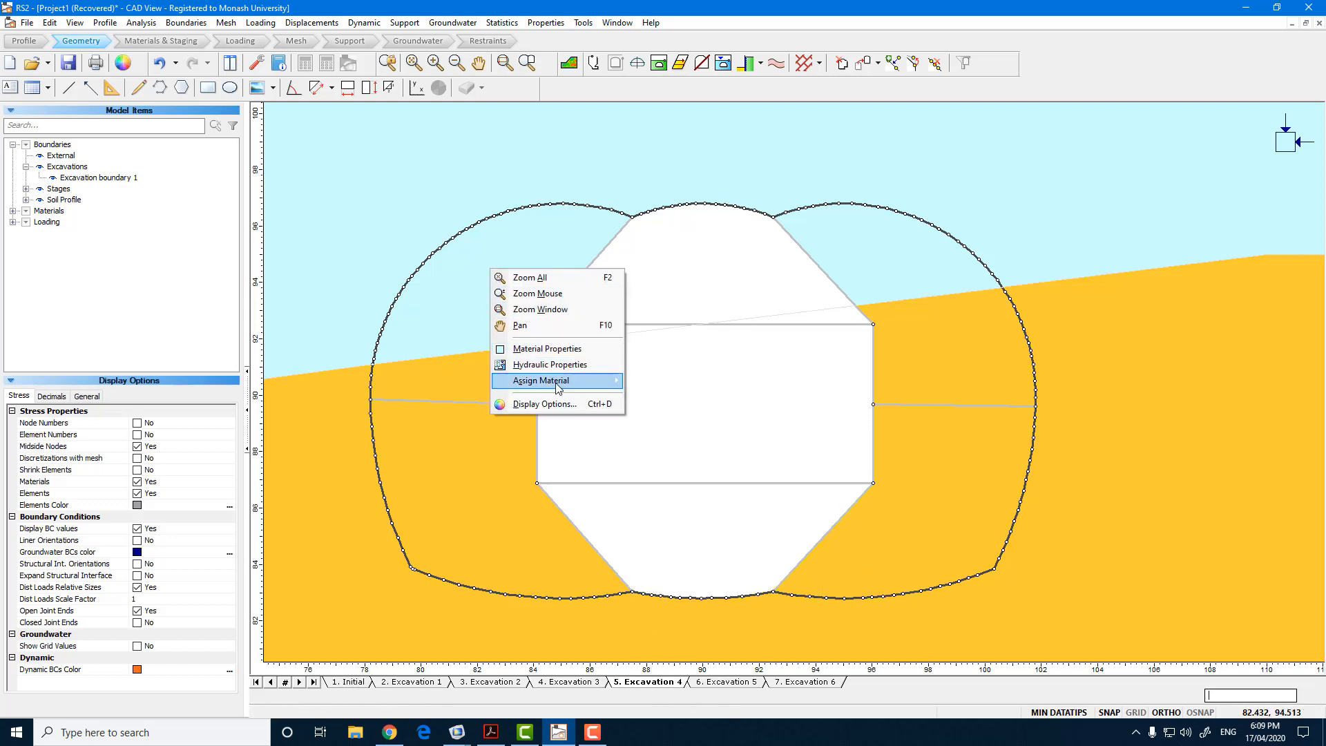
mouse_move(559, 386)
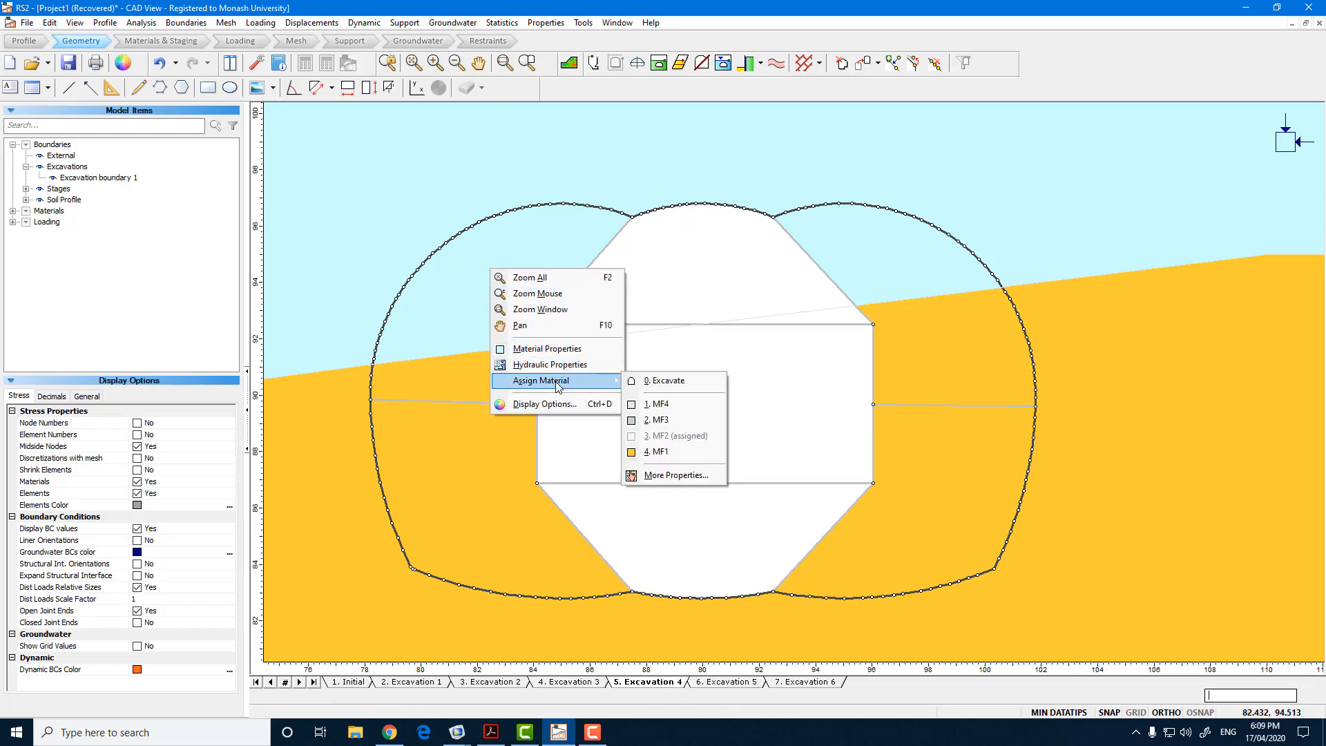
left_click(663, 381)
right_click(492, 370)
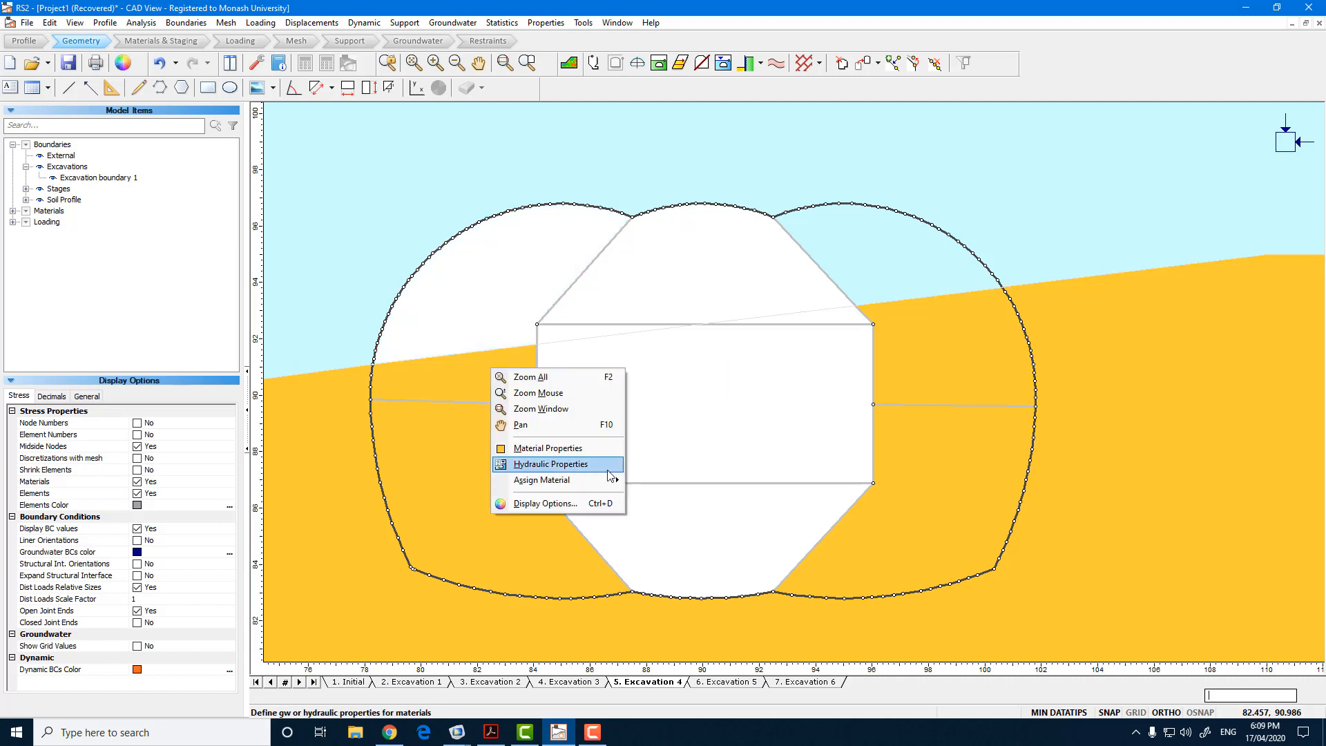
mouse_move(616, 481)
left_click(663, 480)
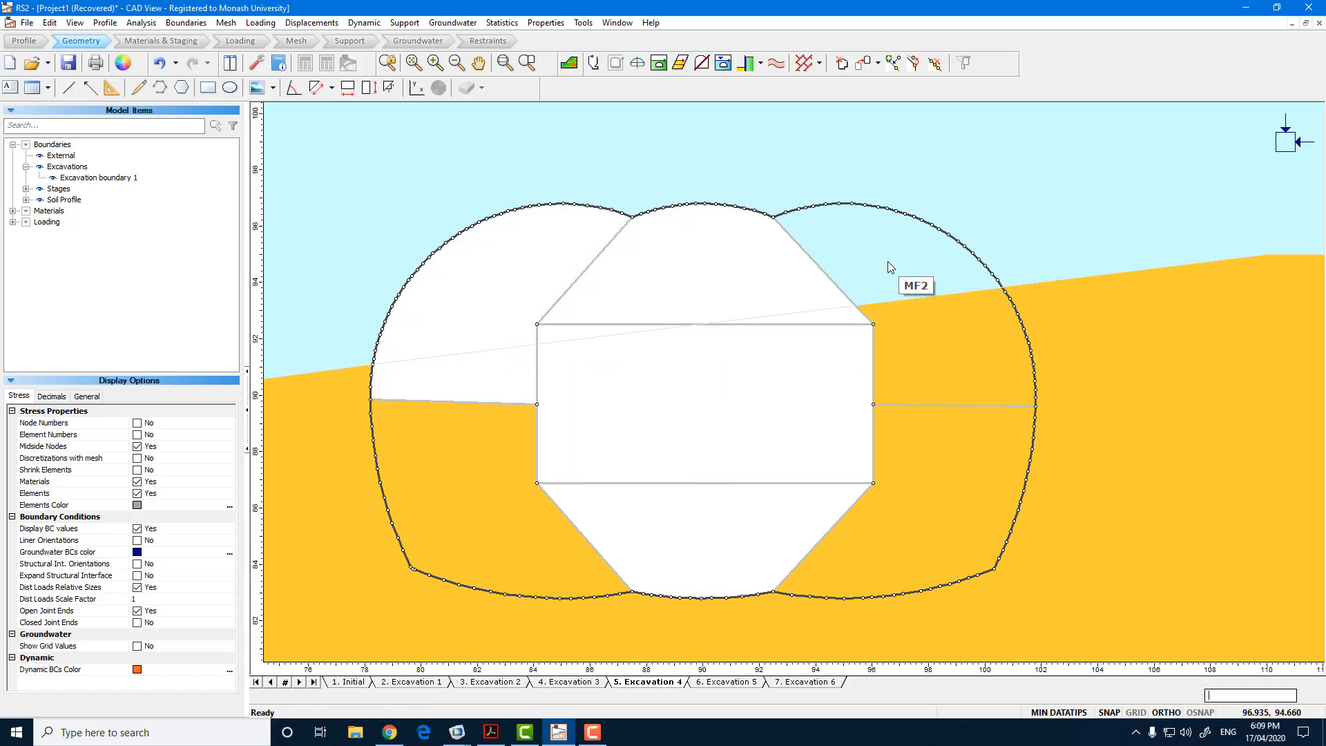
Assign Excavate to both soil parts of the tunnel's upper-right side section in the same Excavation 4 stage.
right_click(867, 260)
mouse_move(937, 373)
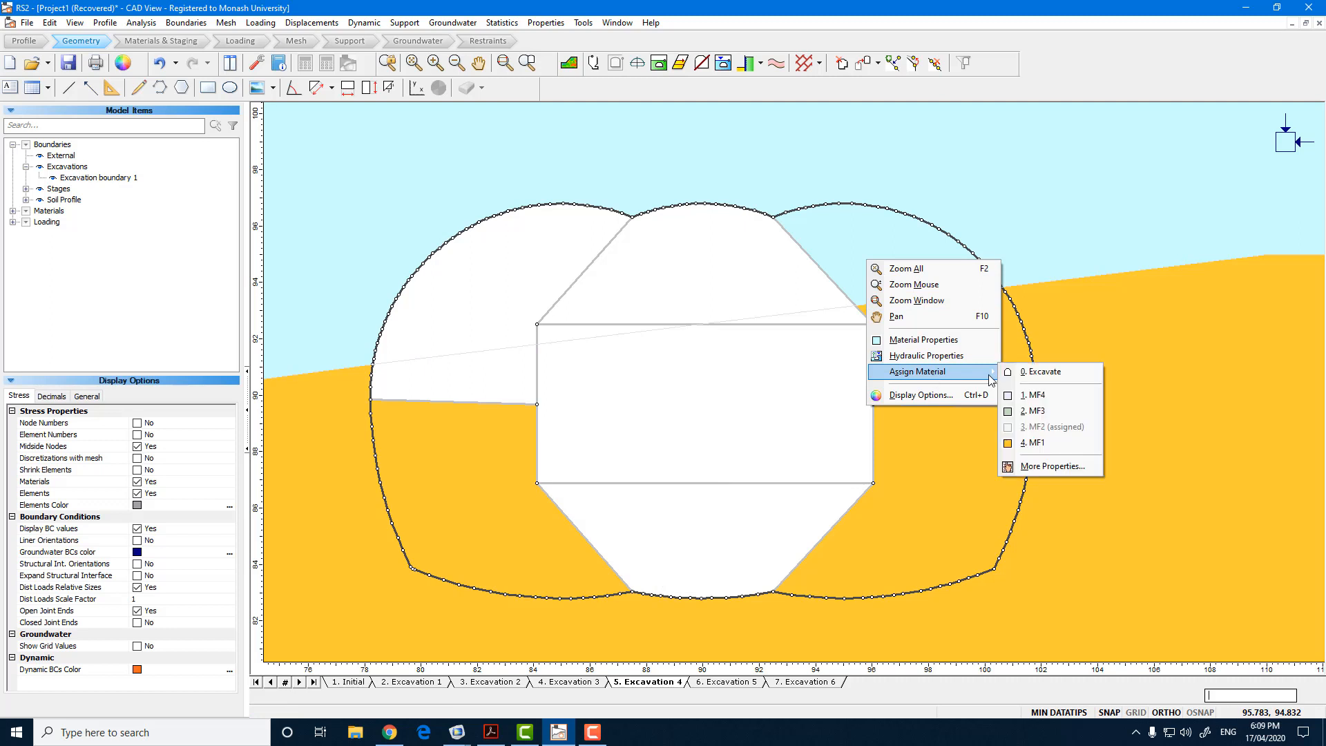
left_click(1029, 373)
right_click(940, 327)
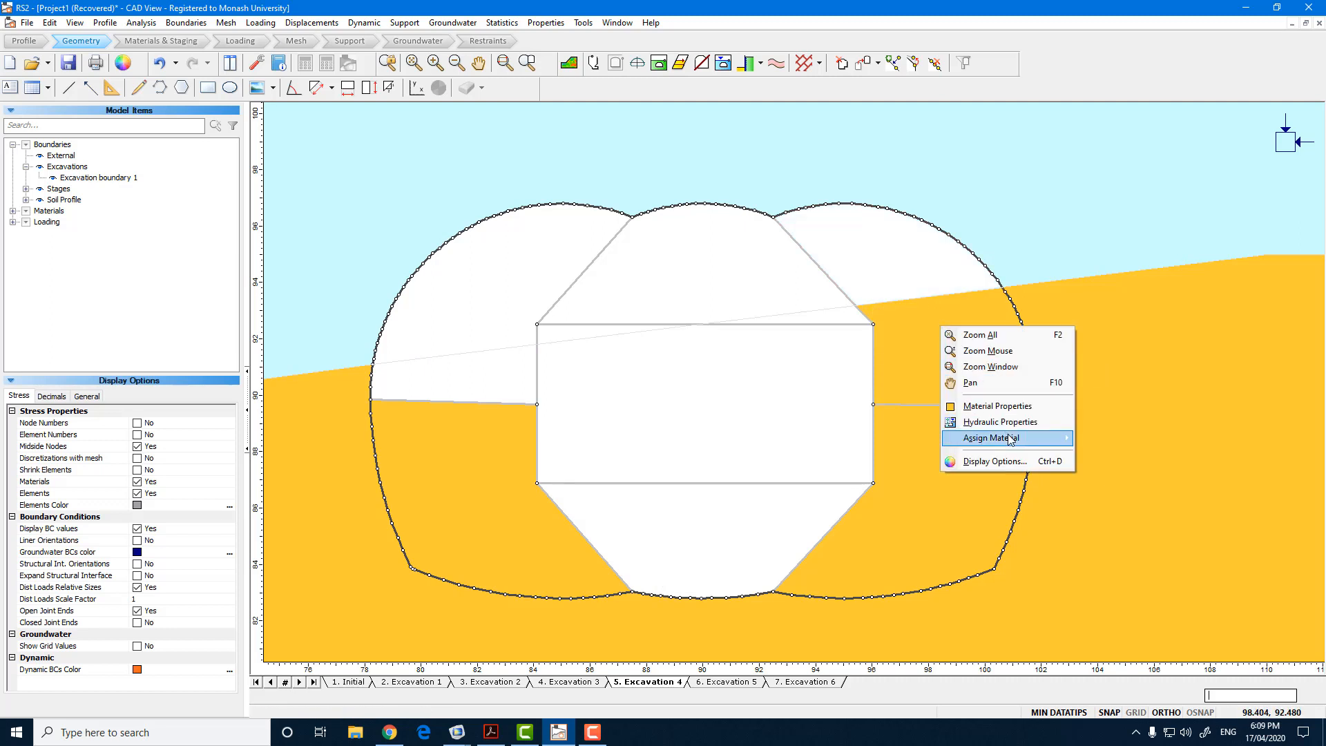
mouse_move(1012, 440)
left_click(1095, 439)
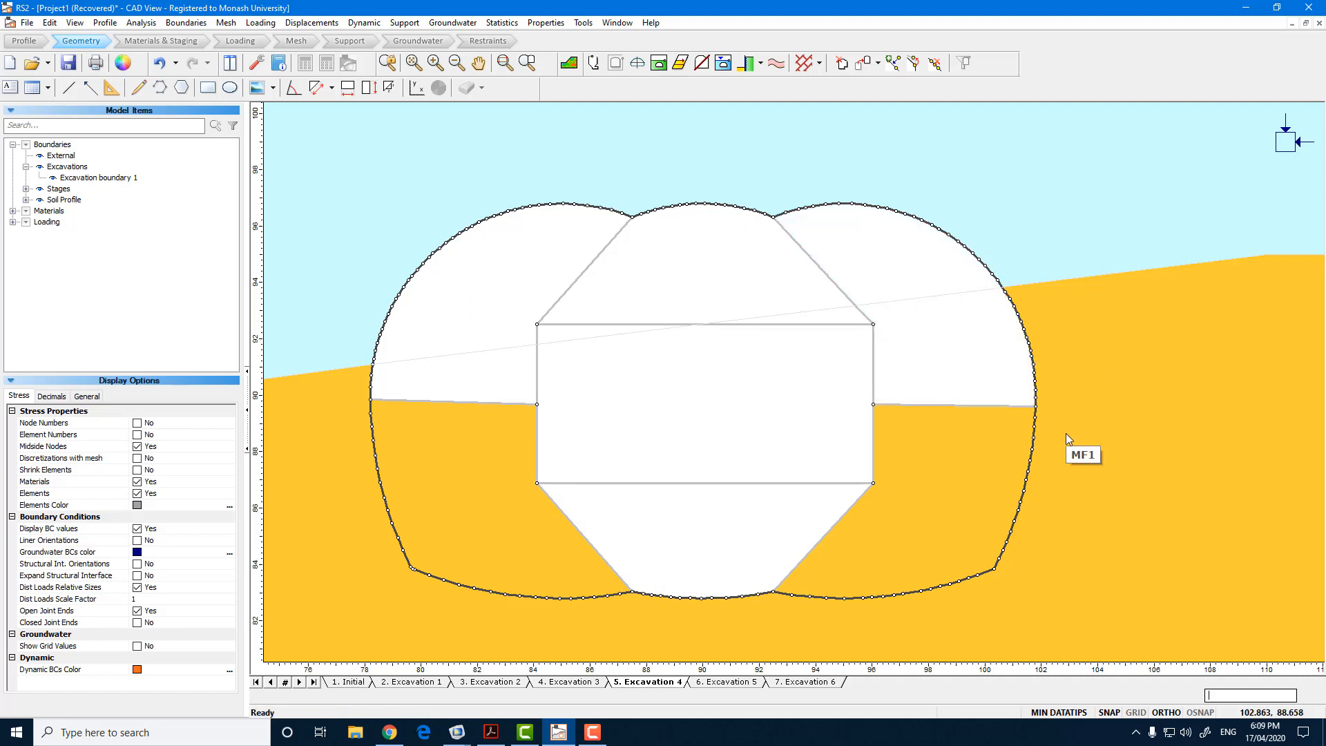
In the Excavation 5 stage, assign Excavate to the tunnel's lower-left side section.
left_click(744, 682)
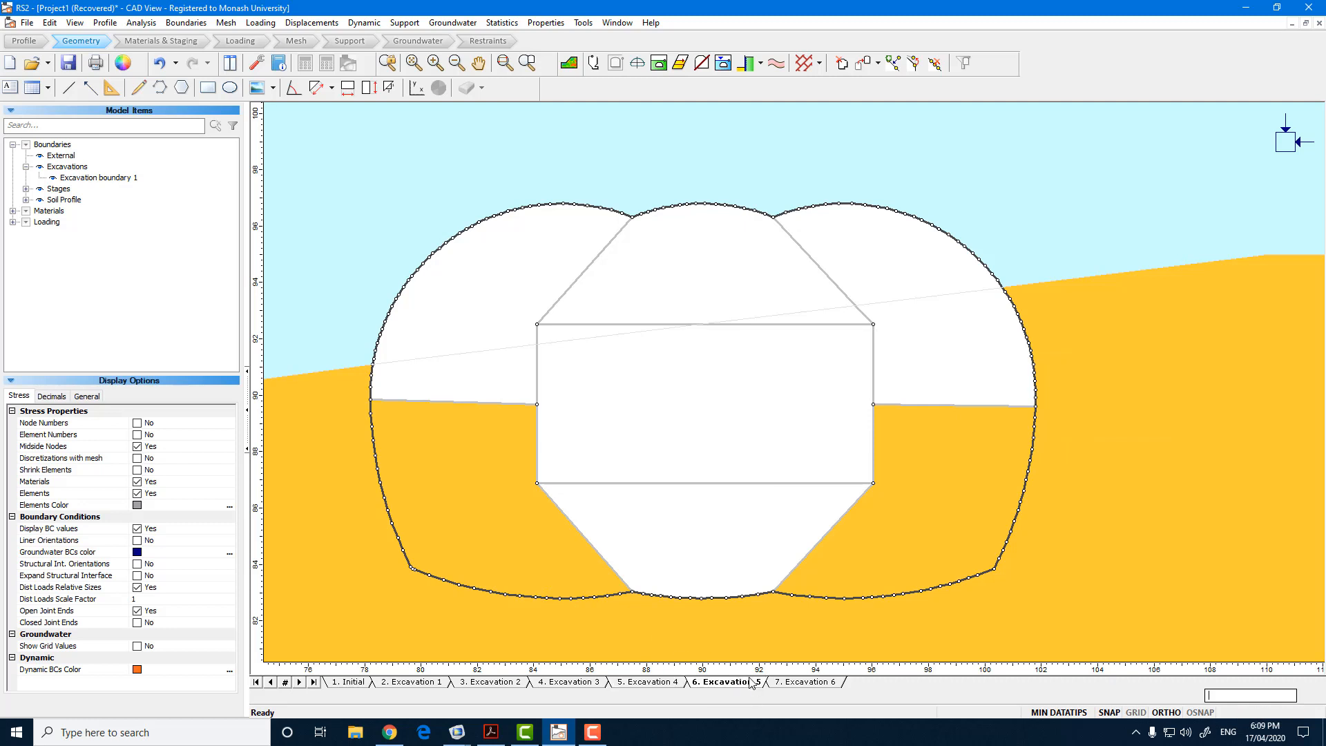
right_click(485, 473)
mouse_move(553, 582)
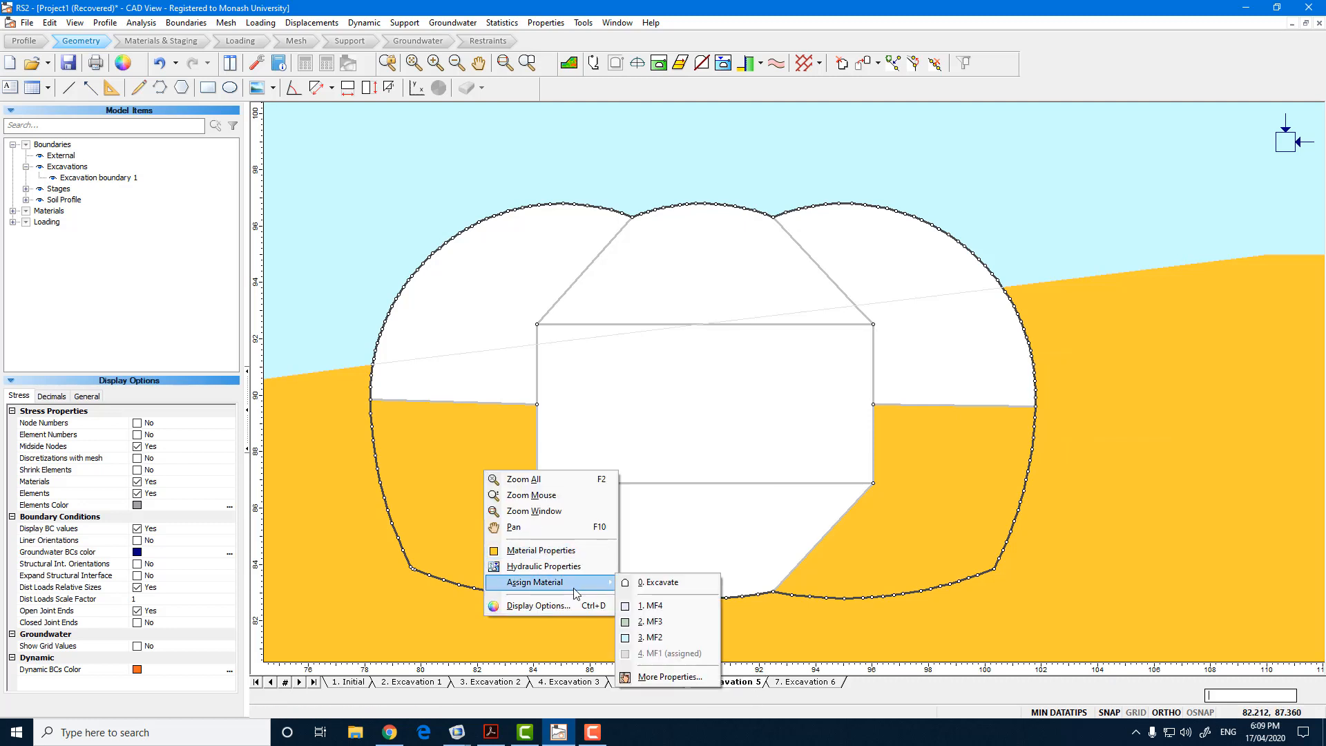
left_click(662, 585)
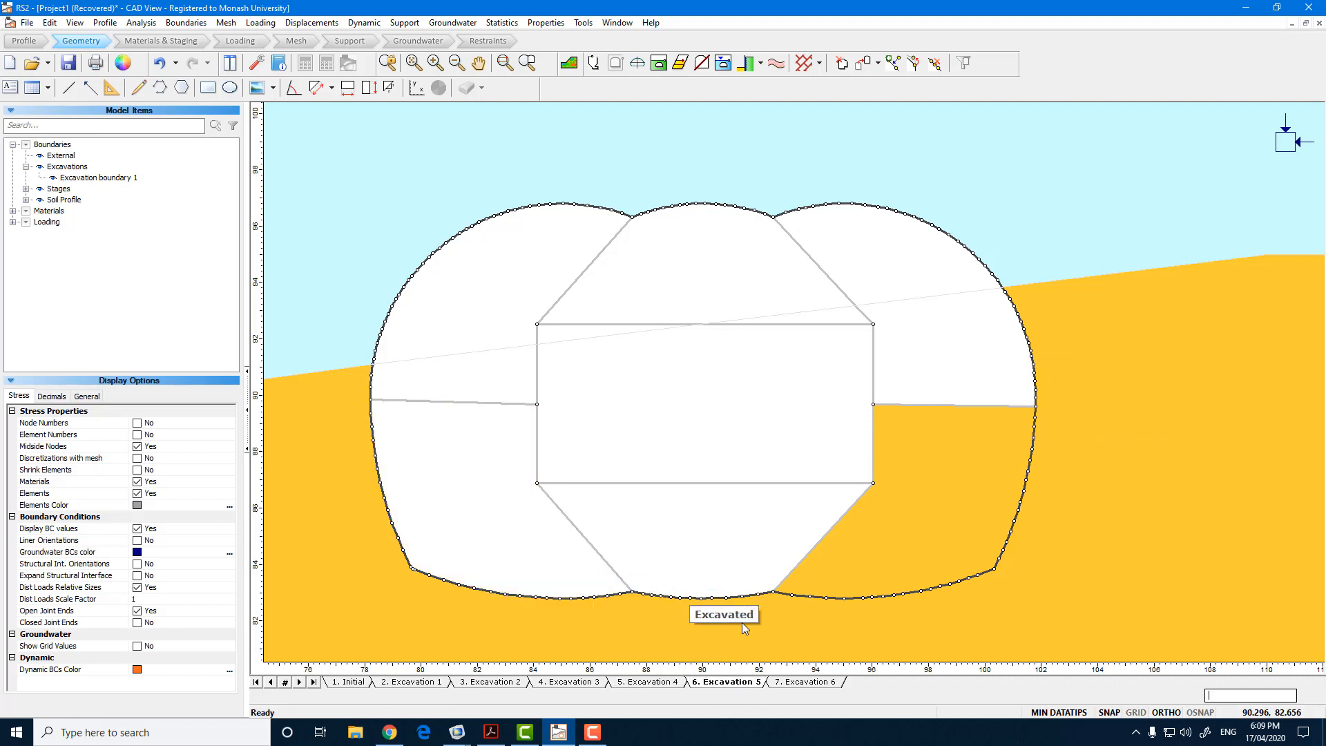
In the Excavation 6 stage, assign Excavate to the tunnel's lower-right side section.
left_click(808, 683)
right_click(951, 492)
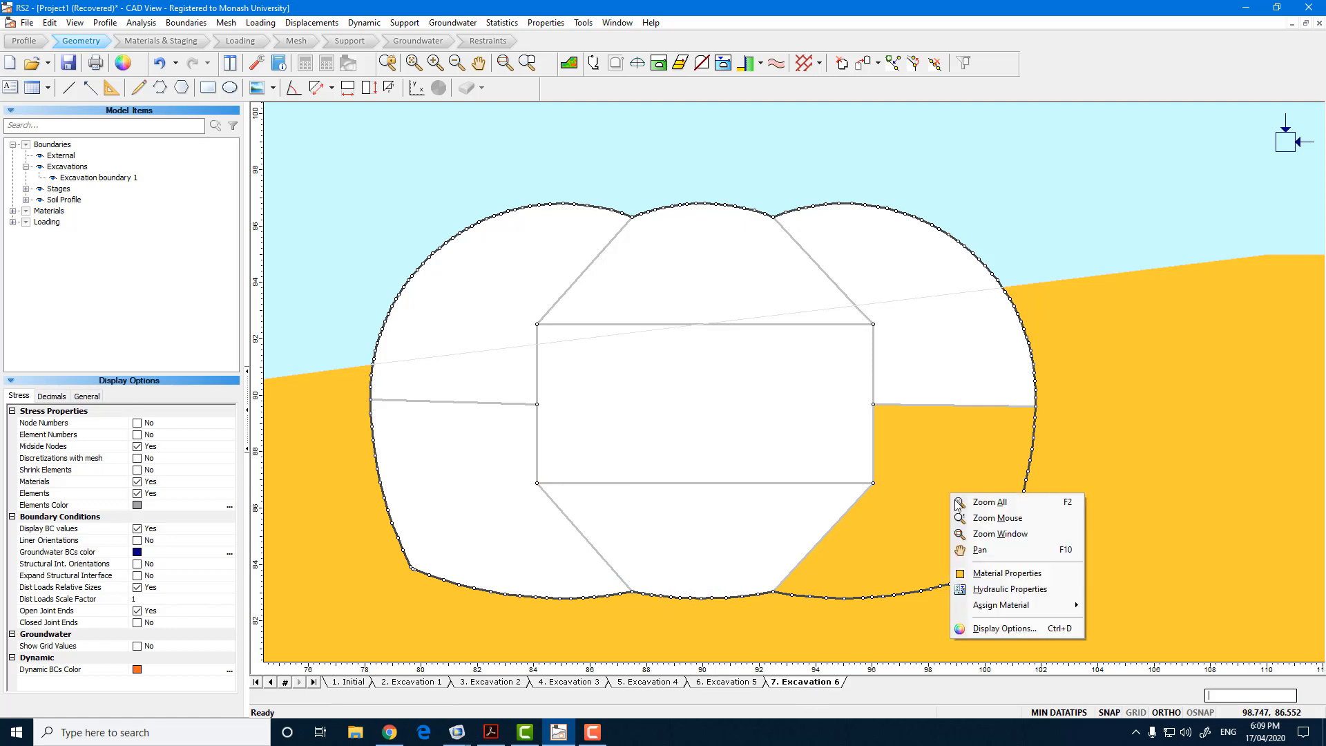
mouse_move(1022, 612)
left_click(1088, 613)
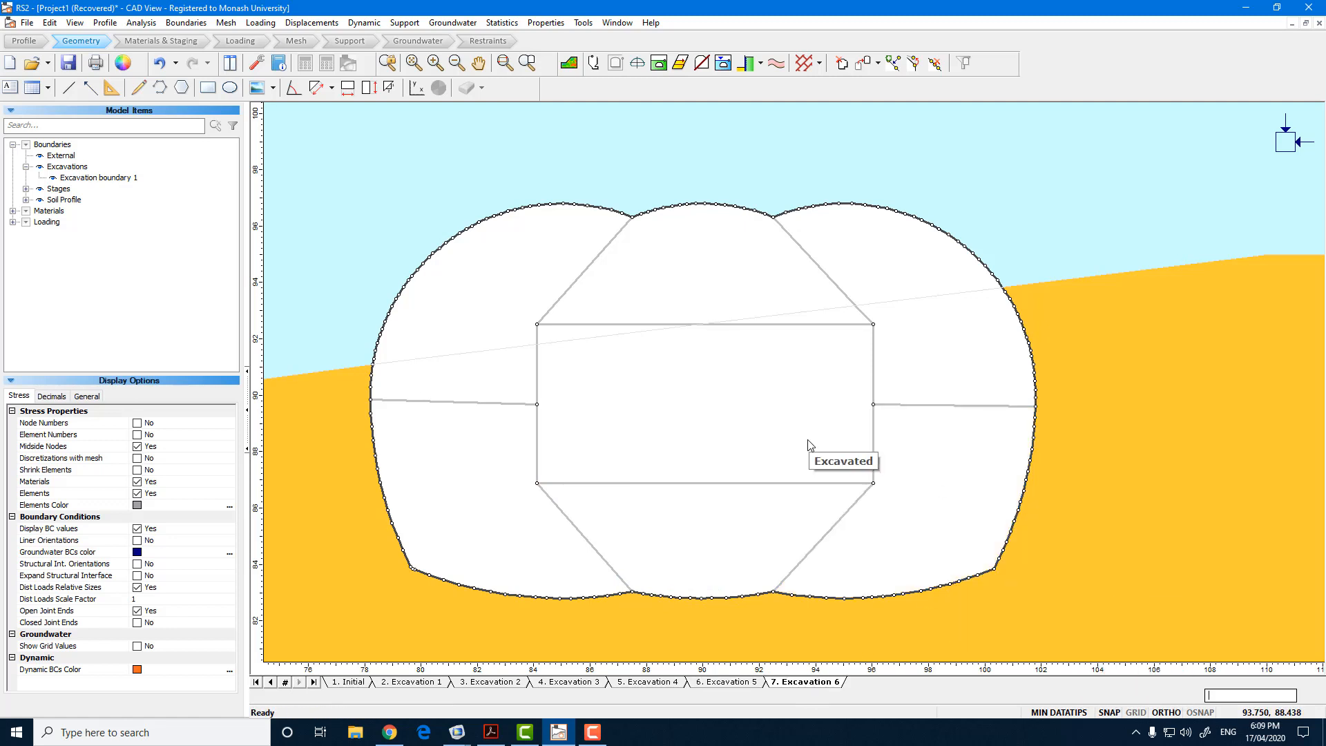
Review the excavation sequence stage by stage from Initial through Excavation 6, and return to the Initial stage.
scroll(794, 453, "down", 3)
scroll(791, 456, "down", 4)
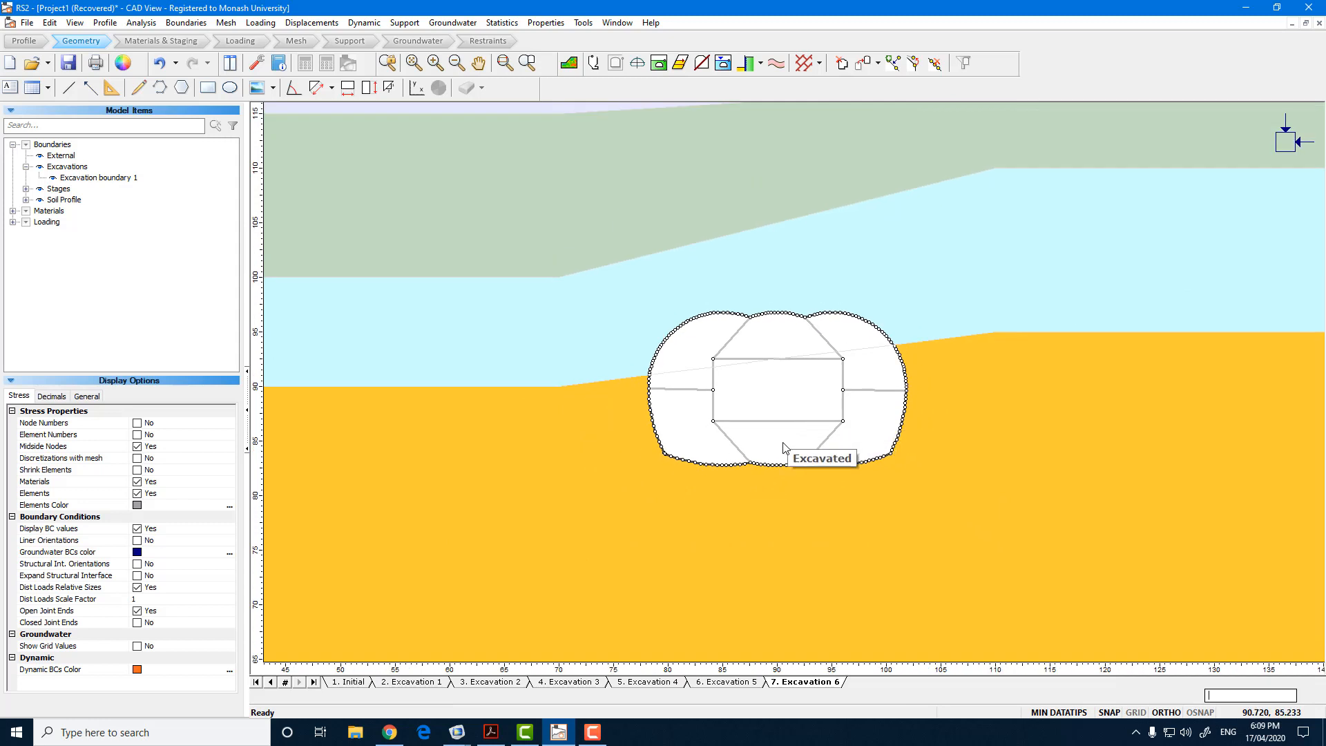
left_click(354, 684)
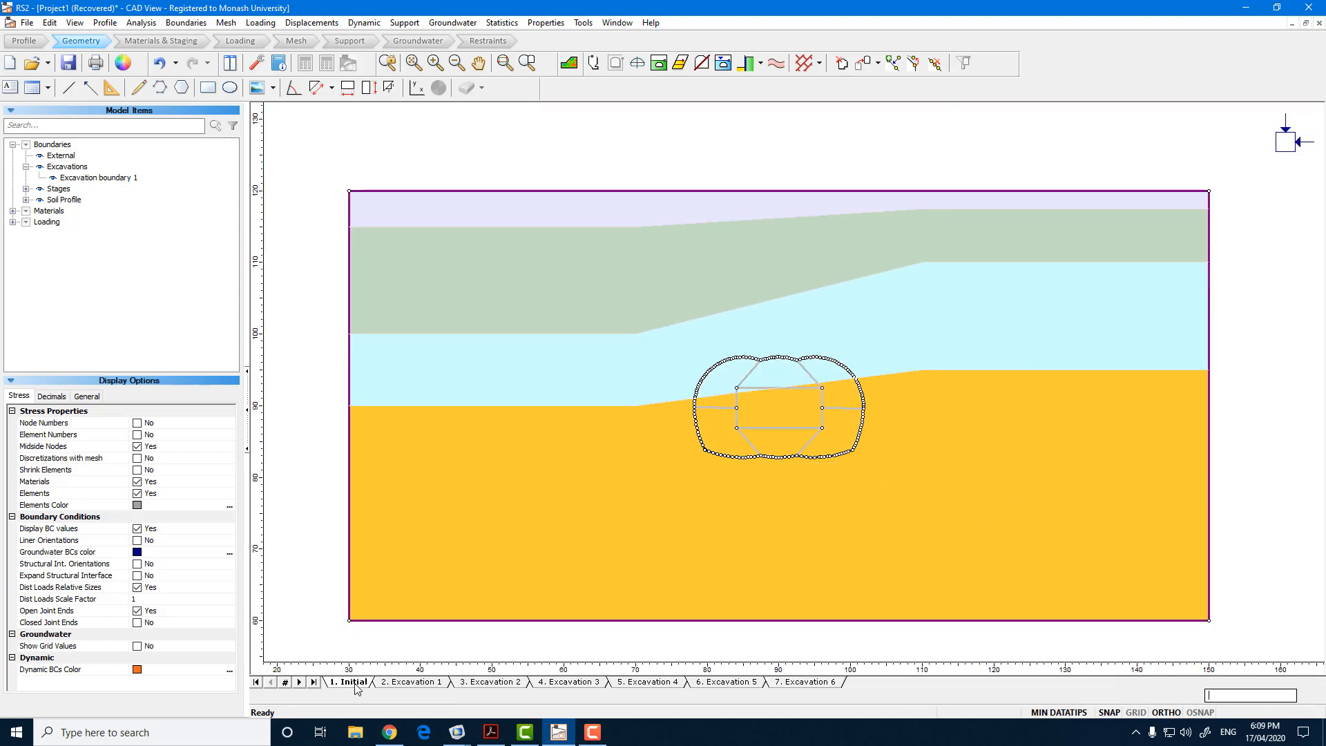
left_click(424, 684)
left_click(496, 683)
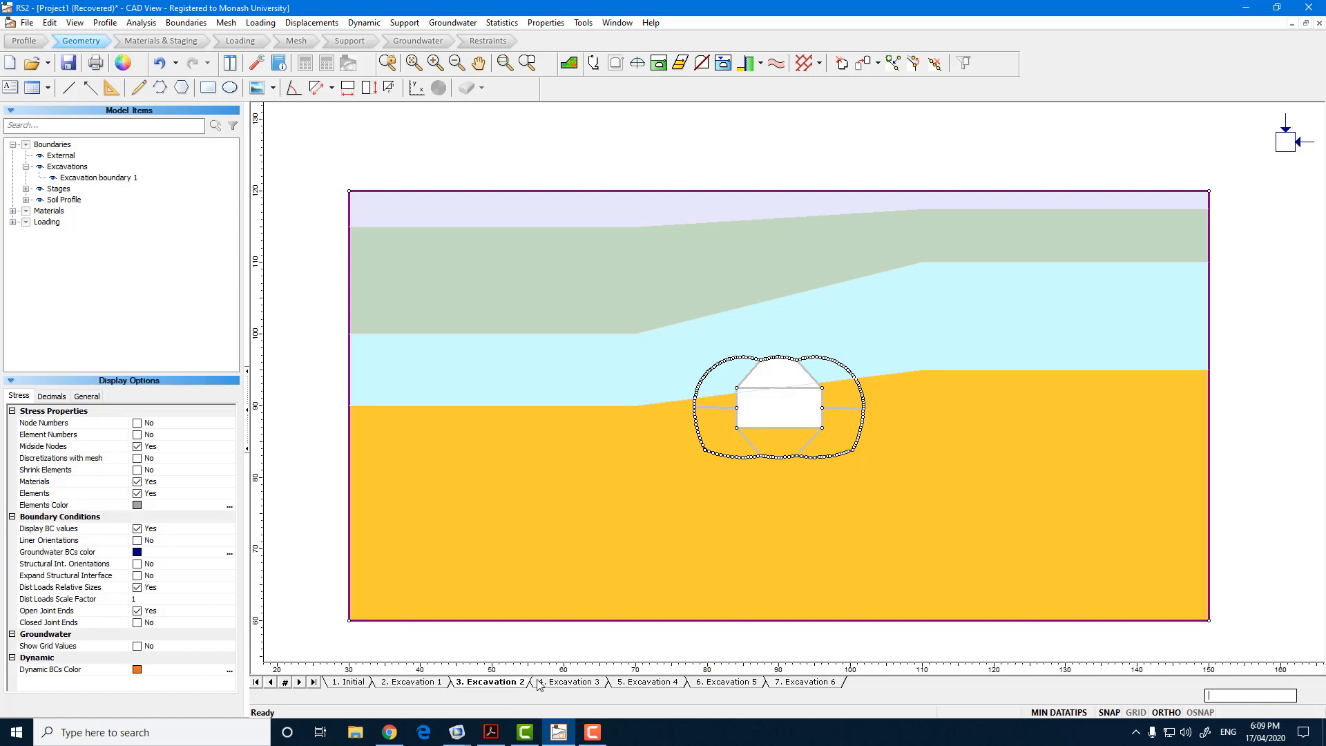
left_click(561, 684)
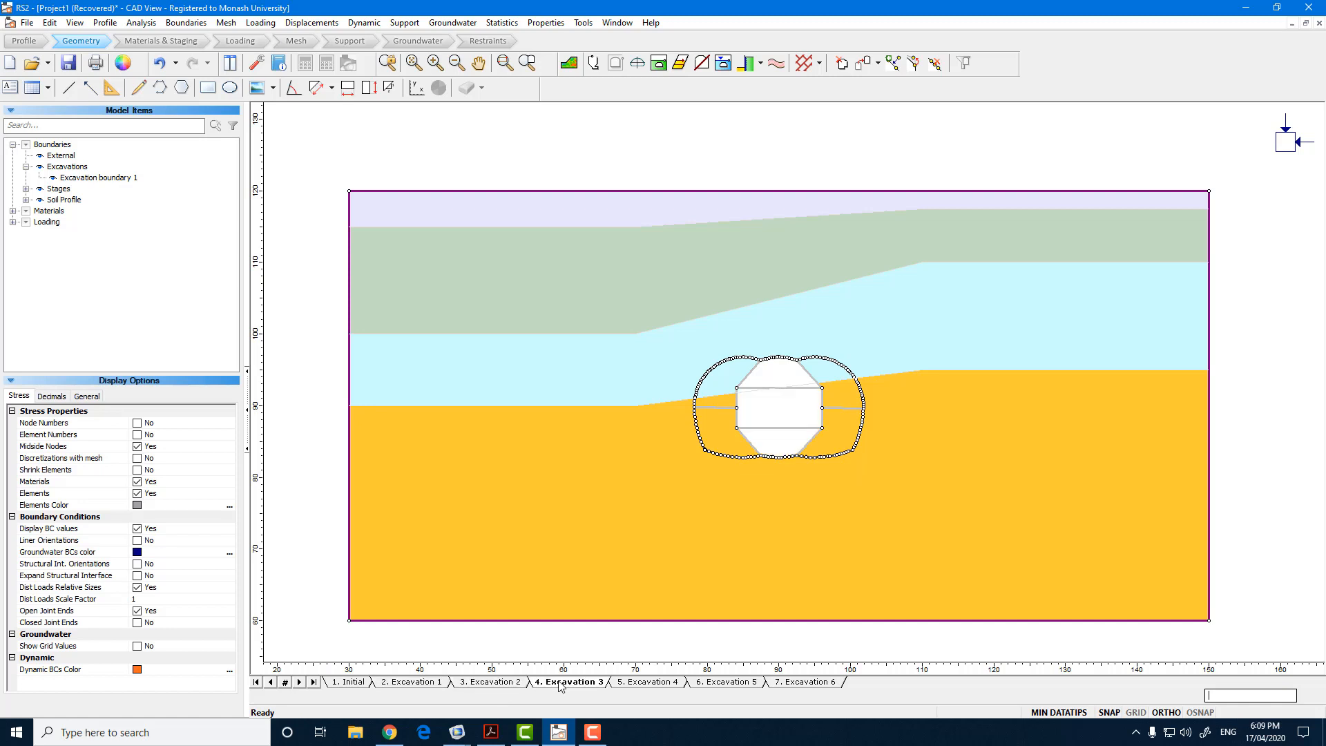
left_click(643, 684)
left_click(734, 684)
left_click(782, 686)
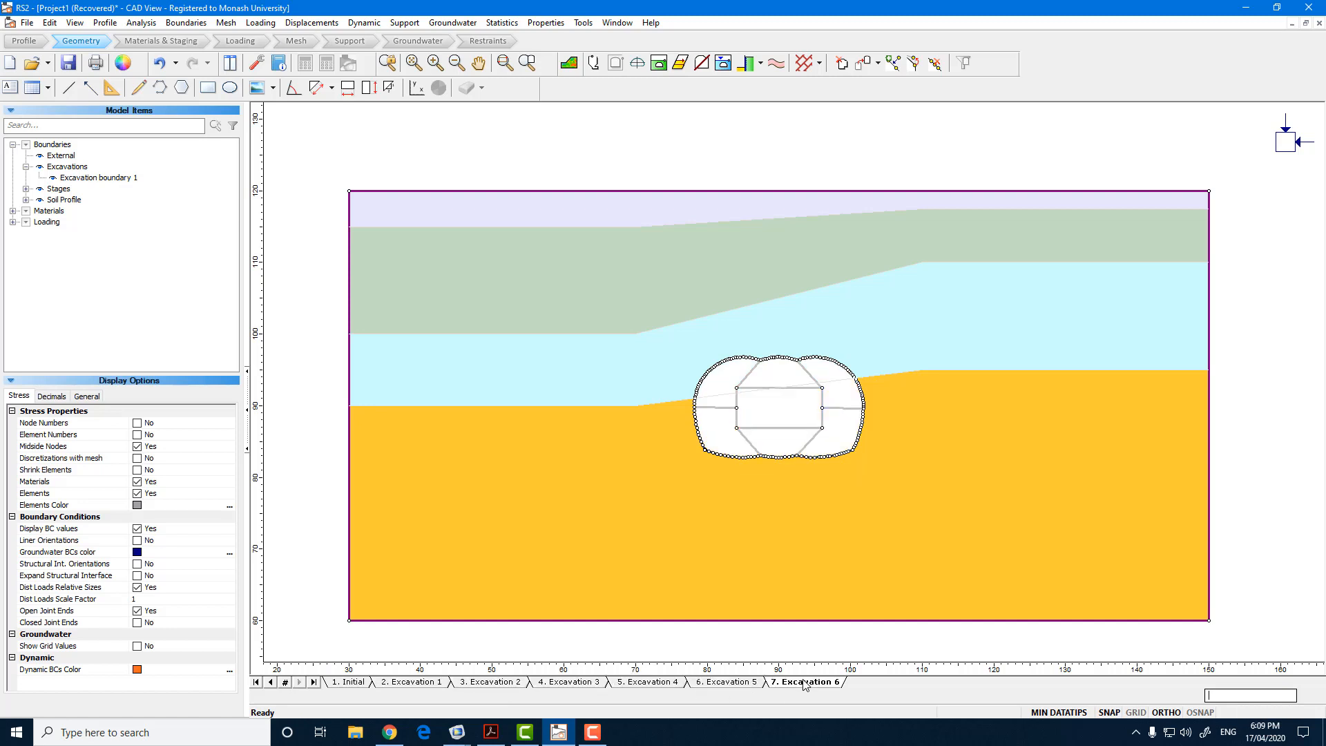
left_click(347, 683)
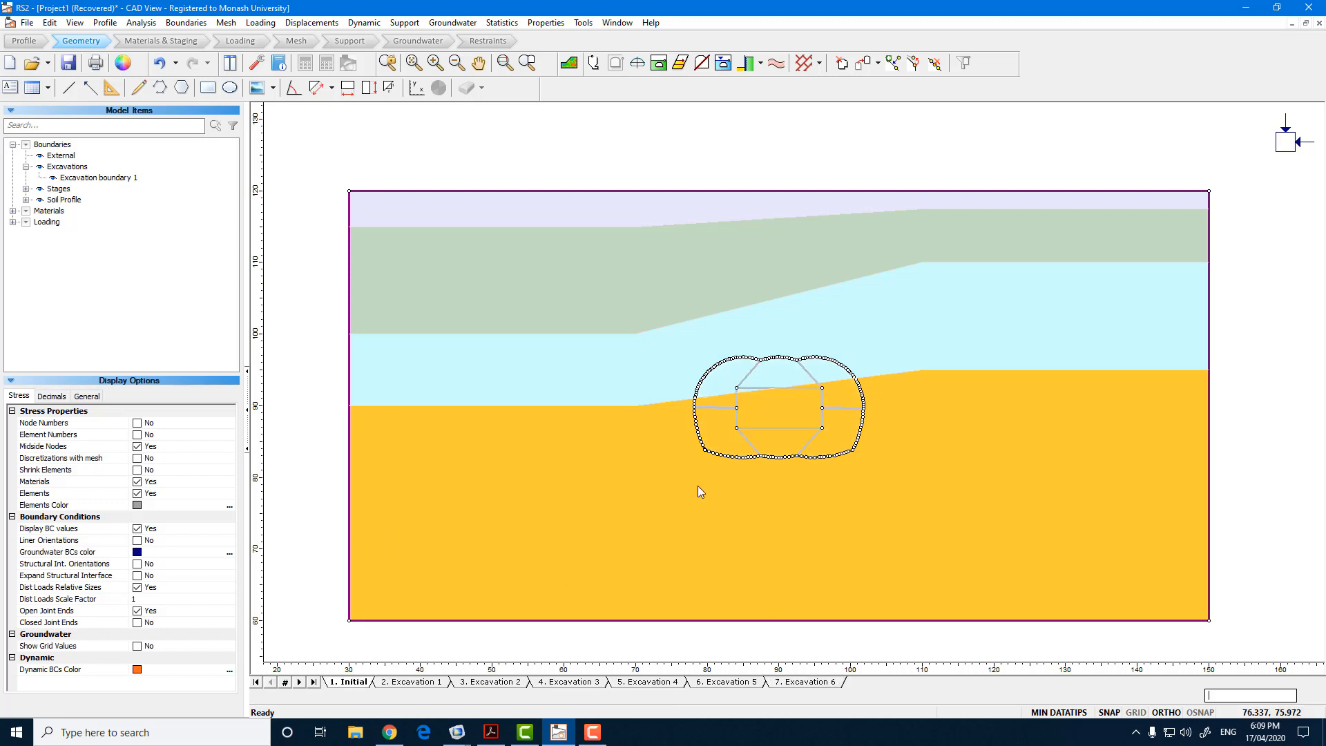
Add a Joint 1 joint with both ends closed, installed at stage 1, from about (104, 120) on the top boundary to about (92.8, 60) on the bottom.
left_click_drag(697, 486, 718, 454)
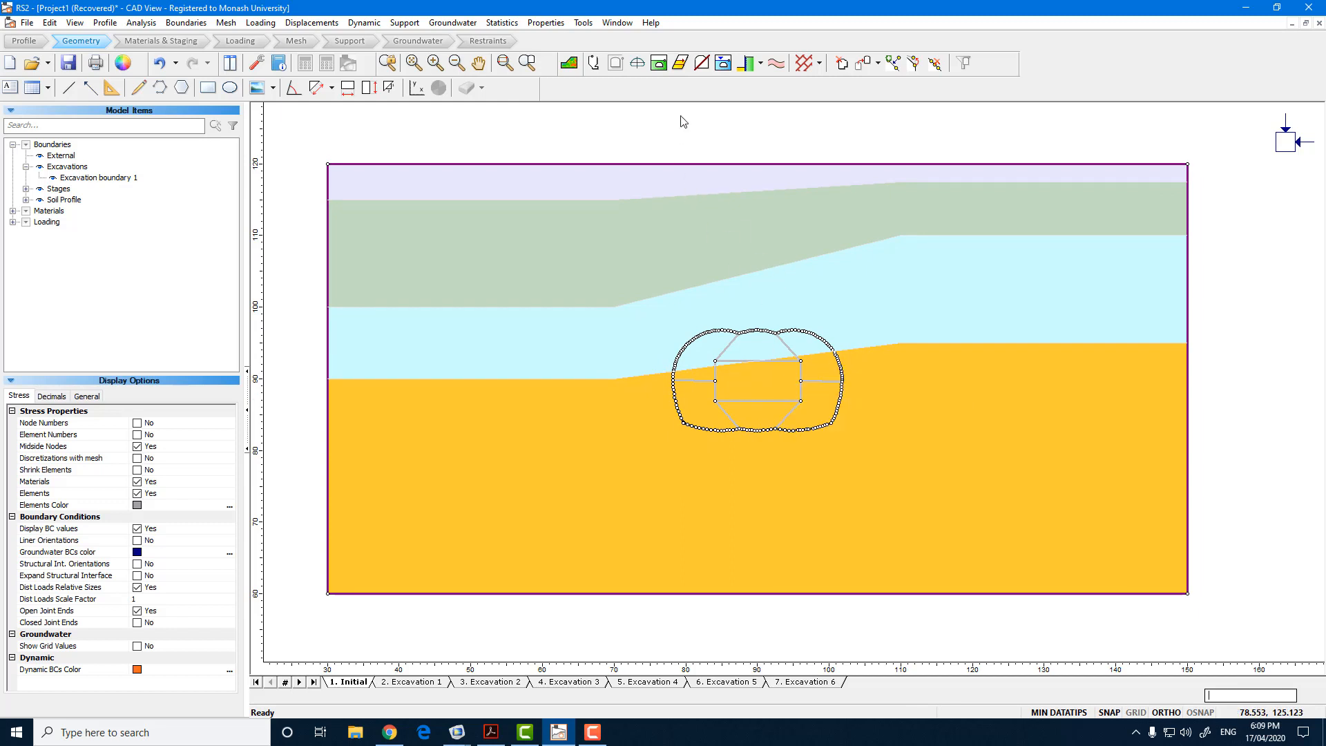
left_click(702, 63)
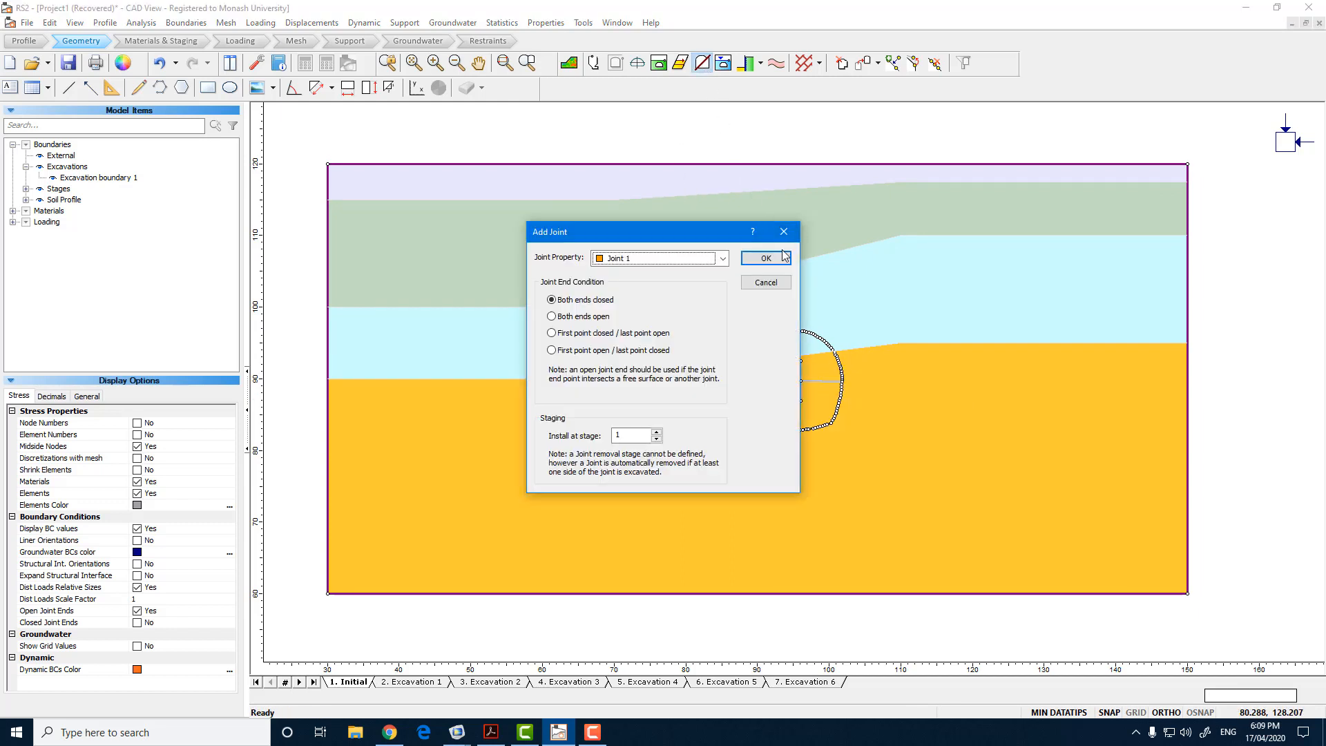
left_click_drag(718, 230, 489, 201)
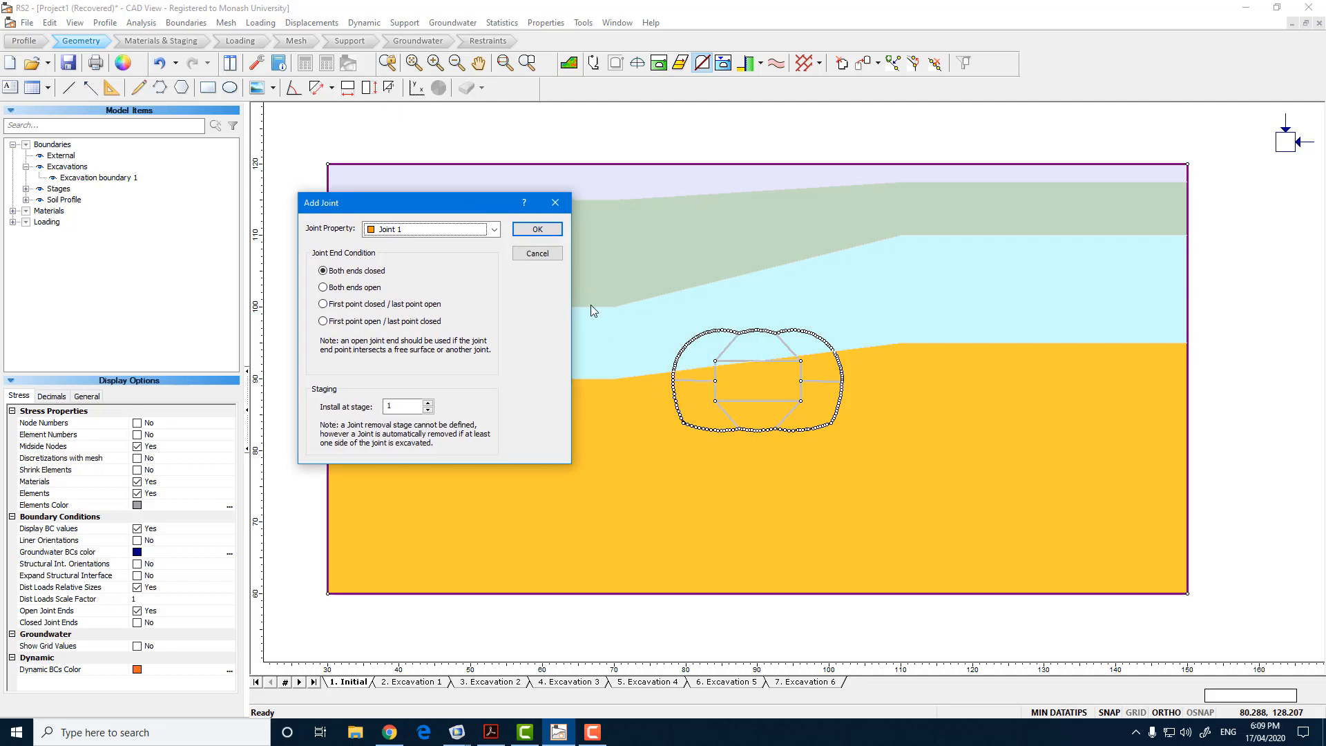
left_click(538, 228)
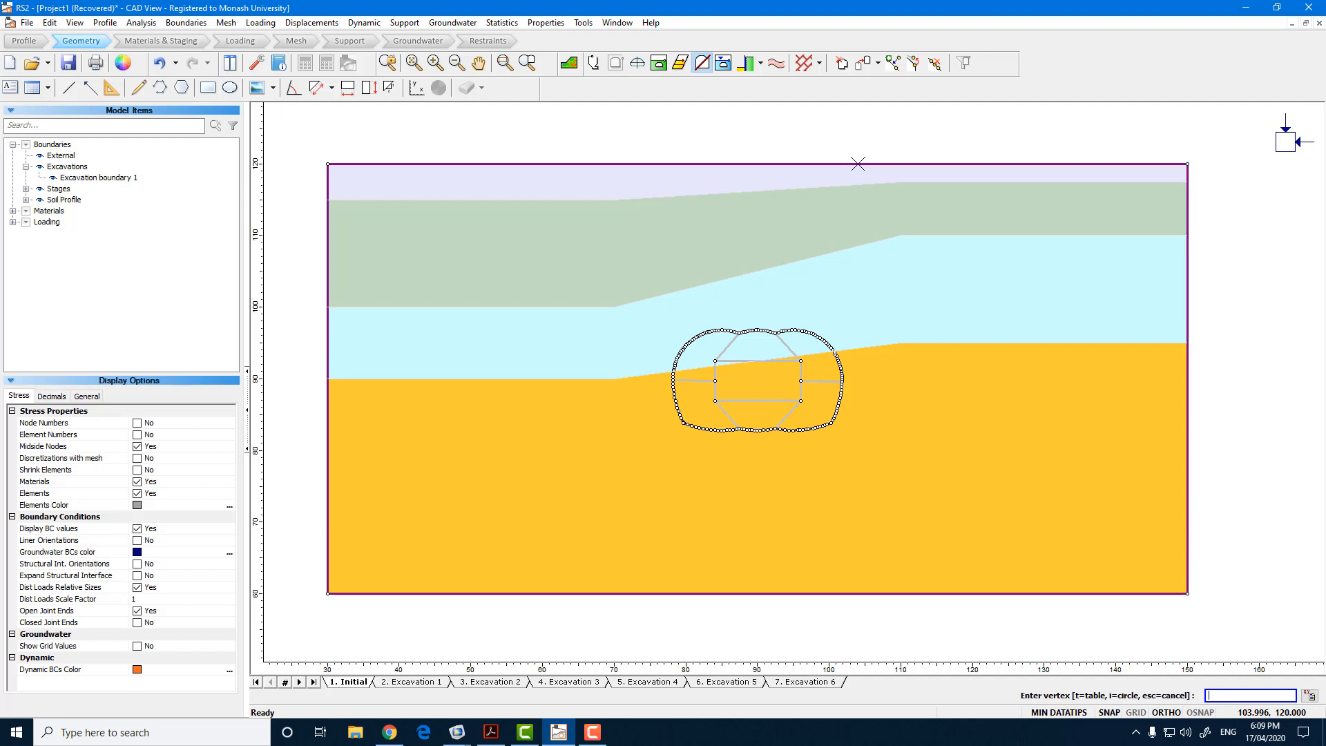
left_click(858, 163)
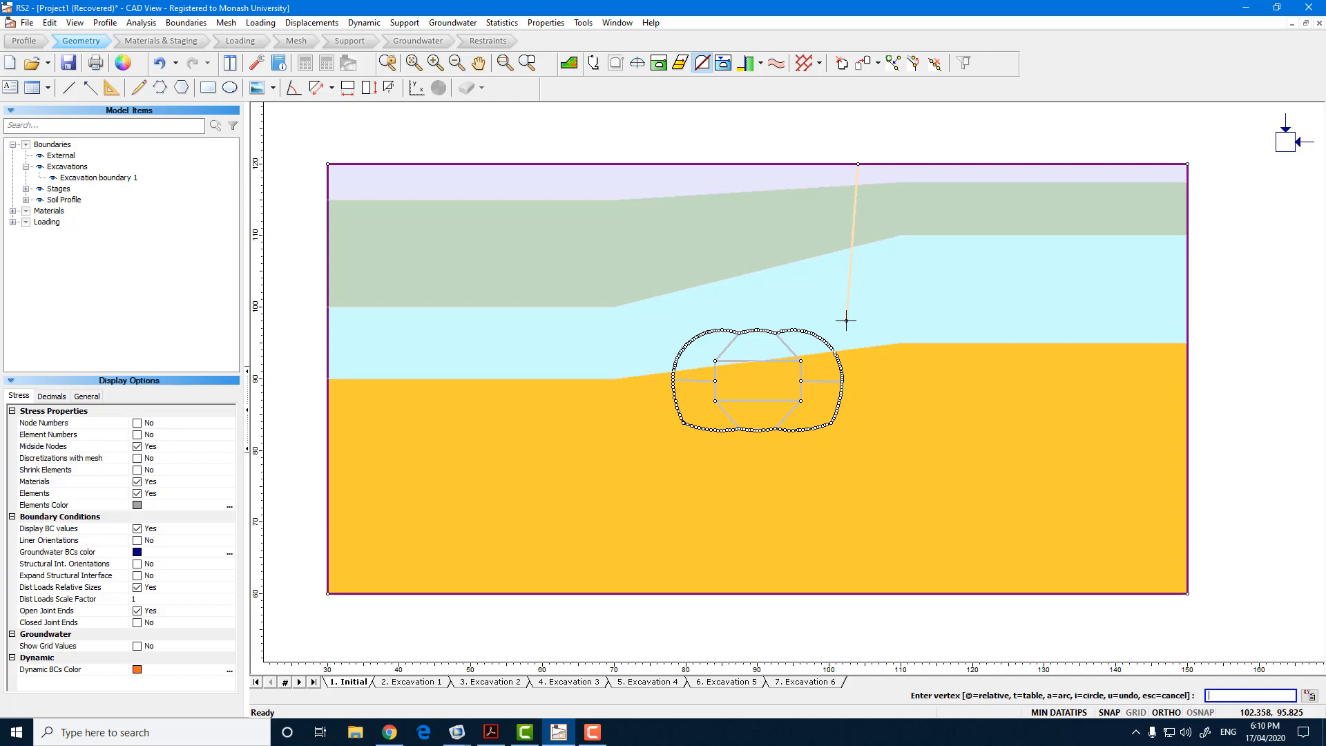
left_click(778, 594)
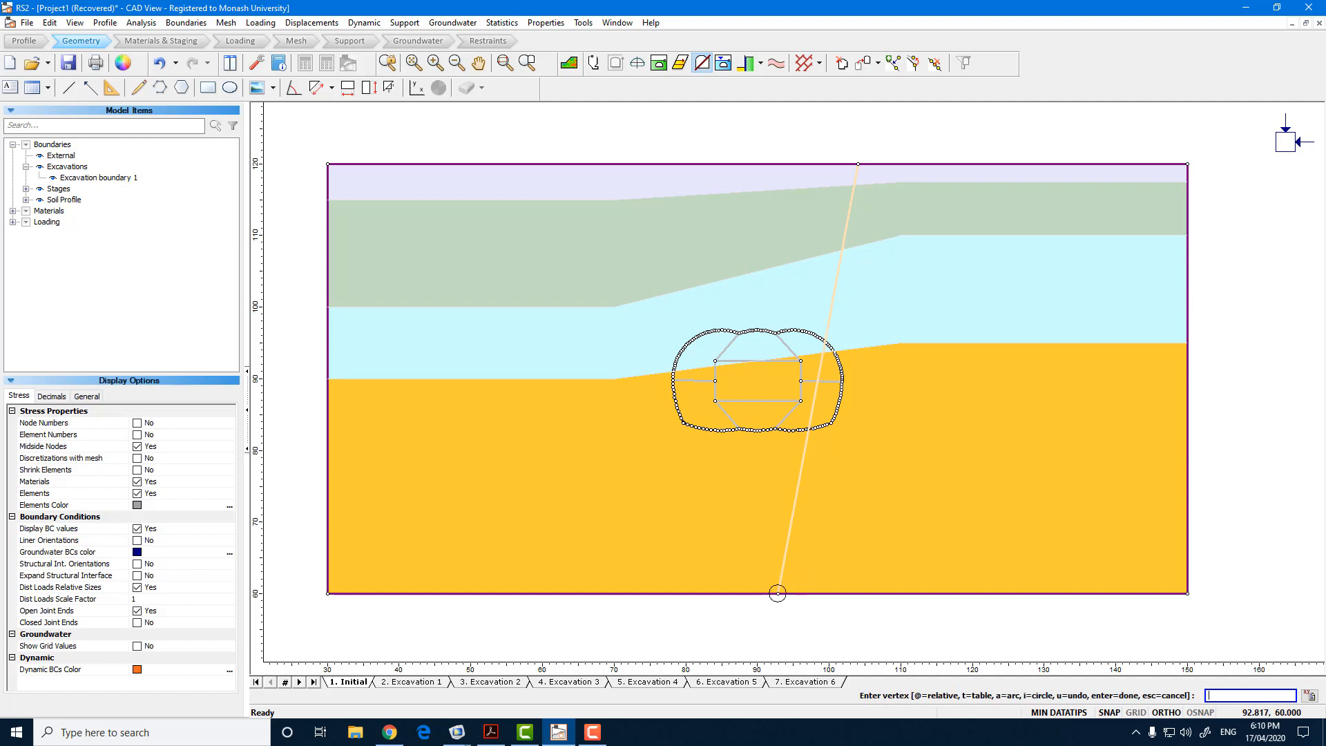
right_click(810, 578)
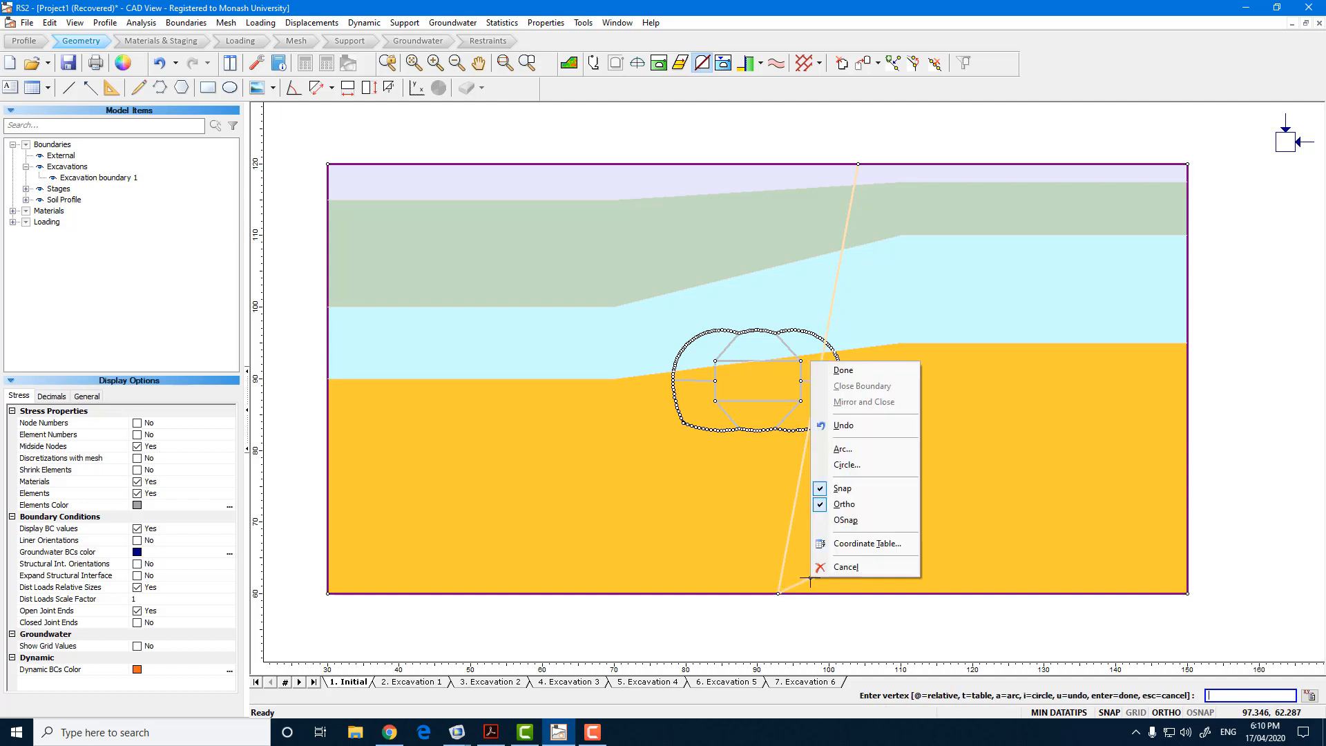
left_click(844, 371)
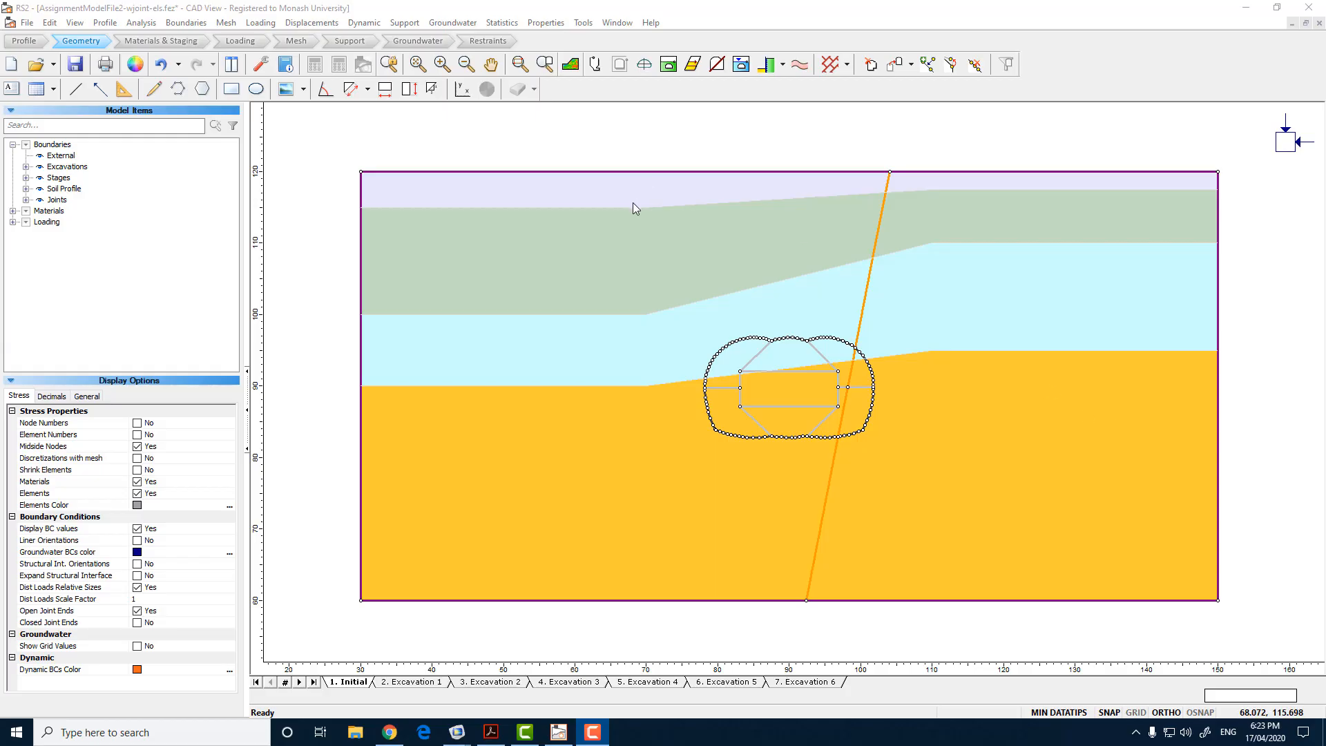
Add a 25 kN/m2 distributed load normal to the boundary along the full ground surface of the model.
left_click_drag(645, 185, 637, 203)
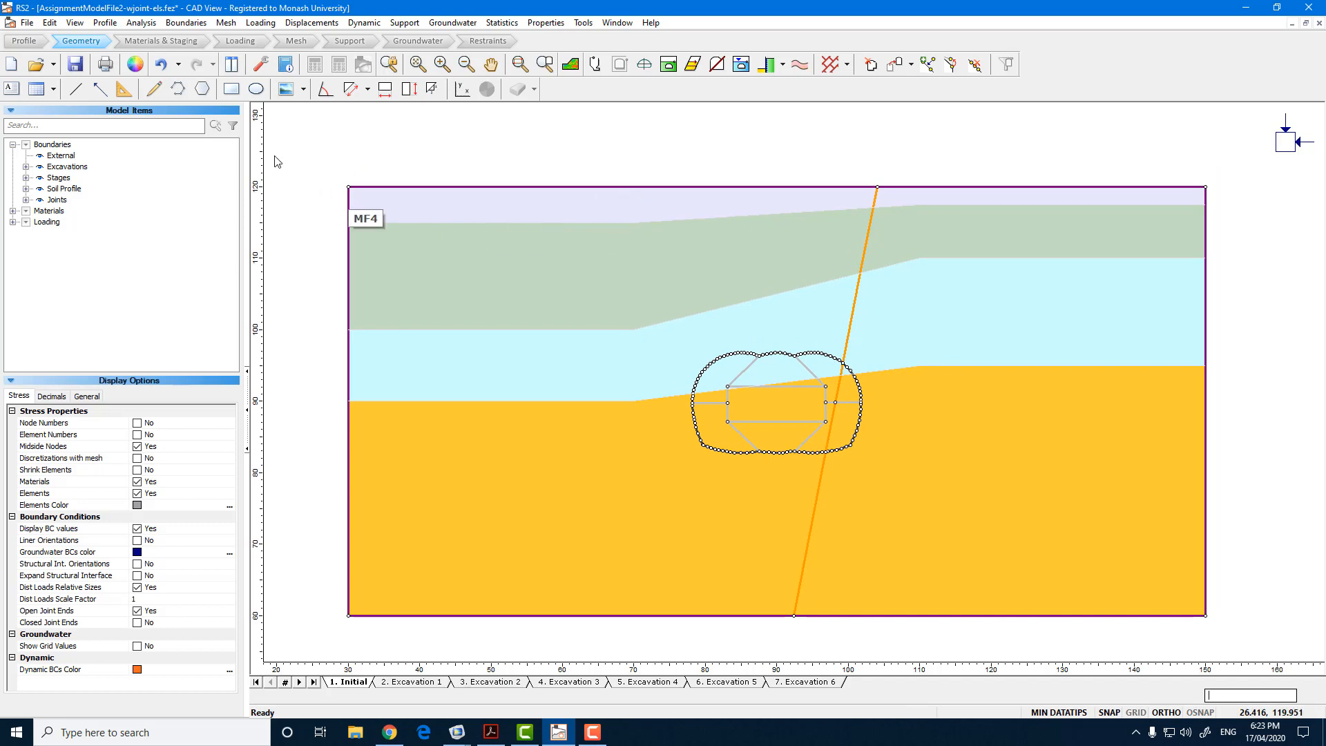
left_click(240, 43)
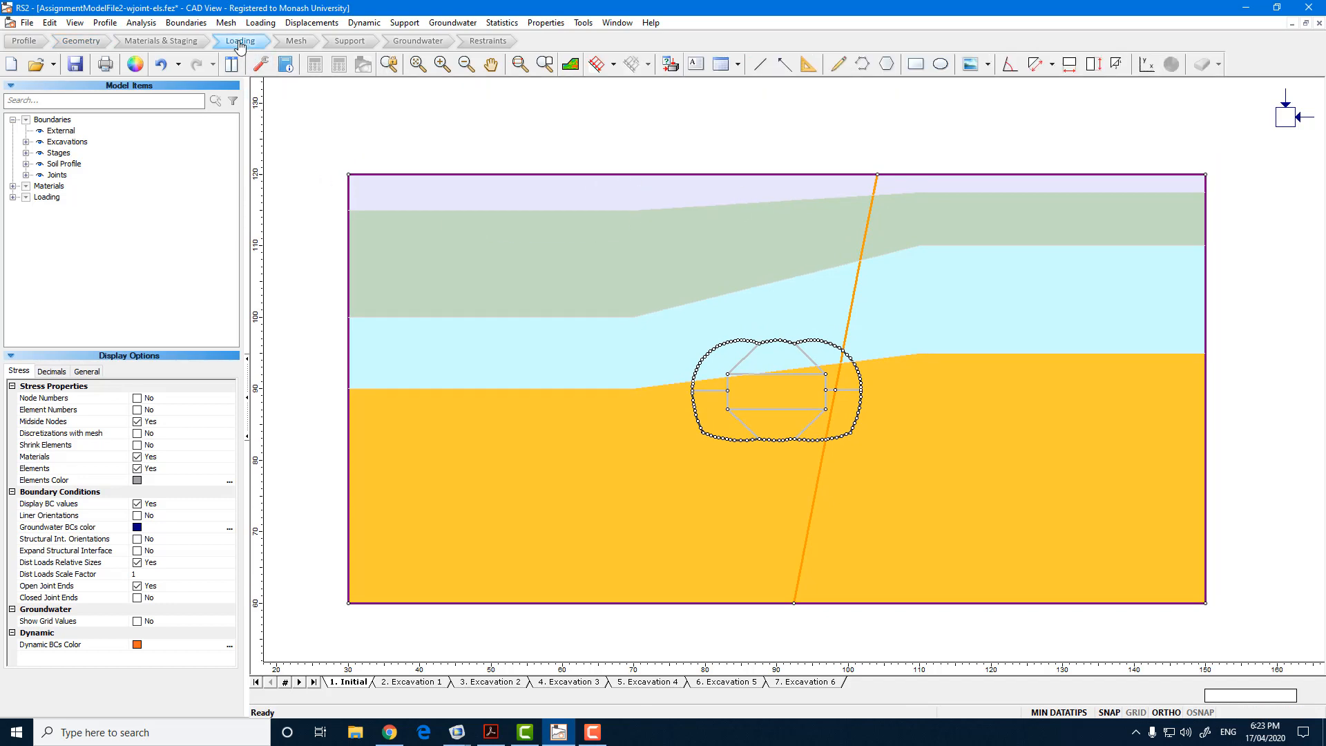
left_click(597, 69)
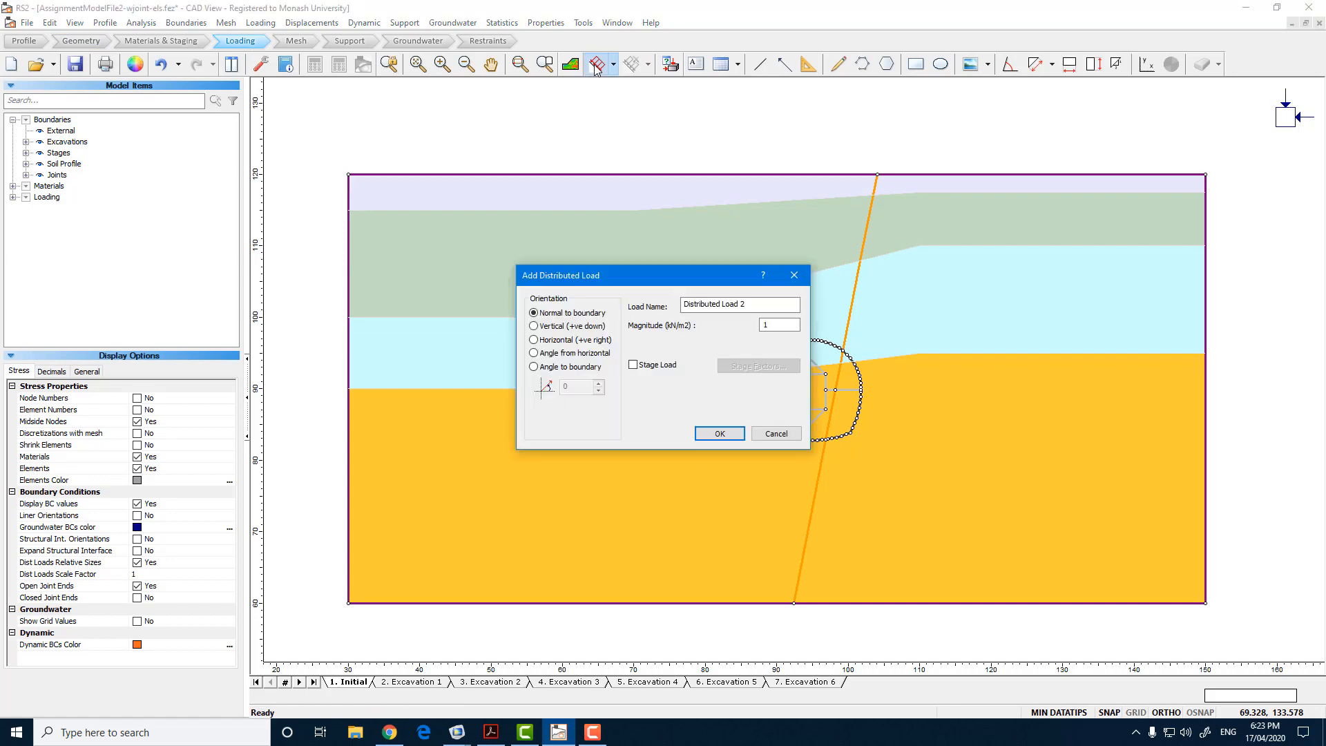
left_click_drag(683, 272, 662, 244)
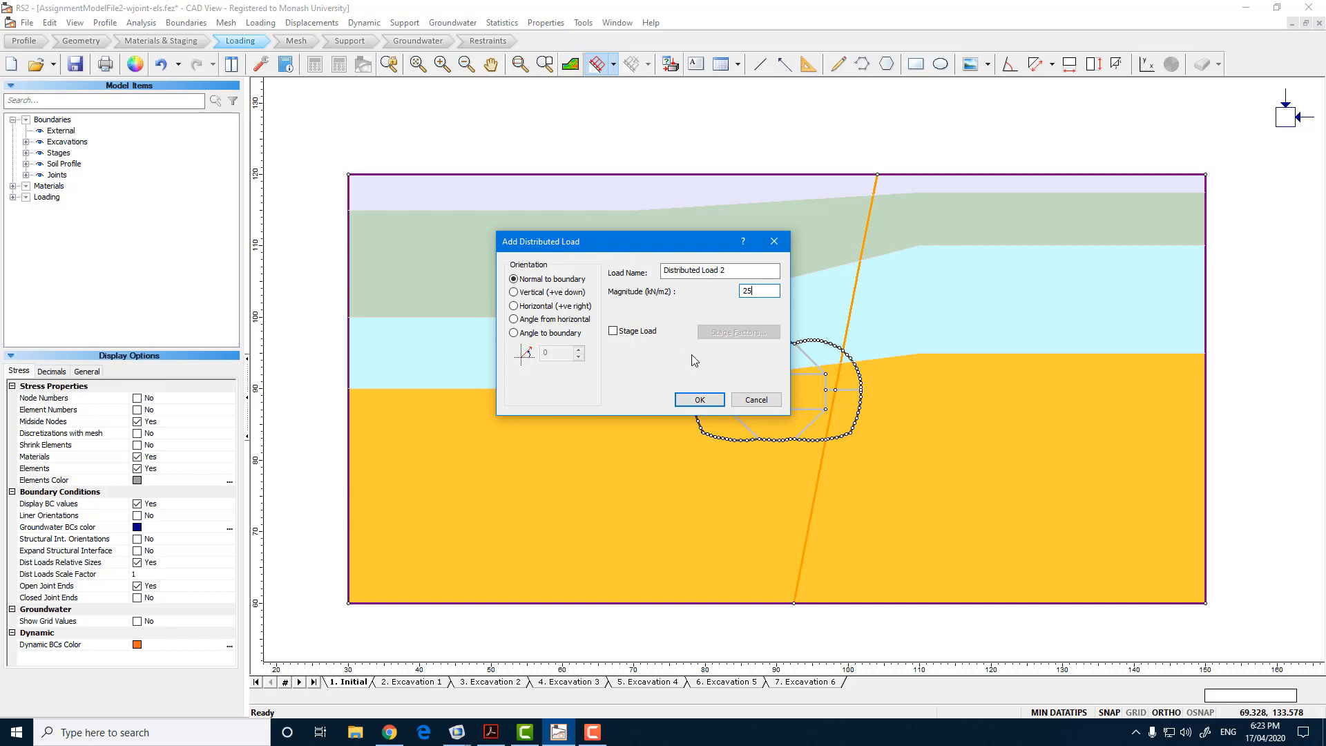
left_click(699, 400)
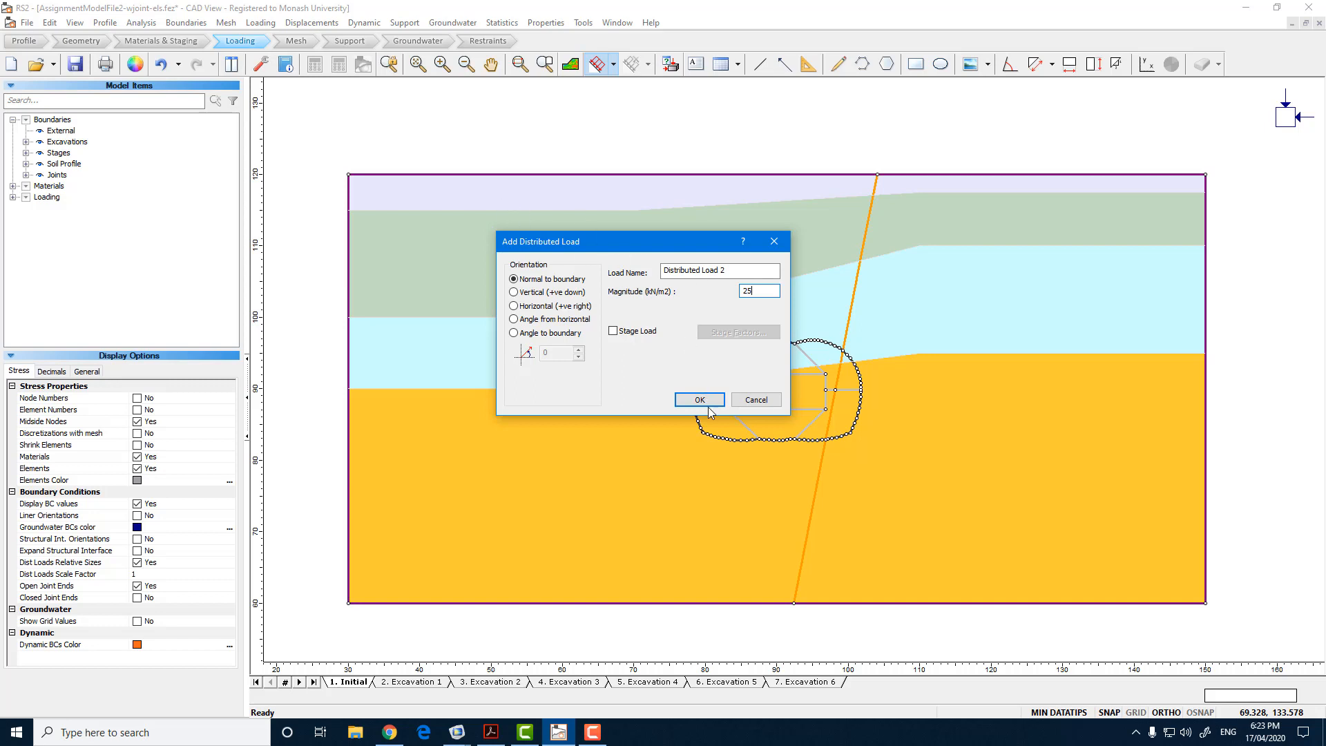
left_click(349, 177)
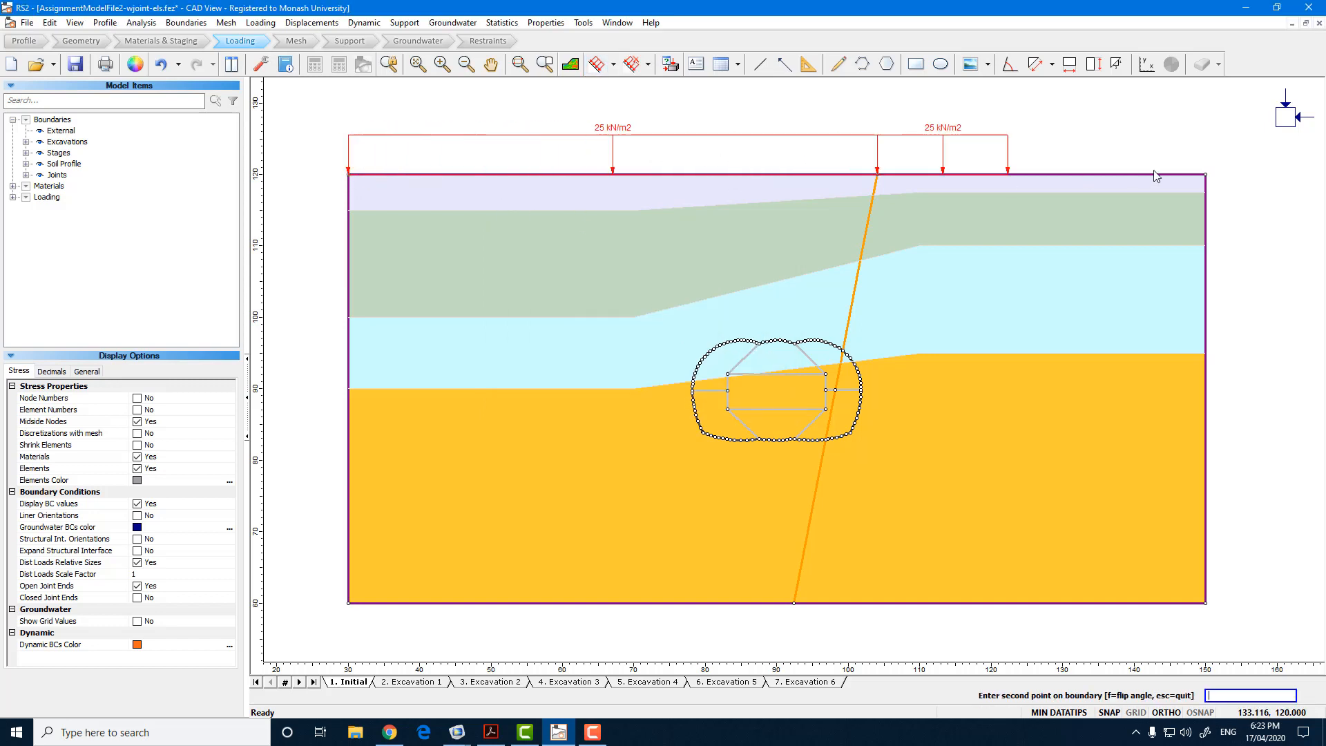
left_click(1208, 177)
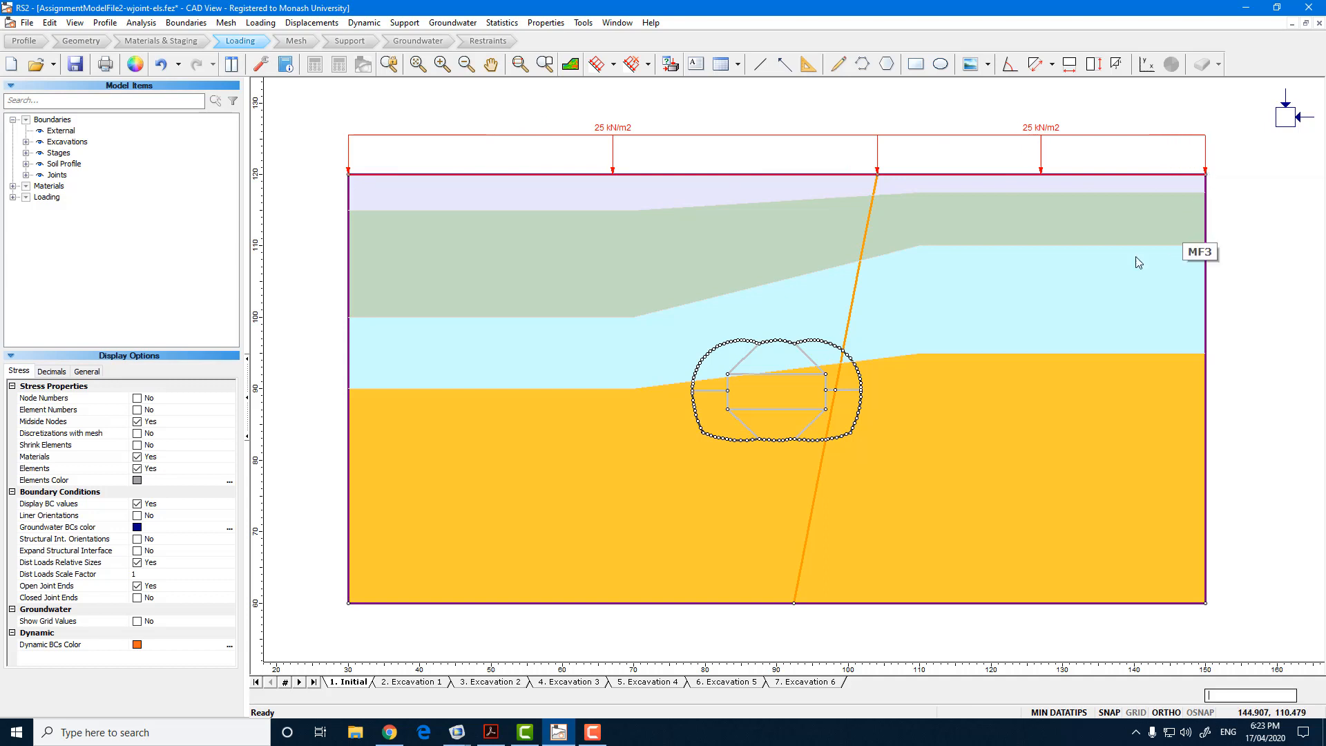
Discretize and mesh the model with a graded mesh of 6 noded triangles, gradation factor 0.1 and 110 default excavation nodes.
left_click_drag(1005, 280, 1030, 302)
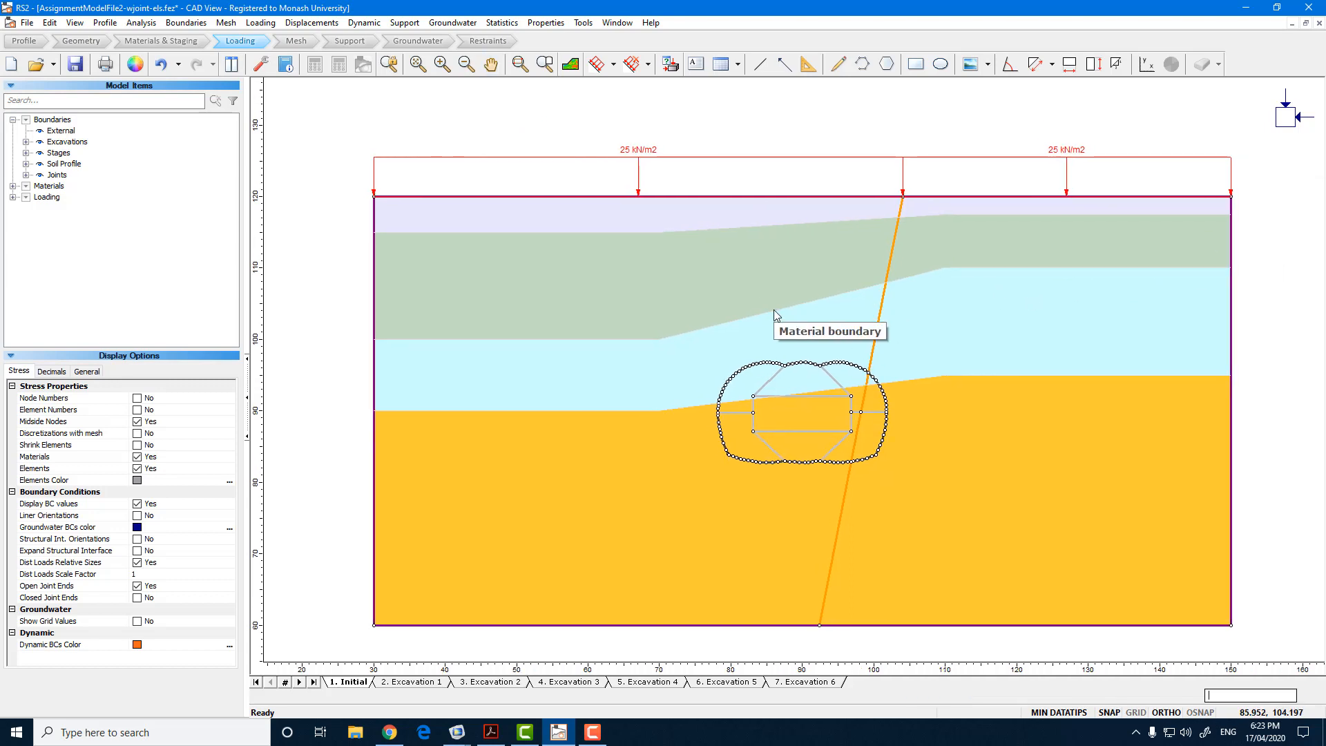
left_click_drag(778, 311, 780, 297)
key("Escape")
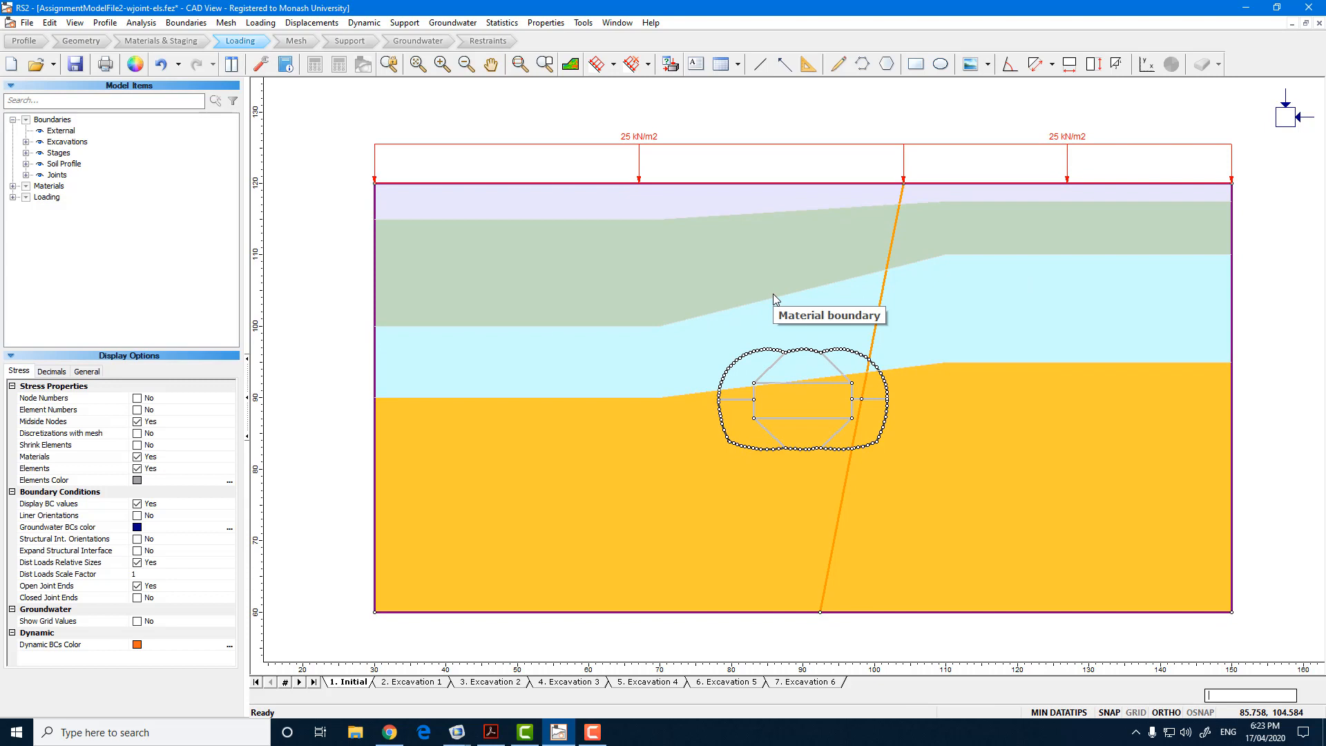
left_click(296, 42)
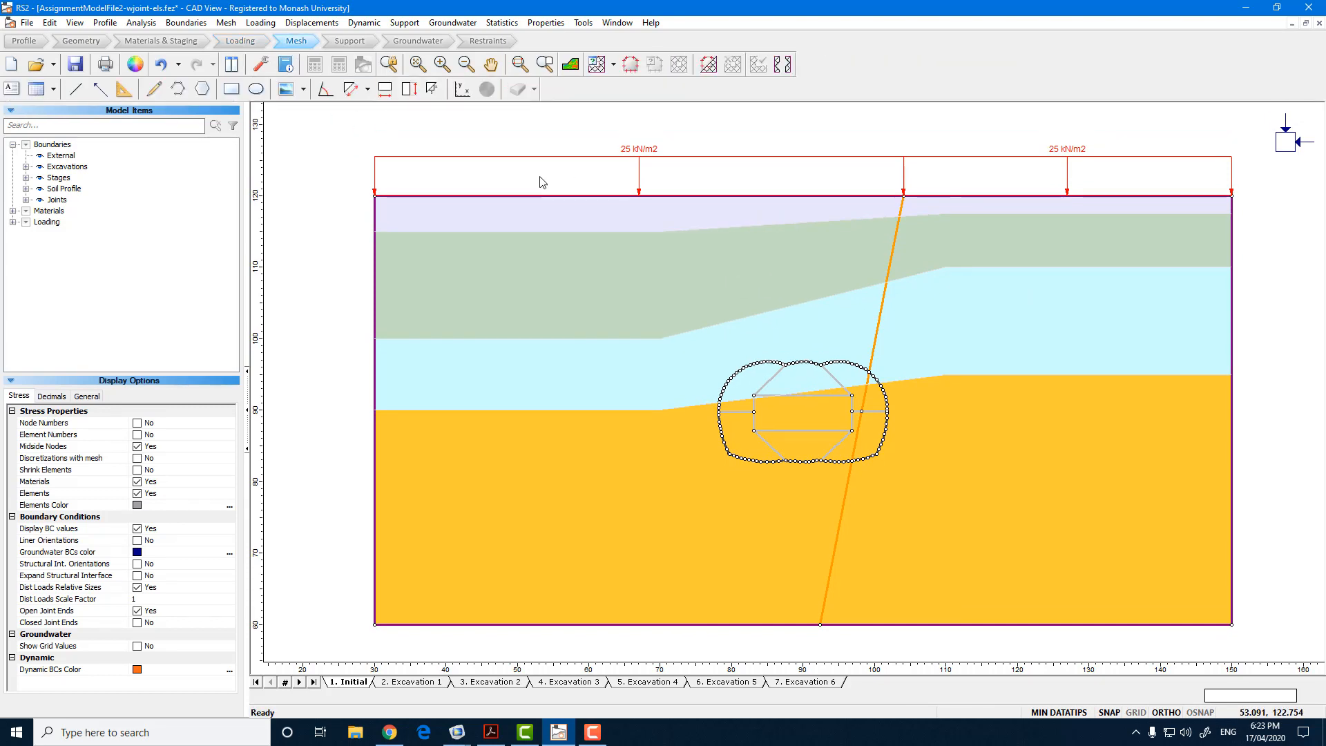
left_click(614, 65)
left_click(635, 86)
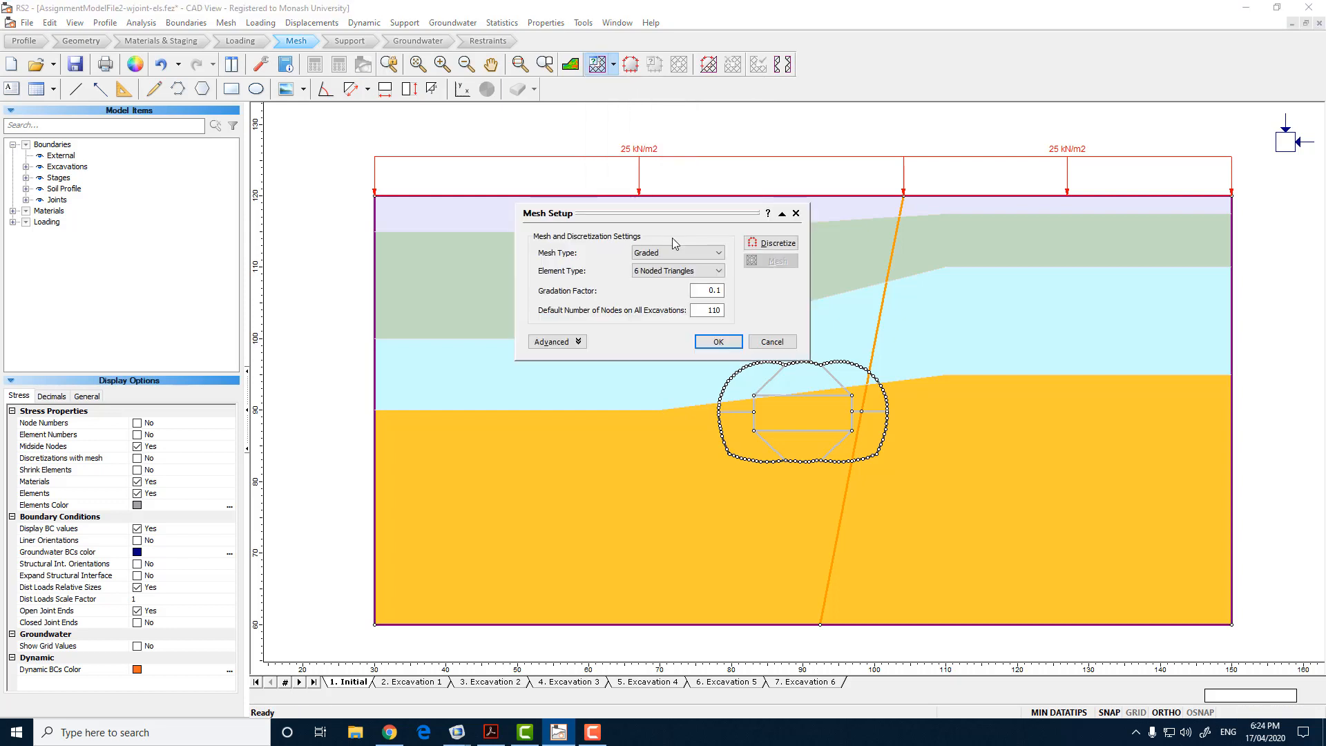
left_click(775, 243)
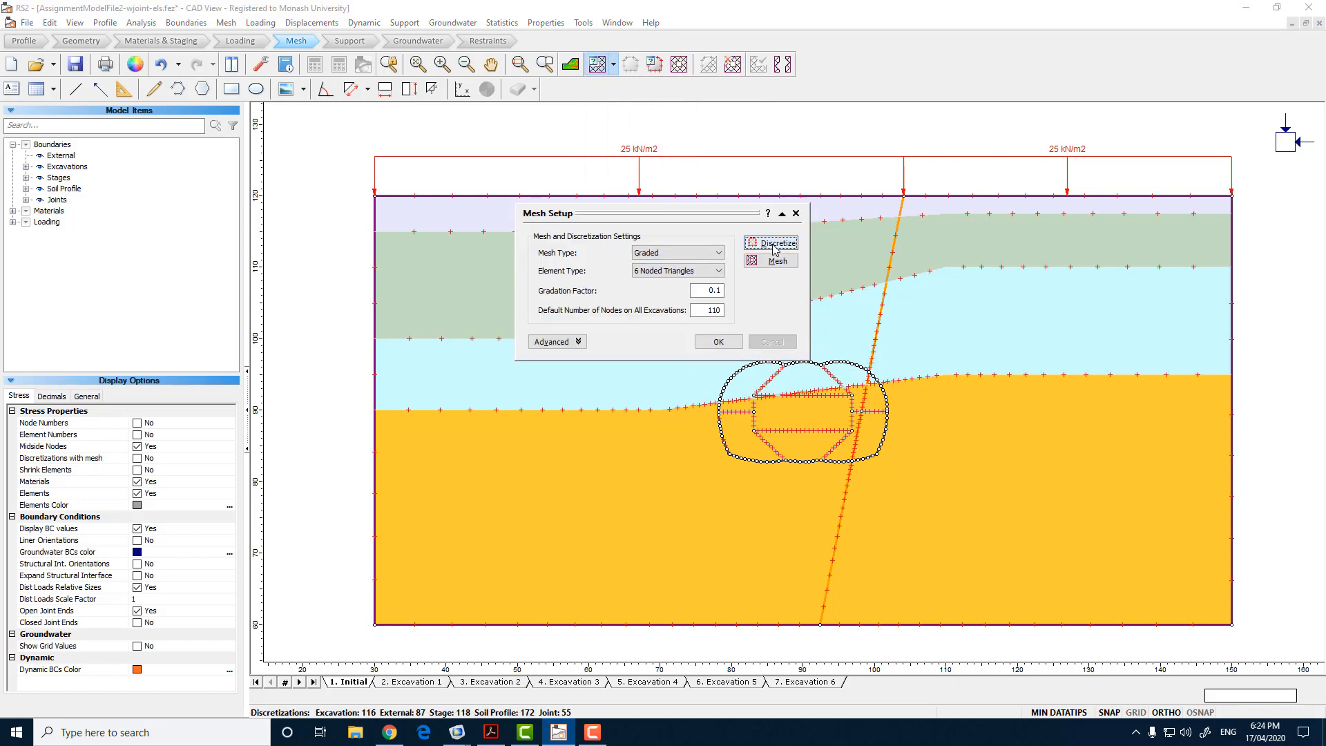
left_click(778, 263)
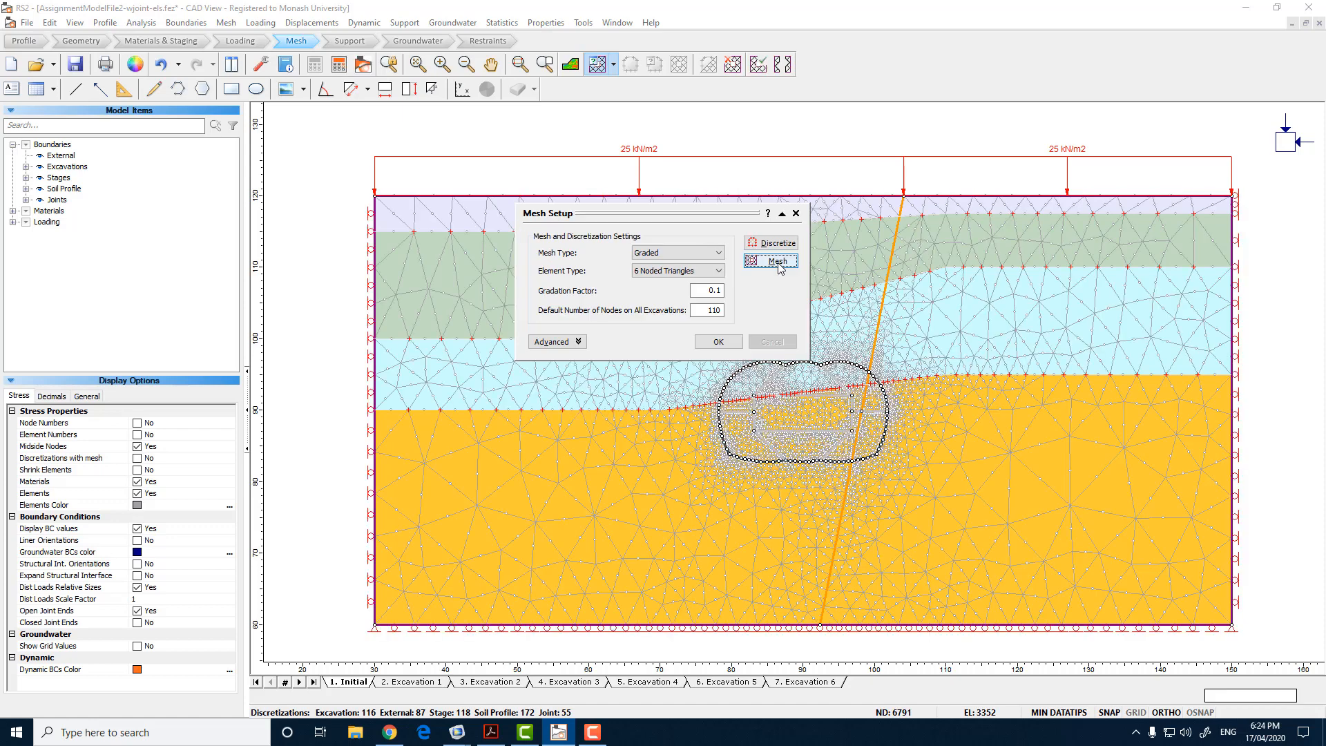
left_click(722, 341)
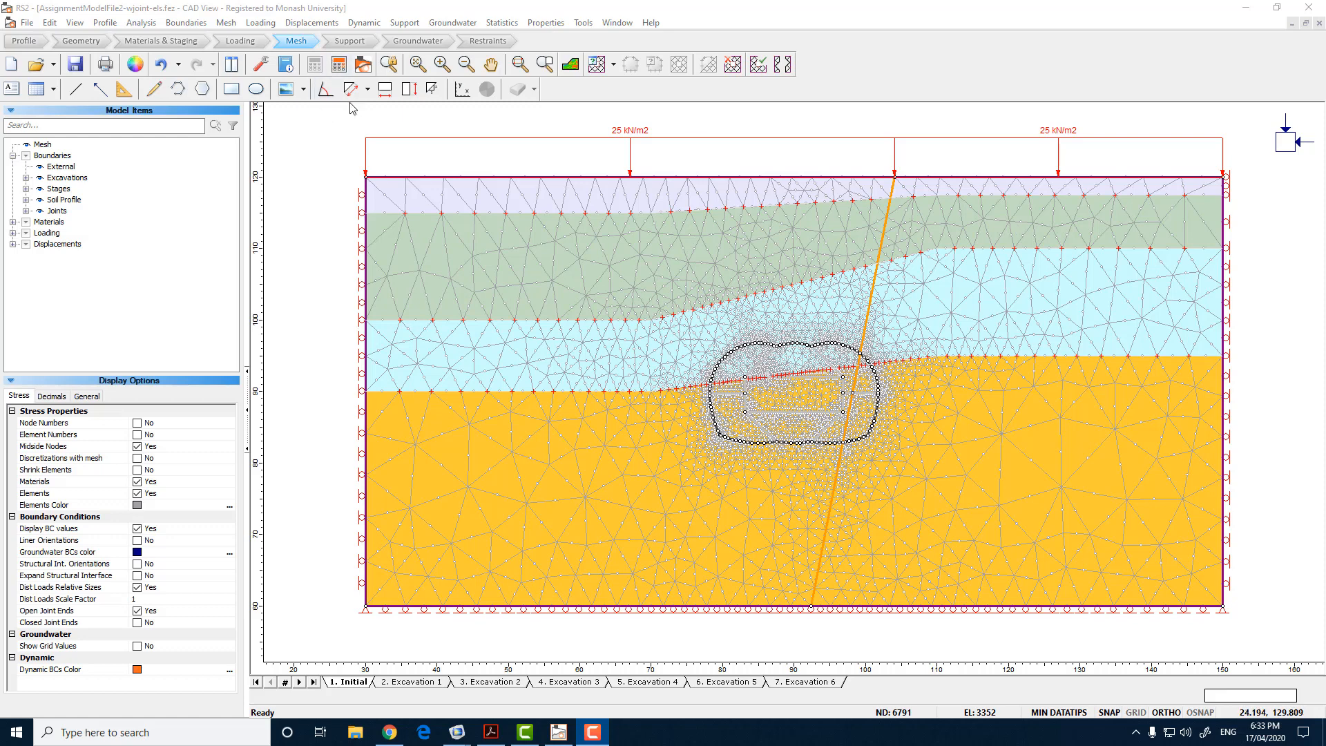
Go to the restraints workflow stage and compute the model, replacing the previous results.
left_click(487, 41)
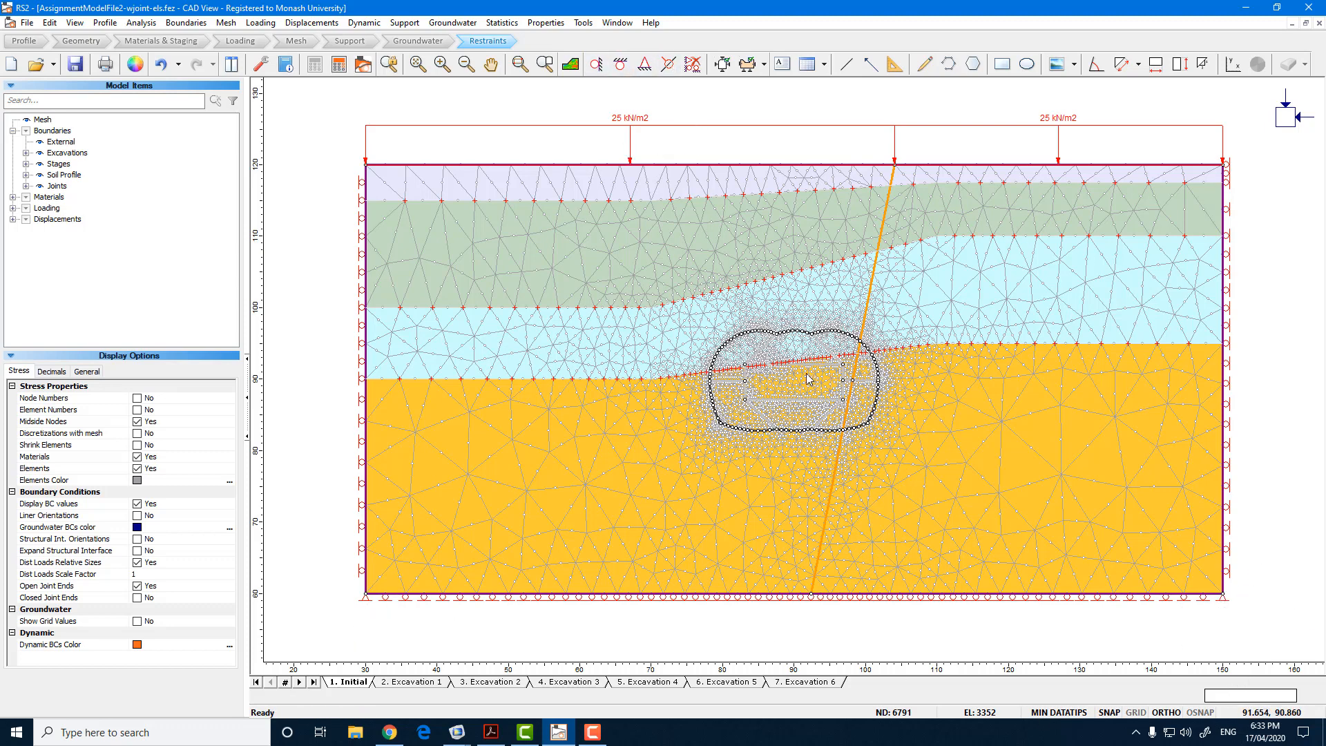
mouse_move(807, 378)
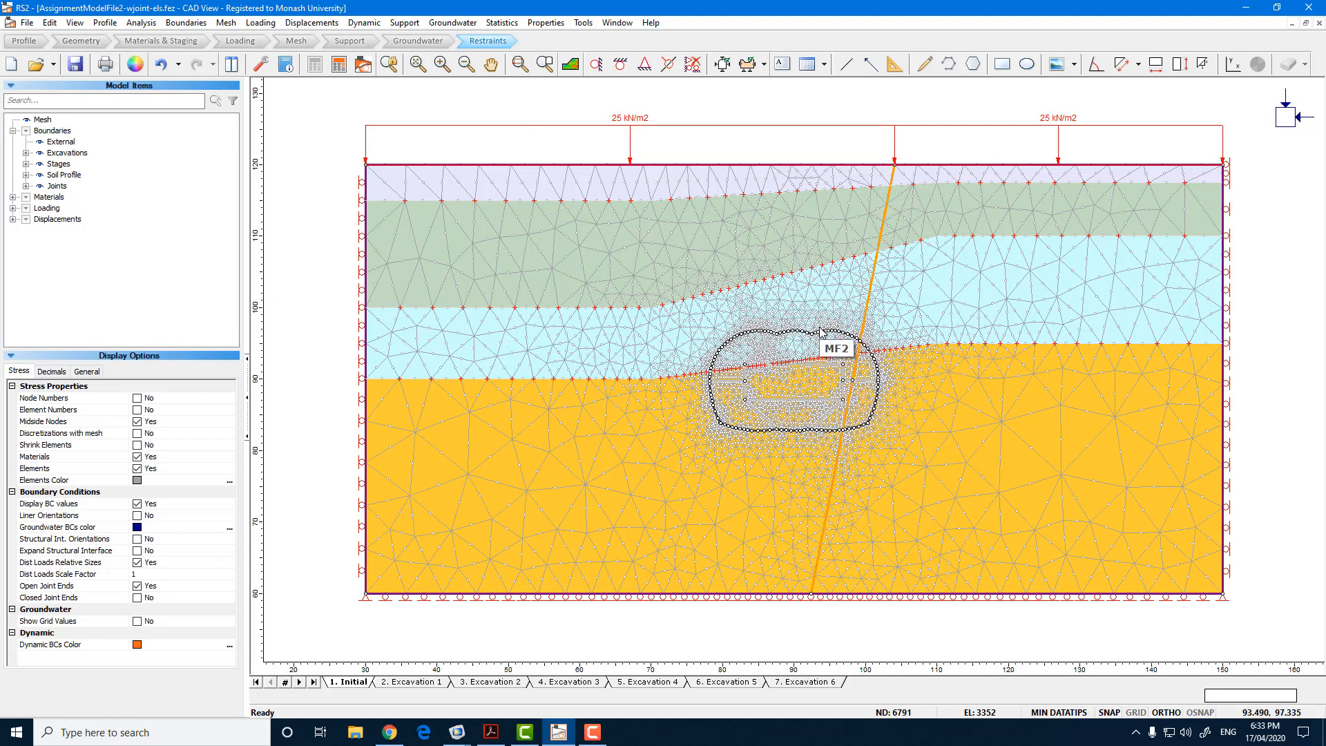
left_click(341, 68)
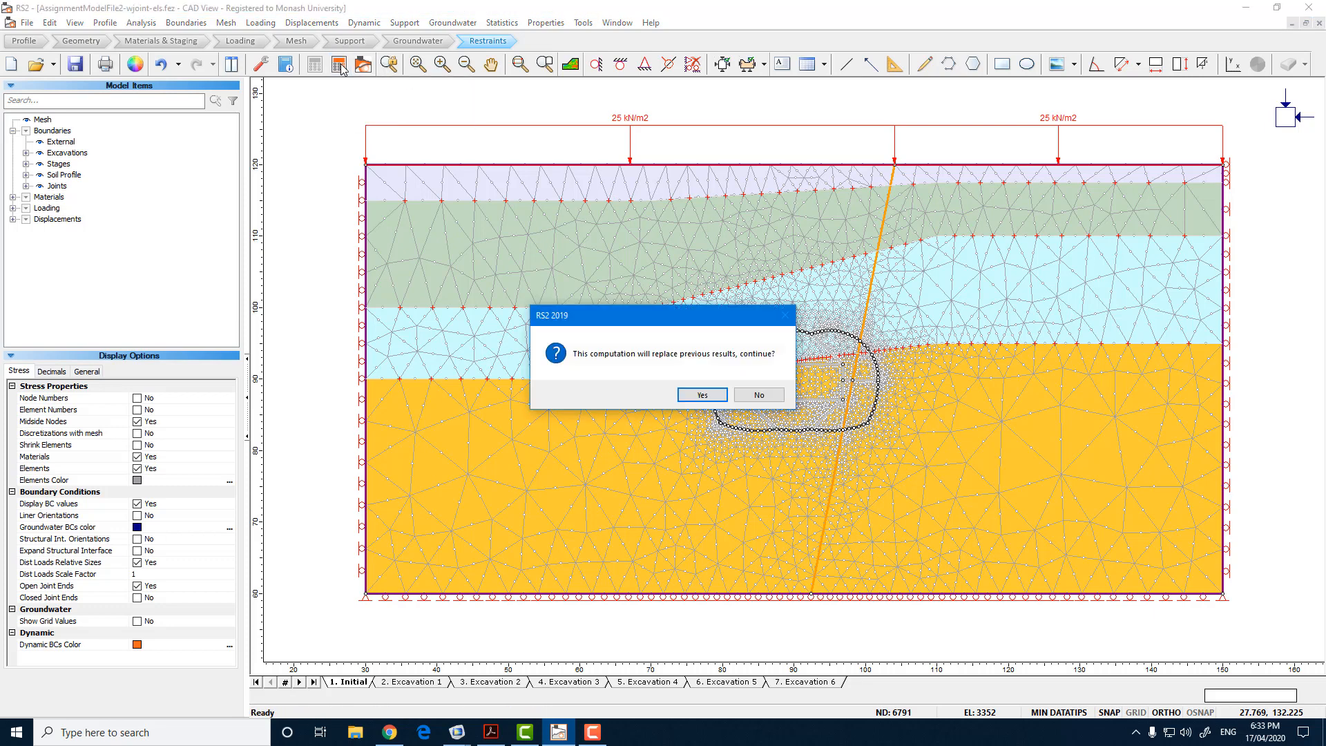
left_click(703, 395)
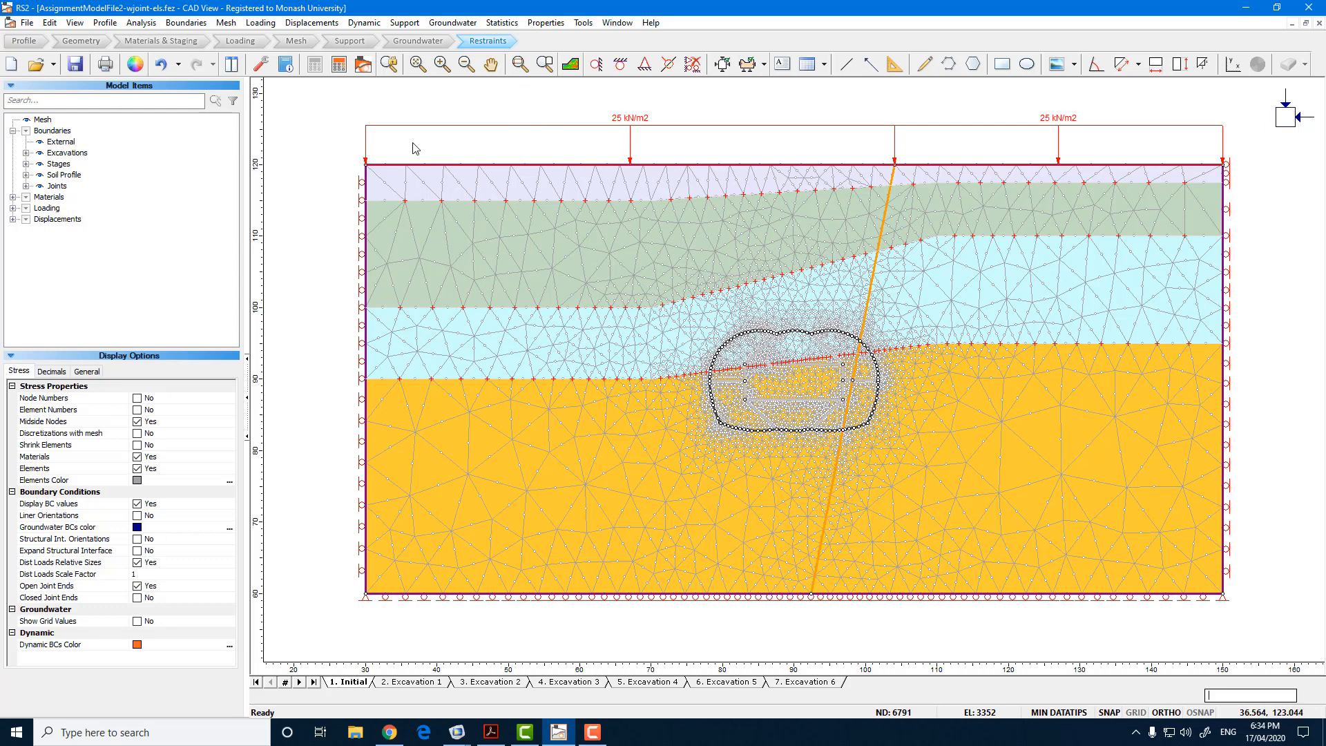
Open the computed results in Interpret and display the Strength Factor contours.
left_click(364, 66)
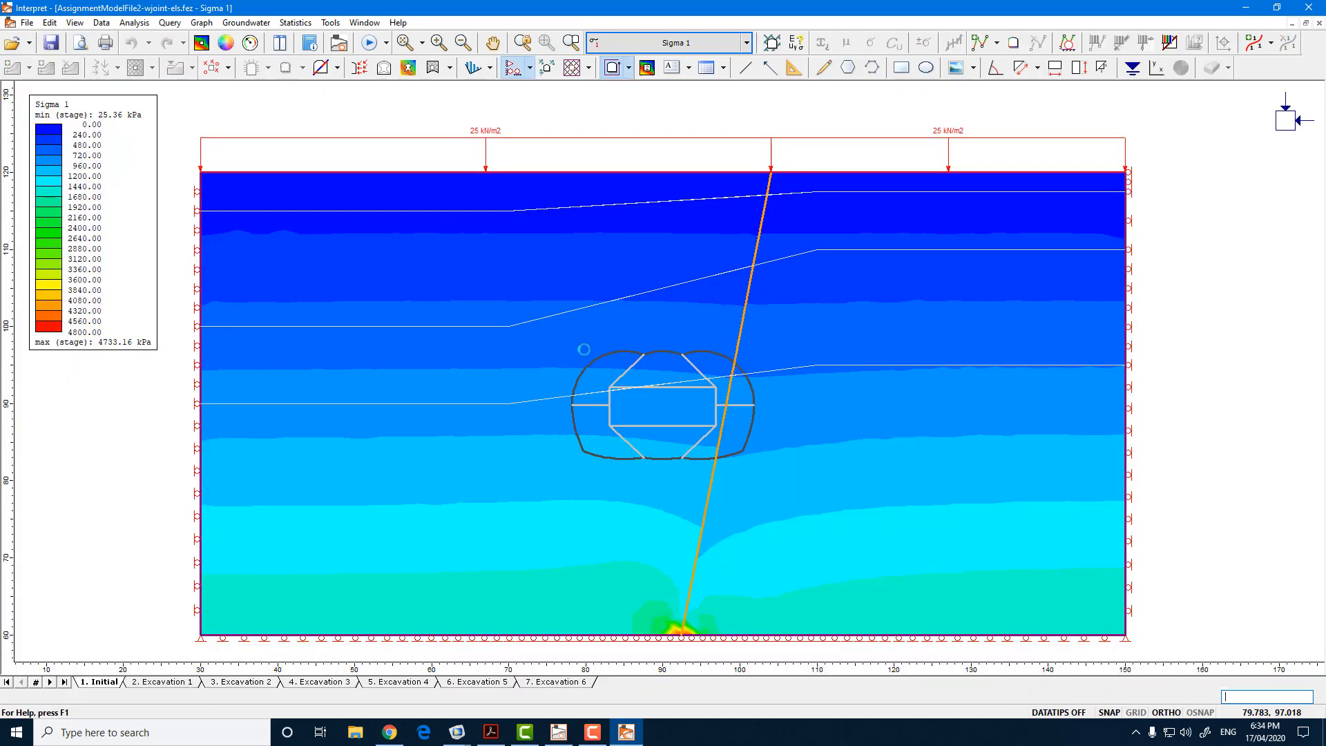
left_click(746, 43)
mouse_move(721, 117)
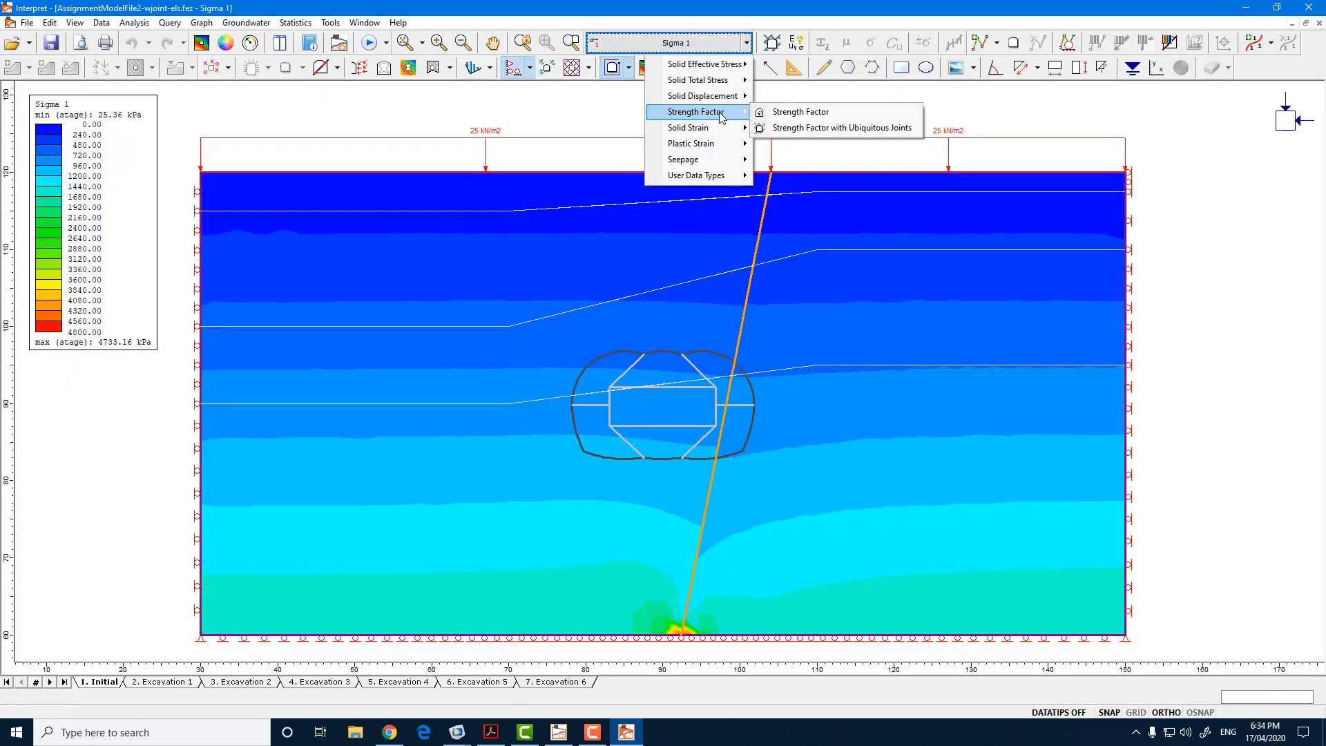
left_click(810, 112)
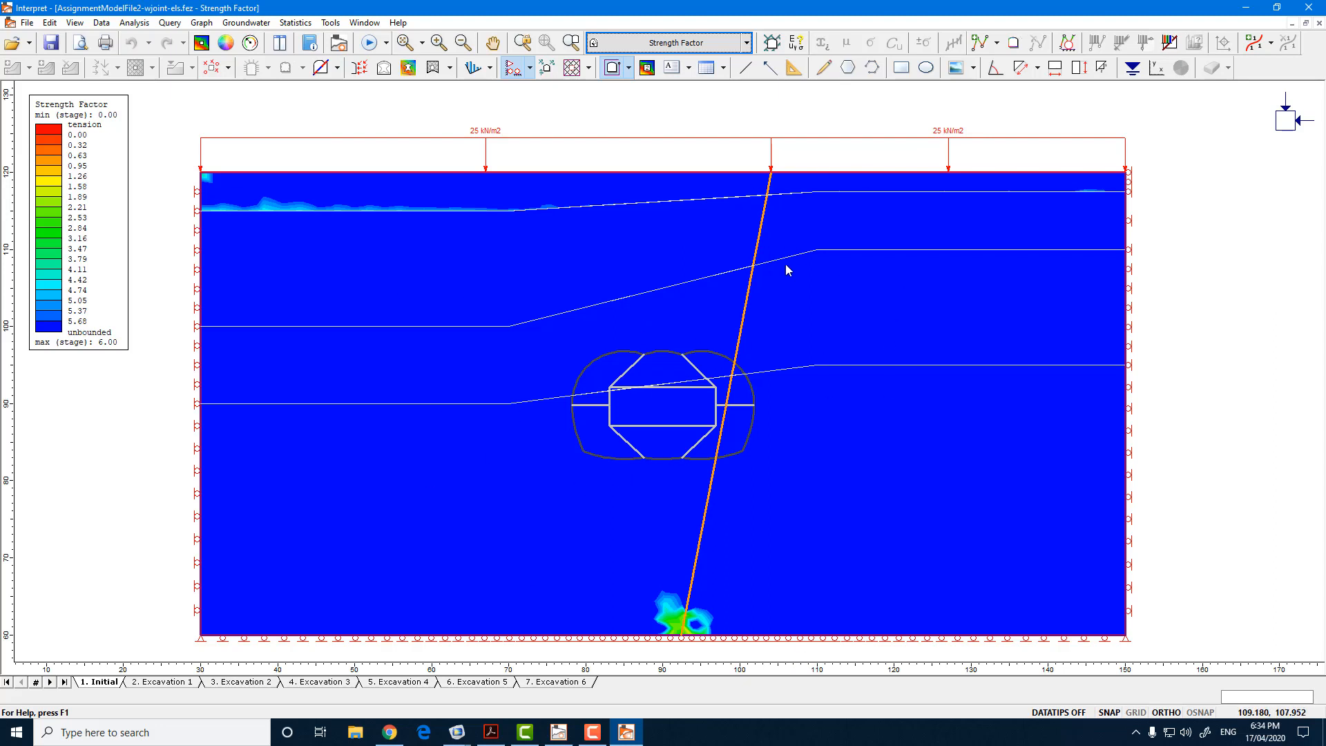
Examine the strength factor contours around the tunnel and joint stage by stage from Excavation 1 through Excavation 6.
left_click(181, 683)
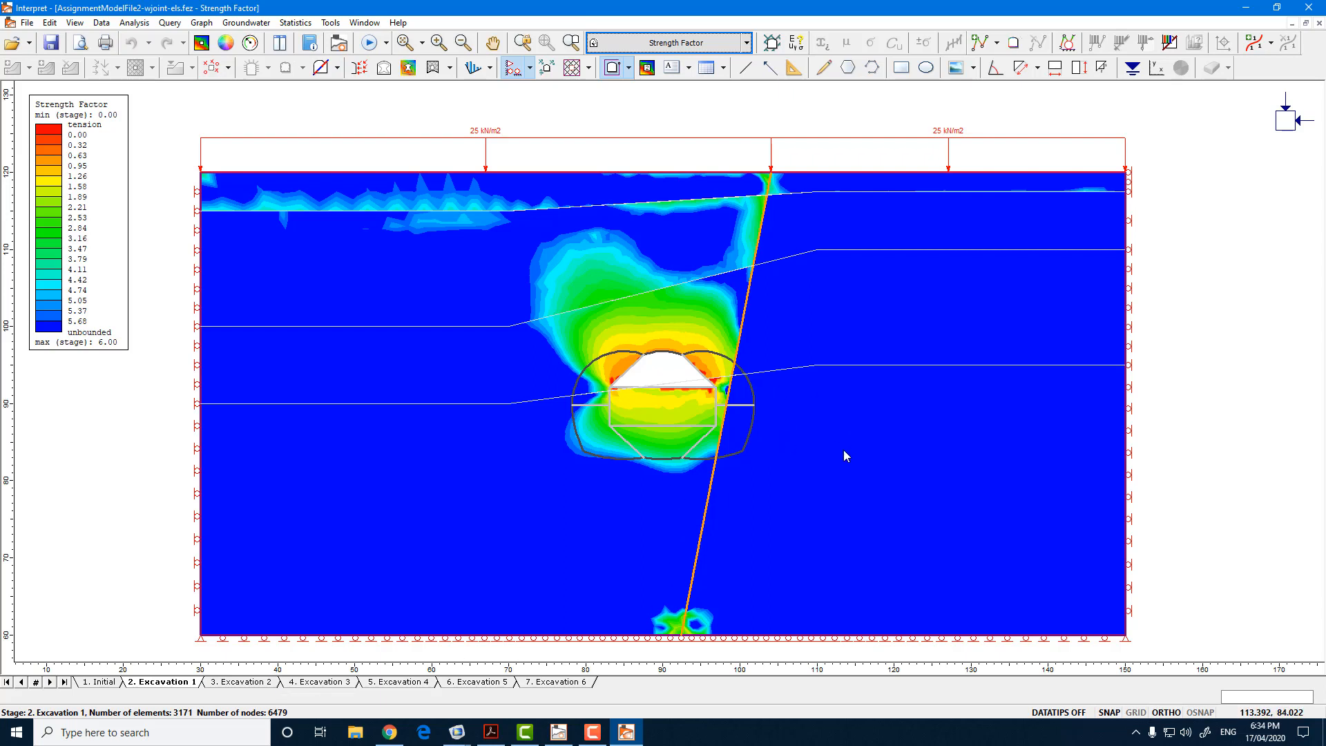
left_click(271, 682)
left_click(304, 682)
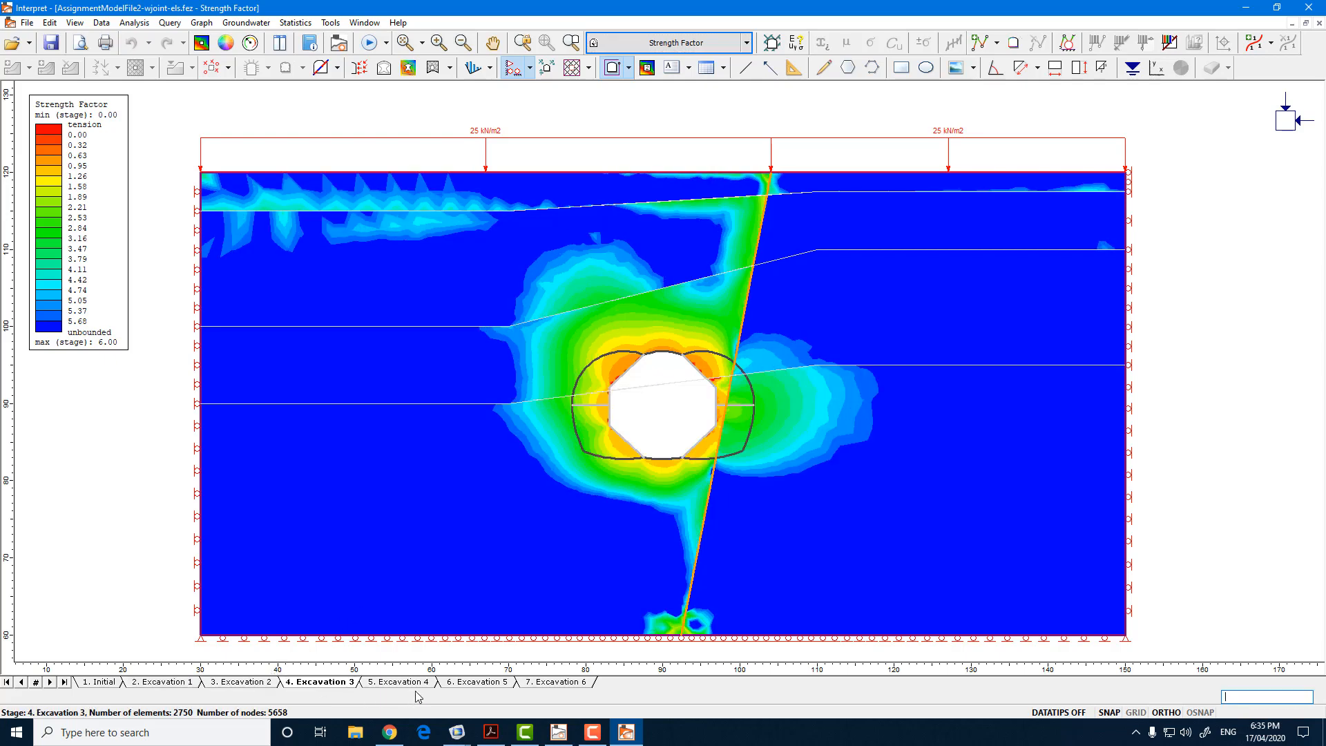
left_click(409, 684)
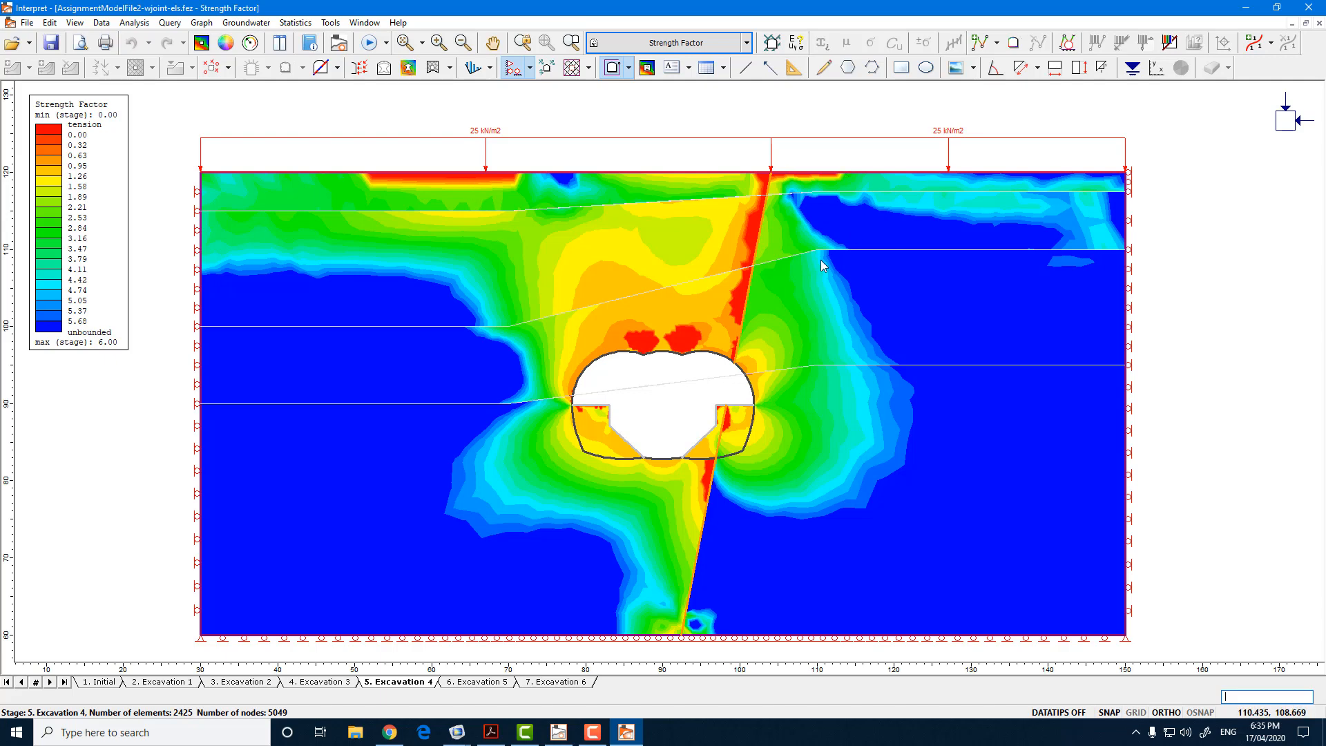
left_click(497, 687)
left_click(540, 686)
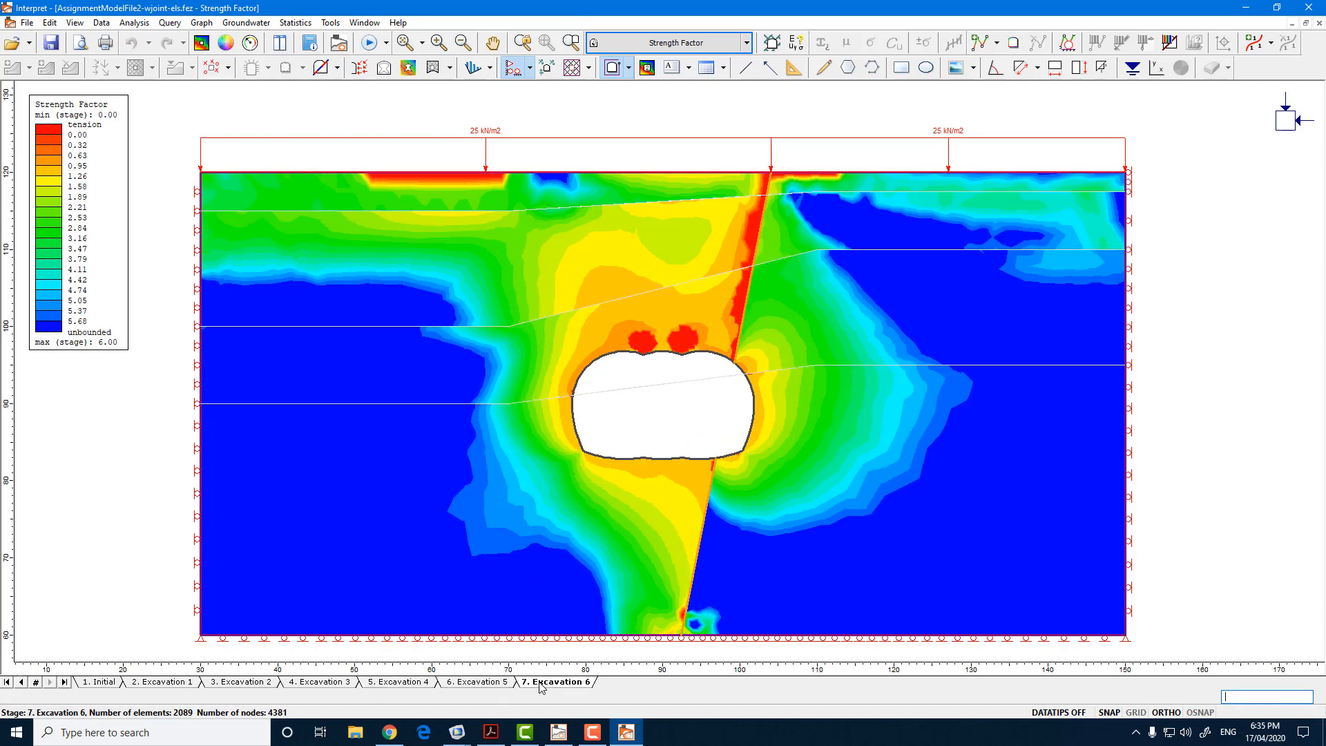
Display the Total Displacement contours for Excavation 6 and briefly overlay the deformation vectors around the tunnel.
left_click(732, 43)
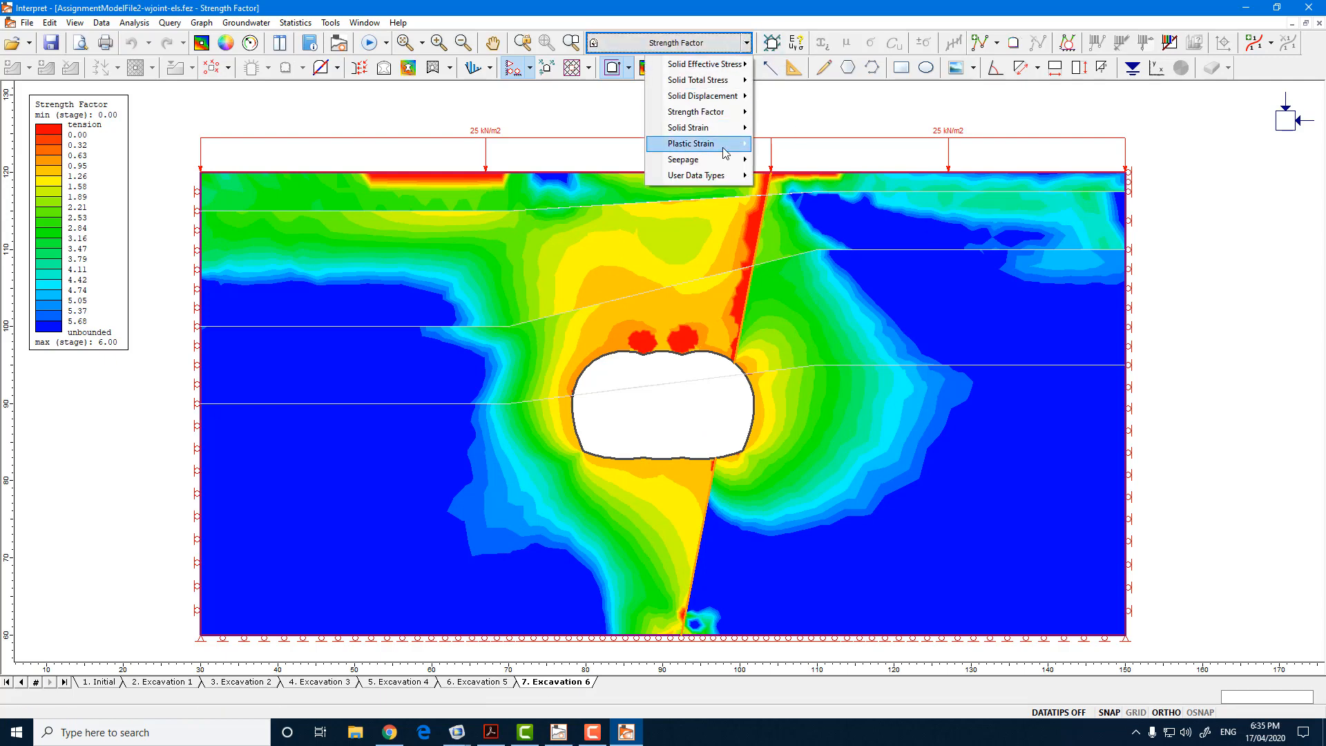
mouse_move(732, 97)
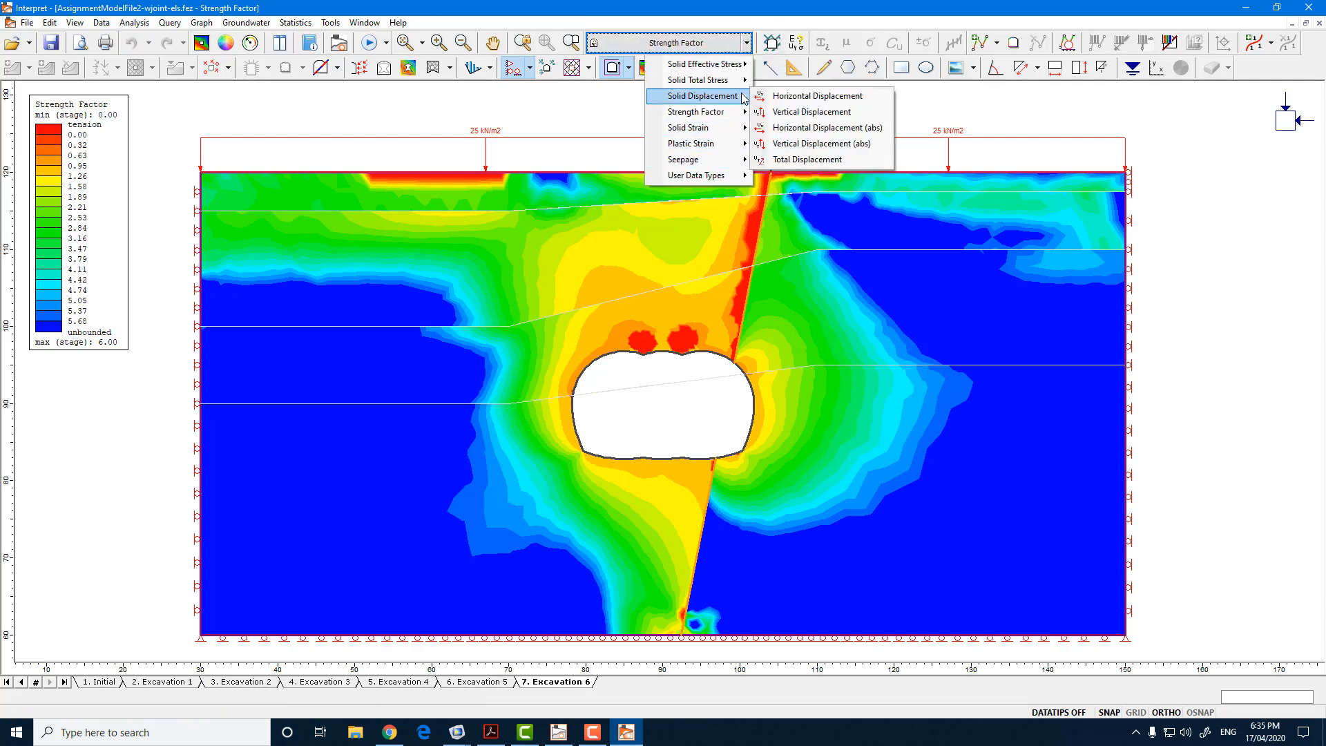
left_click(799, 160)
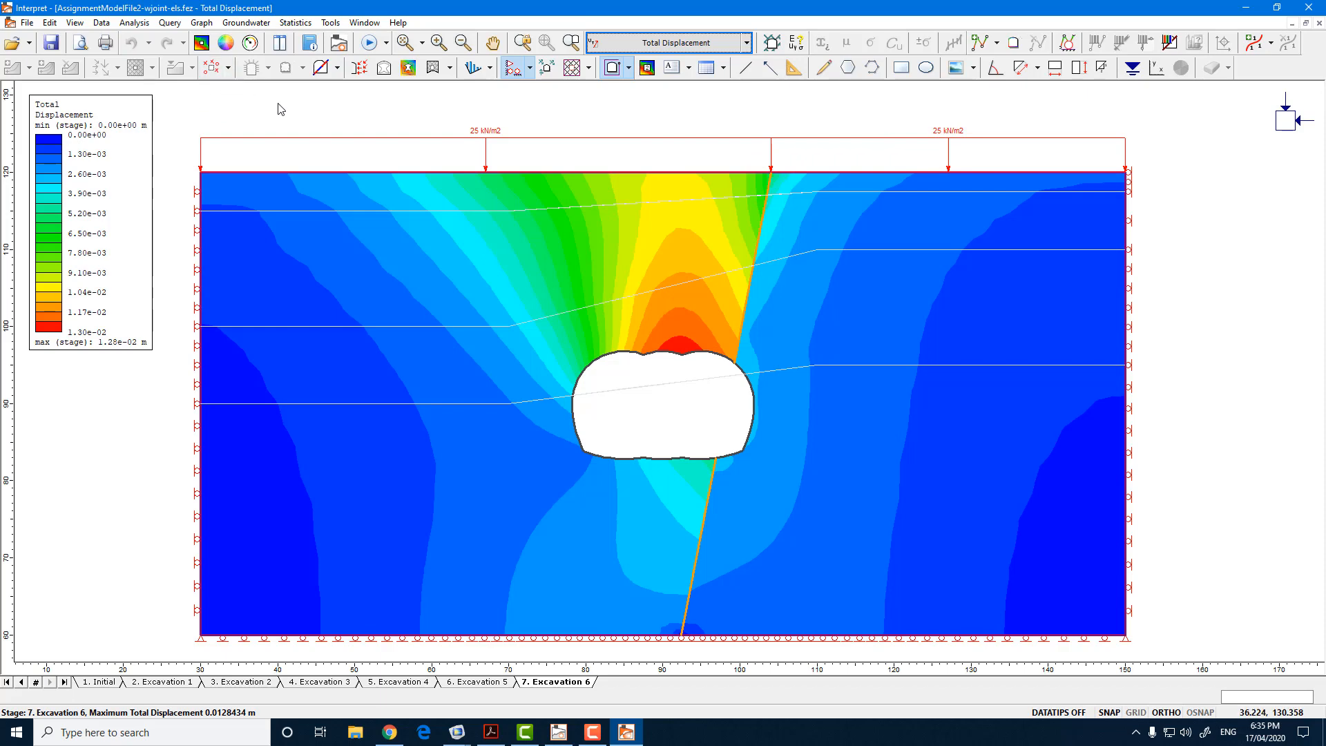
left_click(359, 68)
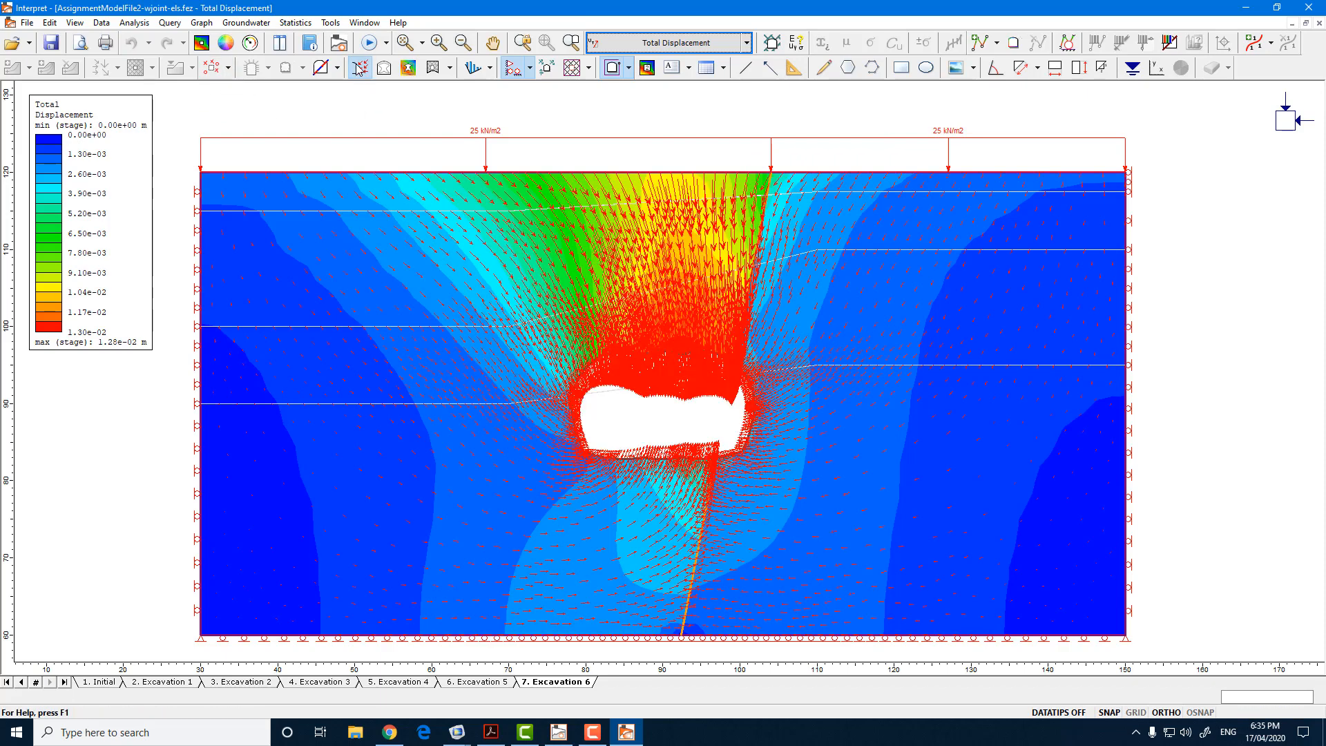
left_click(359, 68)
Display the Vertical Displacement contours and compare the results of the Excavation 5 and Excavation 6 stages.
left_click(747, 43)
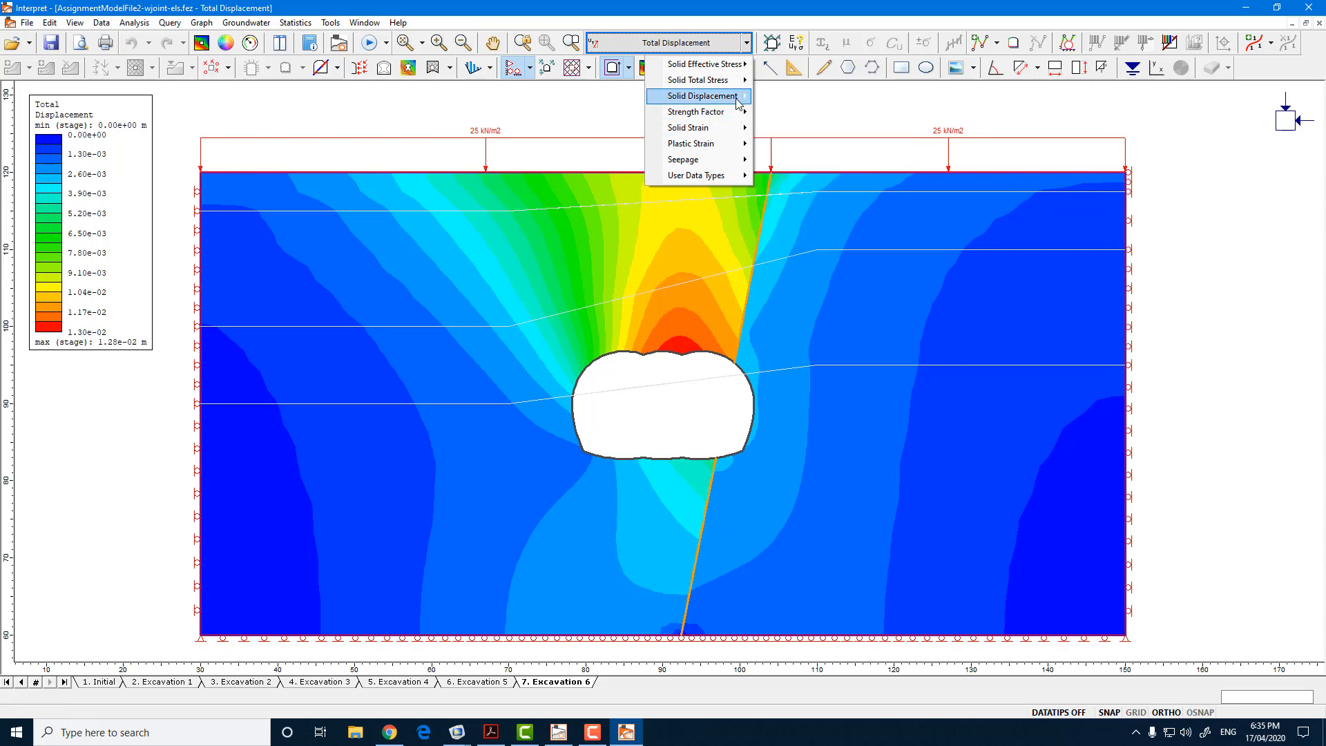
mouse_move(738, 103)
left_click(801, 113)
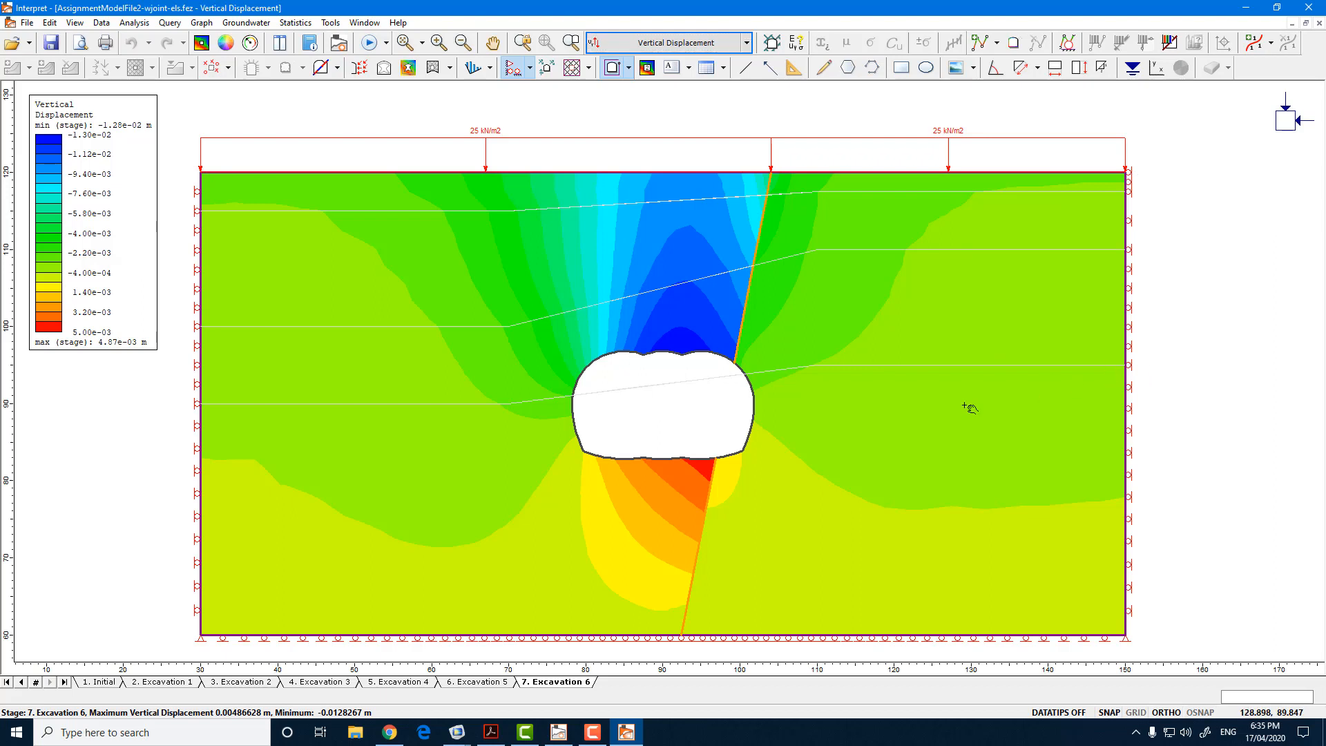
left_click_drag(970, 407, 982, 389)
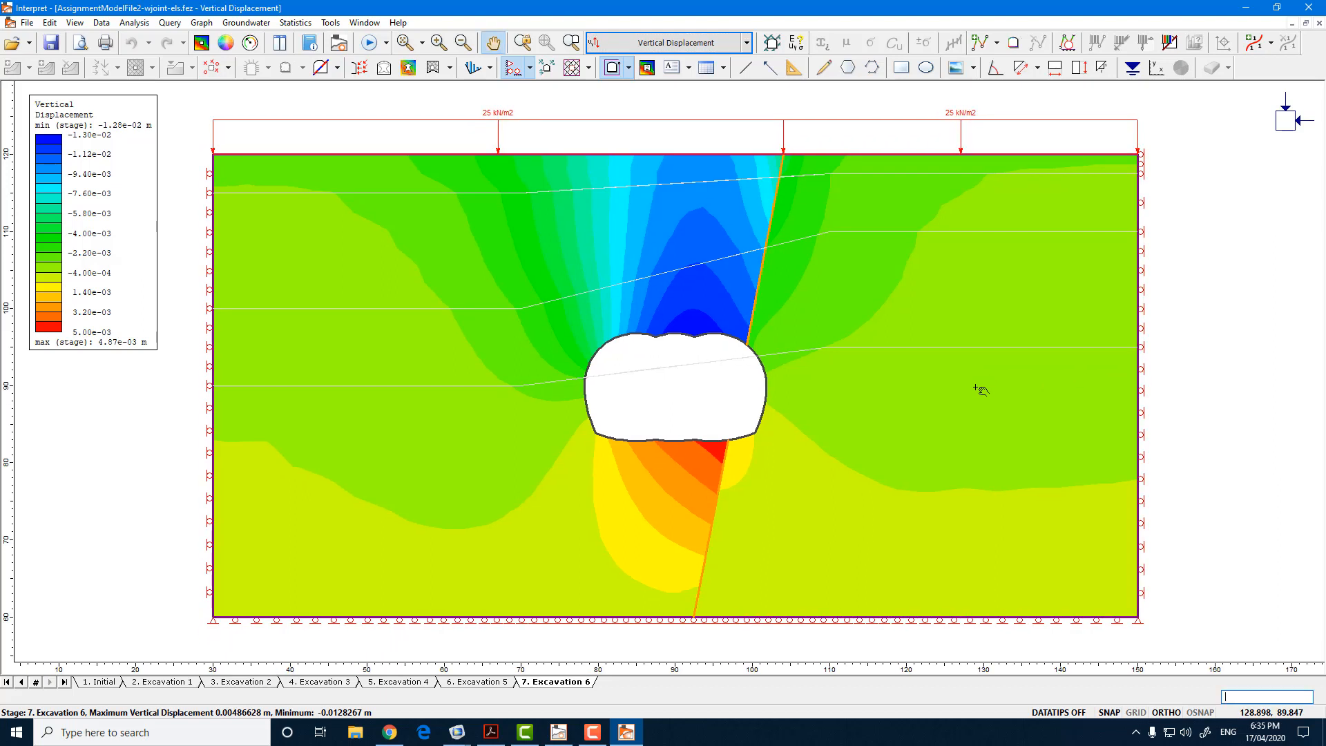
left_click(479, 683)
left_click(531, 684)
Close Interpret to return to the RS2 model and add a bolt pattern about 5 m long along the tunnel's central roof arc.
left_click(1316, 8)
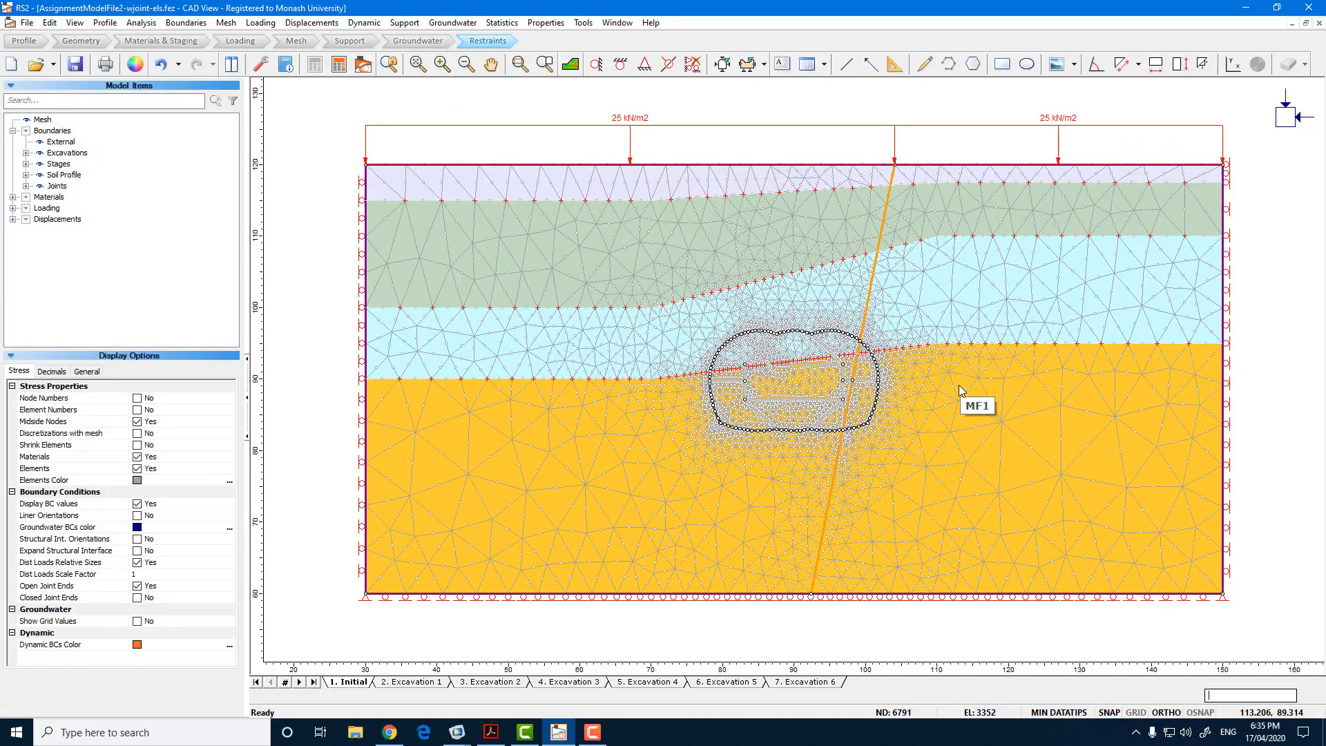
left_click_drag(977, 401, 934, 386)
scroll(781, 339, "up", 1)
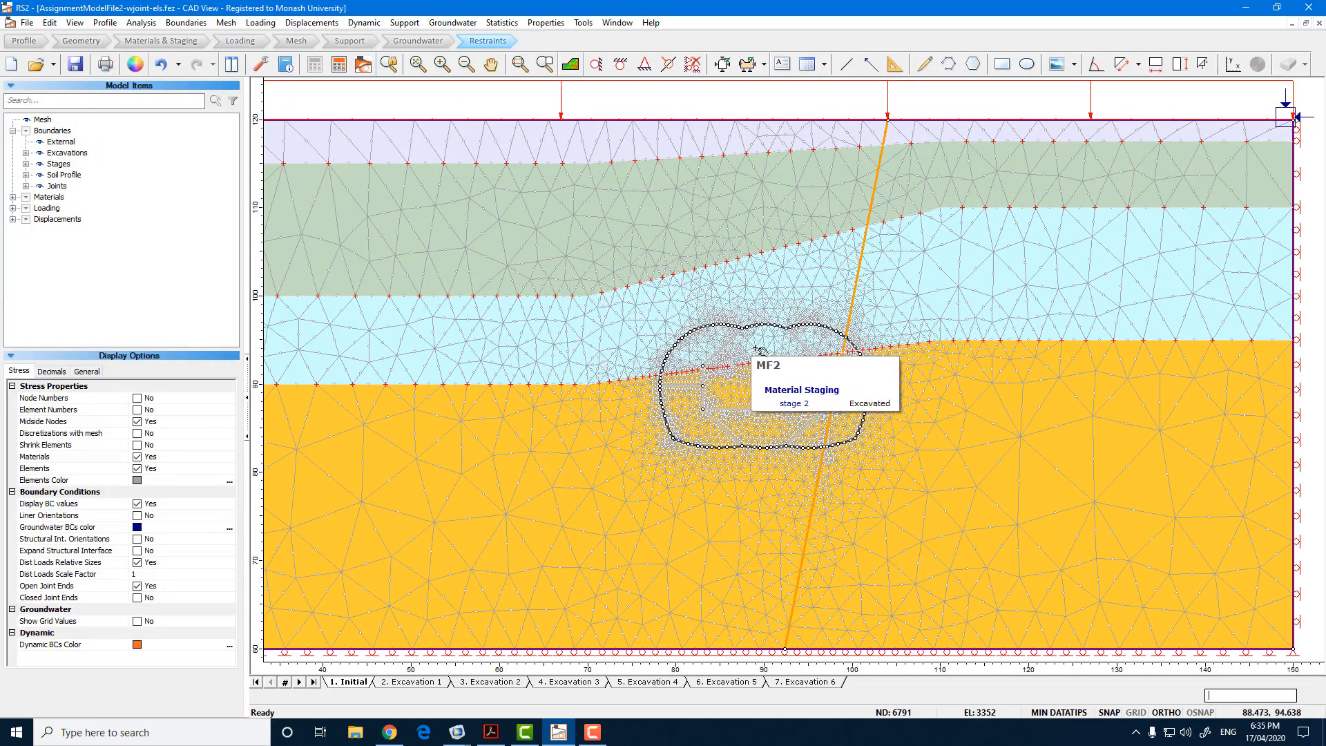
left_click_drag(775, 347, 806, 350)
scroll(801, 349, "down", 2)
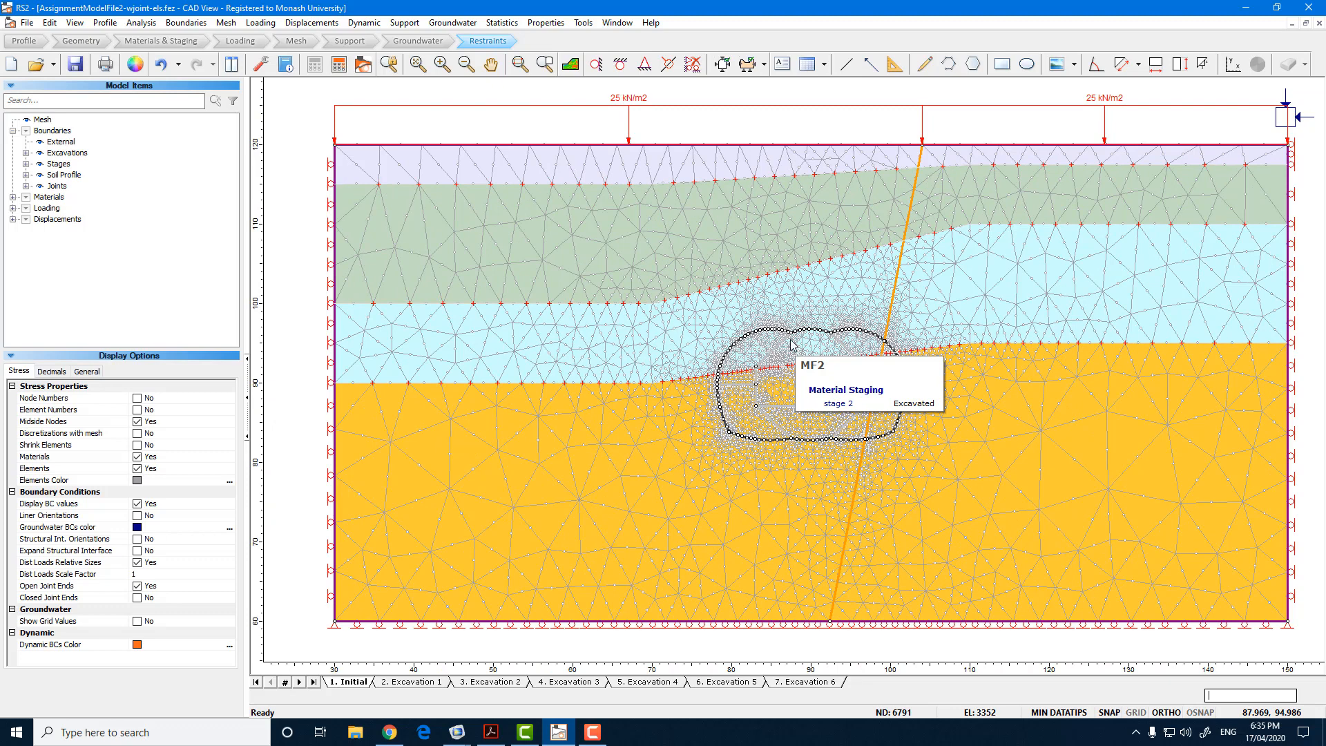
left_click(418, 25)
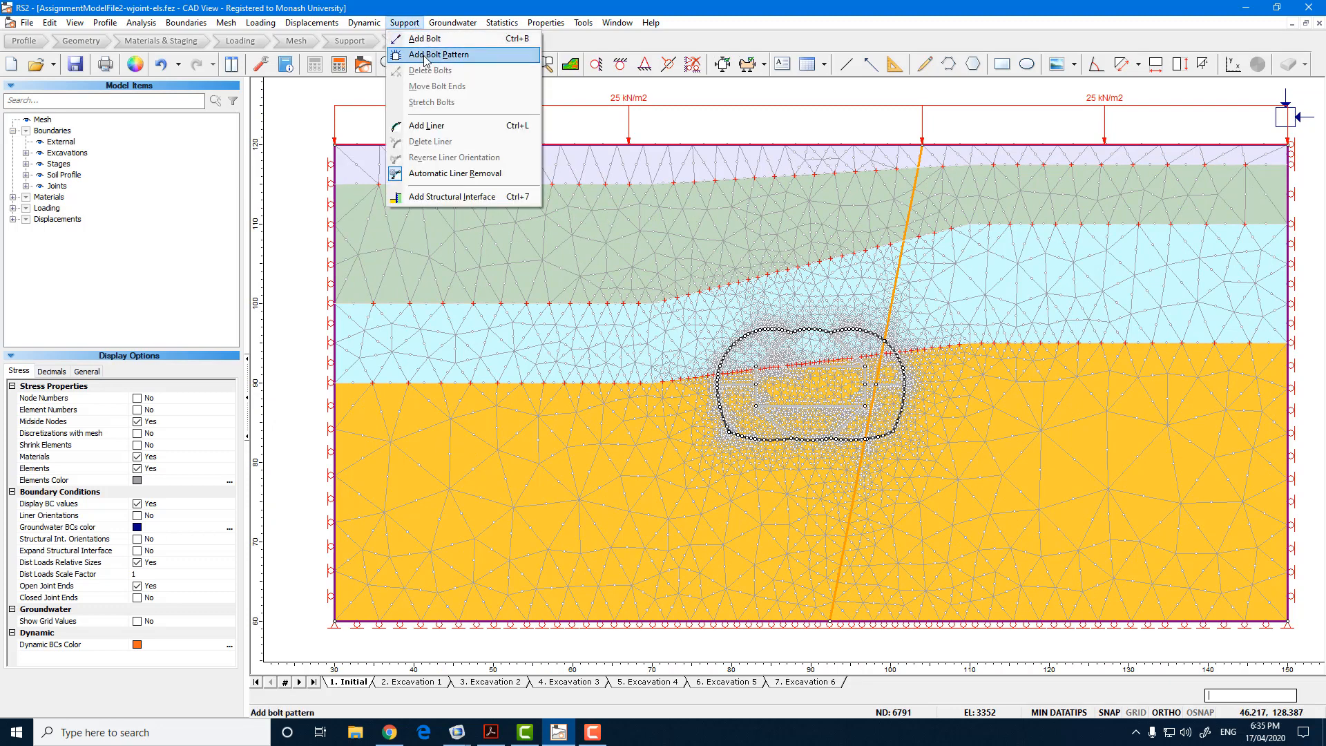
left_click(426, 55)
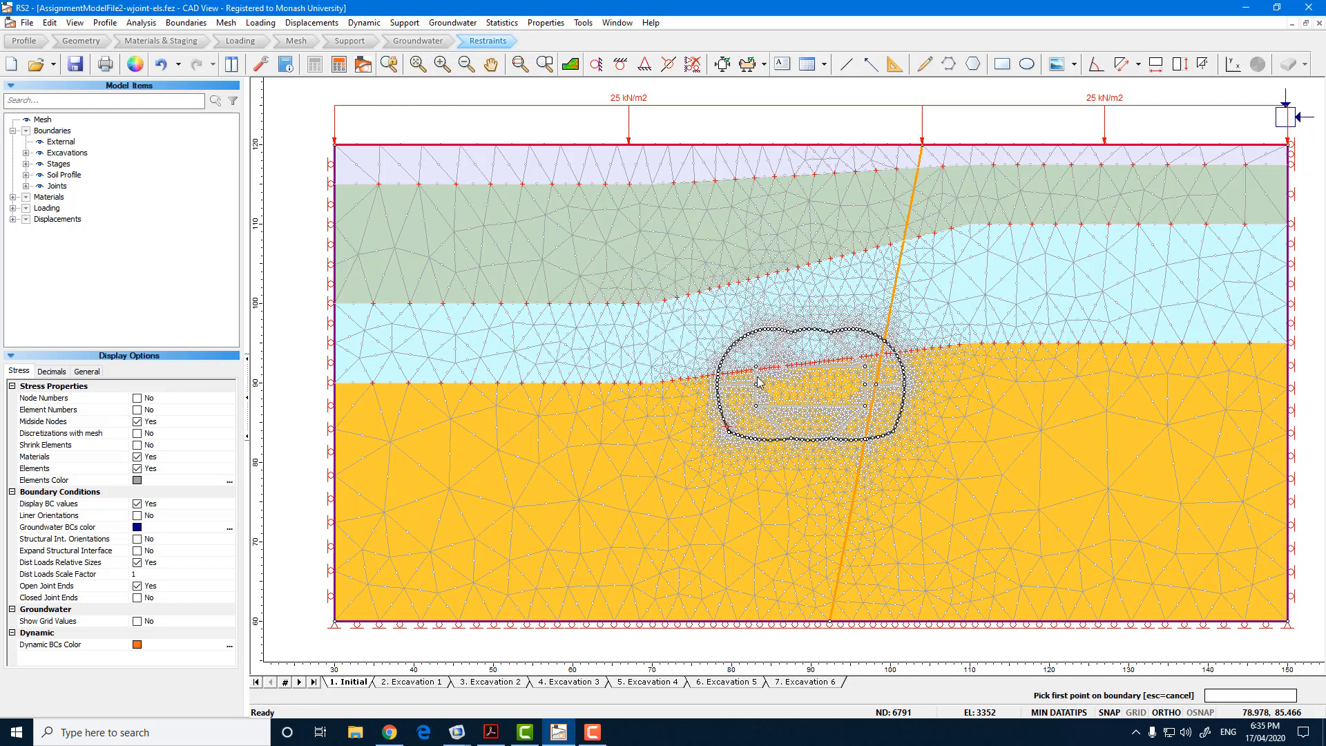
left_click(716, 433)
scroll(801, 342, "up", 2)
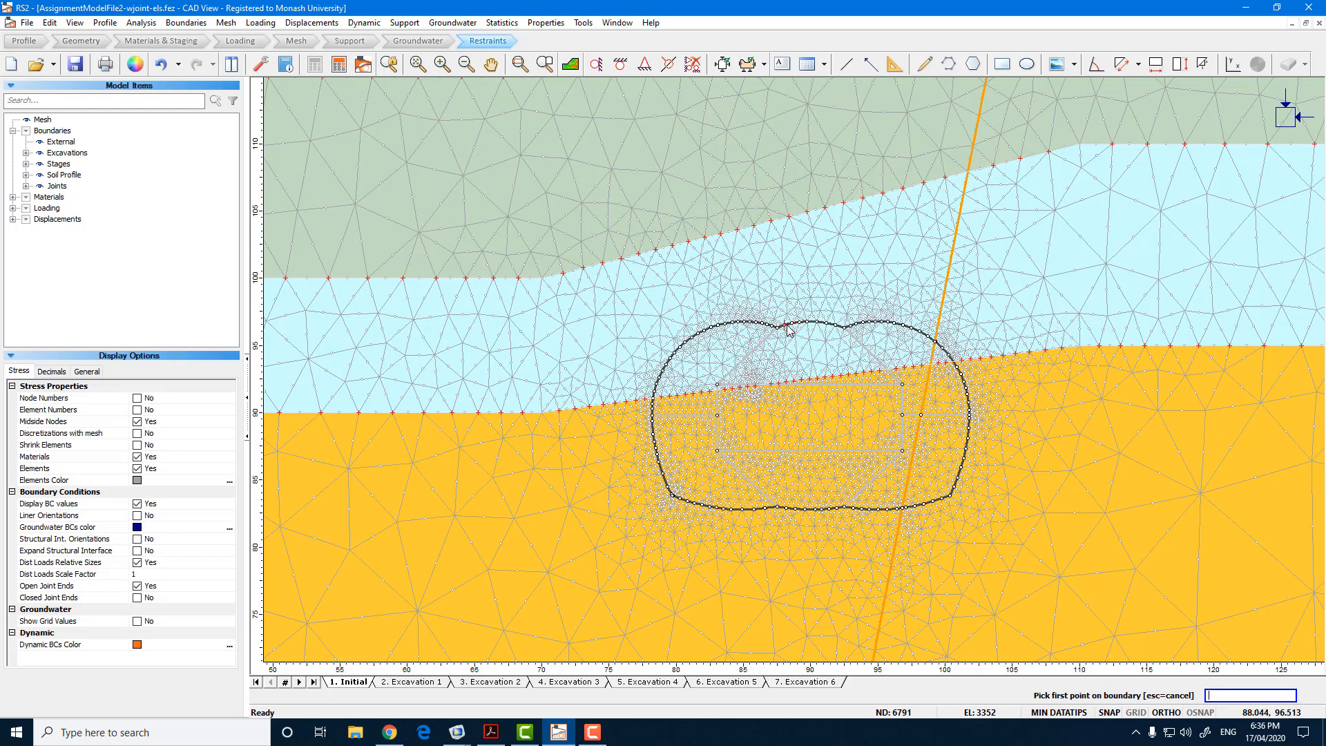
left_click(786, 324)
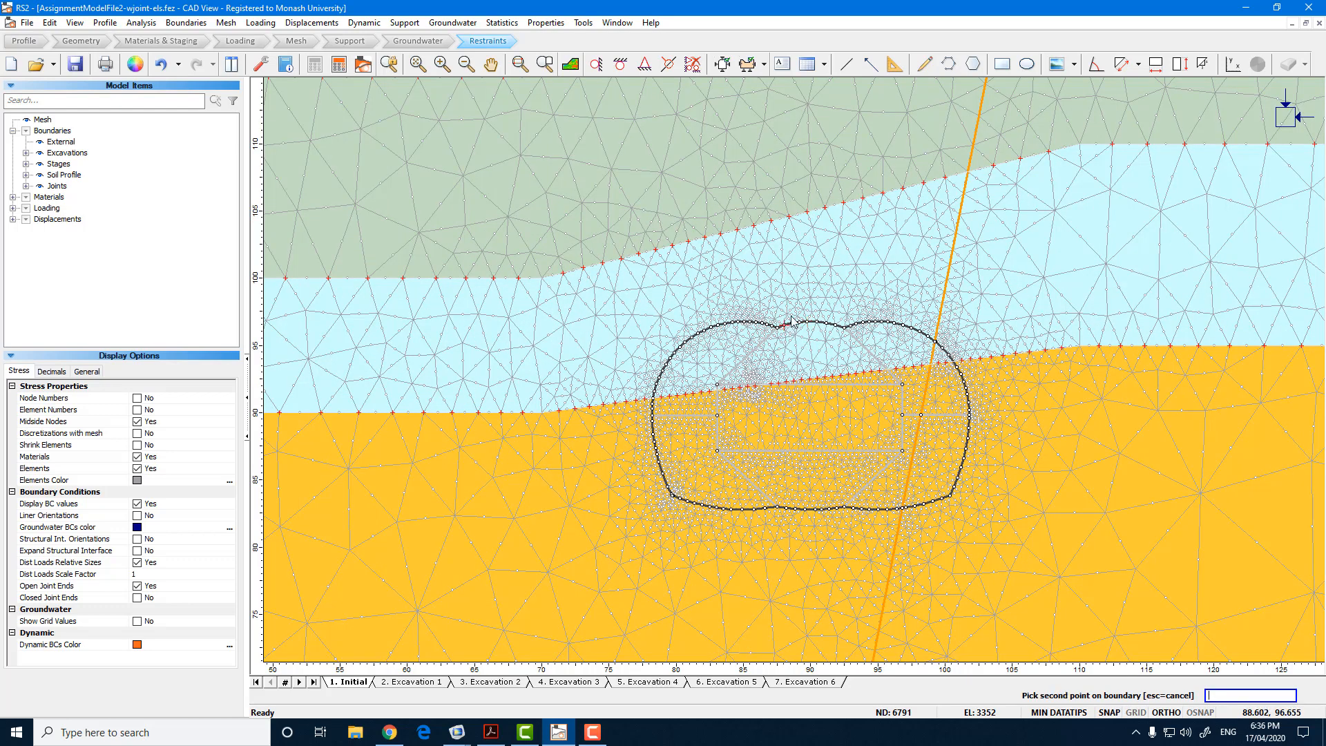
left_click(845, 328)
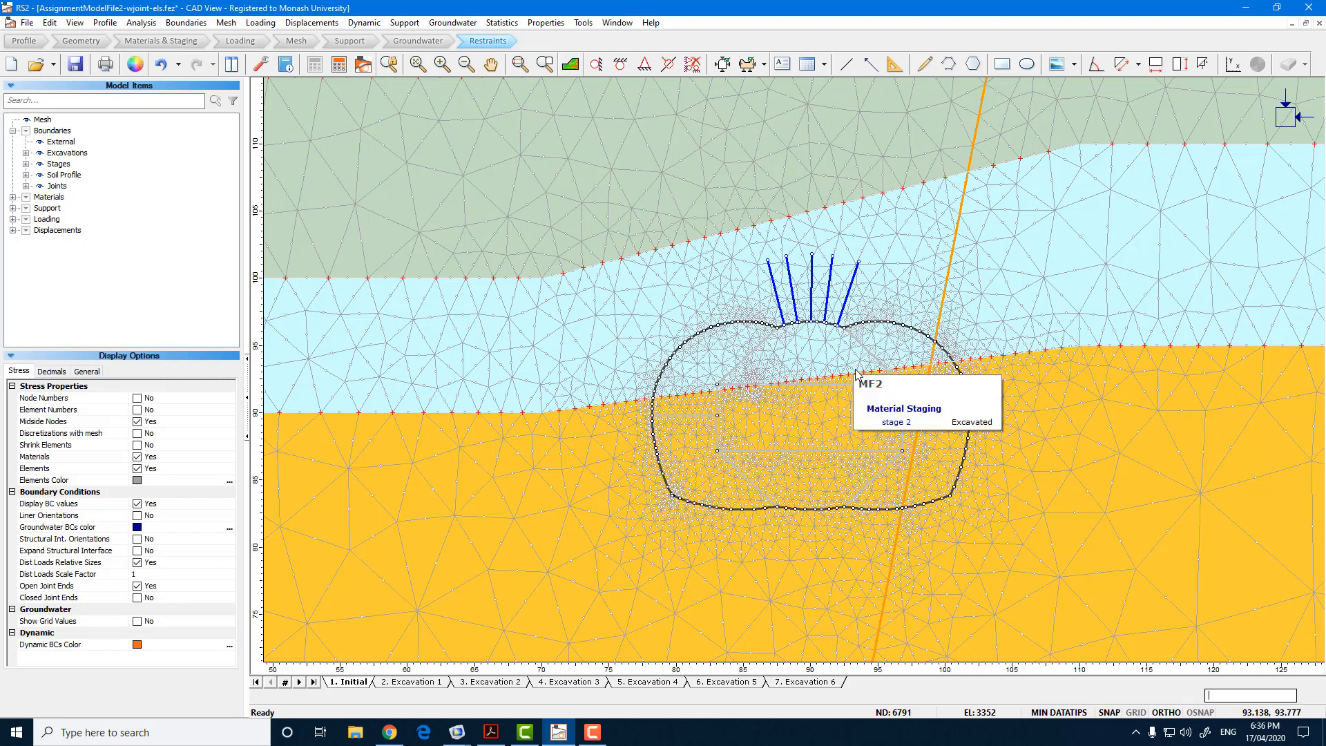
At Excavation 3, add a Bolt 1 pattern normal to the central invert: 5 m long, 1 m in-plane spacing, installed at stage 4.
left_click(423, 682)
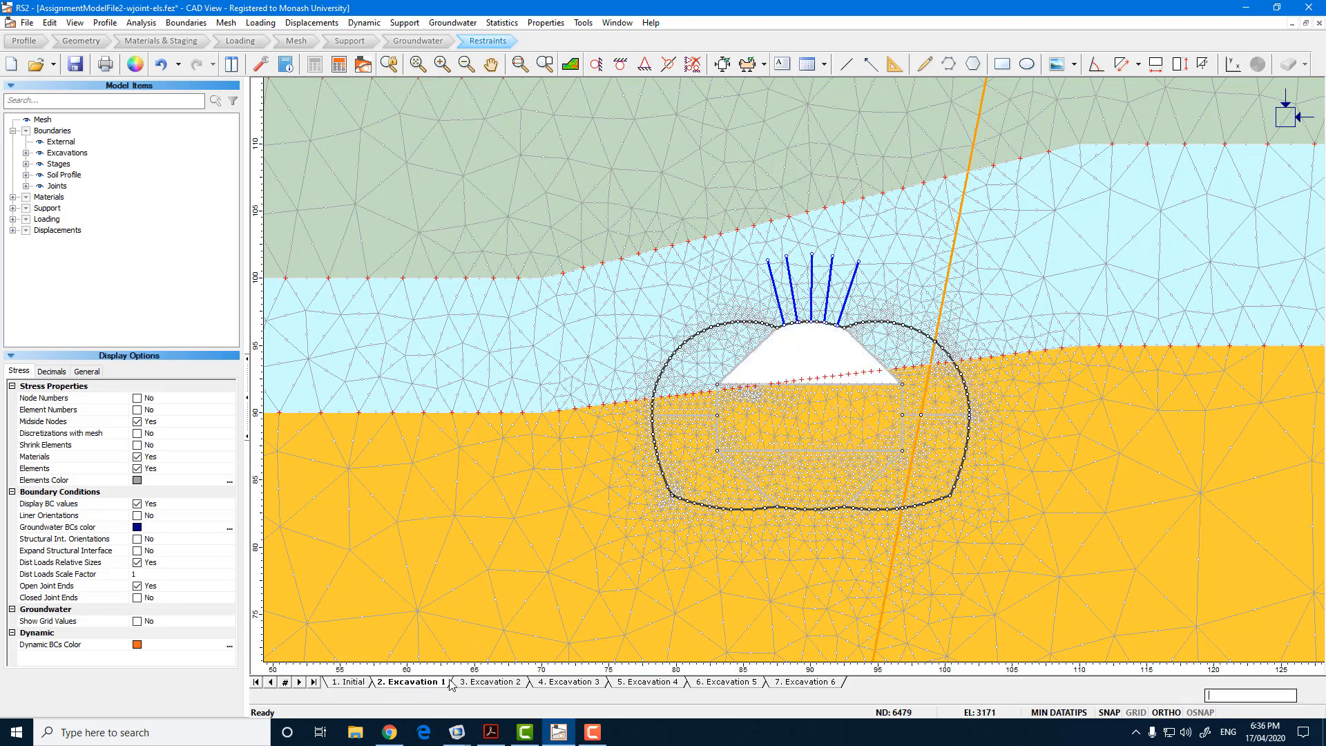
left_click(492, 682)
left_click(568, 682)
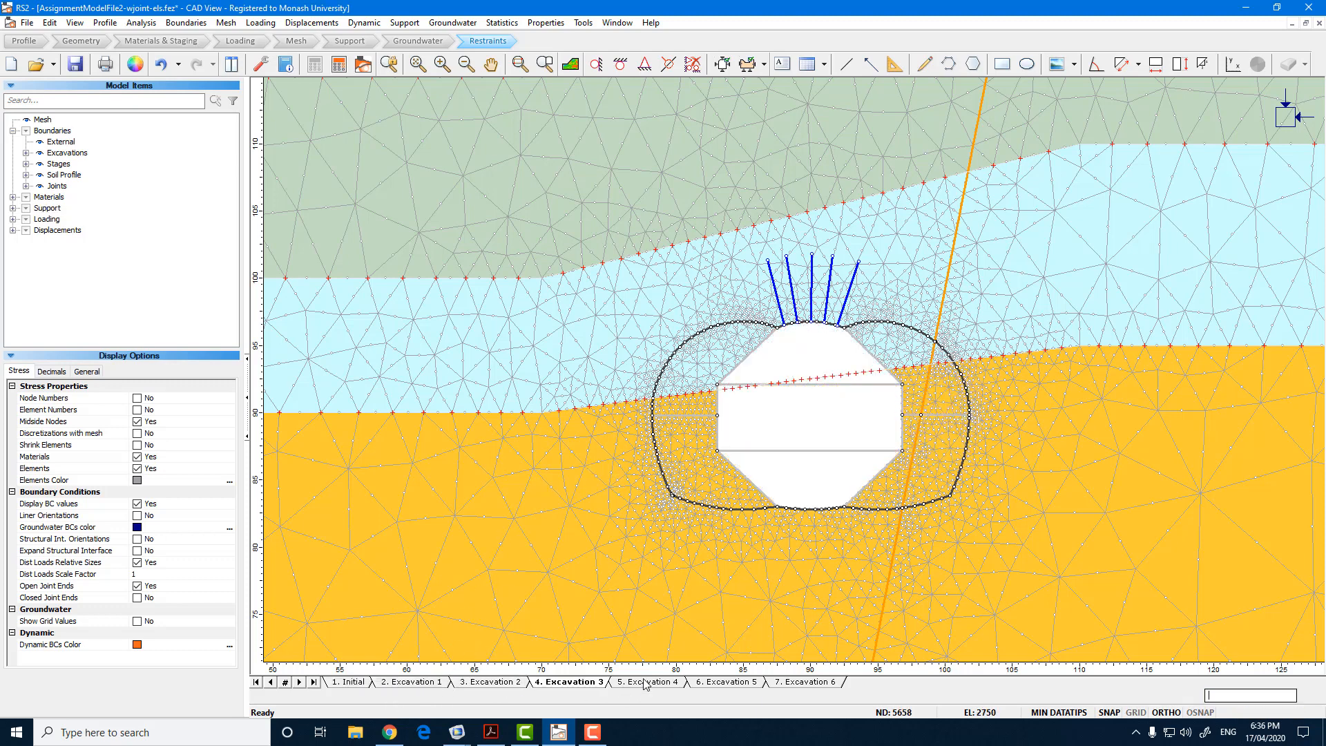
left_click(400, 25)
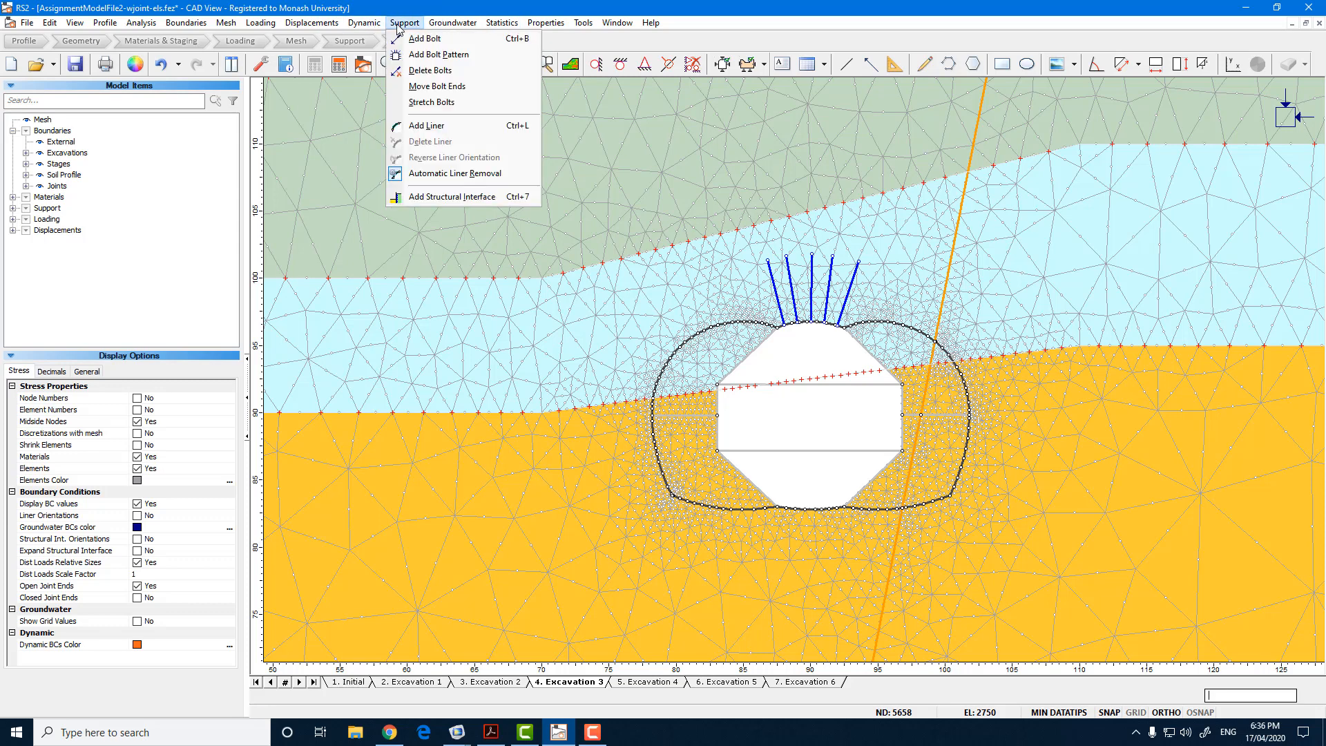
left_click(414, 55)
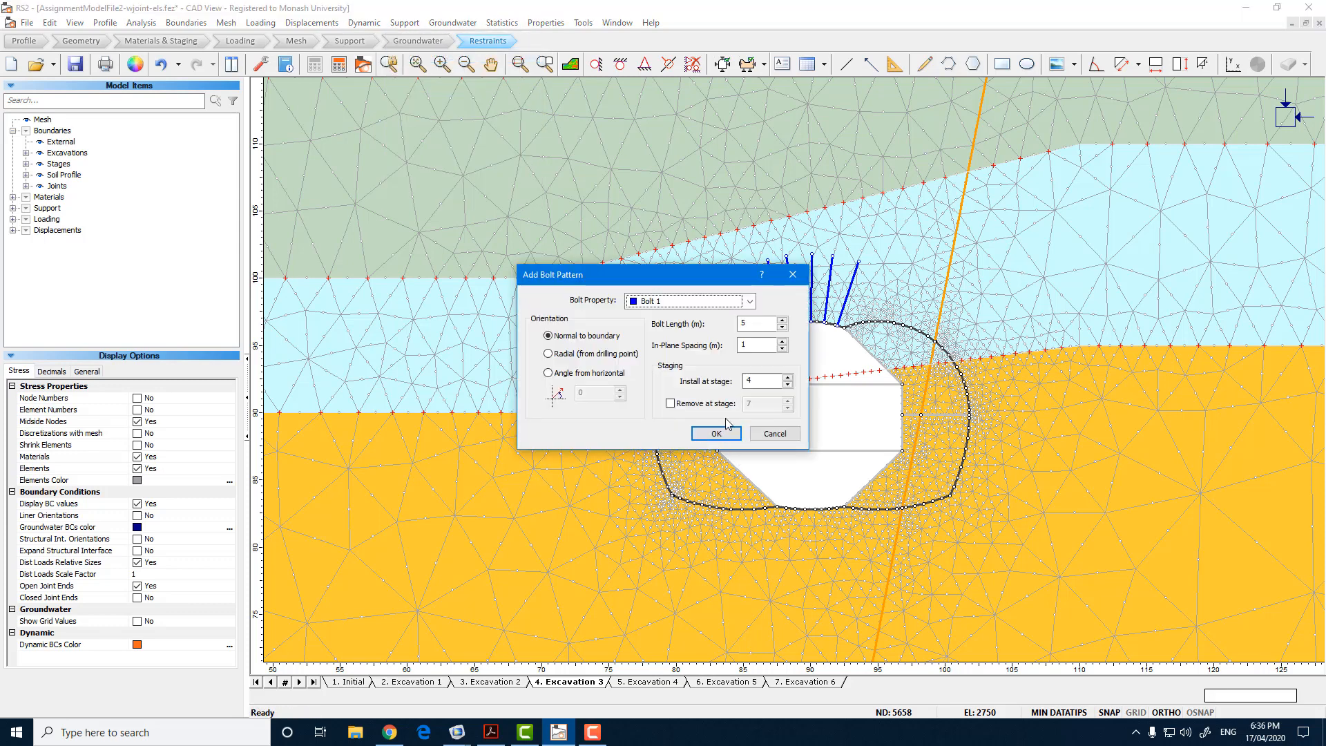
left_click(718, 434)
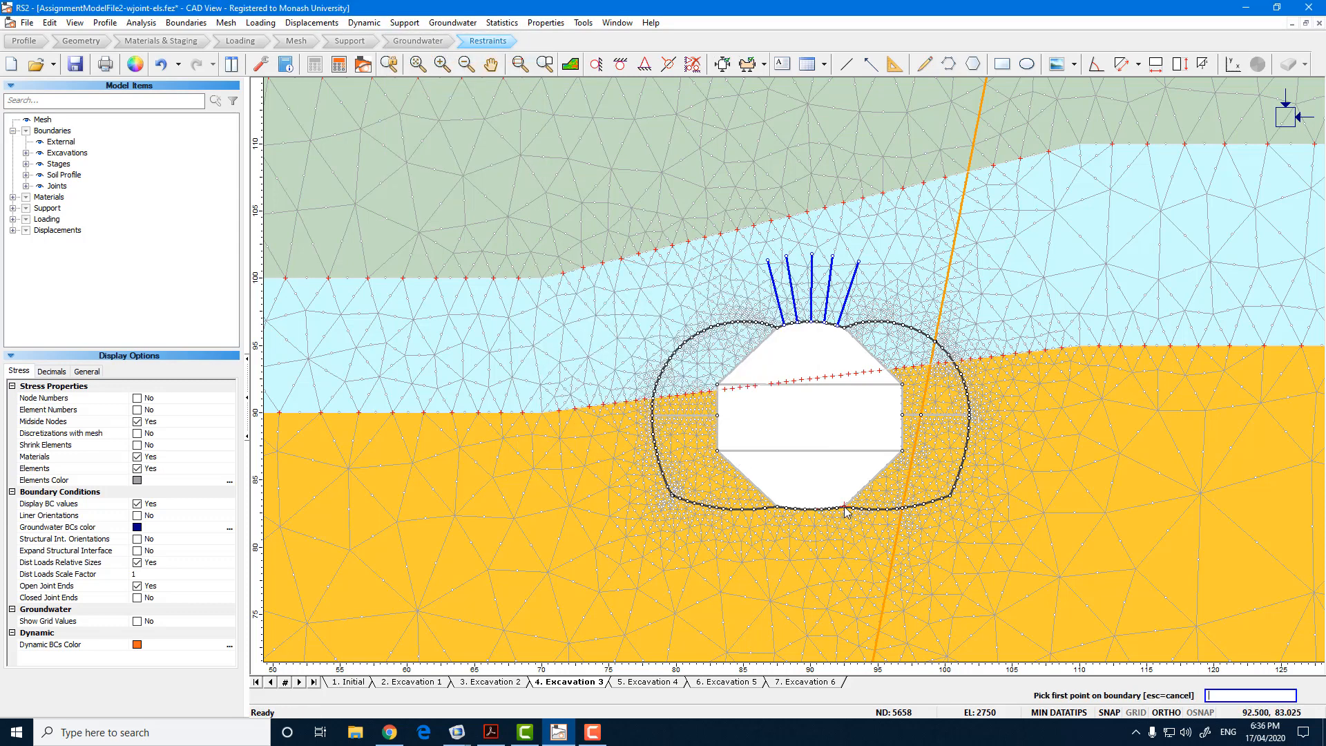
left_click(845, 508)
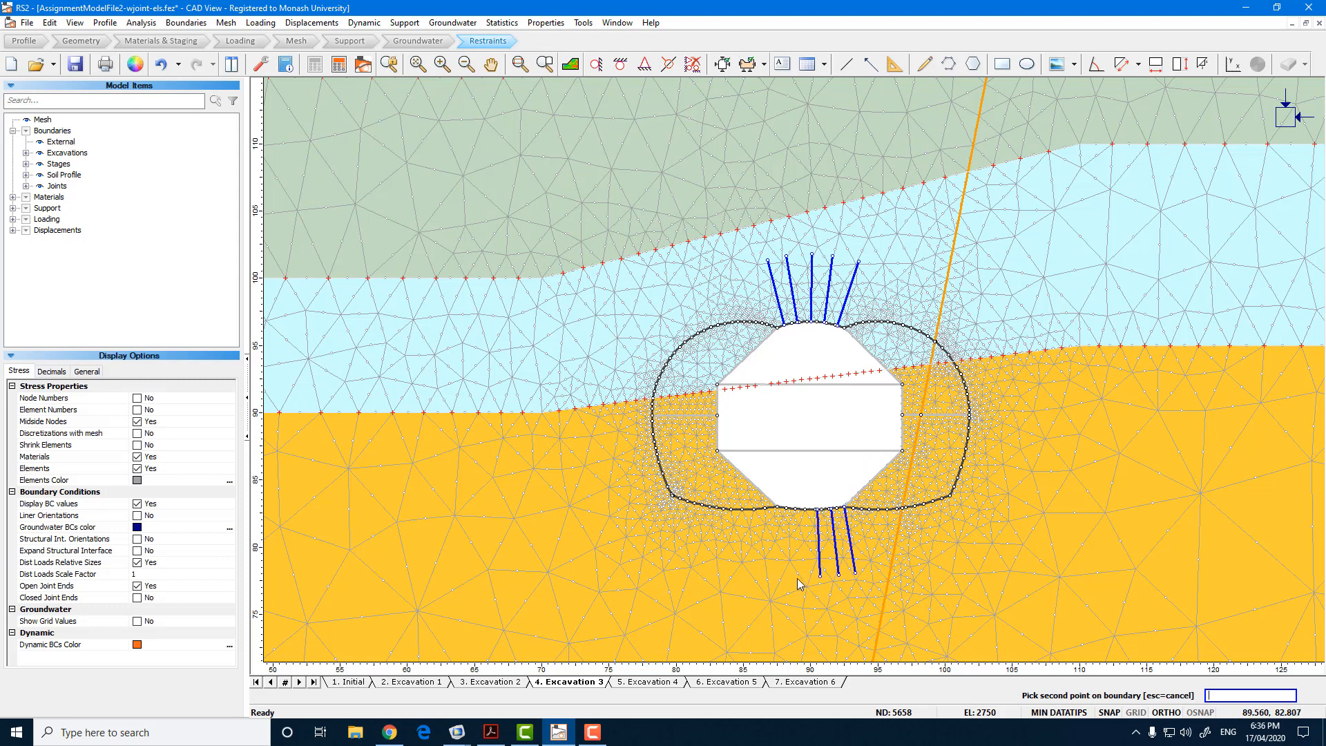
left_click(769, 581)
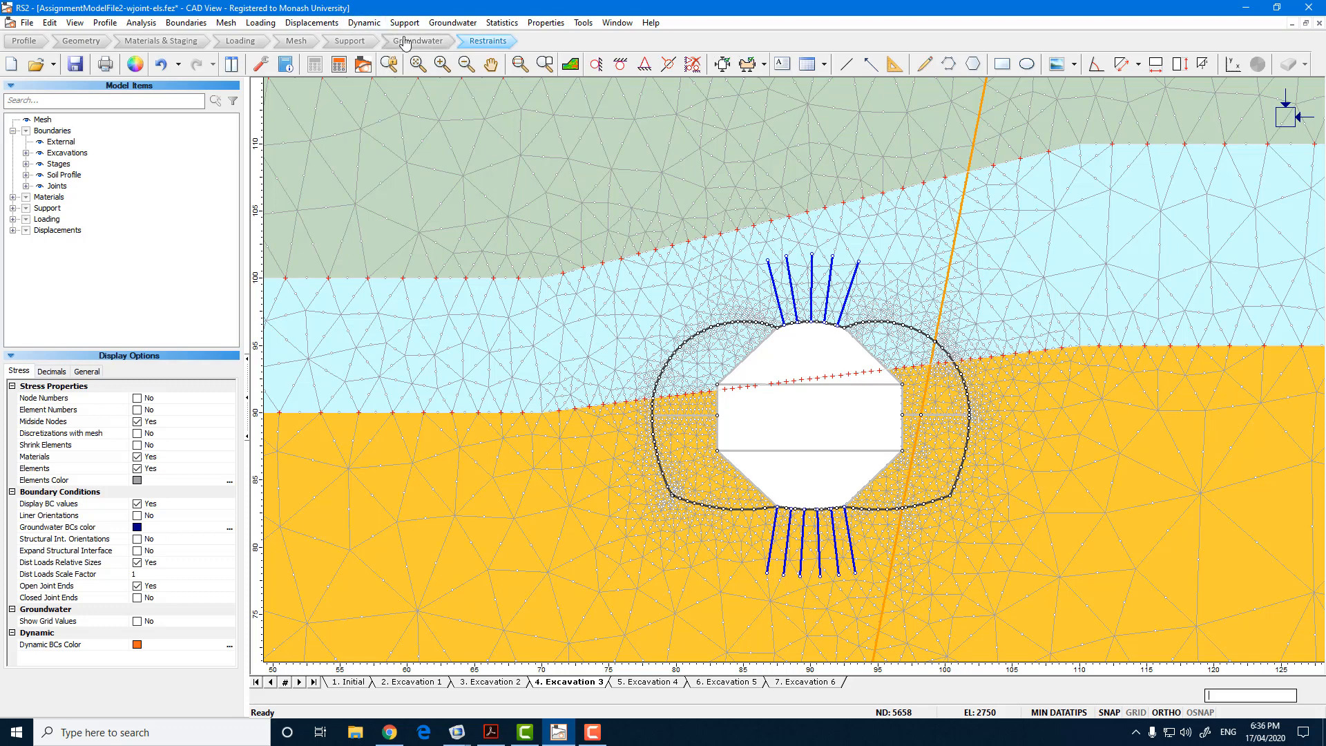
Go to the Support workflow and add Liner 1, installed at stage 4, along the tunnel's central roof arc.
left_click(350, 42)
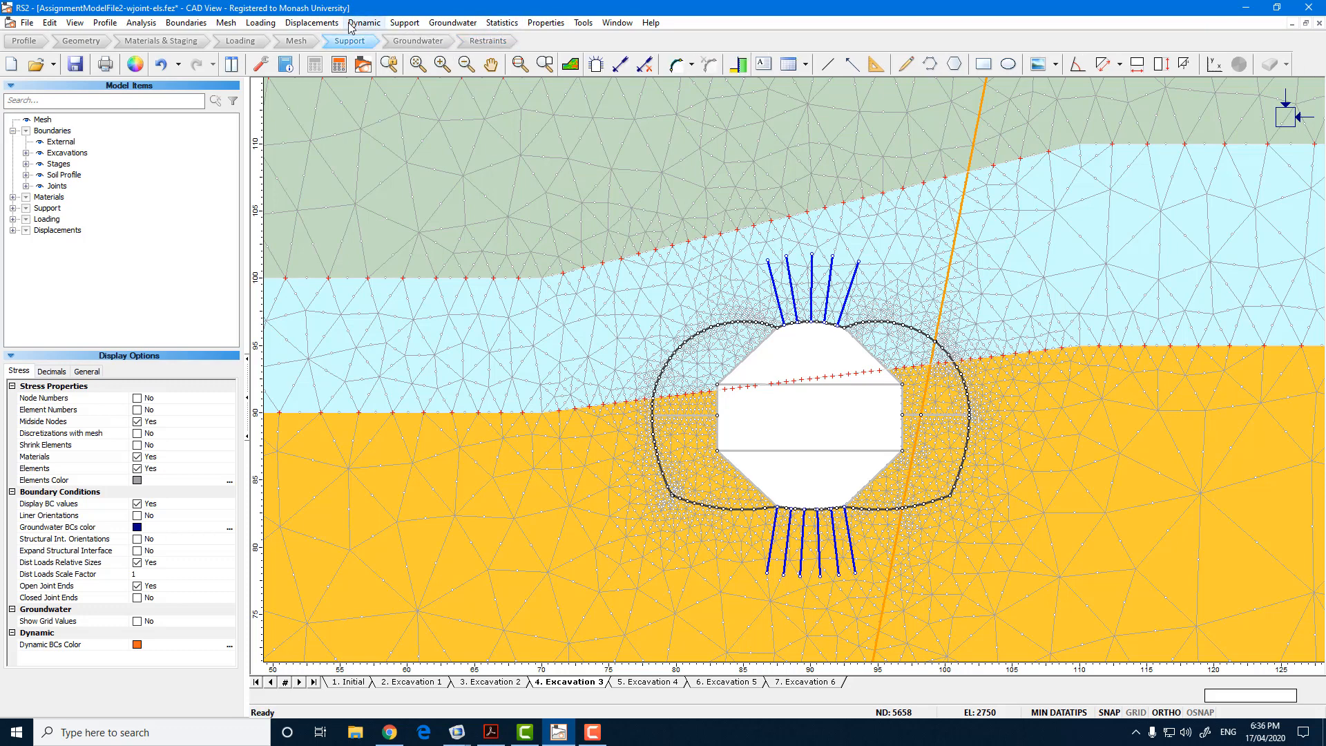
left_click(405, 23)
left_click(467, 125)
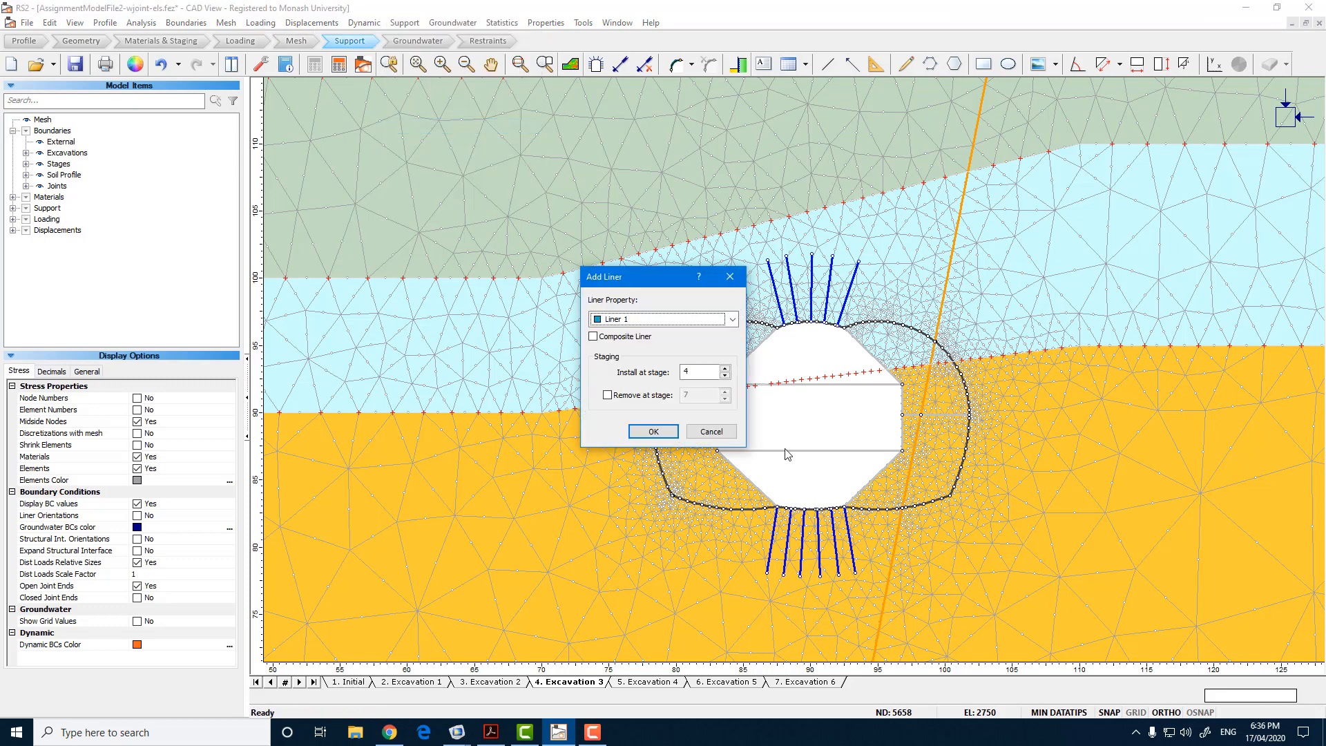
left_click(656, 432)
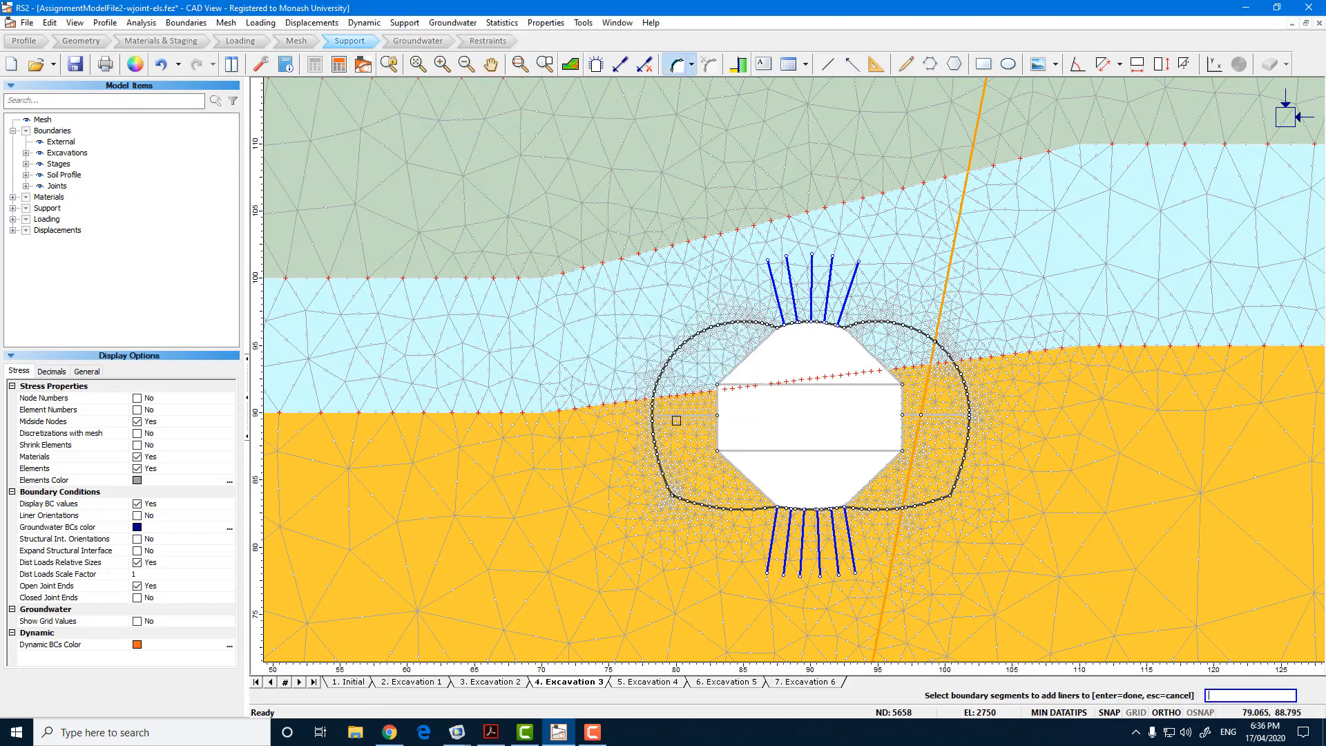
scroll(779, 346, "up", 3)
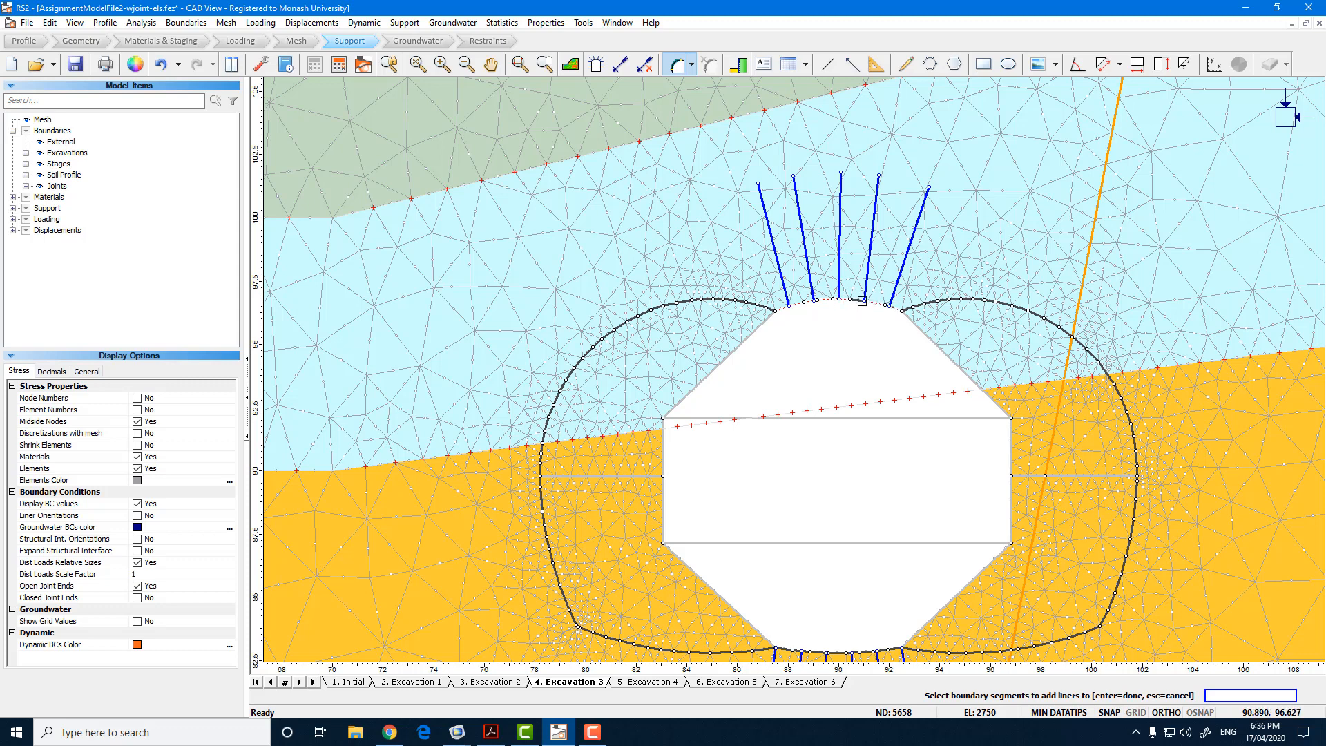
right_click(851, 303)
left_click(884, 310)
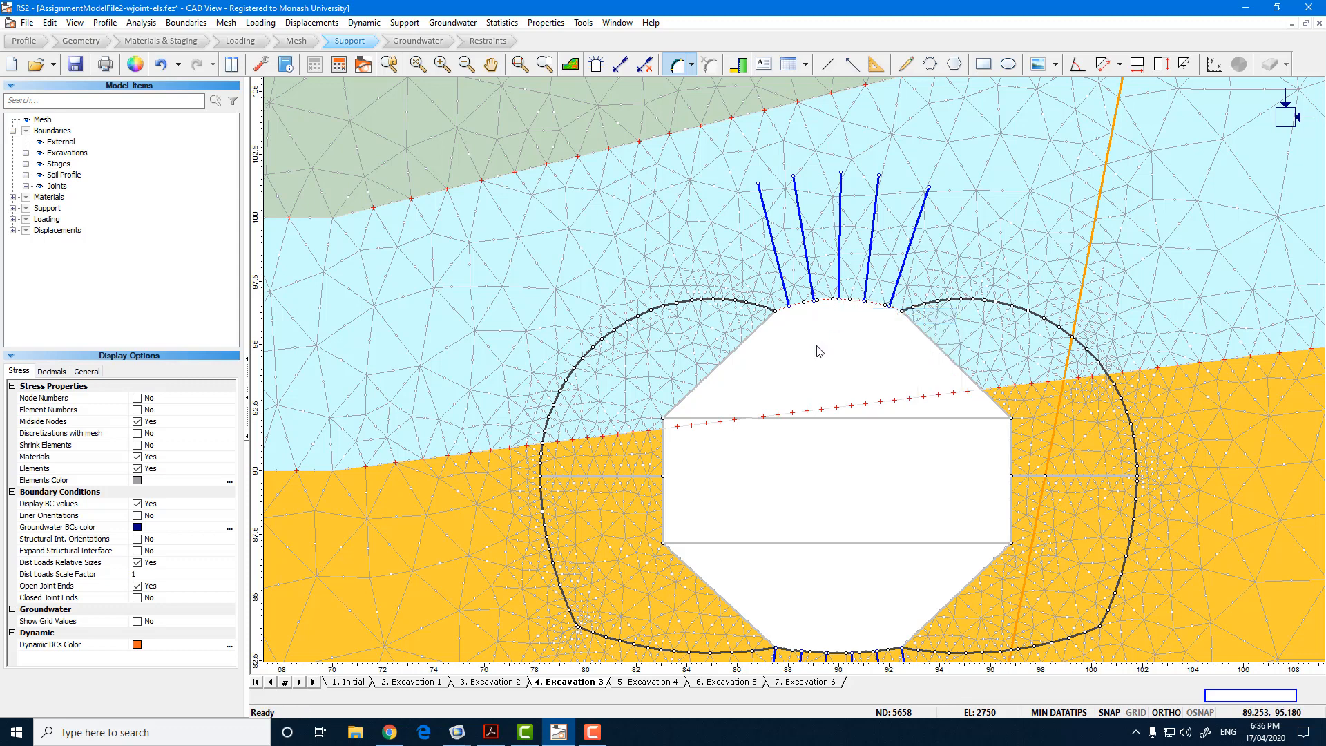
scroll(837, 294, "down", 1)
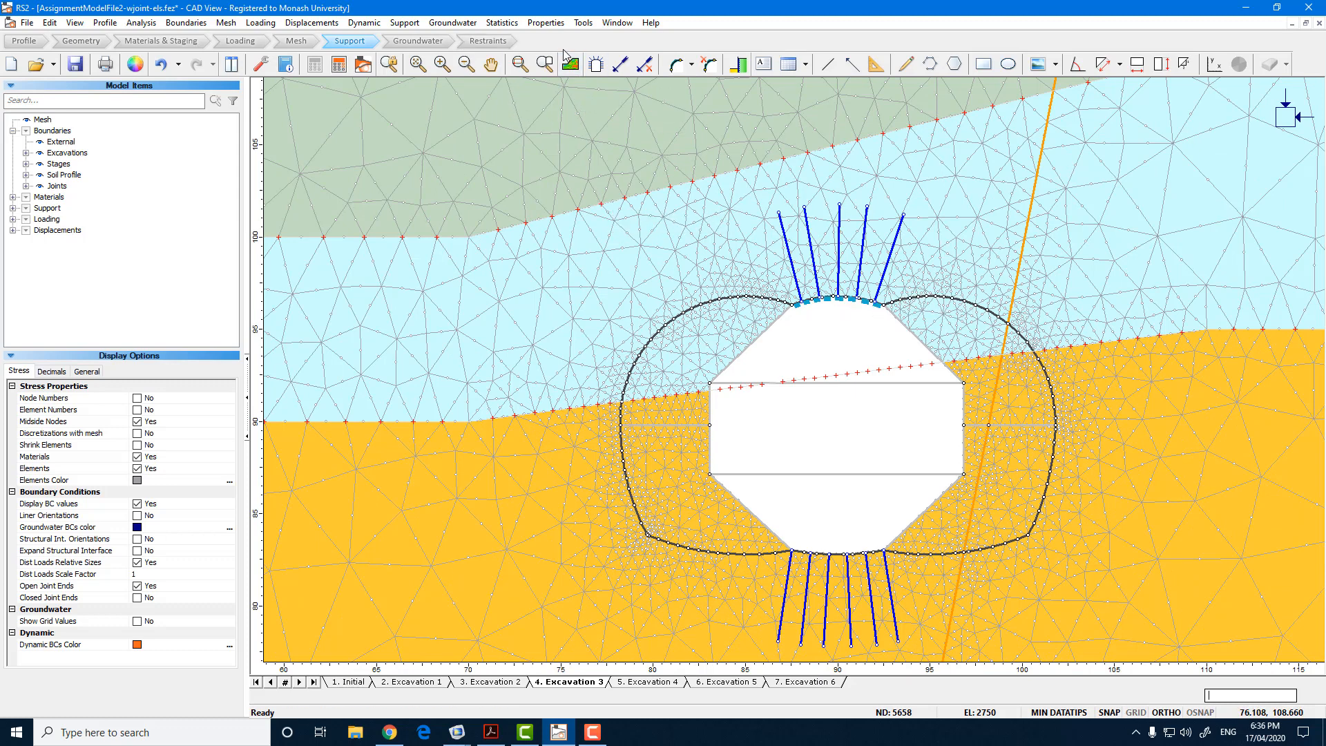
Try the Fully Bonded bolt type for Bolt 1 in the bolt properties, closing them without applying the change.
left_click(544, 23)
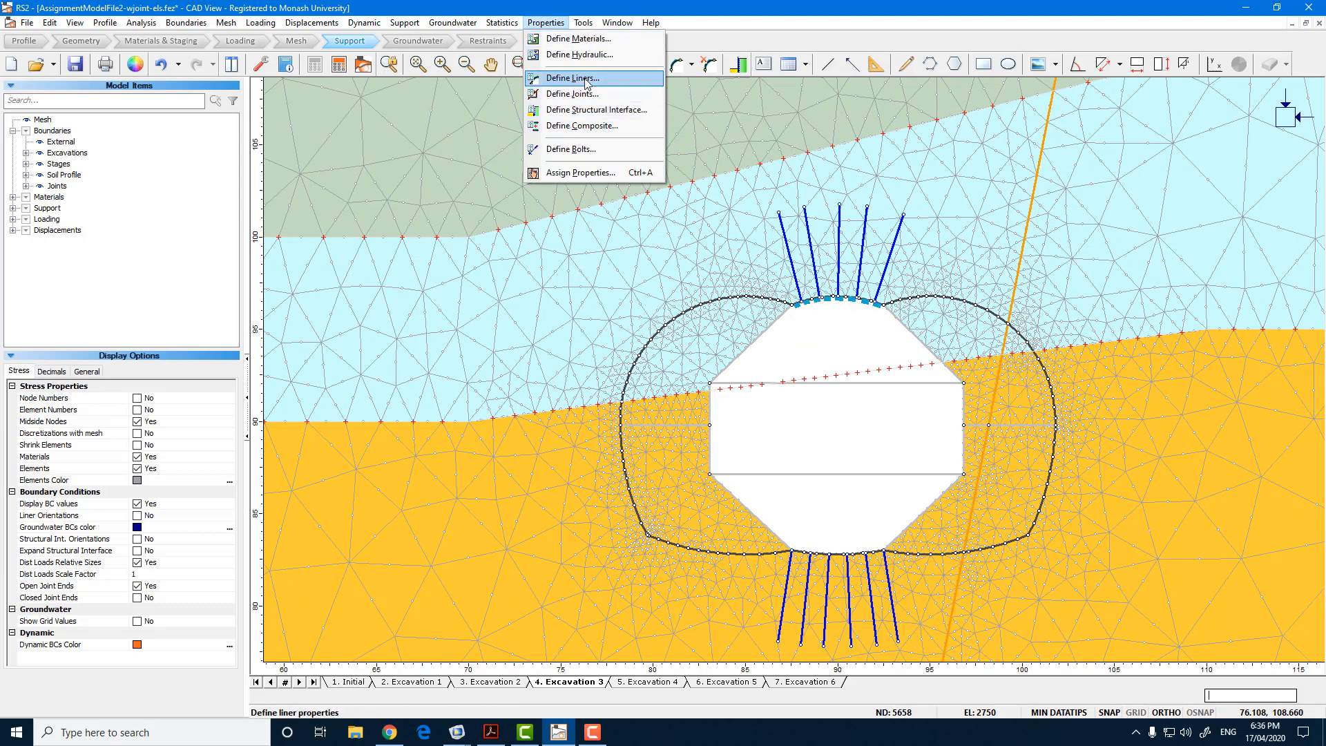
left_click(571, 149)
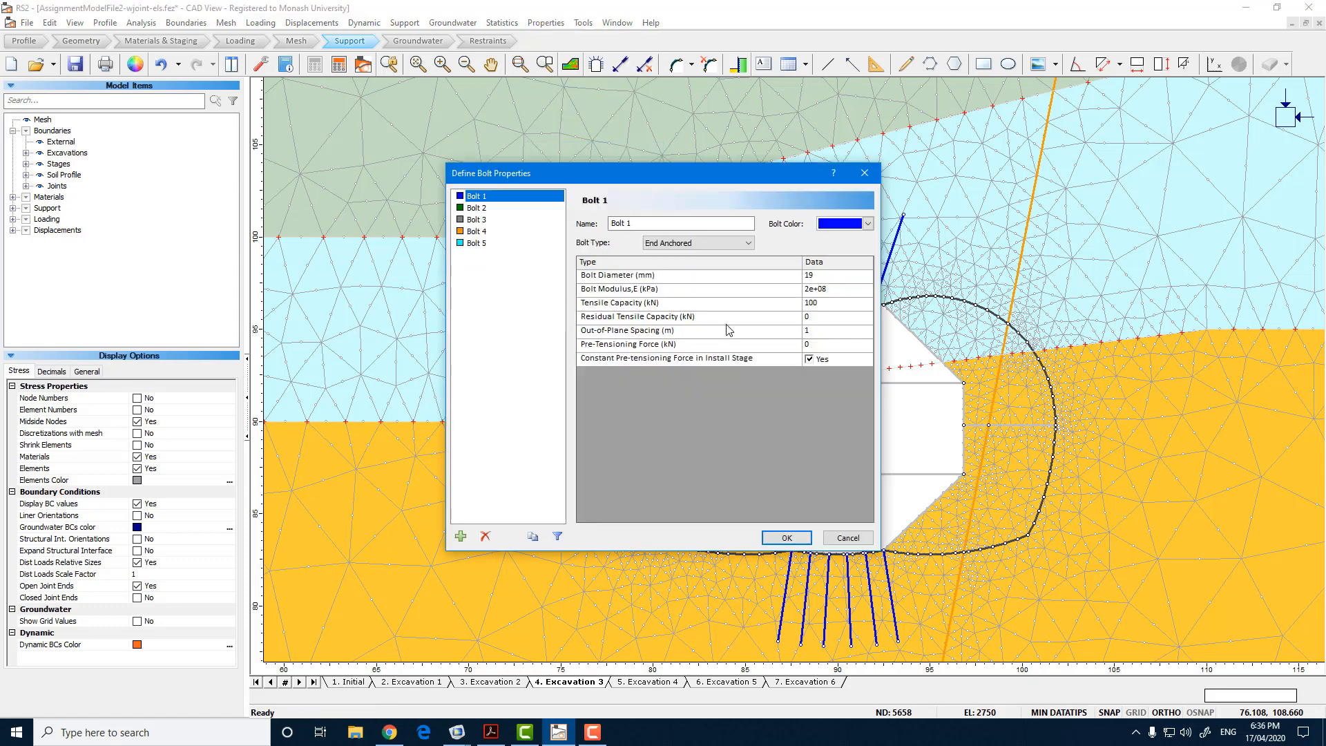
left_click(722, 244)
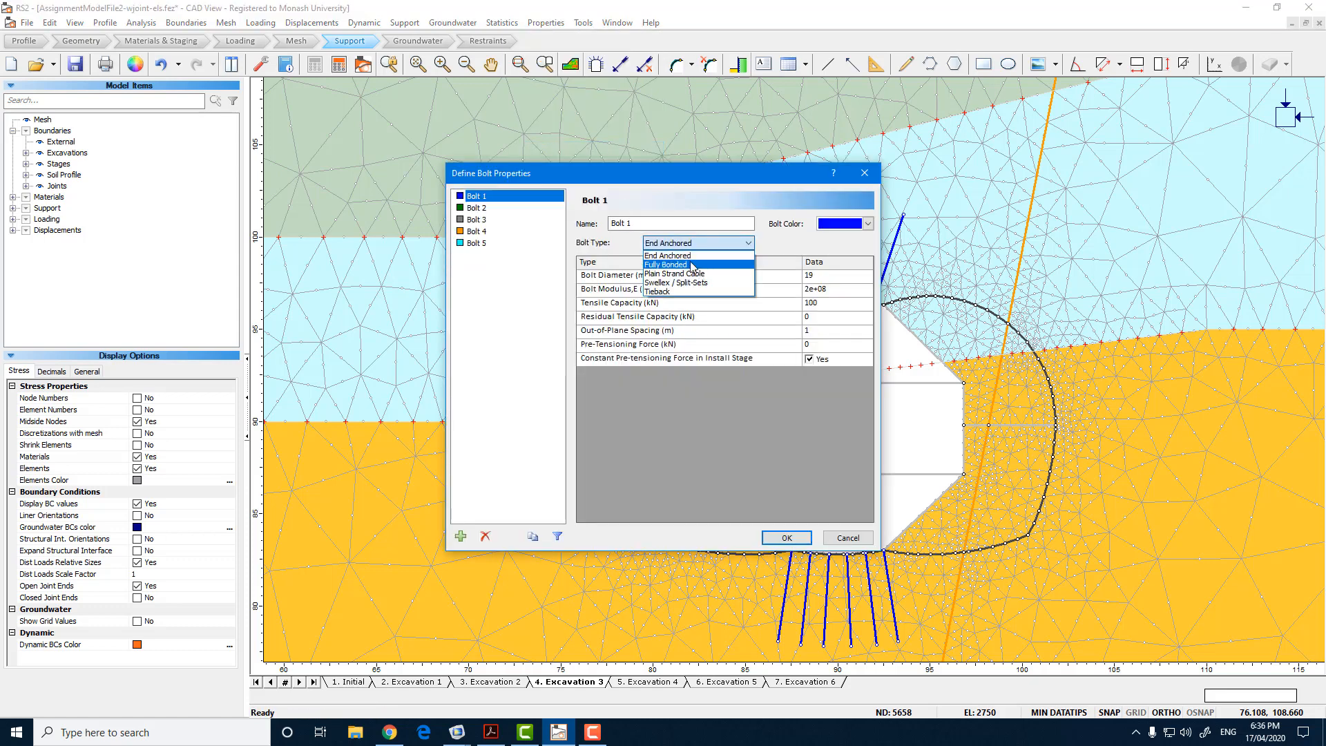
left_click(693, 265)
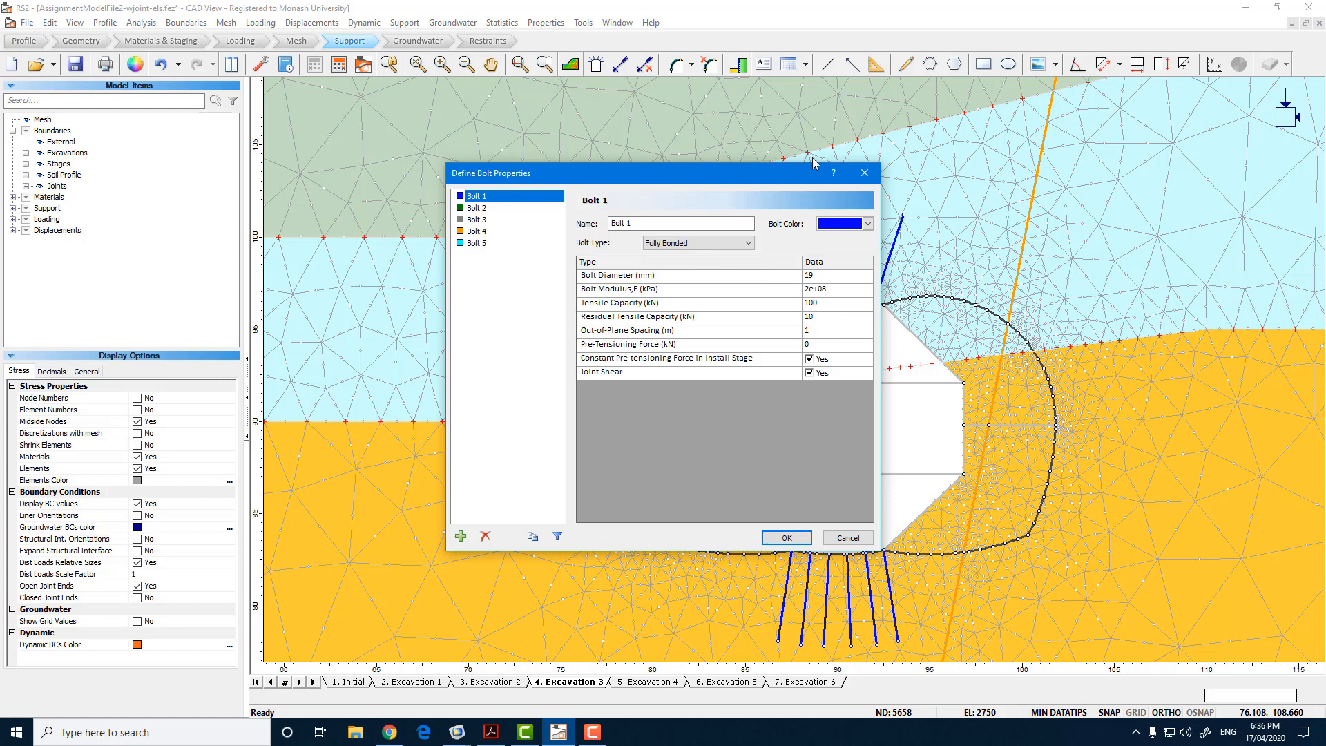
left_click(865, 172)
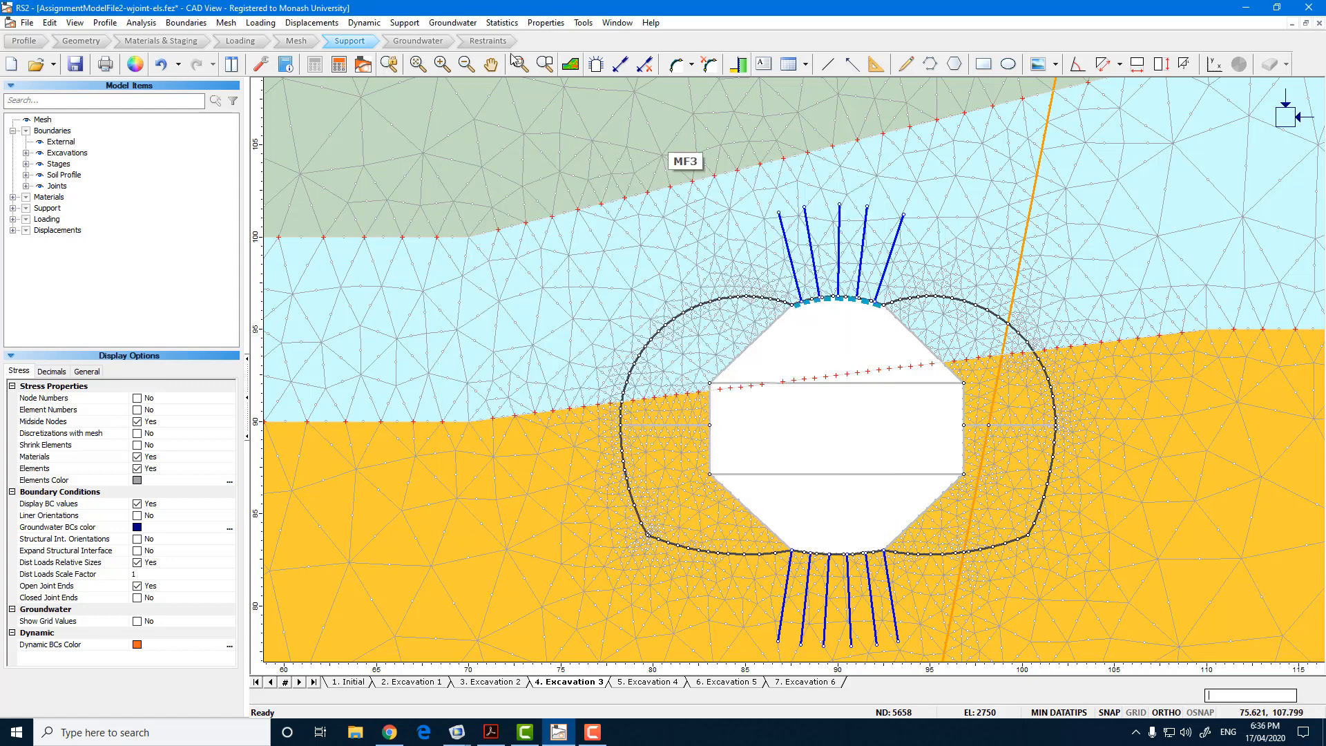
Review the Young's modulus, strength type and thickness of Liner 1 in the liner properties, closing them without edits.
left_click(536, 25)
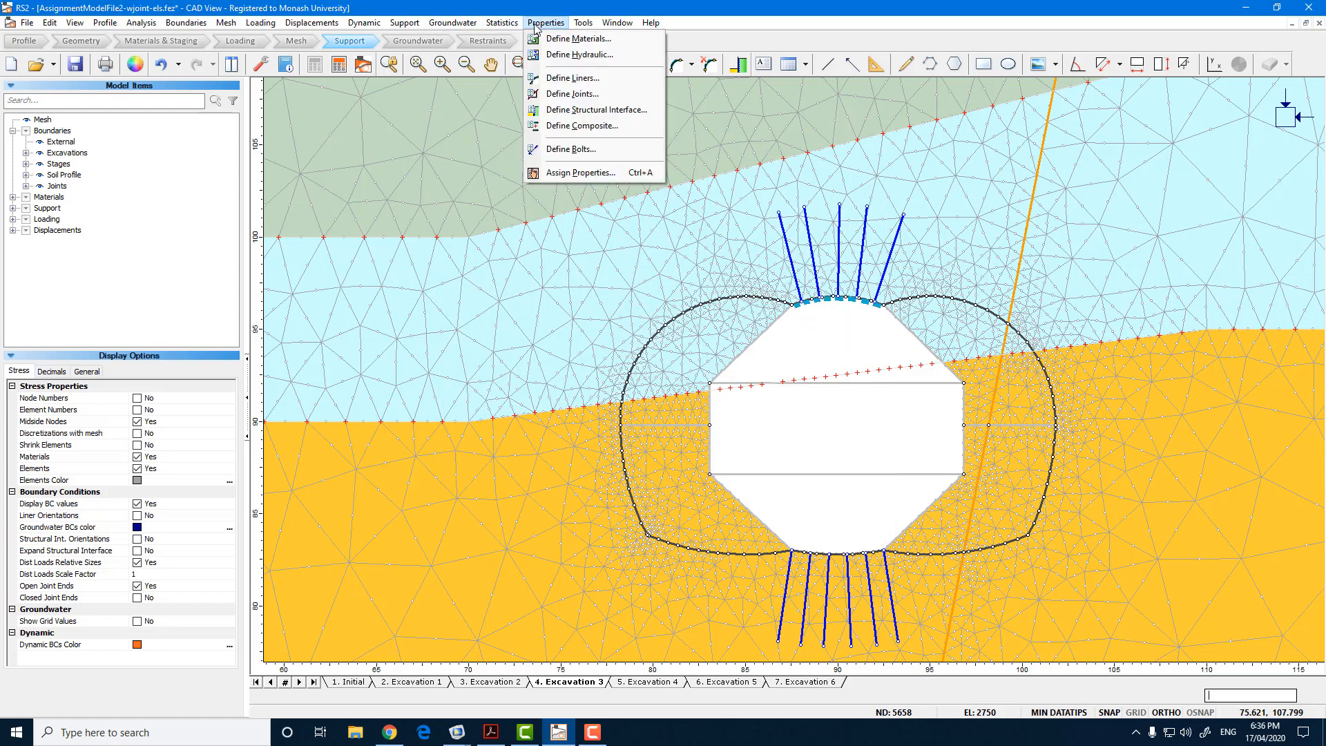
left_click(575, 80)
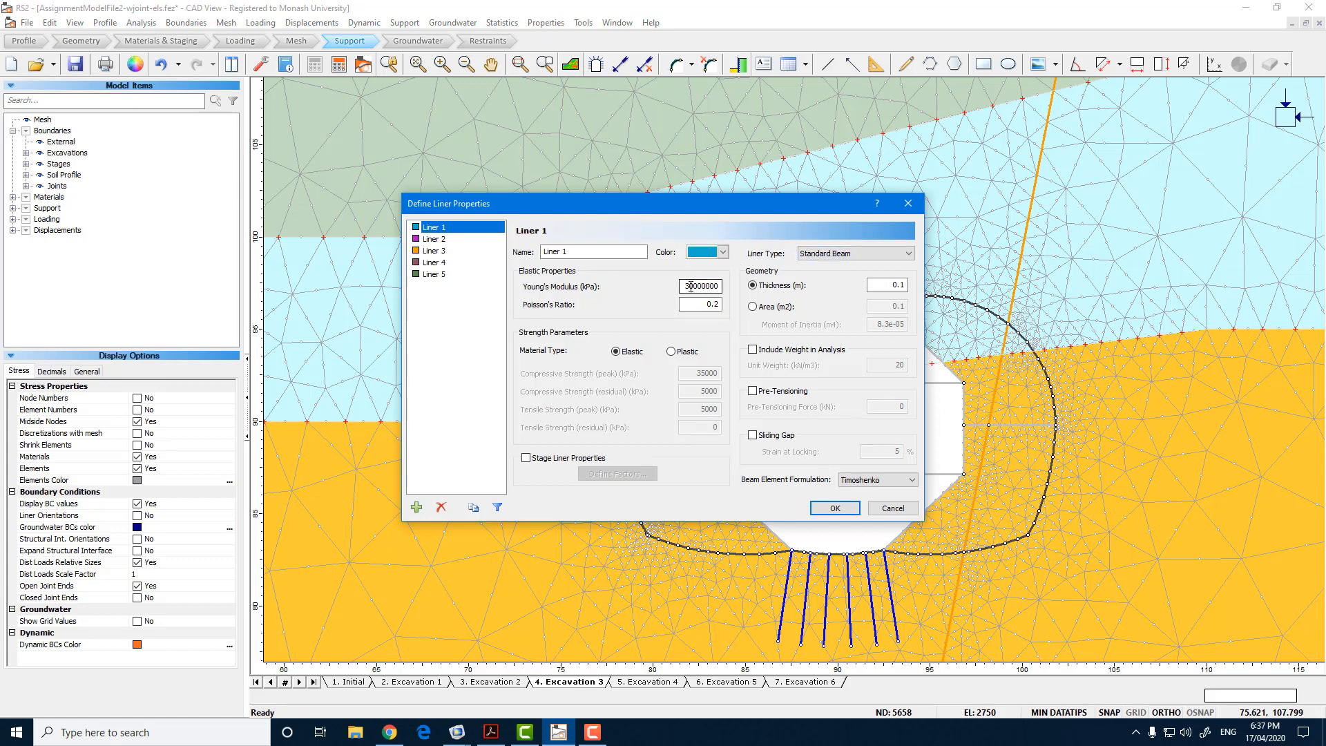
left_click(845, 507)
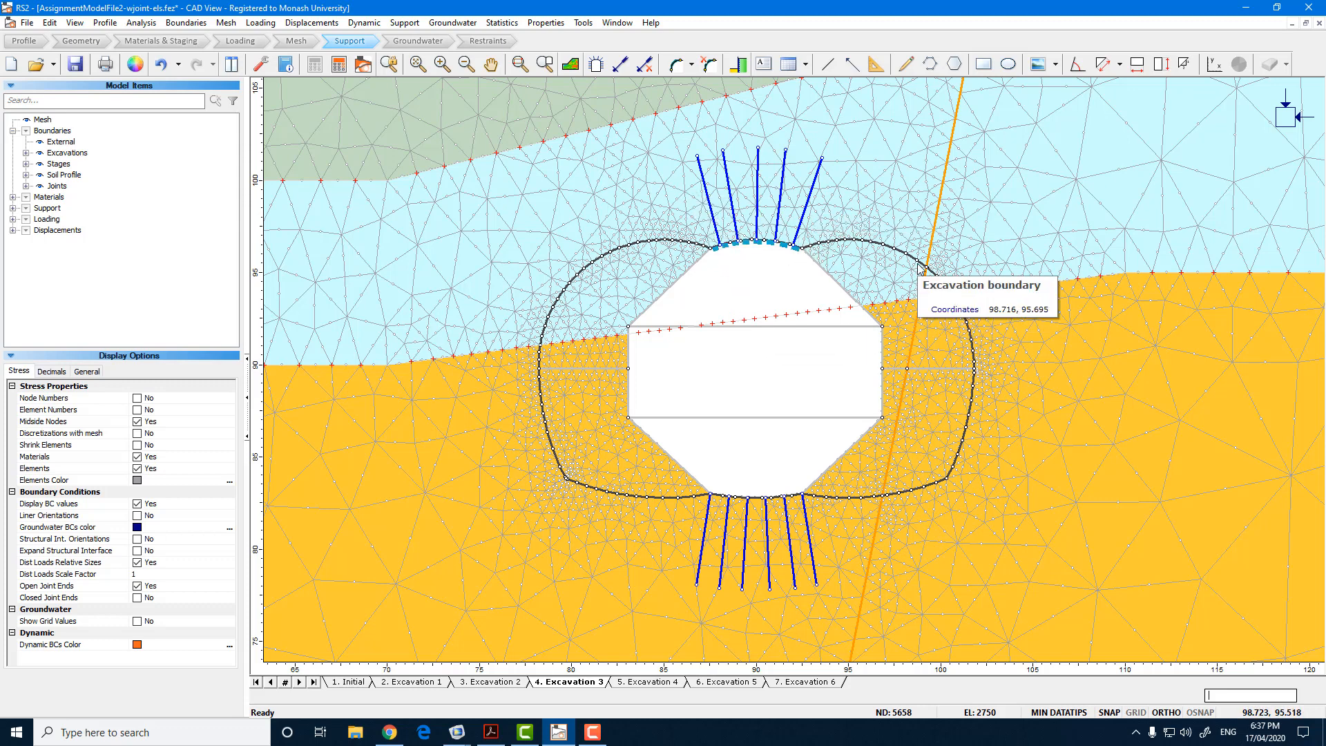
scroll(771, 384, "down", 1)
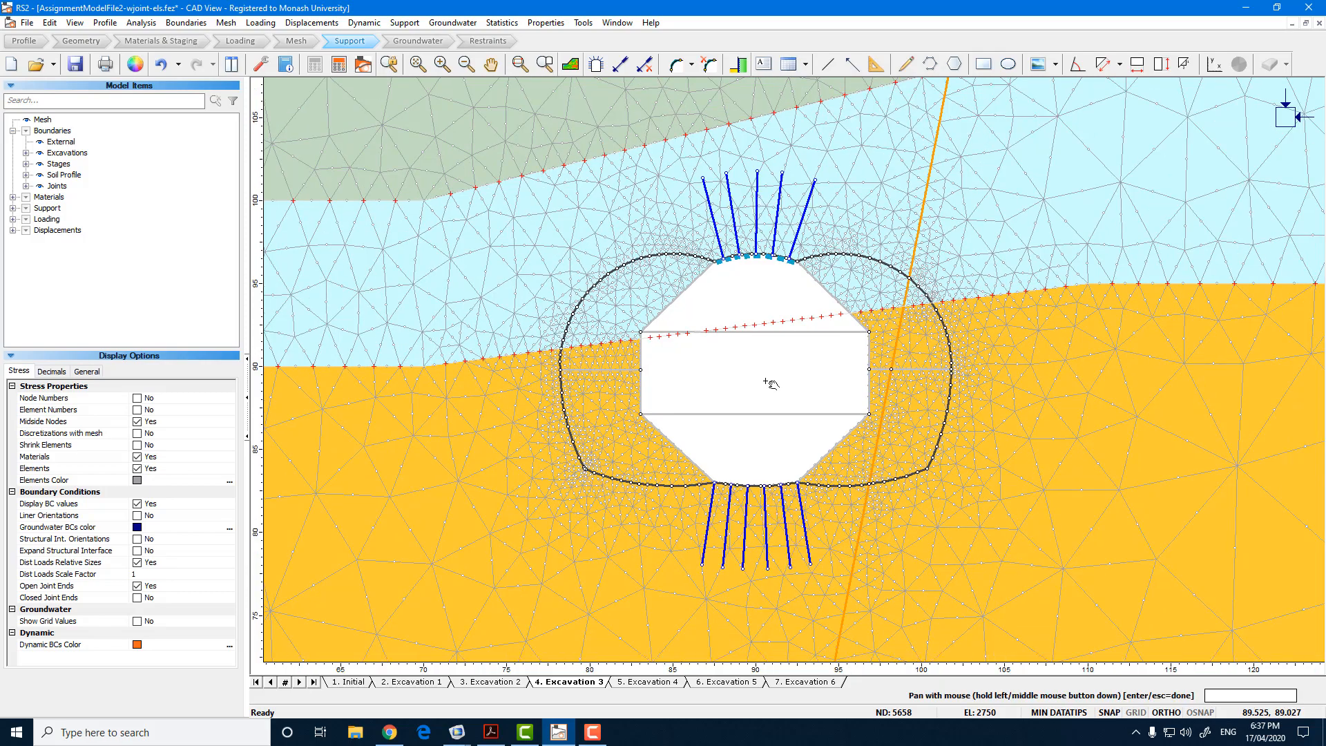
scroll(771, 384, "down", 2)
scroll(784, 373, "down", 3)
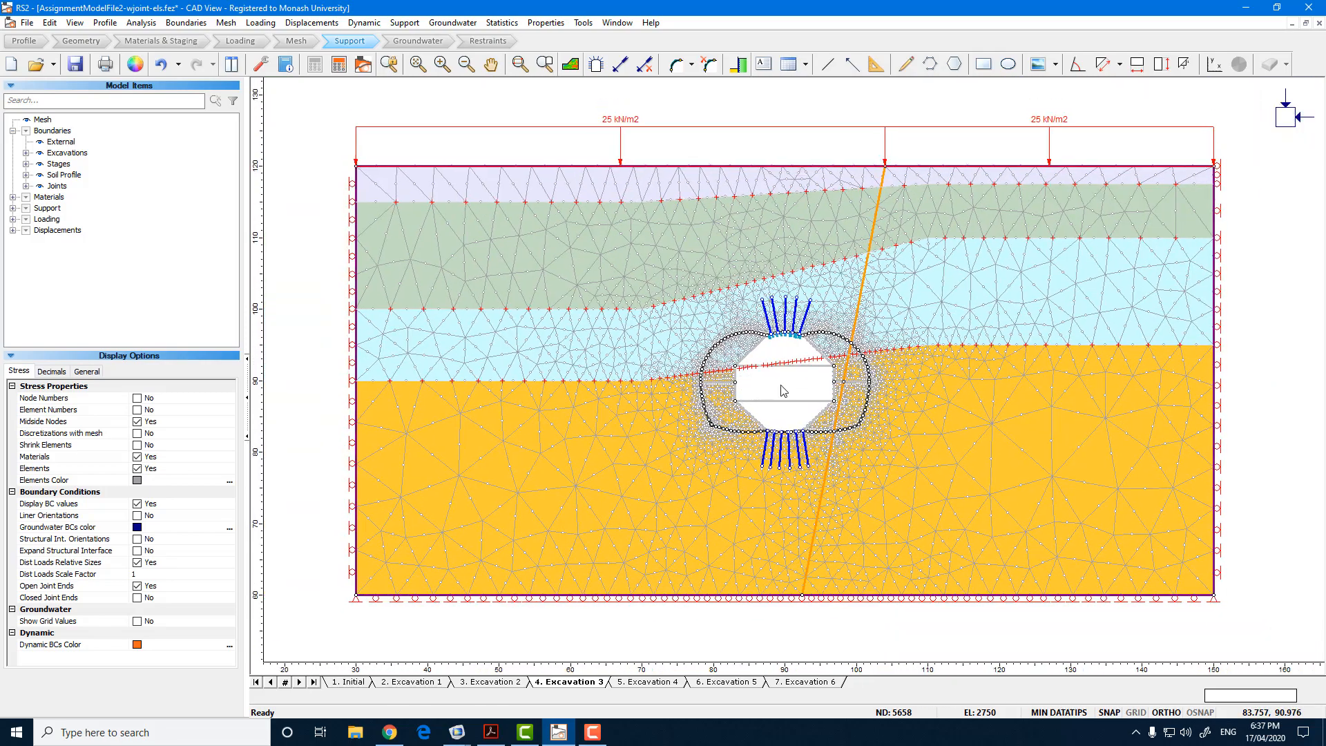
scroll(801, 392, "up", 1)
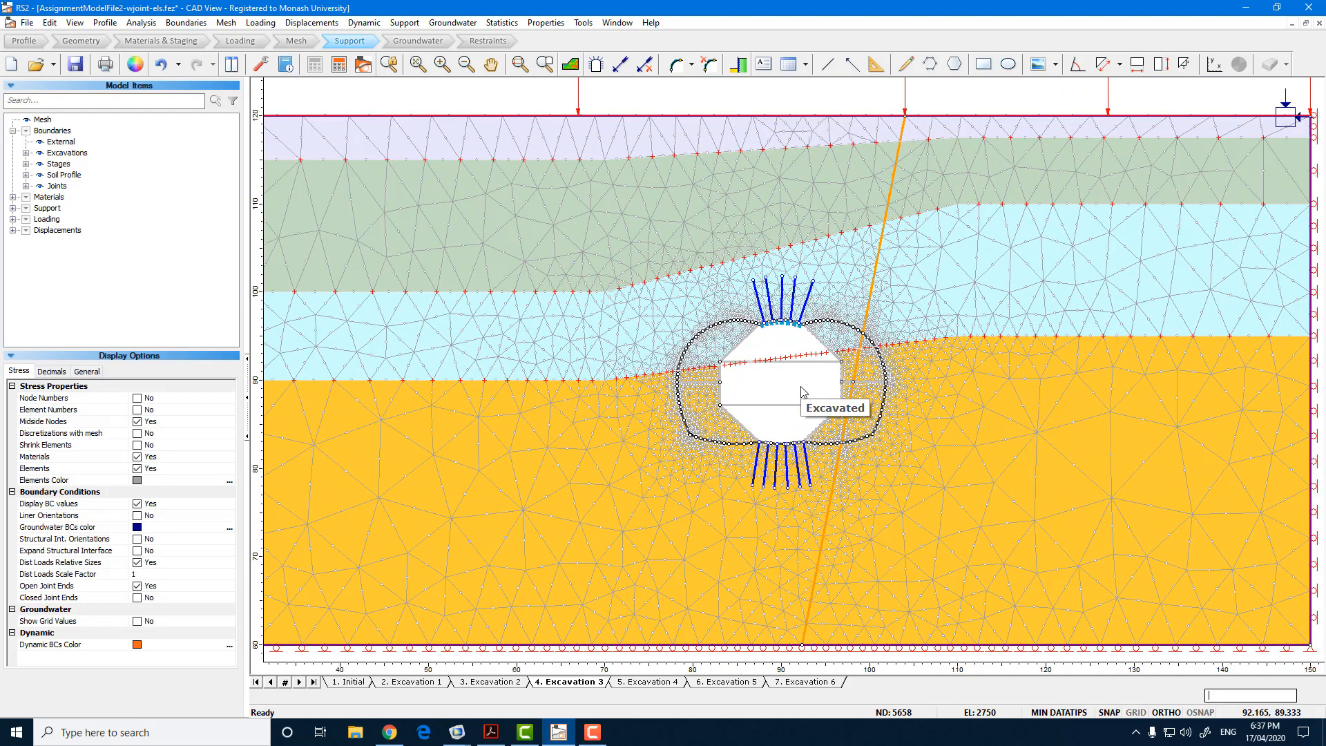
scroll(801, 392, "down", 1)
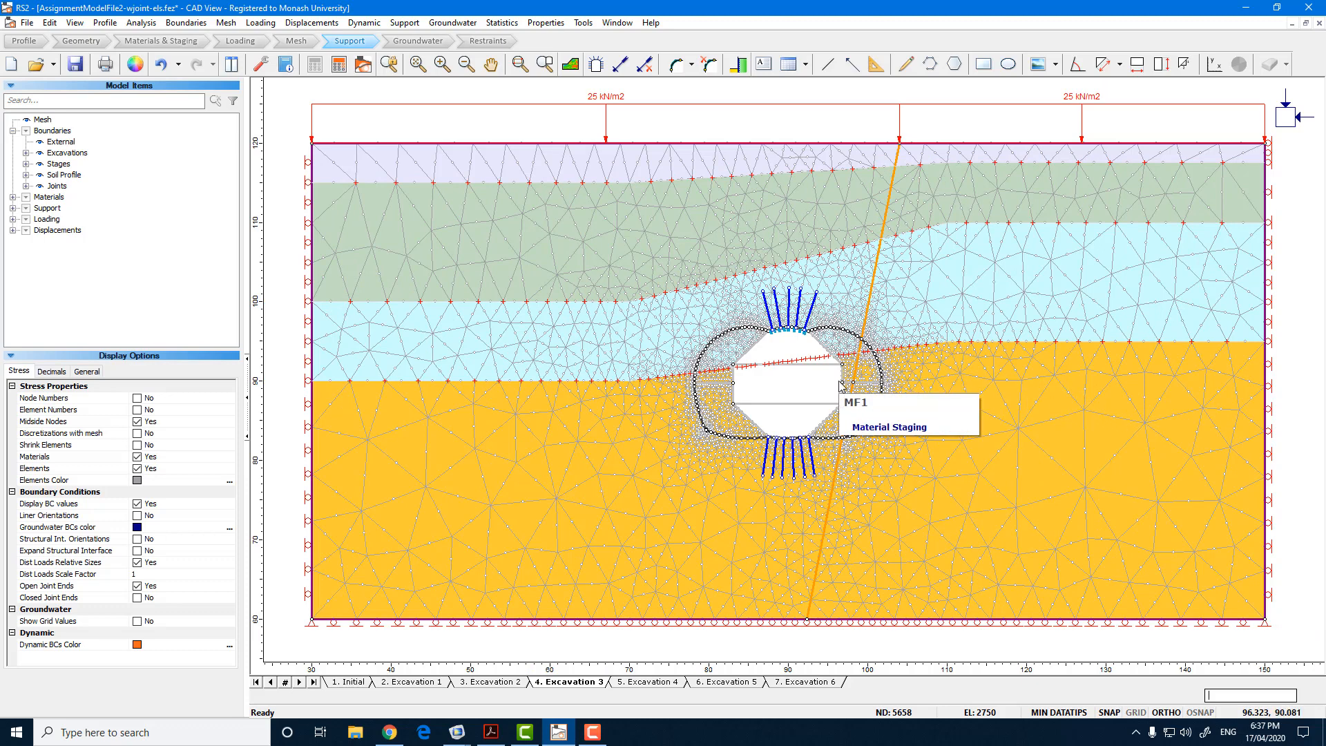
left_click_drag(841, 384, 854, 393)
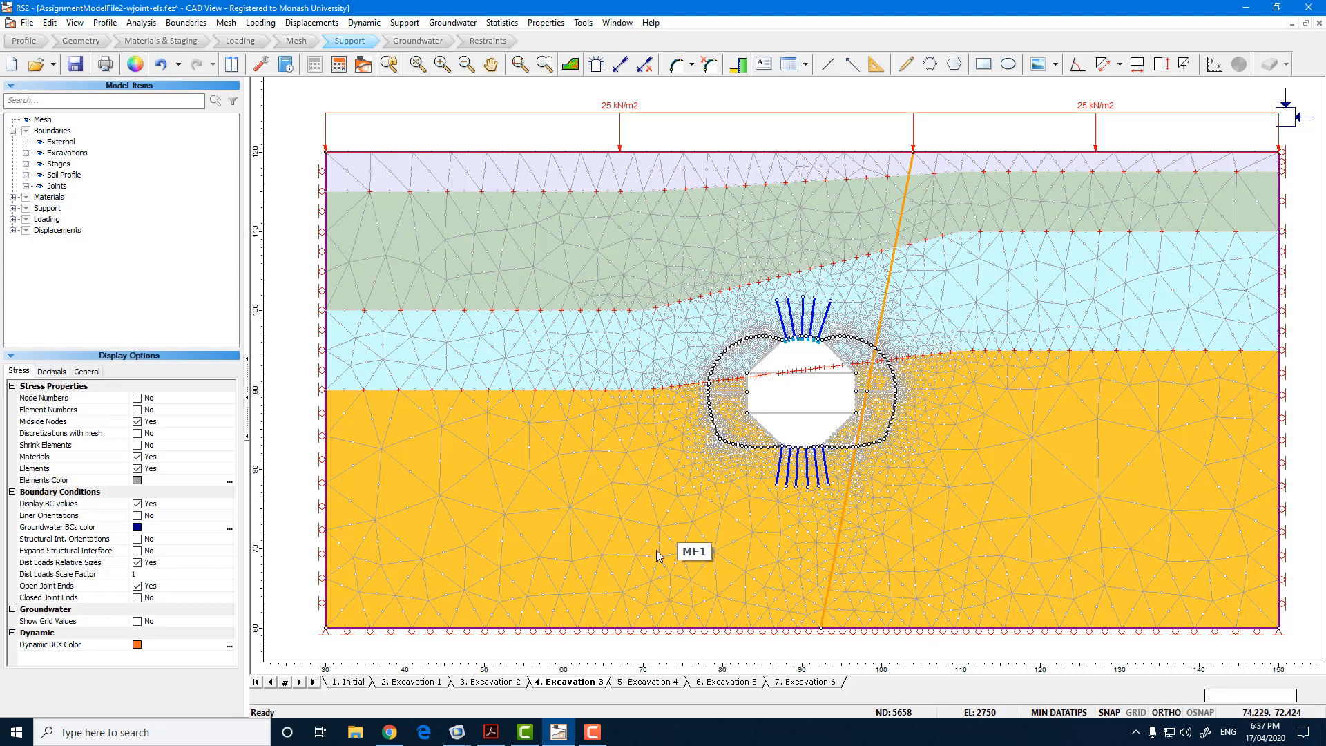
left_click(592, 732)
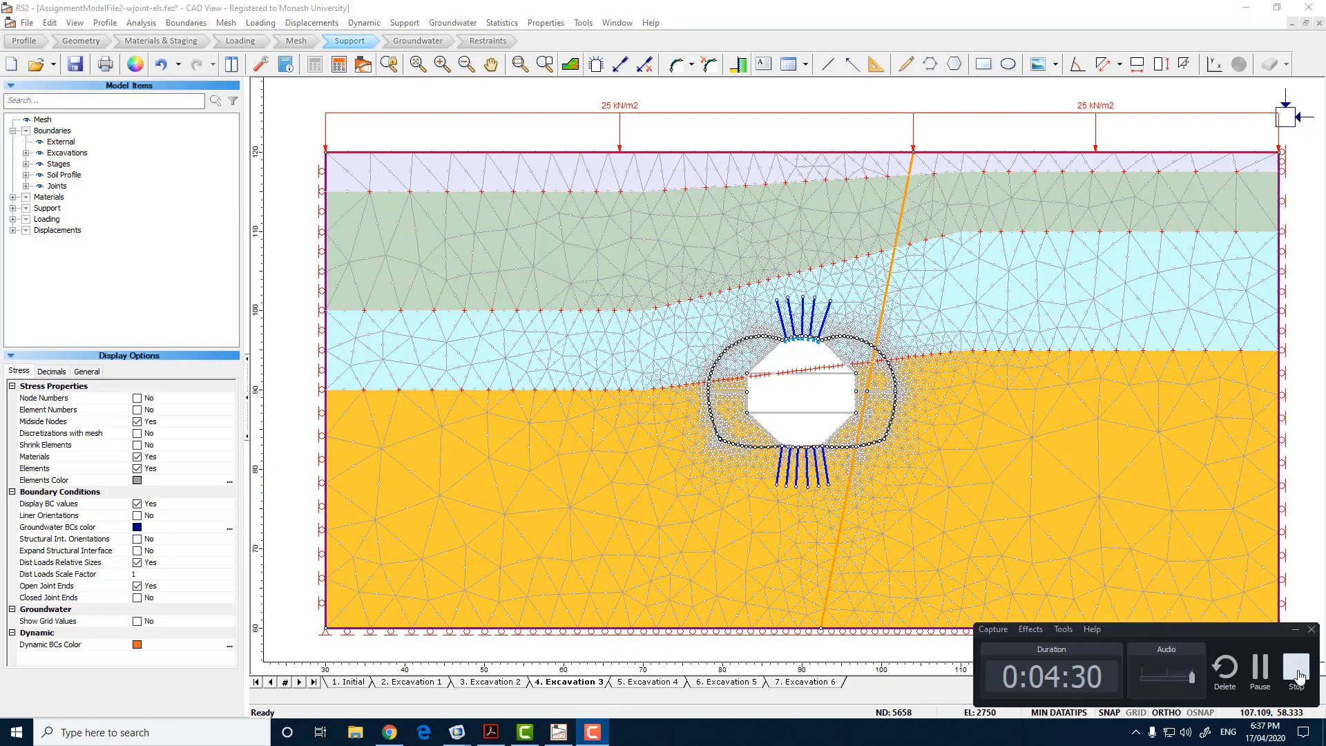
left_click(1299, 676)
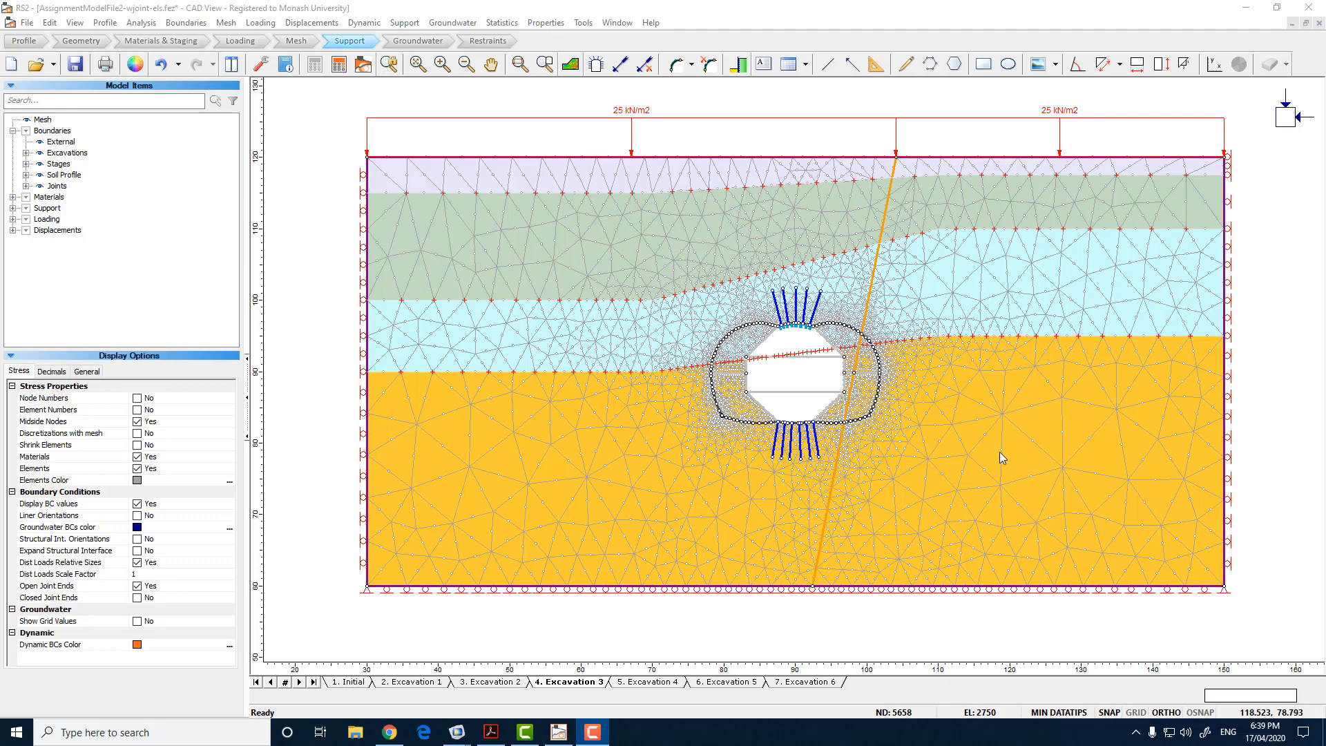
scroll(1000, 452, "up", 2)
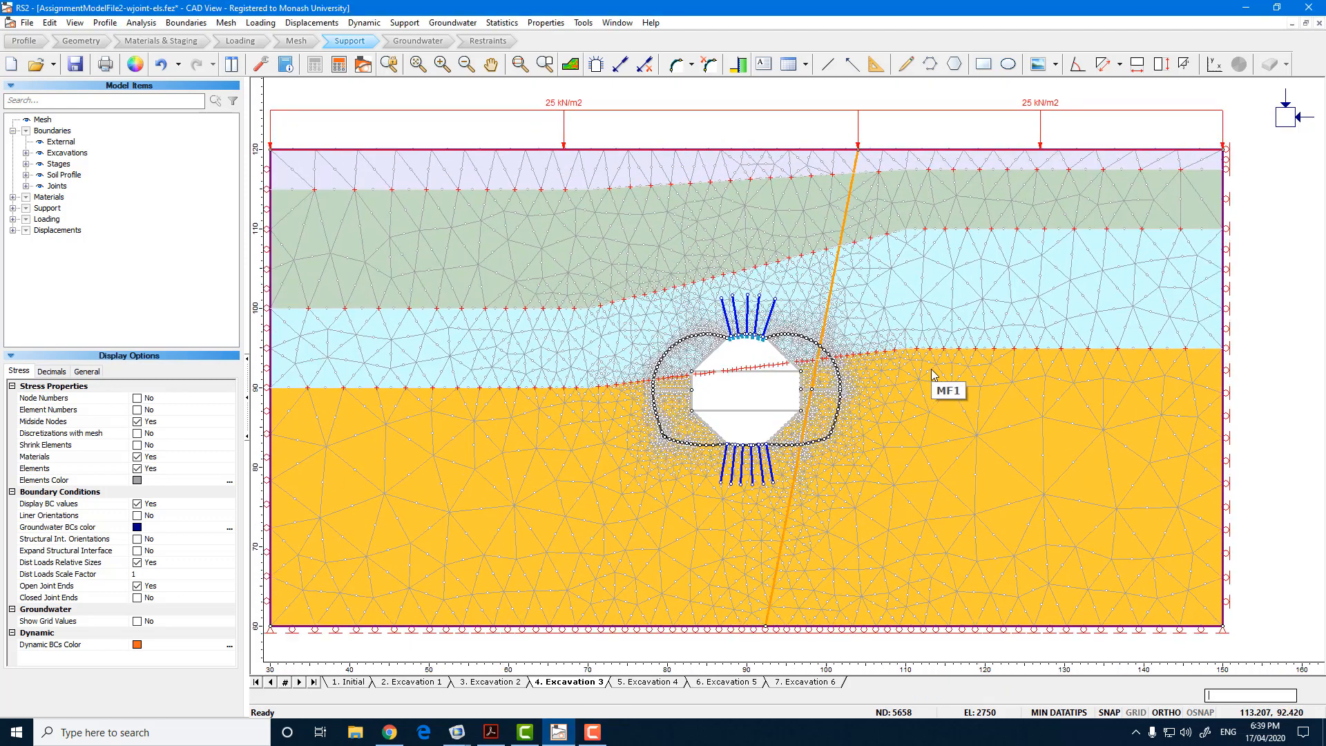
scroll(932, 380, "up", 2)
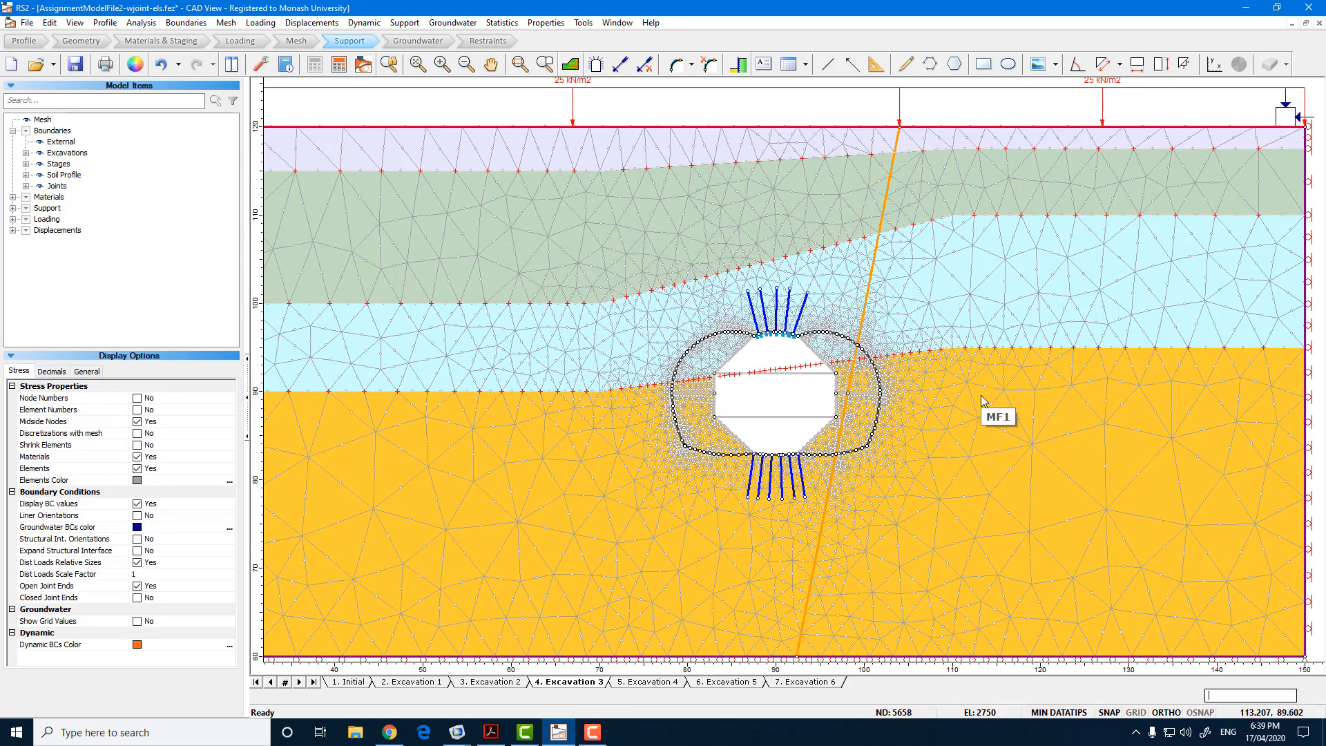
scroll(981, 401, "down", 3)
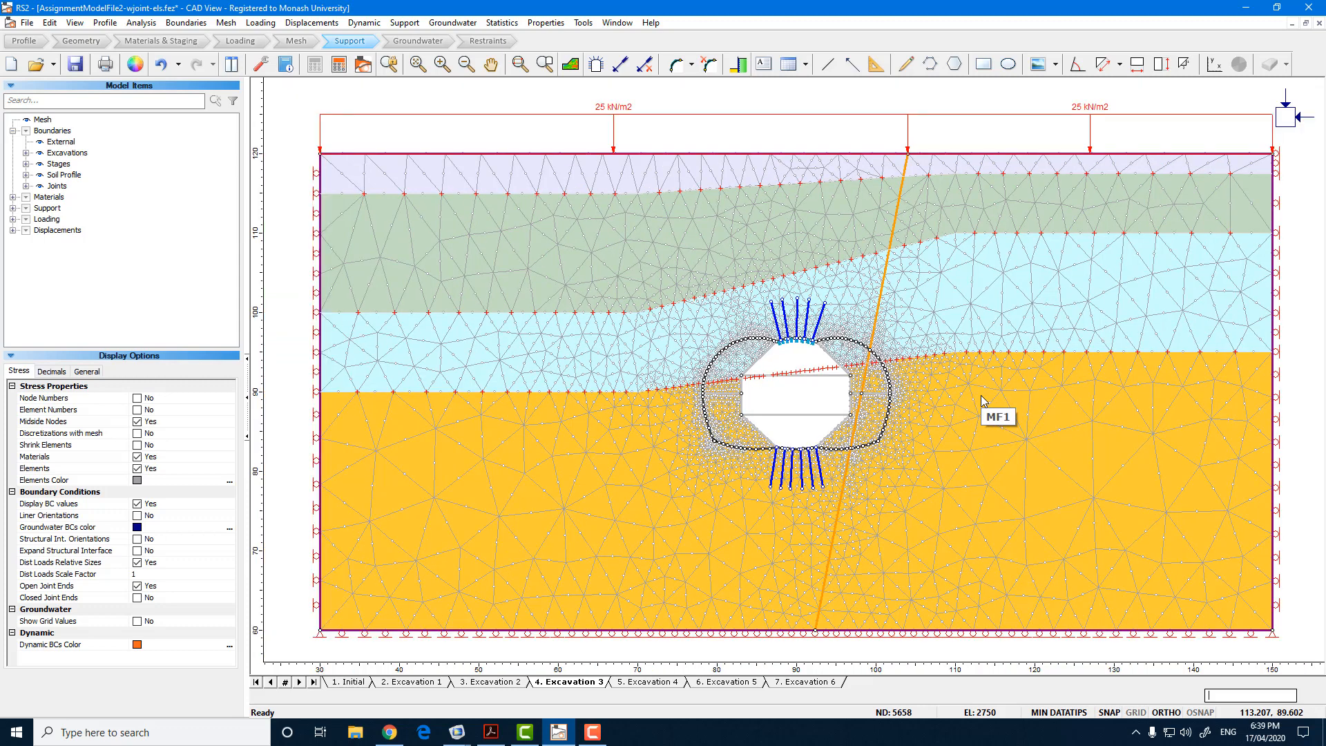